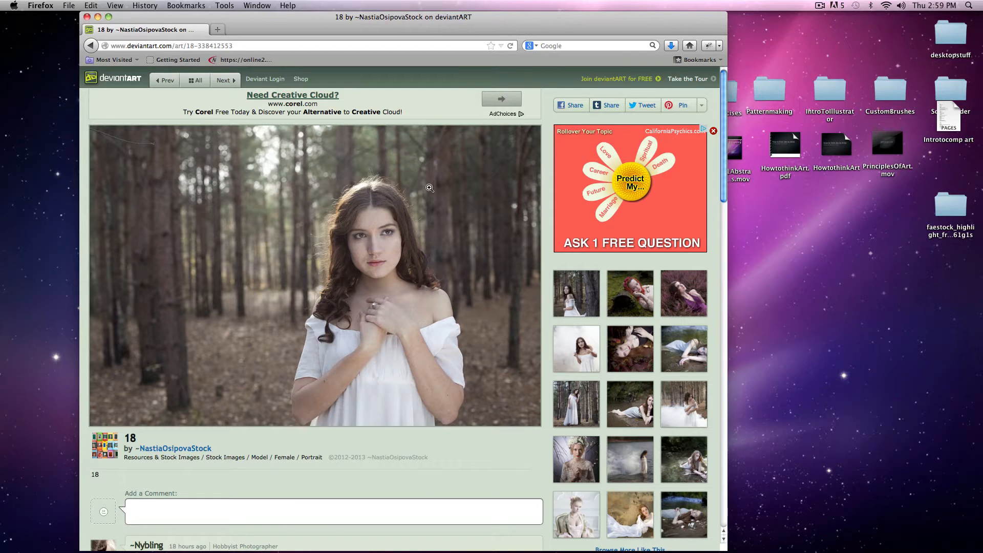
Step: View the stock forest portrait on its web page, and close the browser window to return to the desktop
{"action": "left_click", "coordinate": [396, 251]}
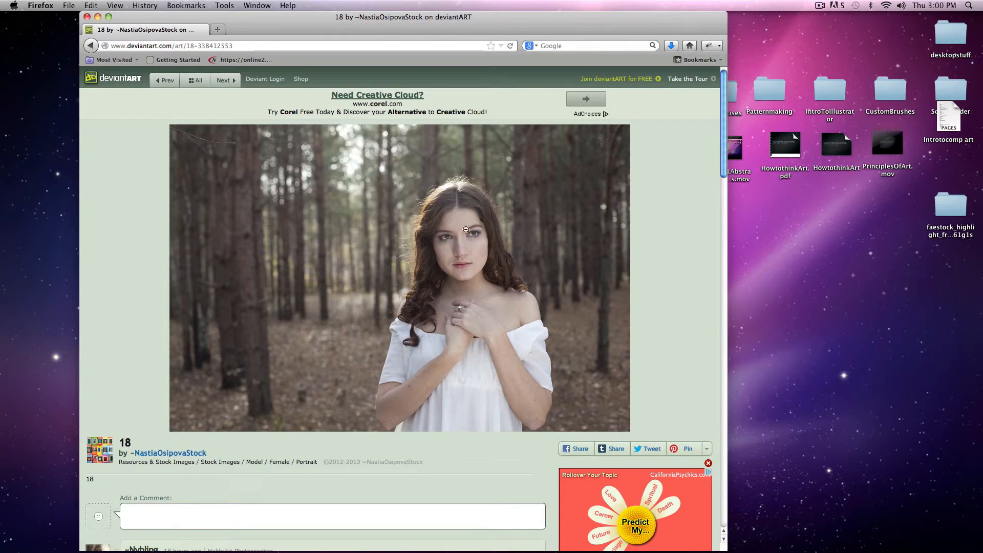
{"action": "key", "text": "super+r"}
{"action": "left_click", "coordinate": [86, 18]}
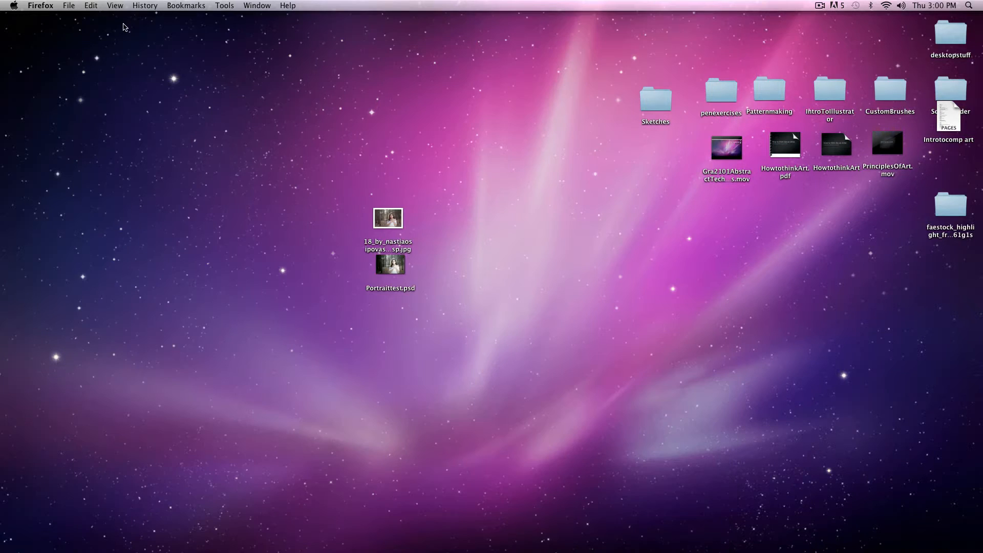
Step: Move the downloaded portrait JPG to an empty area of the desktop and preview it with Quick Look
{"action": "left_click_drag", "start_coordinate": [381, 219], "coordinate": [660, 332]}
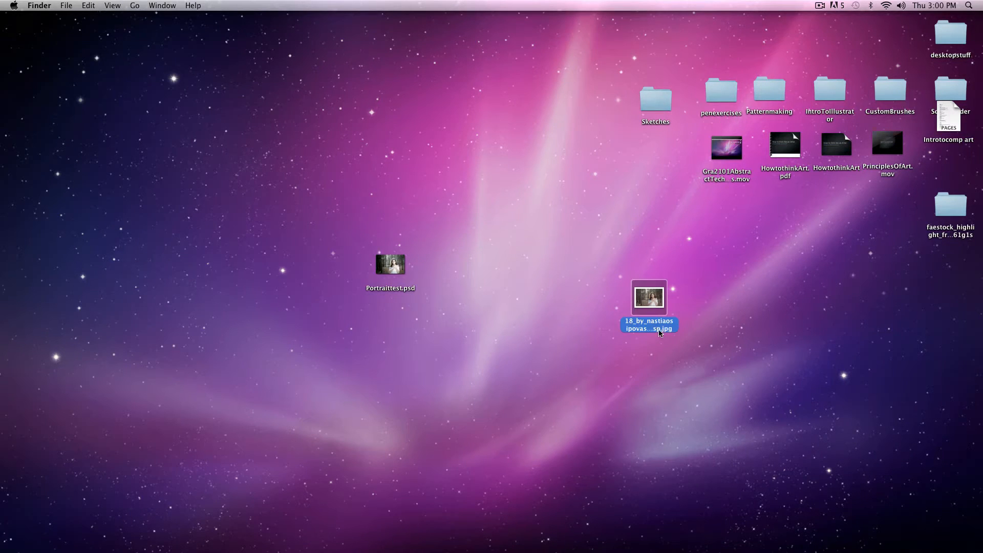
{"action": "key", "text": "space"}
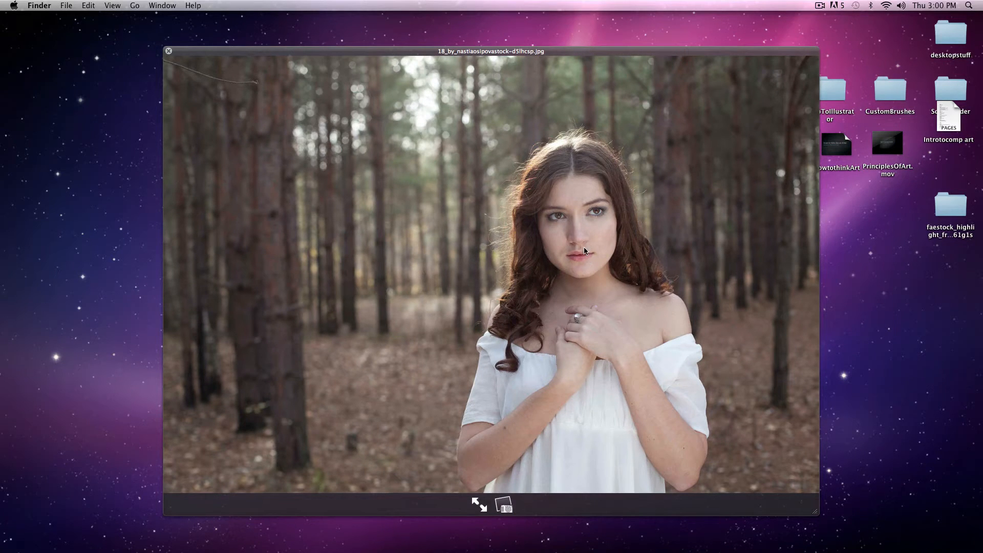
{"action": "key", "text": "space"}
{"action": "key", "text": "space"}
Step: Search Spotlight for "photo" and launch Adobe Photoshop CS6
{"action": "key", "text": "super+space"}
{"action": "type", "text": "photo"}
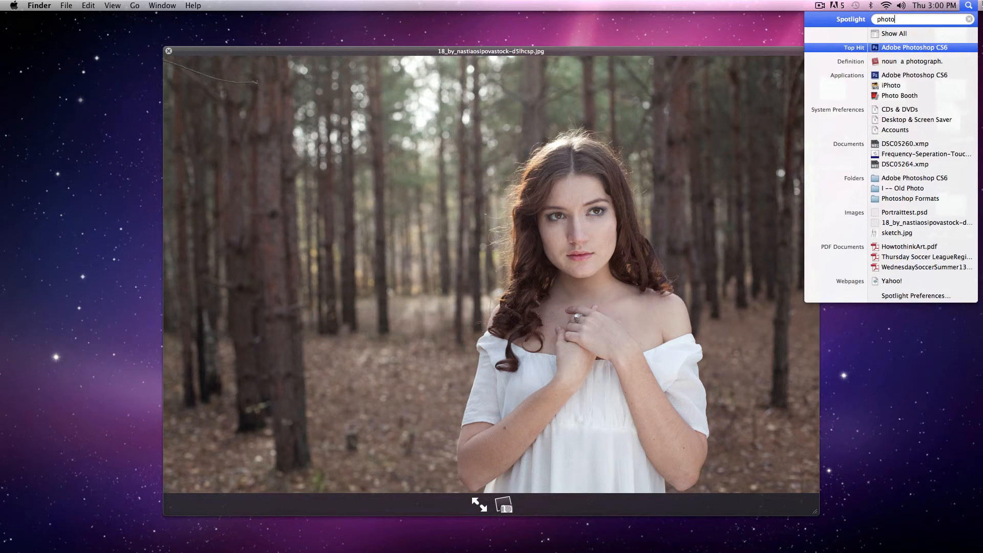
{"action": "left_click", "coordinate": [904, 49]}
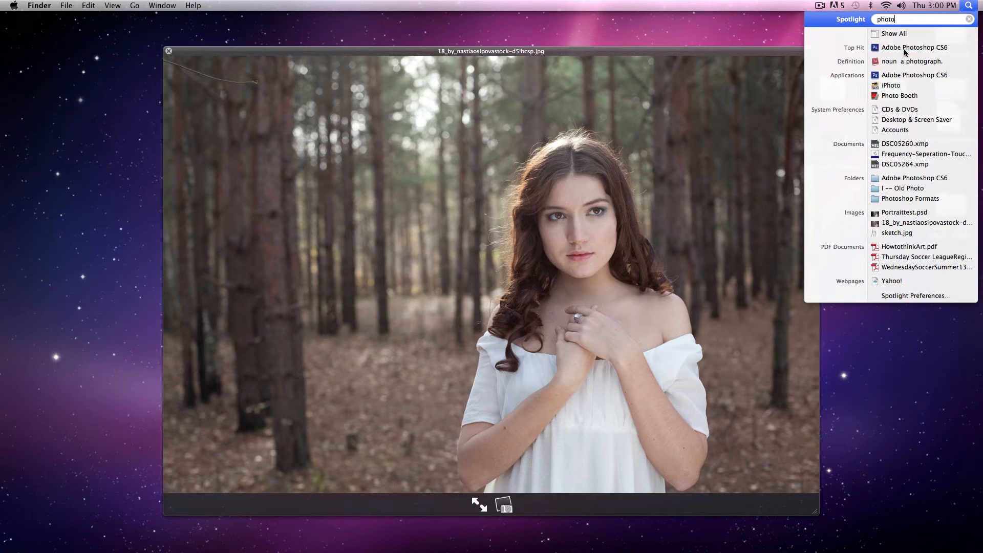
{"action": "mouse_move", "coordinate": [633, 525]}
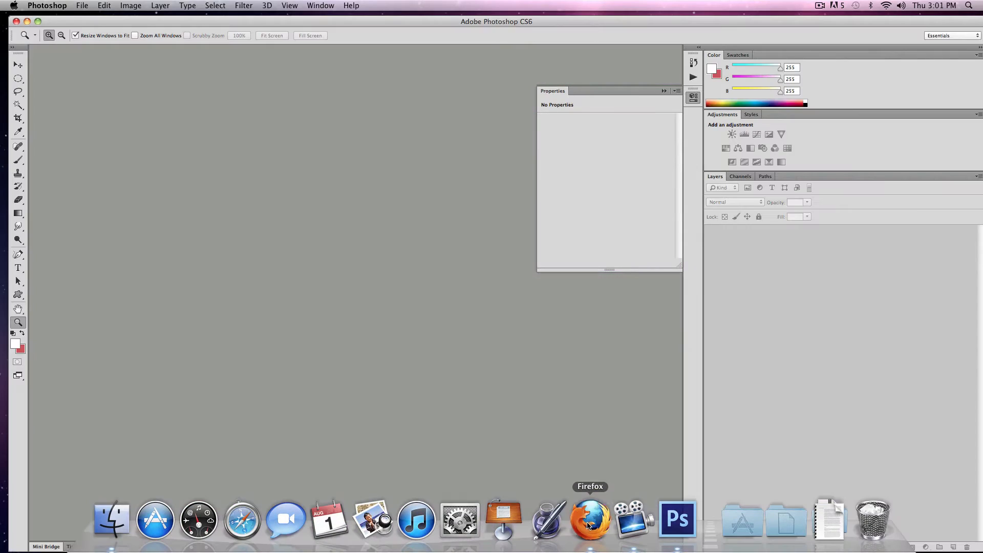
{"action": "right_click", "coordinate": [587, 524]}
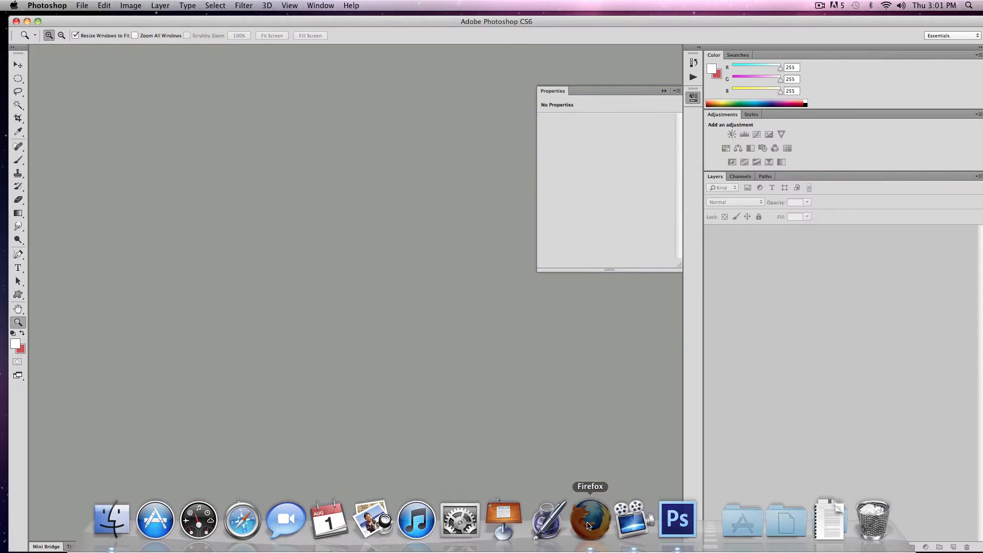
{"action": "left_click", "coordinate": [572, 490]}
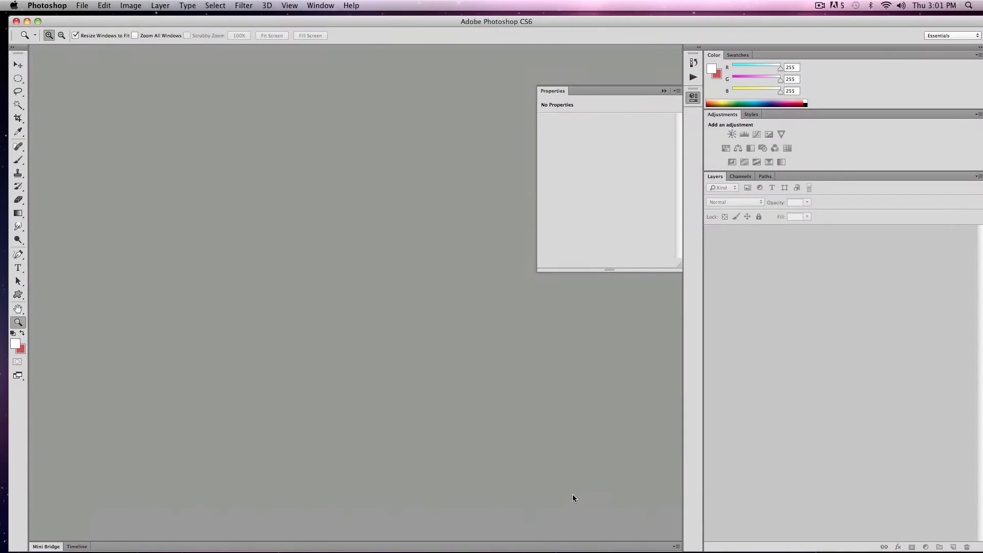
{"action": "mouse_move", "coordinate": [588, 551]}
{"action": "right_click", "coordinate": [602, 524]}
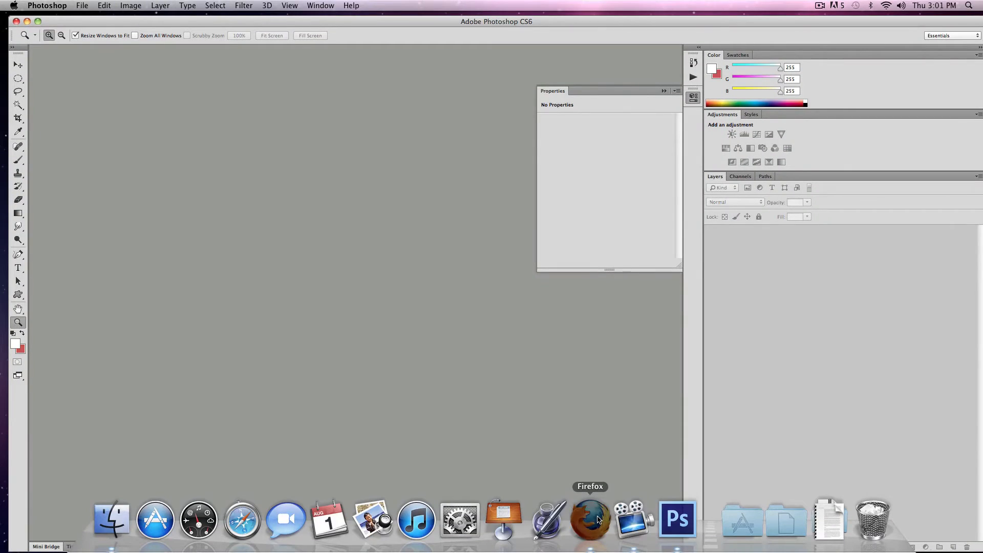
{"action": "left_click", "coordinate": [557, 481]}
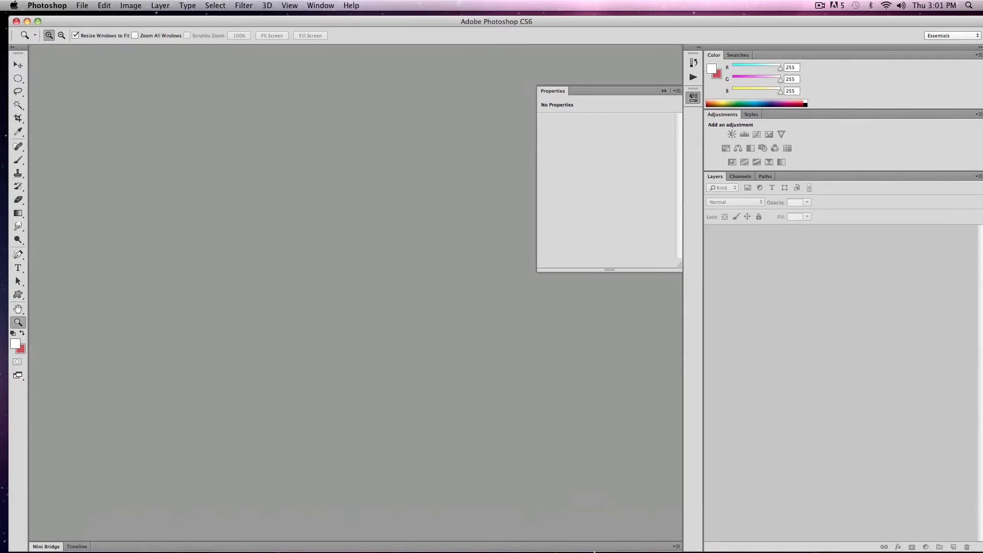
{"action": "mouse_move", "coordinate": [589, 551]}
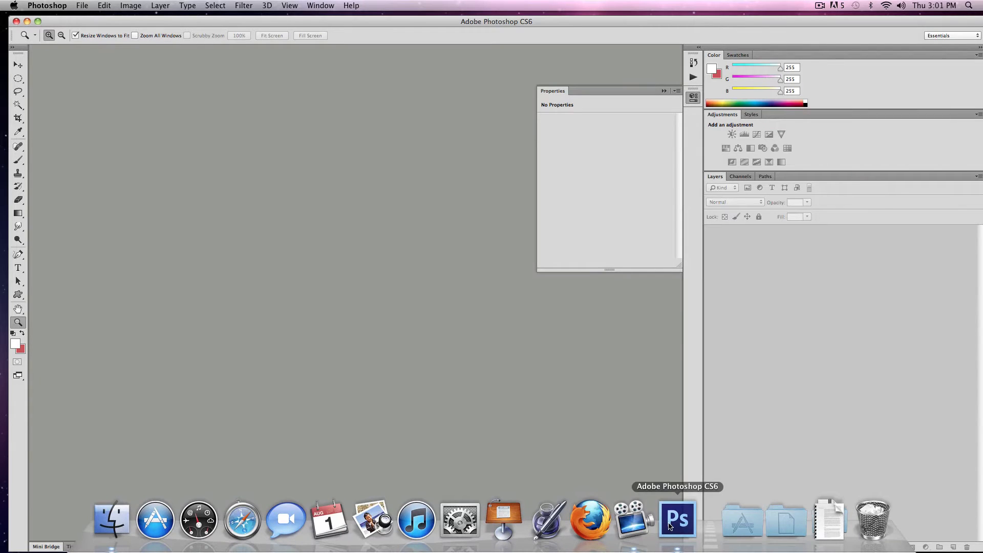
Step: Collapse the Properties panel, reset the Essentials workspace, and fit the application window to the screen
{"action": "left_click", "coordinate": [661, 92]}
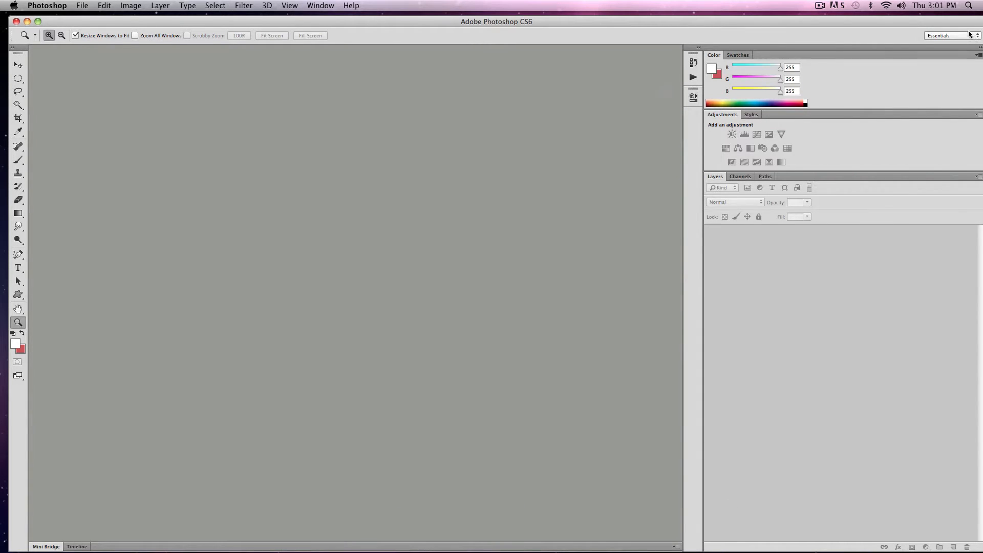
{"action": "left_click", "coordinate": [958, 36]}
{"action": "left_click", "coordinate": [943, 94]}
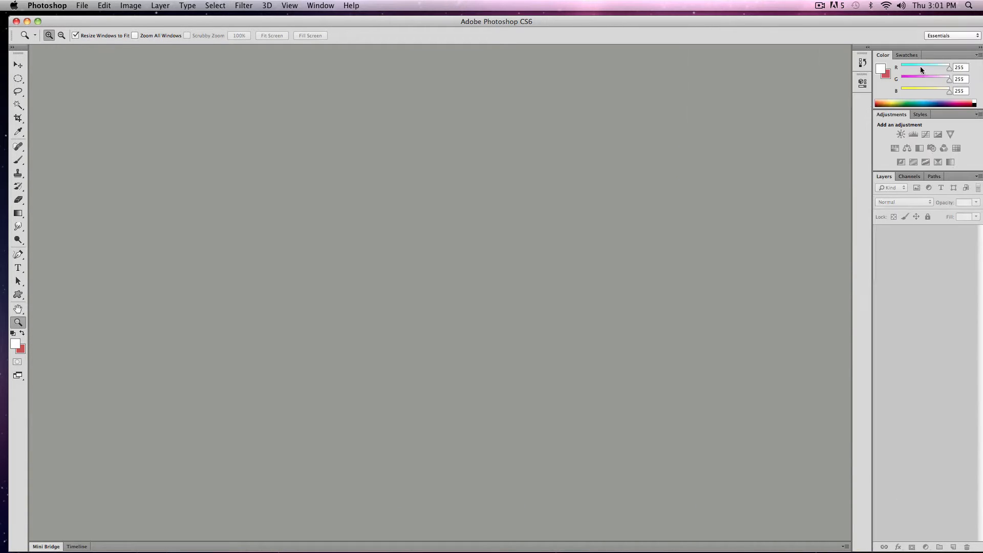
{"action": "double_click", "coordinate": [783, 24]}
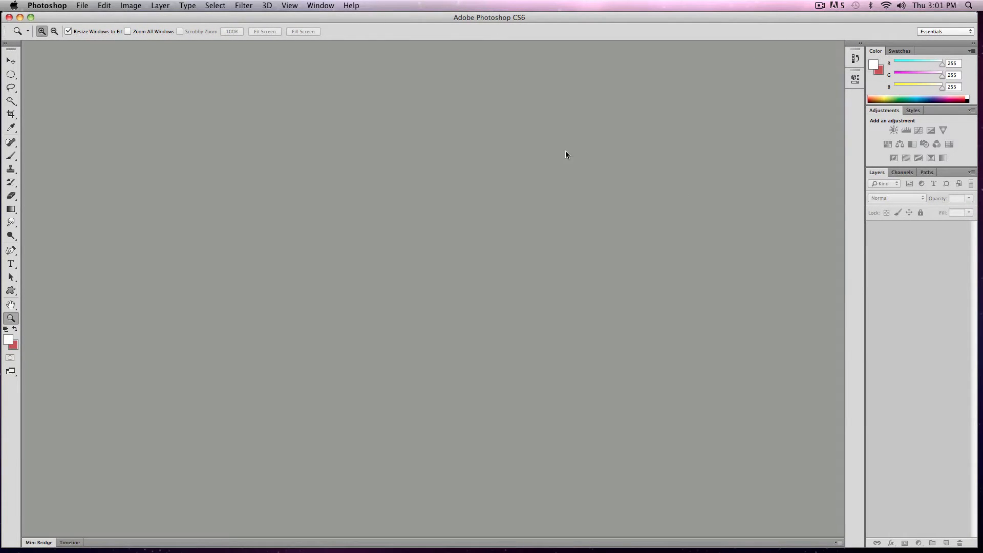
Step: Open the downloaded forest portrait JPG from the Desktop folder
{"action": "left_click", "coordinate": [91, 4]}
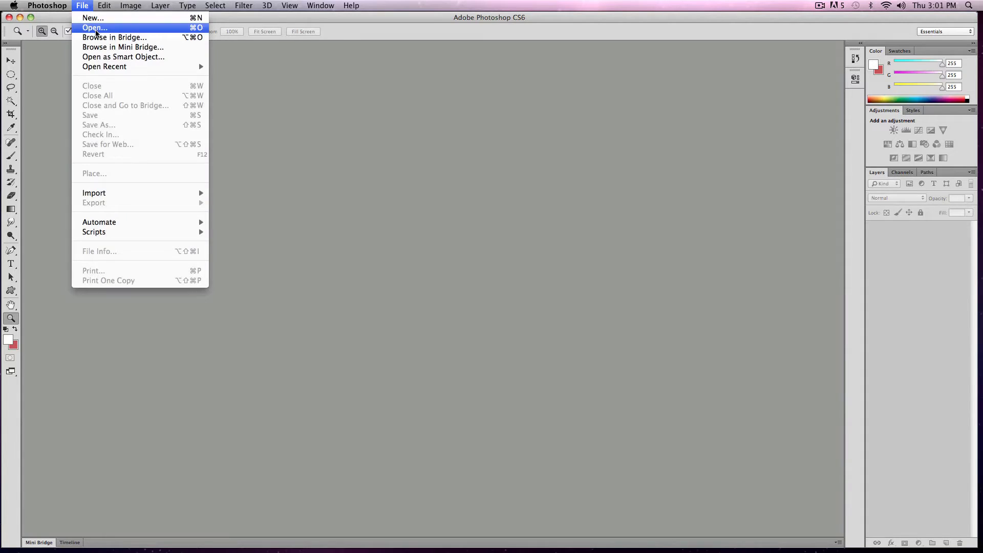
{"action": "left_click", "coordinate": [123, 26]}
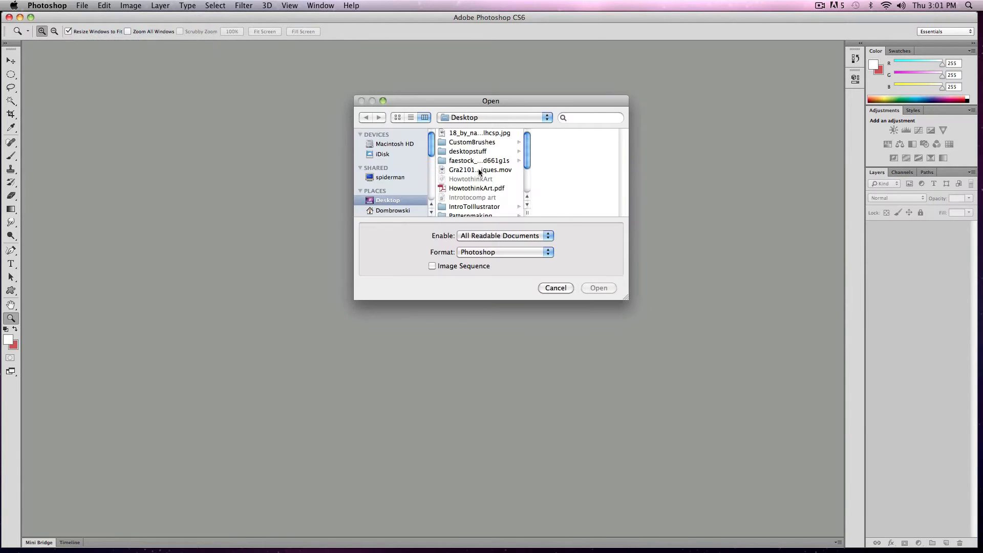
{"action": "left_click", "coordinate": [496, 133]}
{"action": "left_click", "coordinate": [598, 288]}
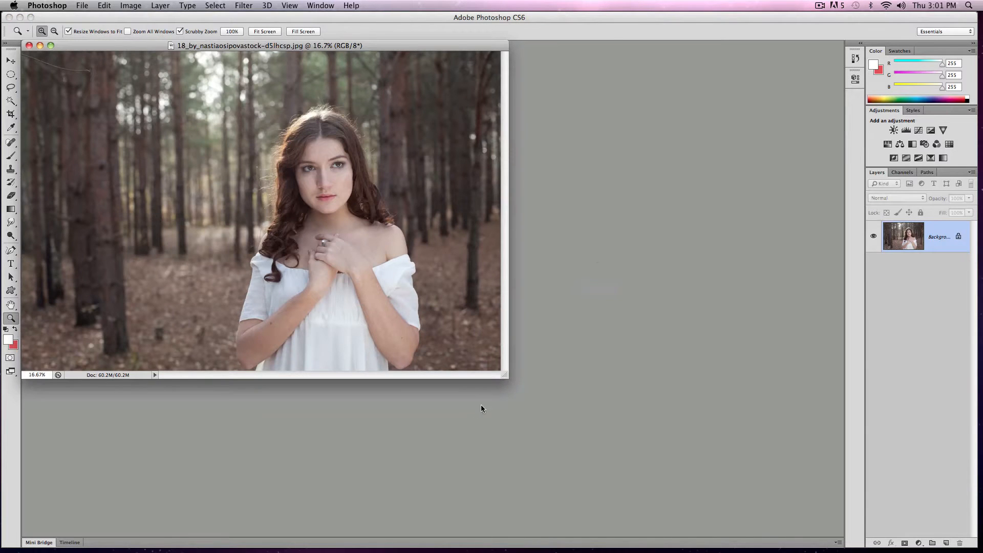
Step: Enlarge the document window around the portrait and widen the panel column that holds the layers
{"action": "left_click_drag", "start_coordinate": [504, 377], "coordinate": [768, 516]}
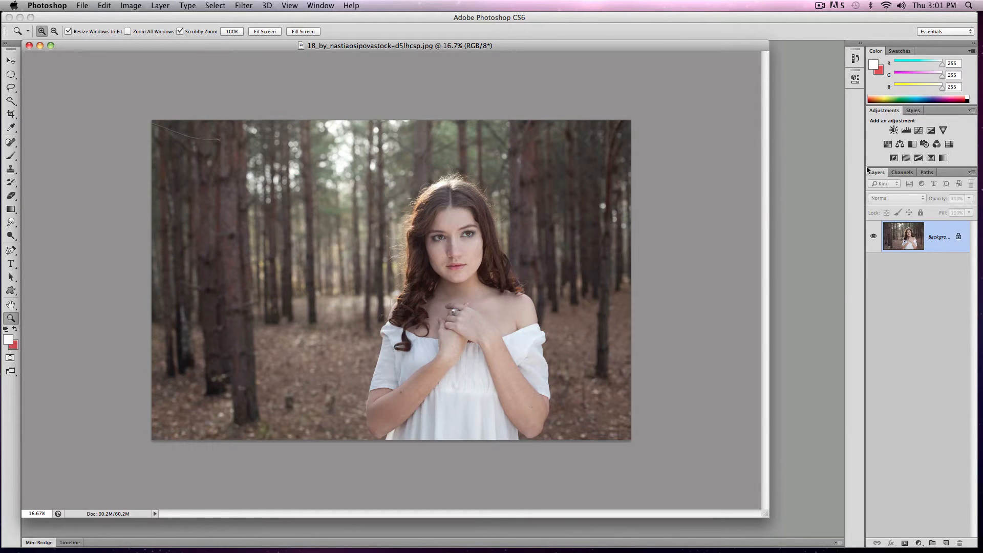
{"action": "left_click_drag", "start_coordinate": [866, 167], "coordinate": [786, 159]}
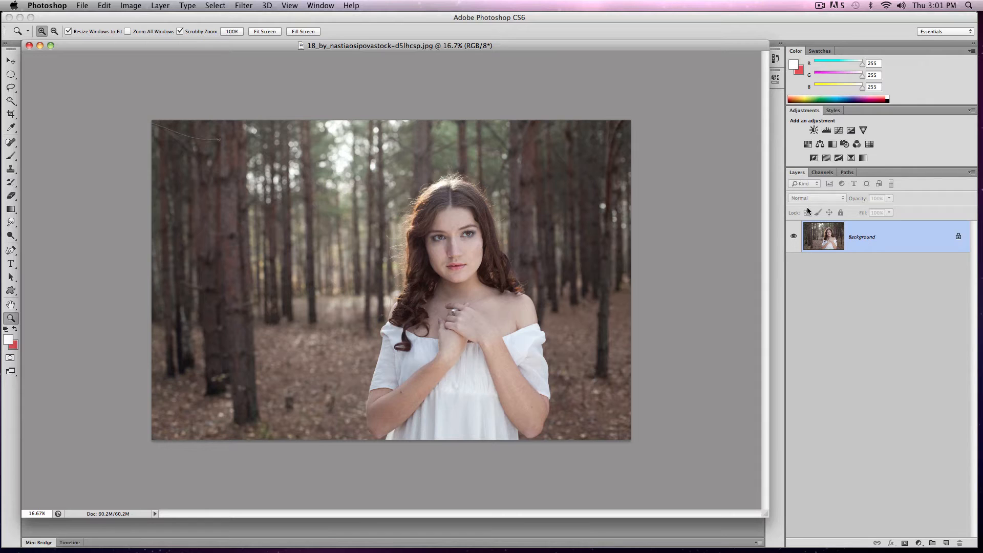
Step: Save the portrait to the Desktop in Photoshop format as RetouchPort.psd
{"action": "left_click", "coordinate": [82, 5]}
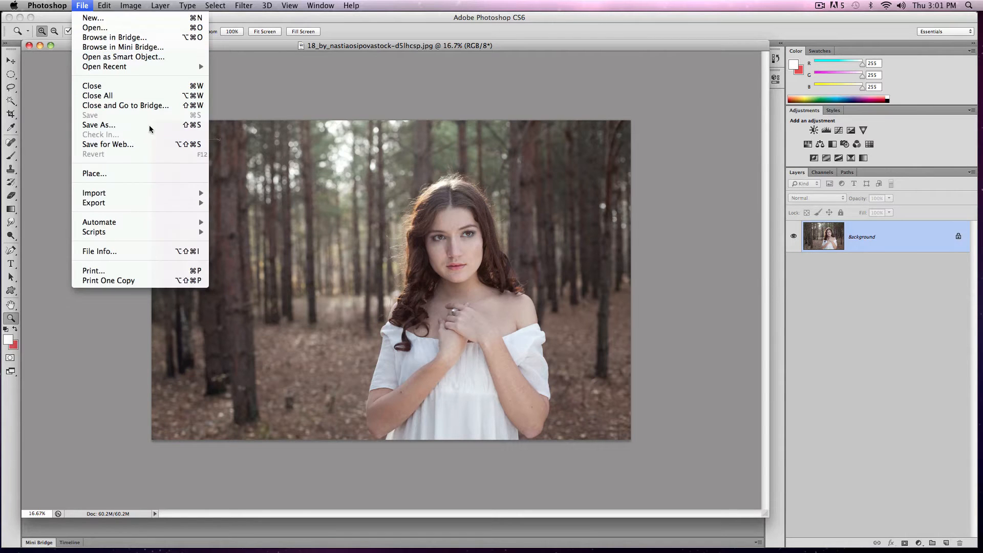
{"action": "left_click", "coordinate": [166, 127]}
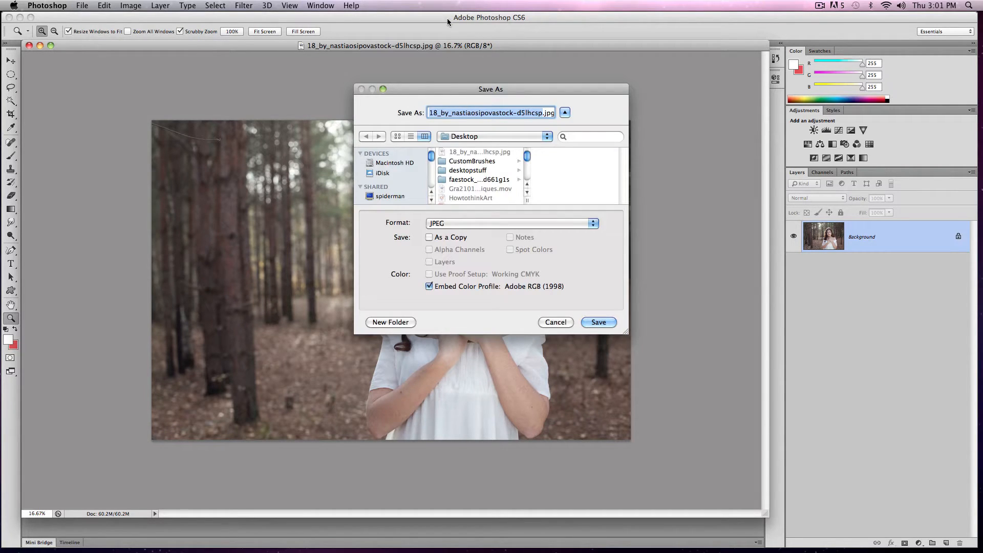
{"action": "type", "text": "Retouc"}
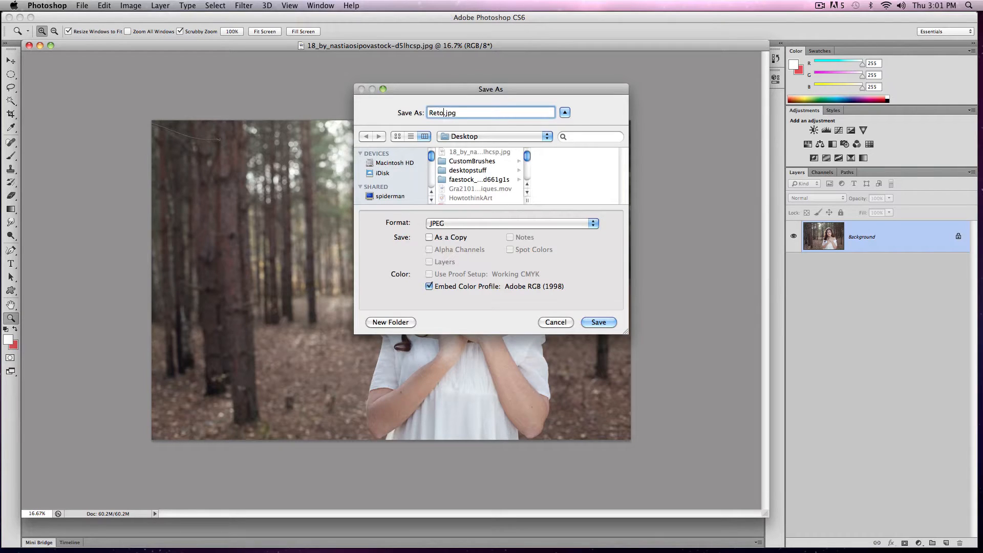
{"action": "type", "text": "hPort"}
{"action": "left_click", "coordinate": [582, 223]}
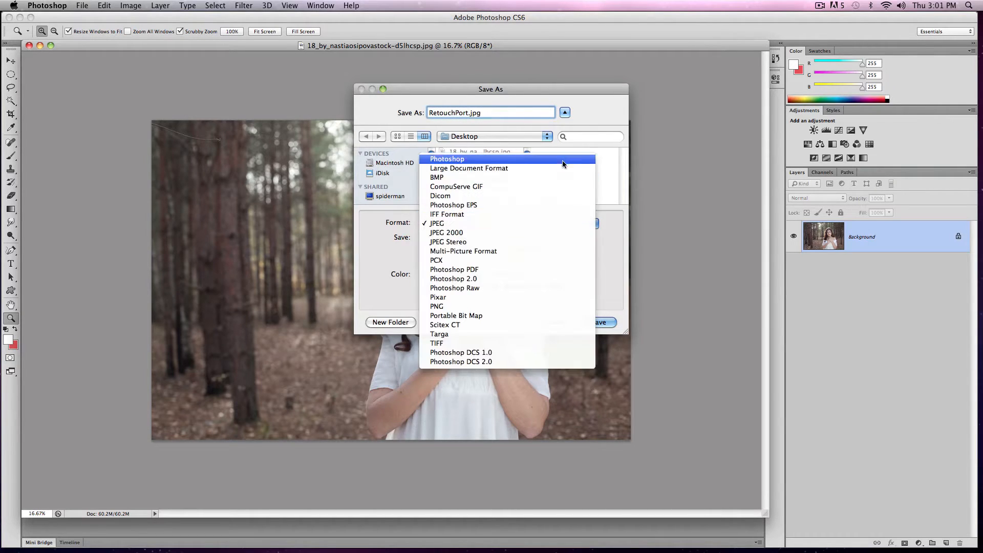
{"action": "left_click", "coordinate": [564, 156]}
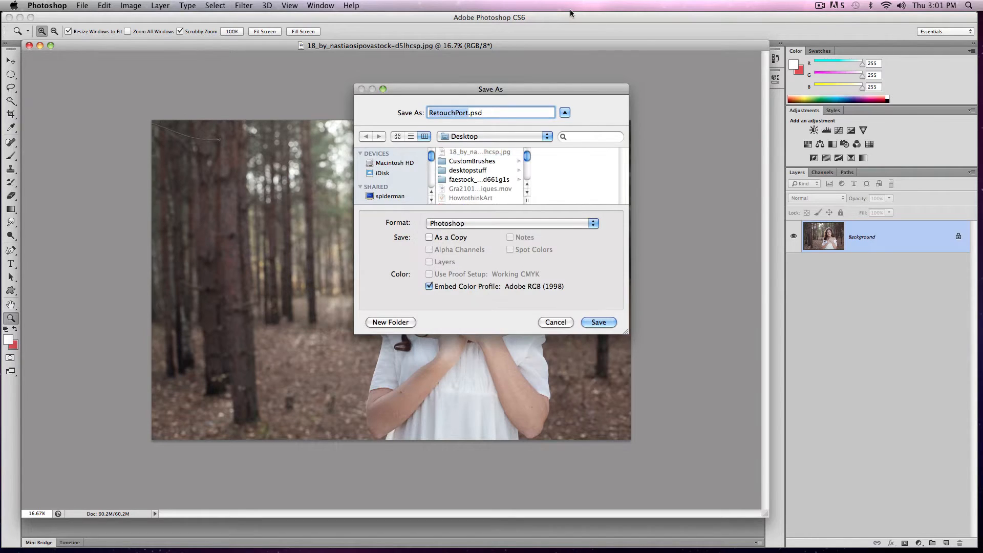
{"action": "left_click", "coordinate": [603, 322]}
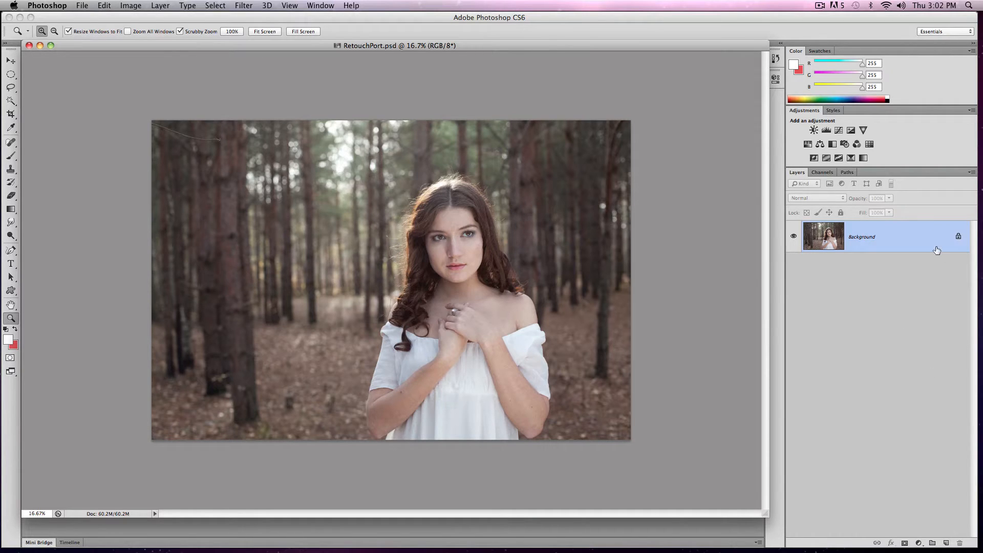
Step: Duplicate the Background layer and create a new layer group between the copy and the original
{"action": "left_click_drag", "start_coordinate": [936, 249], "coordinate": [944, 541]}
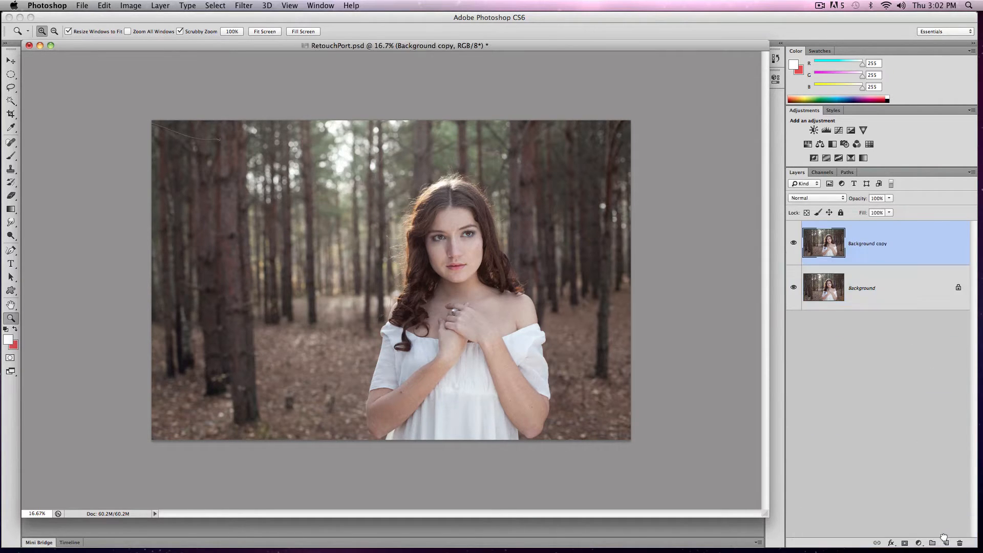
{"action": "left_click_drag", "start_coordinate": [926, 295], "coordinate": [931, 543]}
{"action": "left_click_drag", "start_coordinate": [896, 229], "coordinate": [847, 276]}
Step: Convert the locked Background into a regular layer named girl and move it into the new group
{"action": "double_click", "coordinate": [865, 301]}
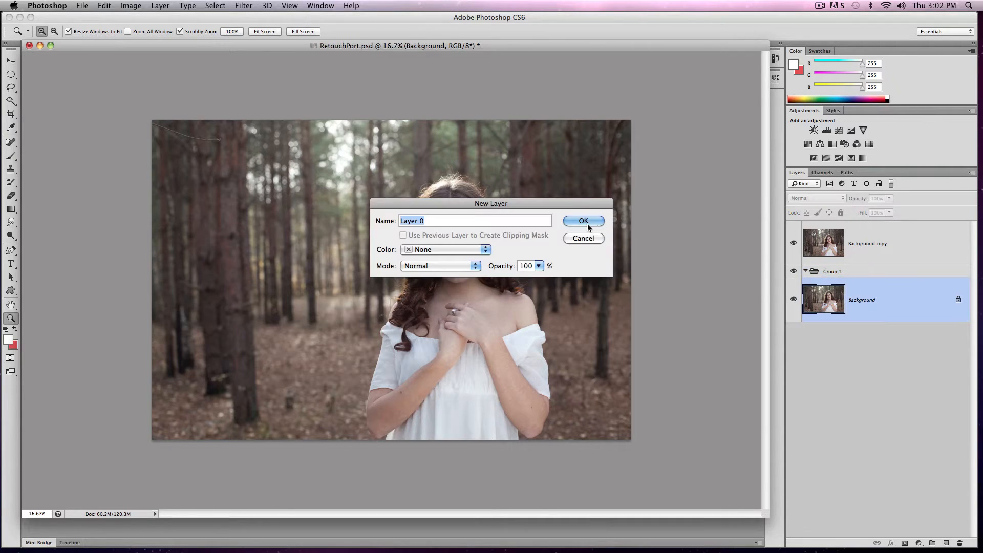
{"action": "type", "text": "girl"}
{"action": "key", "text": "Return"}
{"action": "left_click_drag", "start_coordinate": [851, 290], "coordinate": [855, 271]}
Step: Rename the layer group that contains the girl layer as Backup
{"action": "double_click", "coordinate": [829, 271]}
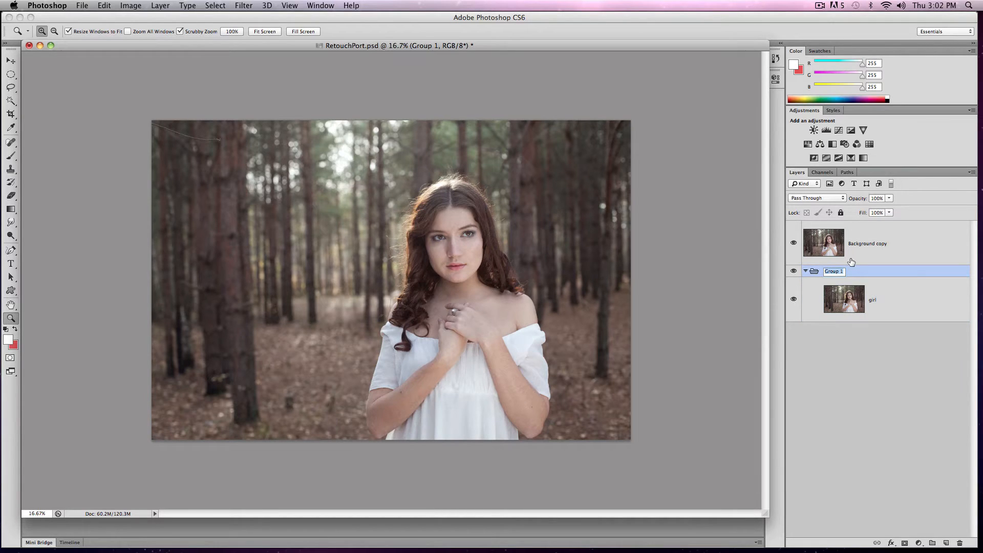
{"action": "type", "text": "Backup"}
{"action": "key", "text": "Return"}
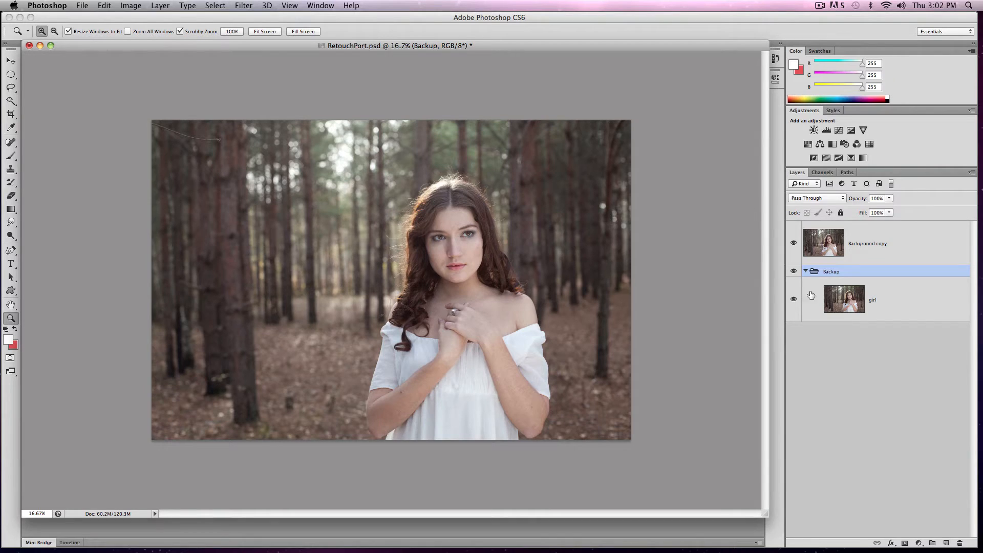
Step: Collapse the Backup group, hide it, and lock it completely
{"action": "left_click", "coordinate": [805, 270]}
{"action": "left_click", "coordinate": [795, 272]}
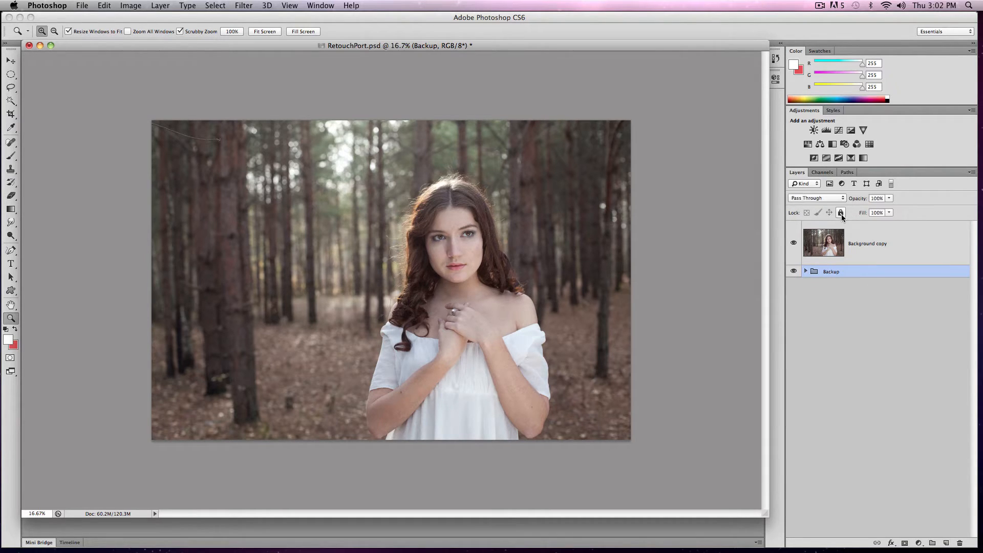
{"action": "left_click", "coordinate": [840, 212]}
Step: Rename the Background copy layer as starthere
{"action": "left_click", "coordinate": [873, 253]}
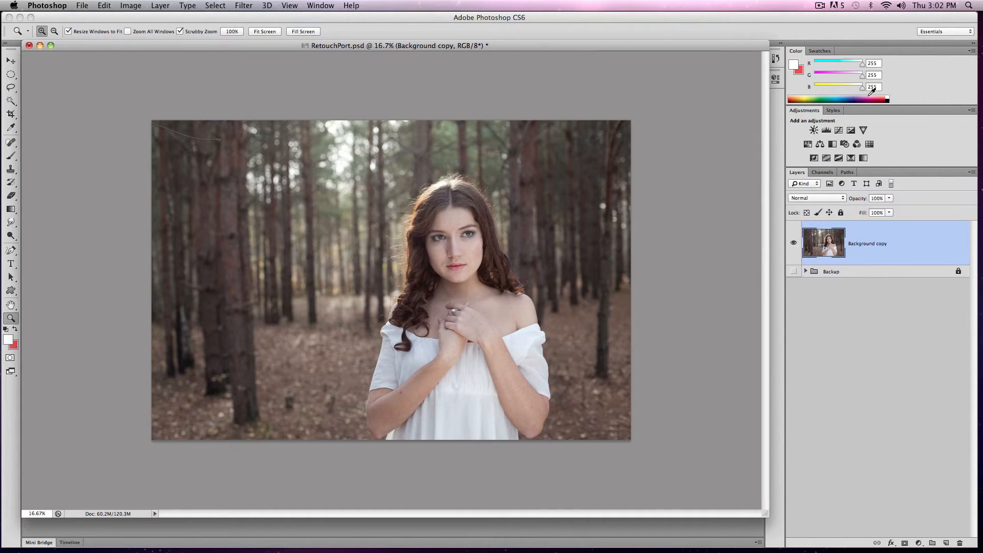
{"action": "double_click", "coordinate": [864, 243]}
{"action": "type", "text": "starthere"}
{"action": "key", "text": "Return"}
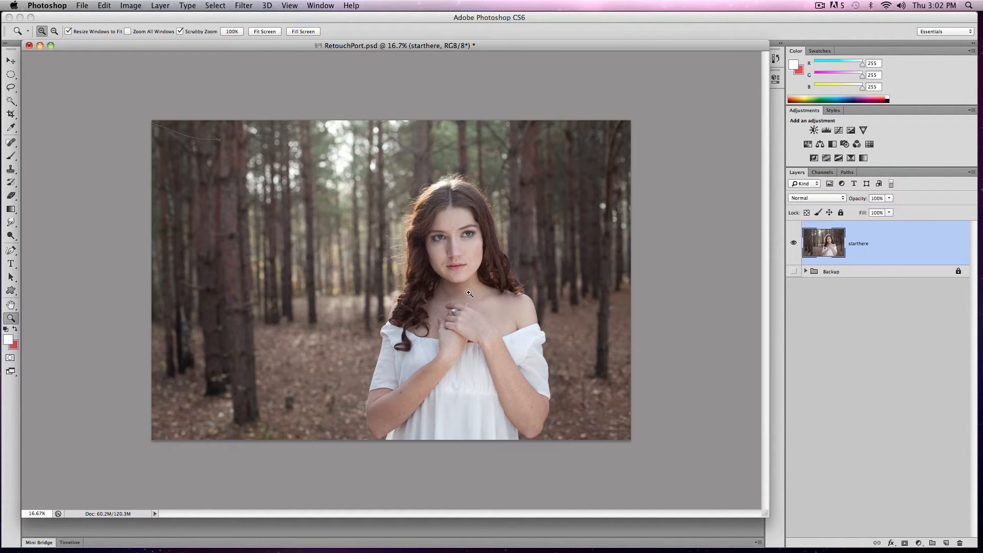
Step: Check the image's pixel dimensions and resolution in the Image Size settings without changing them
{"action": "left_click", "coordinate": [131, 5]}
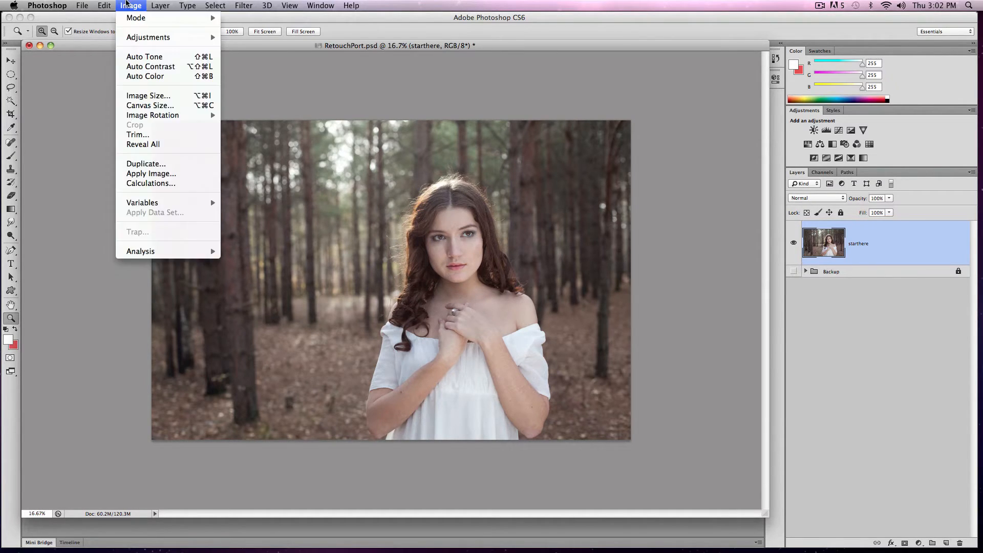
{"action": "left_click", "coordinate": [163, 95]}
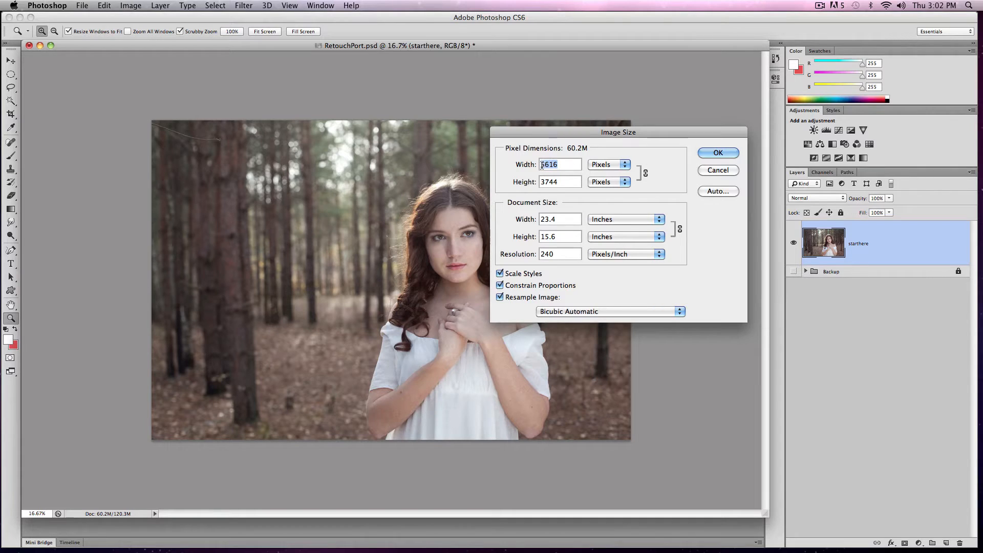
{"action": "left_click", "coordinate": [726, 171]}
Step: Reset the foreground and background colors to default and add a new layer named cleanme above starthere
{"action": "left_click", "coordinate": [472, 260]}
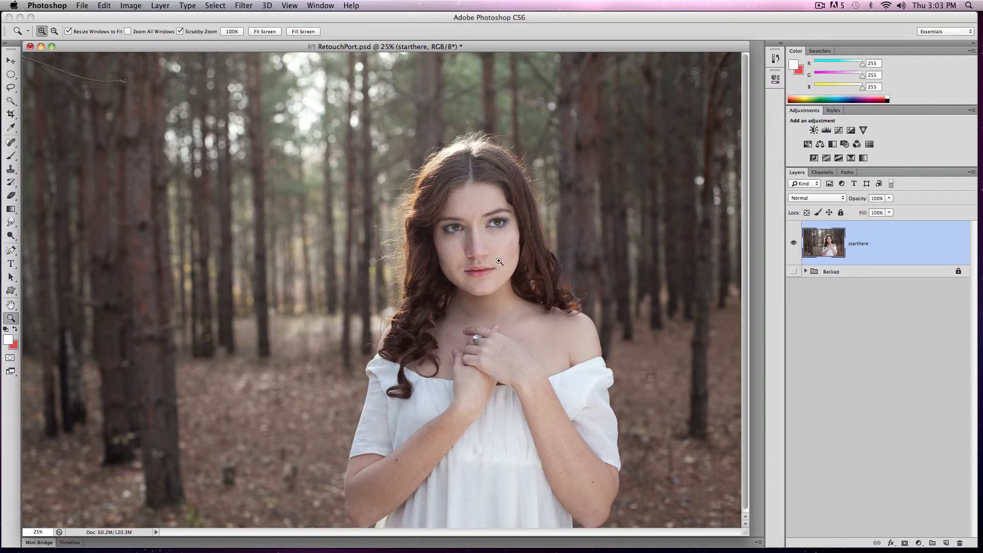
{"action": "left_click", "coordinate": [525, 275]}
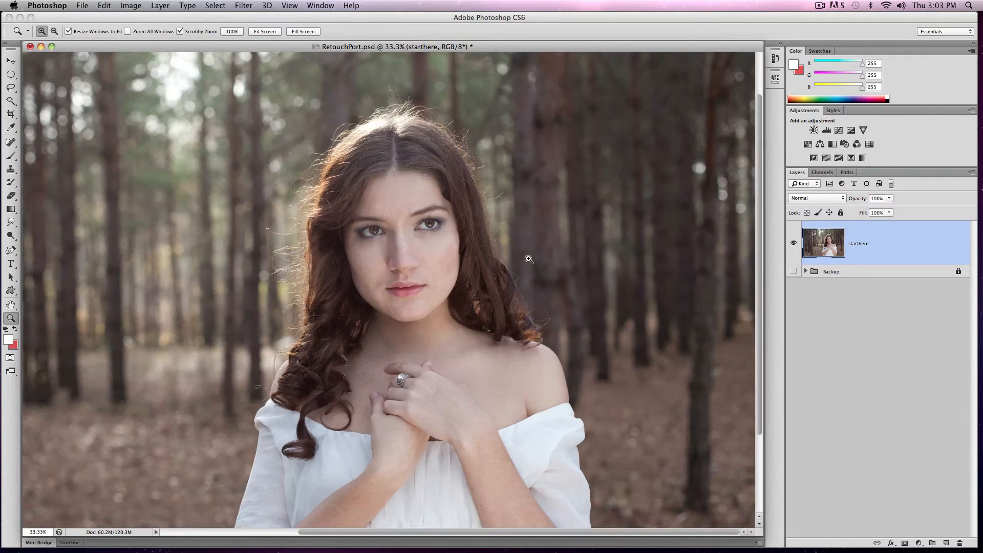
{"action": "left_click", "coordinate": [454, 250]}
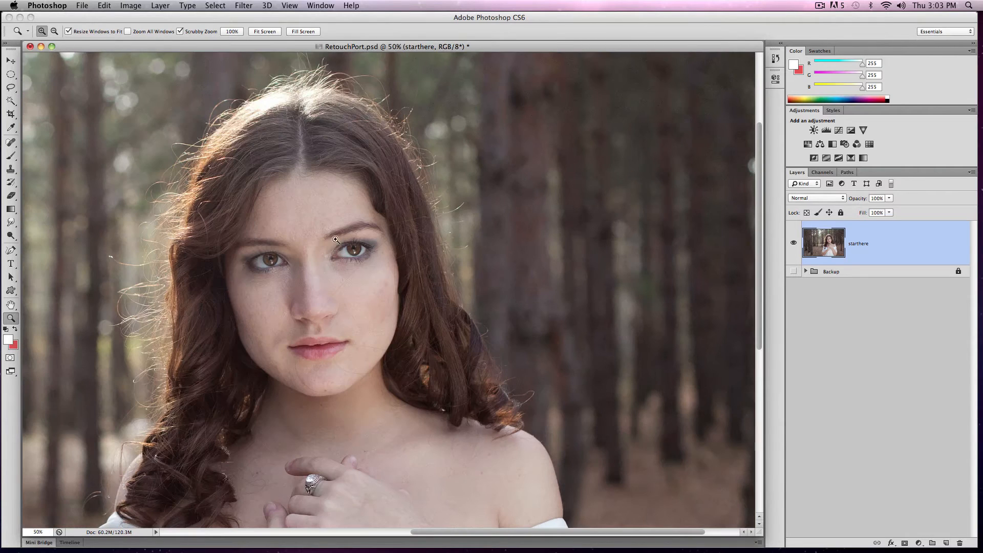
{"action": "left_click", "coordinate": [318, 338]}
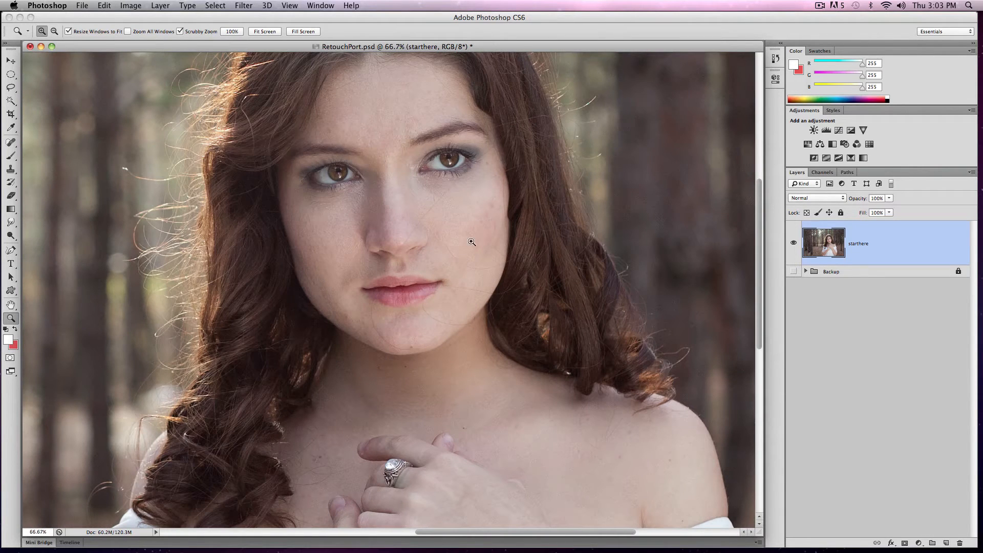
{"action": "left_click_drag", "start_coordinate": [434, 186], "coordinate": [450, 245]}
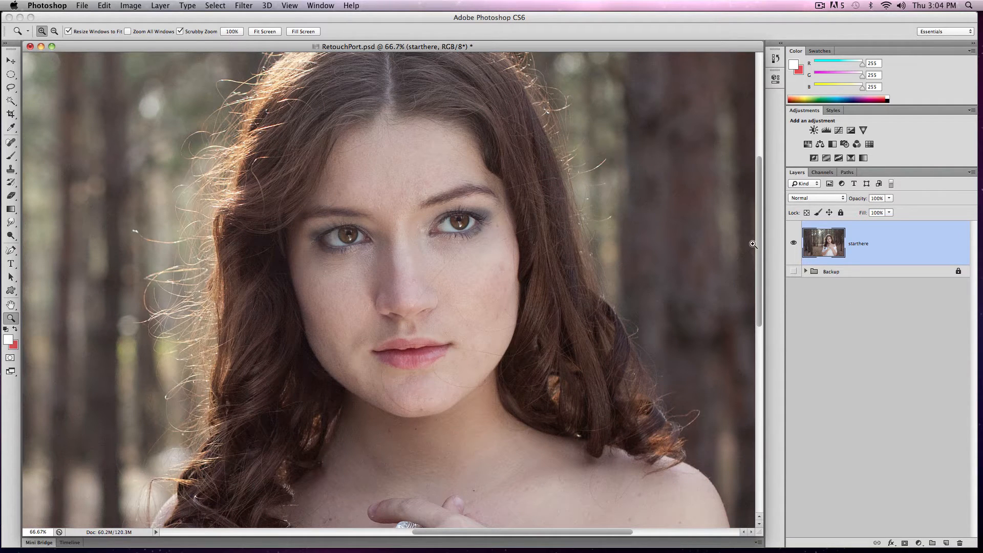
{"action": "key", "text": "d"}
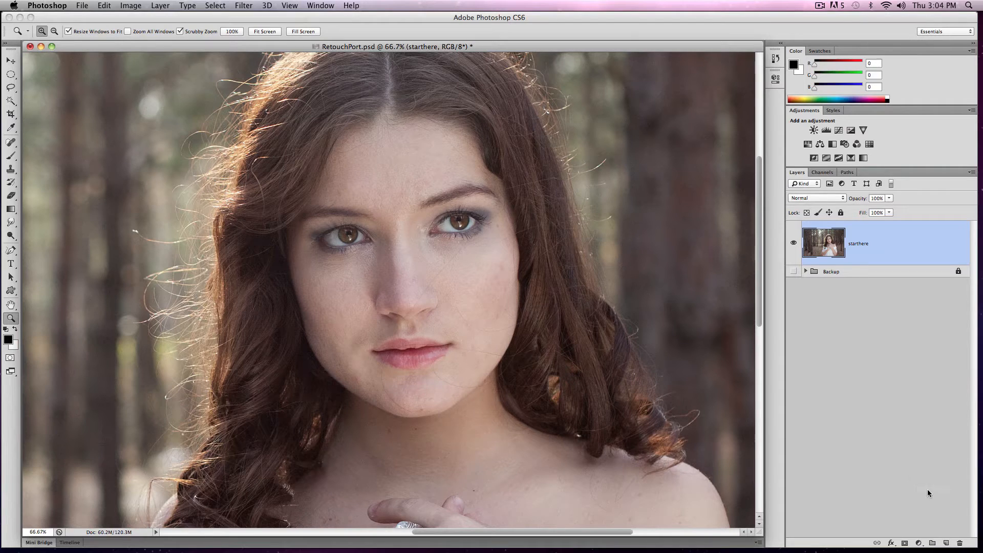
{"action": "left_click", "coordinate": [946, 542]}
{"action": "double_click", "coordinate": [855, 244]}
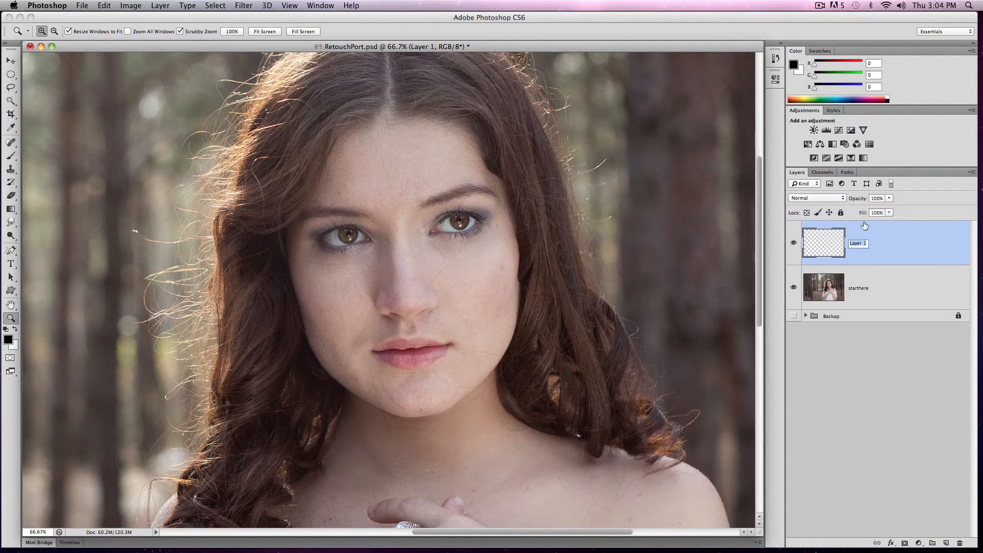
{"action": "type", "text": "cleanme"}
{"action": "key", "text": "Return"}
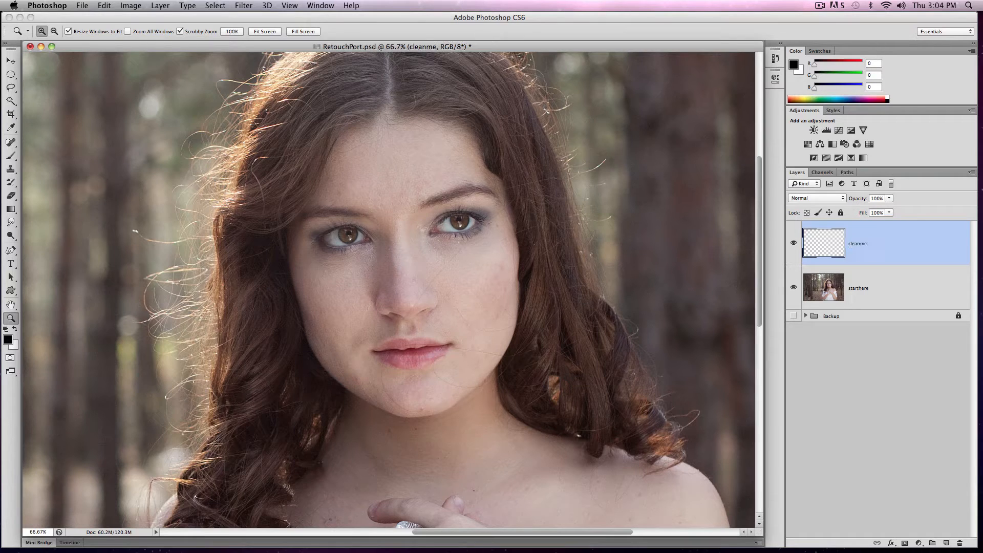
Step: Activate the Spot Healing Brush with Content-Aware healing and Sample All Layers enabled
{"action": "left_click", "coordinate": [13, 144]}
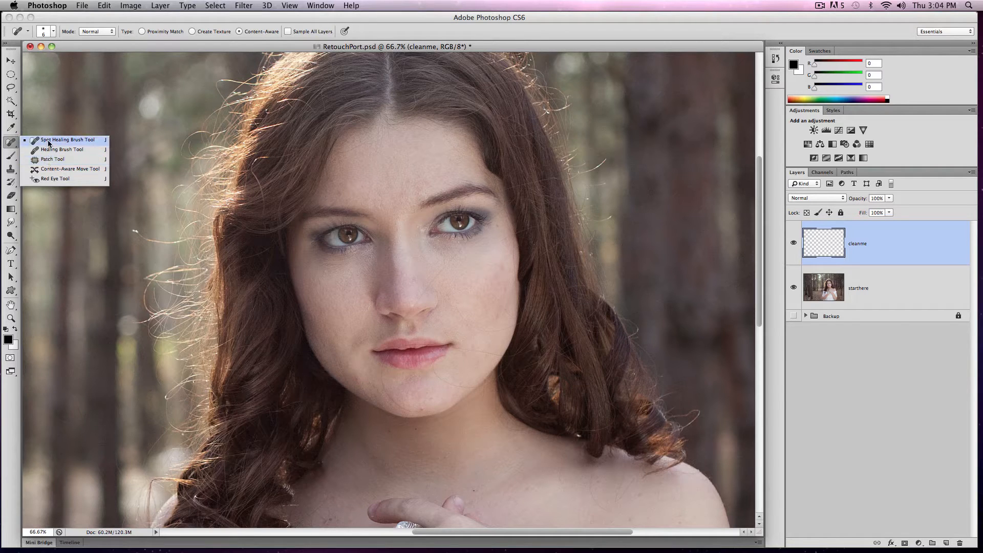
{"action": "left_click", "coordinate": [53, 160]}
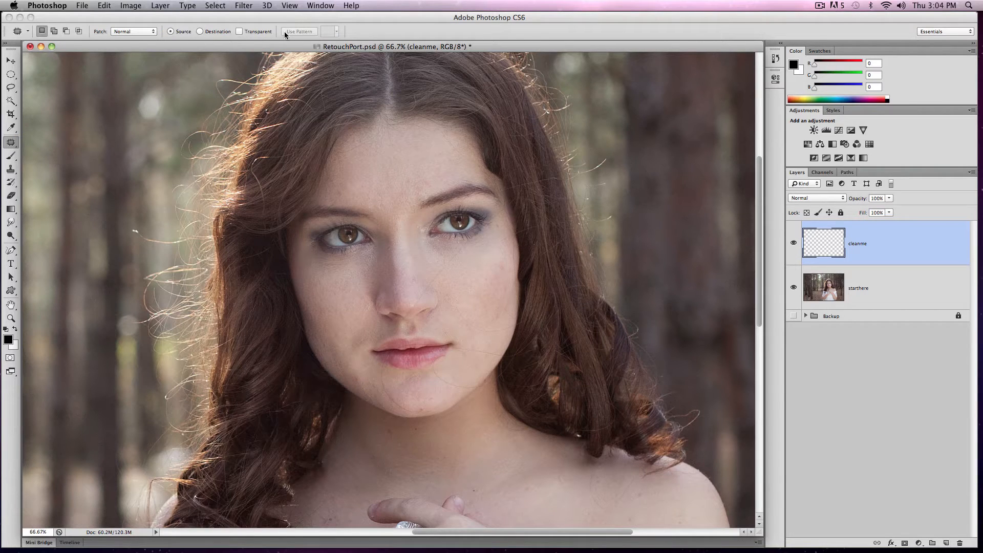
{"action": "left_click", "coordinate": [11, 145]}
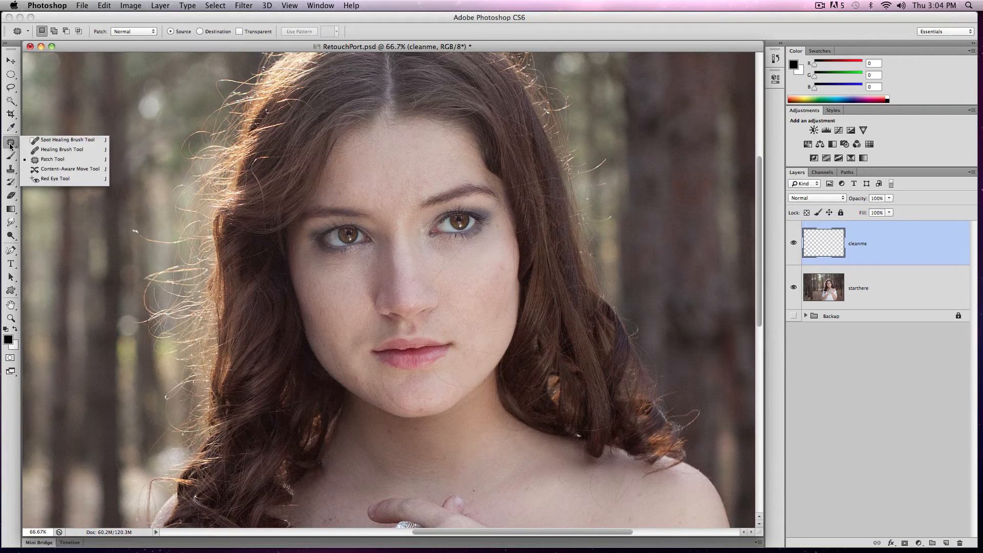
{"action": "left_click", "coordinate": [56, 140]}
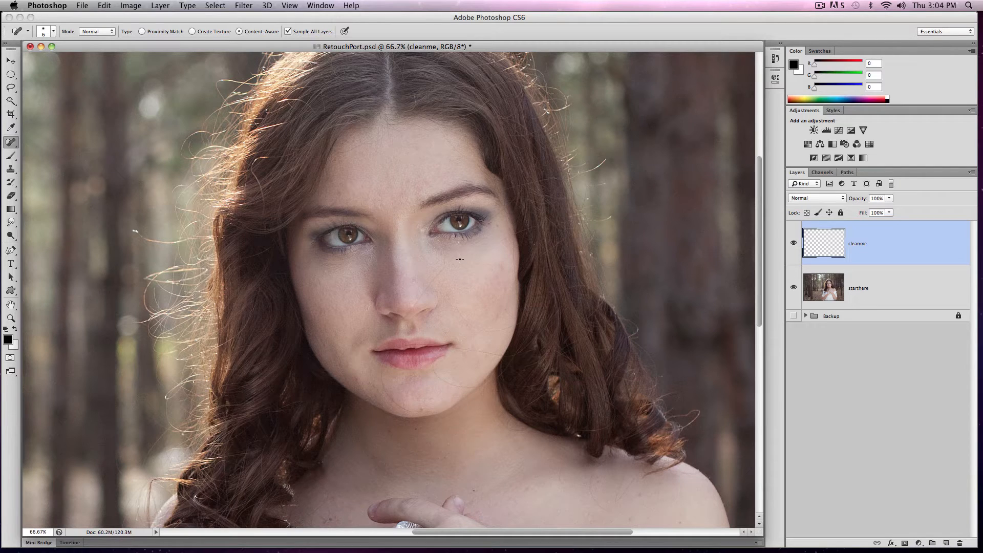
Step: Set the Spot Healing Brush to a size of 30 px and 0% hardness
{"action": "key", "text": "z"}
{"action": "left_click", "coordinate": [436, 264]}
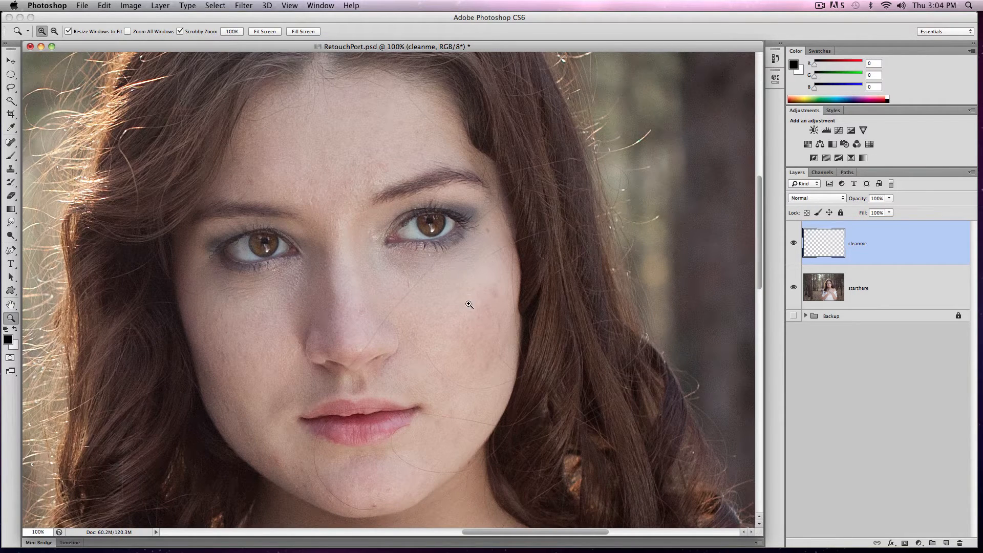
{"action": "key", "text": "space"}
{"action": "left_click_drag", "start_coordinate": [370, 417], "coordinate": [397, 298]}
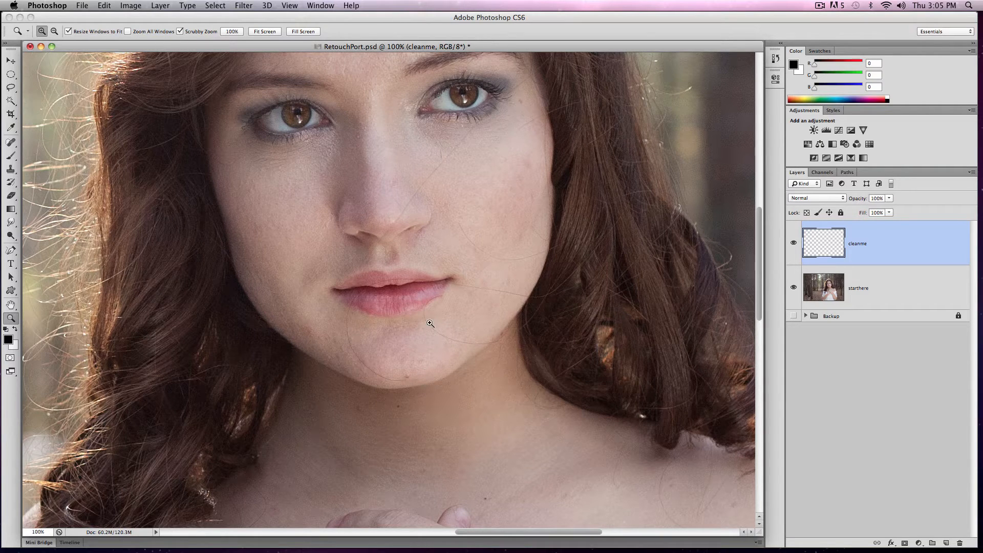
{"action": "left_click", "coordinate": [11, 143]}
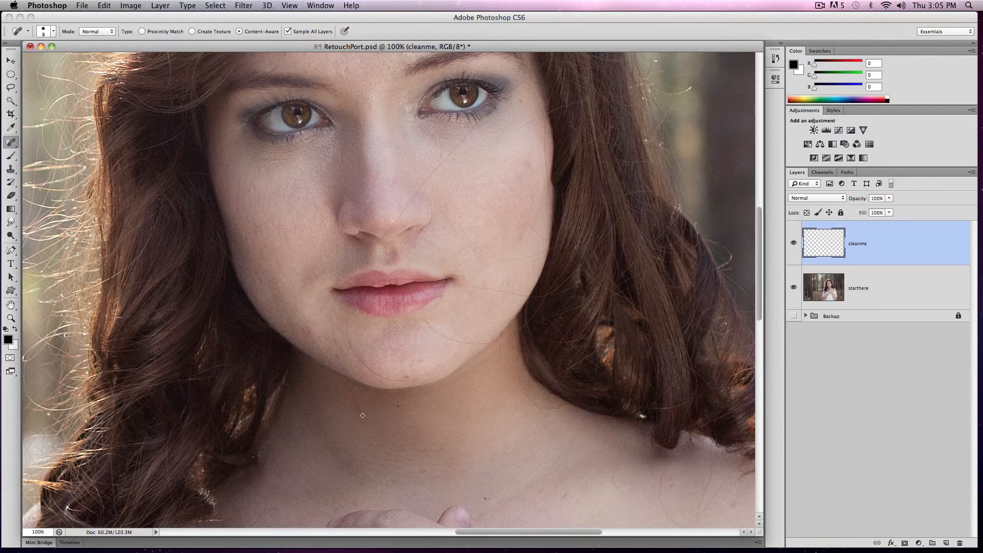
{"action": "key", "text": "bracketright"}
{"action": "key", "text": "bracketright"}
{"action": "key", "text": "bracketright"}
{"action": "key", "text": "bracketright"}
{"action": "left_click", "coordinate": [53, 32]}
{"action": "left_click_drag", "start_coordinate": [75, 83], "coordinate": [6, 82]}
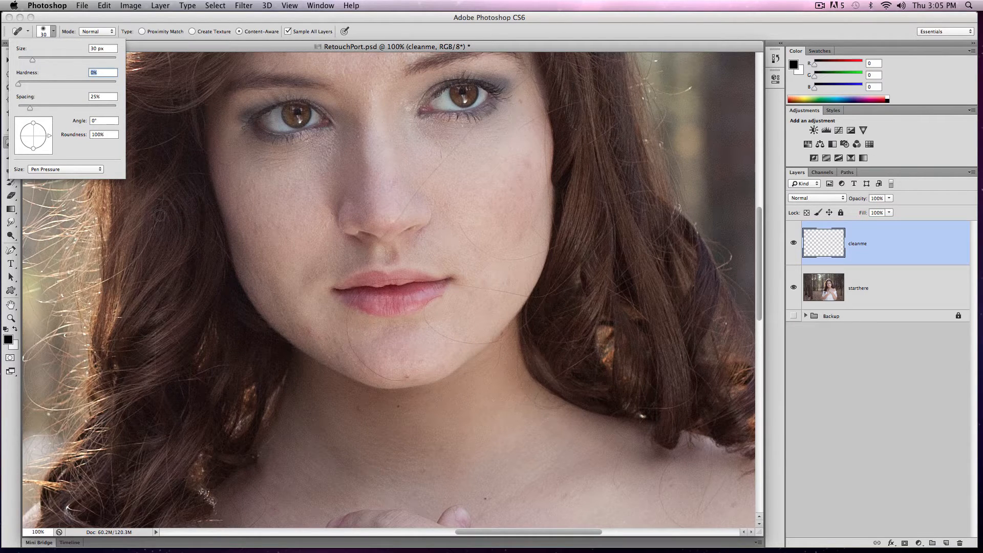
{"action": "left_click", "coordinate": [188, 19]}
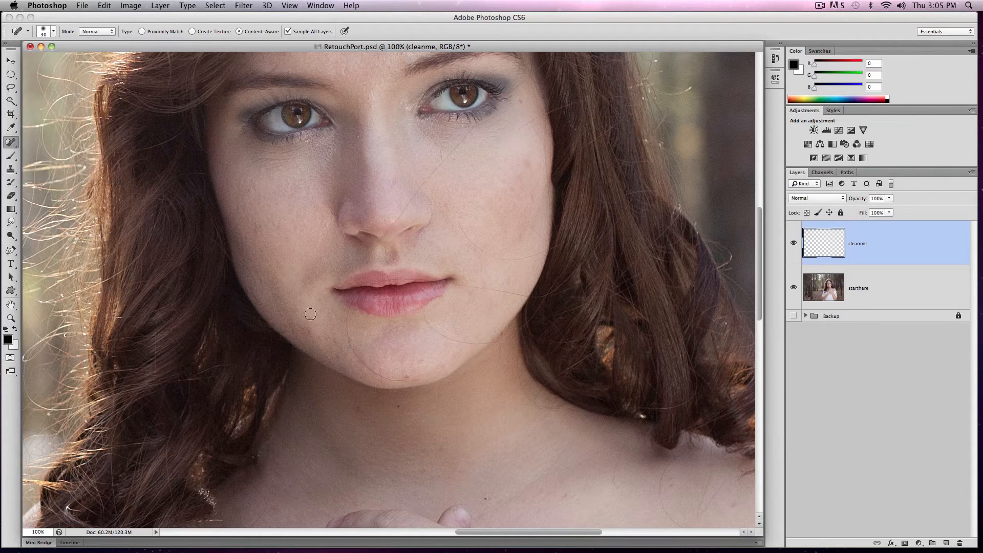
Step: Spot-heal the blemishes on the neck below the jaw, on the cheek beside the hair and near the outer eye corner
{"action": "left_click_drag", "start_coordinate": [361, 408], "coordinate": [360, 408]}
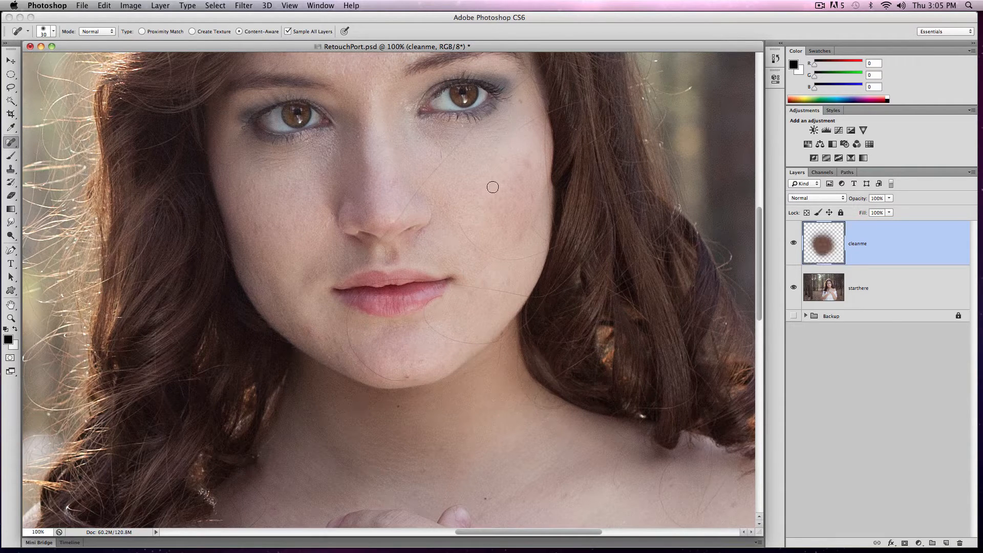
{"action": "left_click_drag", "start_coordinate": [528, 164], "coordinate": [527, 163]}
{"action": "left_click", "coordinate": [504, 180]}
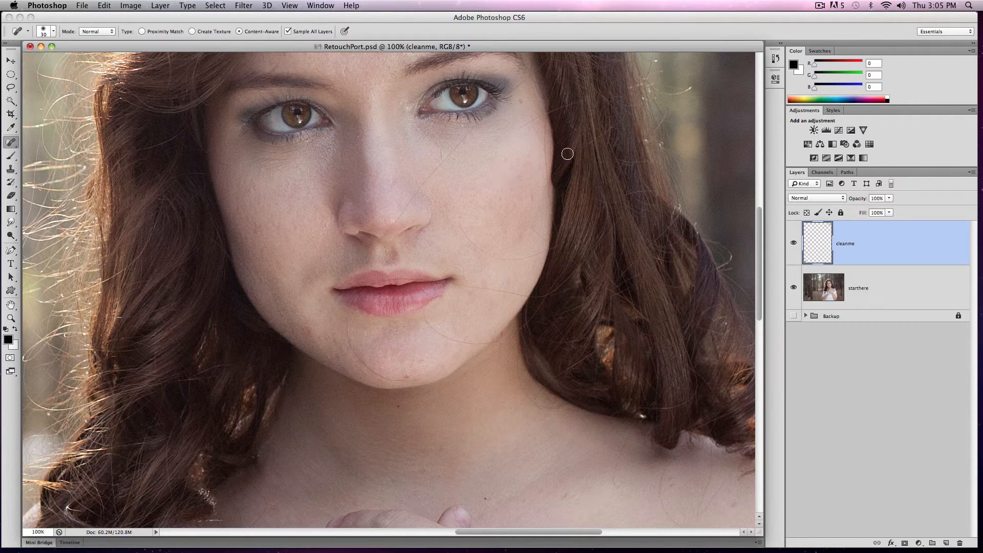
{"action": "left_click", "coordinate": [521, 103]}
{"action": "left_click", "coordinate": [520, 101]}
Step: Spot-heal the blemishes on the jaw, chin, shadowed cheek, nose bridge and shoulder
{"action": "left_click_drag", "start_coordinate": [306, 329], "coordinate": [310, 334]}
{"action": "left_click", "coordinate": [409, 377]}
{"action": "left_click", "coordinate": [251, 182]}
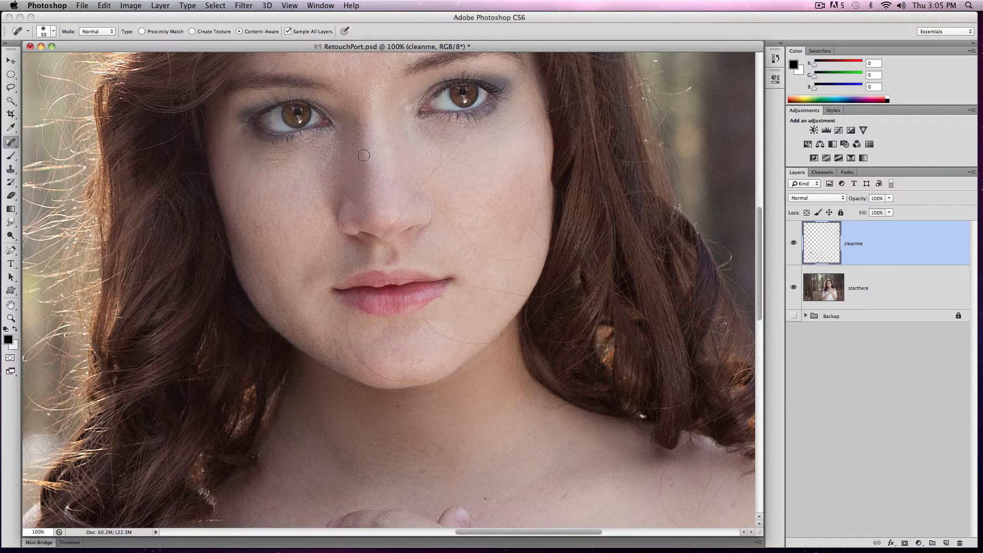
{"action": "left_click", "coordinate": [358, 137]}
{"action": "left_click", "coordinate": [567, 497]}
{"action": "left_click", "coordinate": [669, 485]}
{"action": "left_click", "coordinate": [730, 506]}
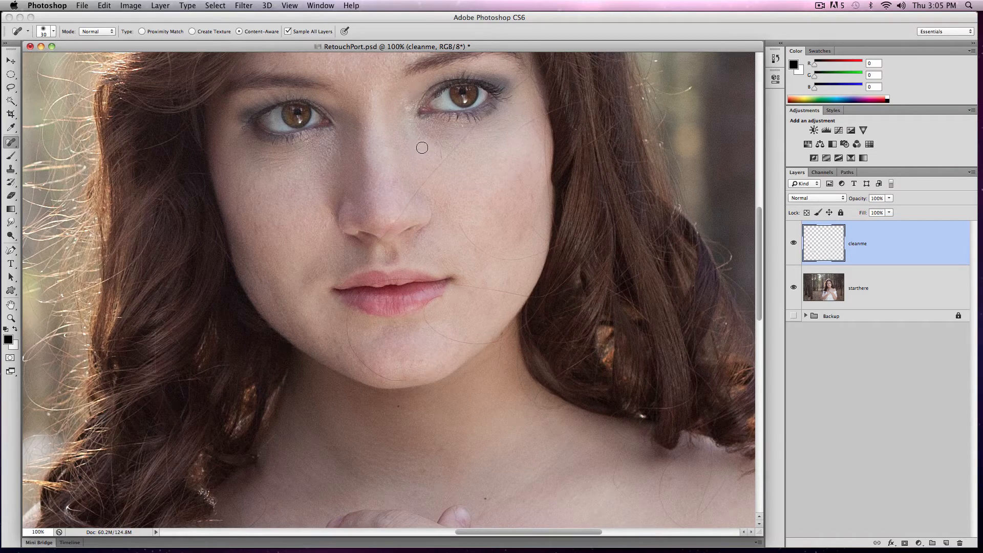
Step: Spot-heal the forehead blemishes, enlarging the brush to 50 px for the ones above the brow
{"action": "scroll", "coordinate": [418, 202], "scroll_direction": "up", "scroll_amount": 5}
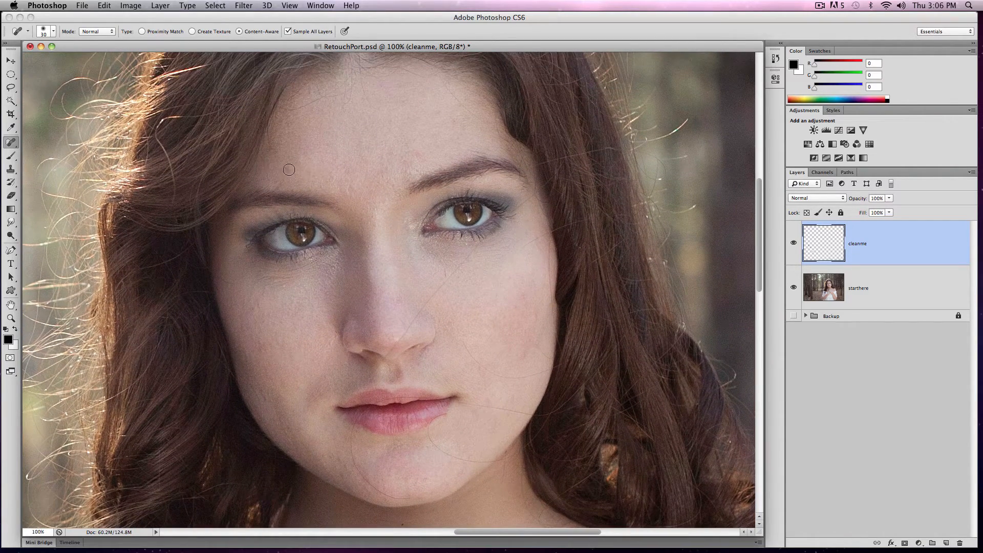
{"action": "left_click", "coordinate": [289, 170]}
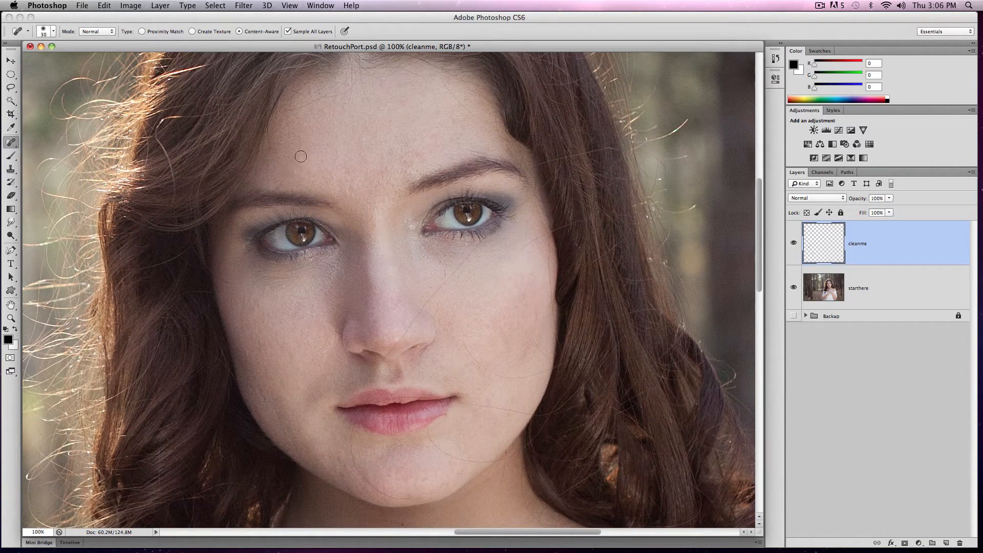
{"action": "left_click", "coordinate": [301, 156]}
{"action": "key", "text": "bracketright"}
{"action": "key", "text": "bracketright"}
{"action": "left_click", "coordinate": [418, 157]}
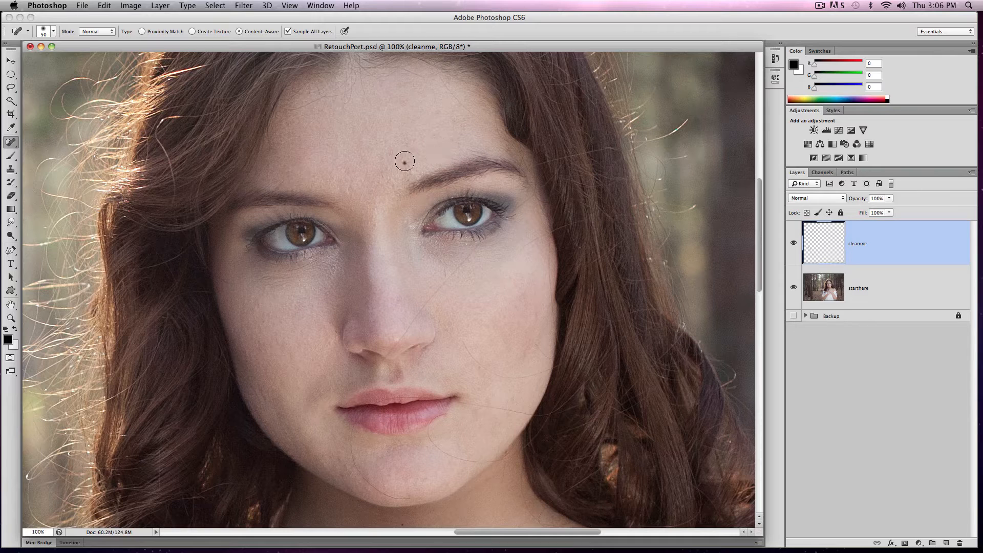
{"action": "left_click", "coordinate": [405, 161]}
Step: Remove the stray hair curving from below the lower lip across the chin with a smaller healing brush
{"action": "key", "text": "bracketleft"}
{"action": "key", "text": "bracketleft"}
{"action": "key", "text": "bracketleft"}
{"action": "left_click_drag", "start_coordinate": [401, 450], "coordinate": [397, 392]}
{"action": "key", "text": "z"}
{"action": "left_click", "coordinate": [397, 391]}
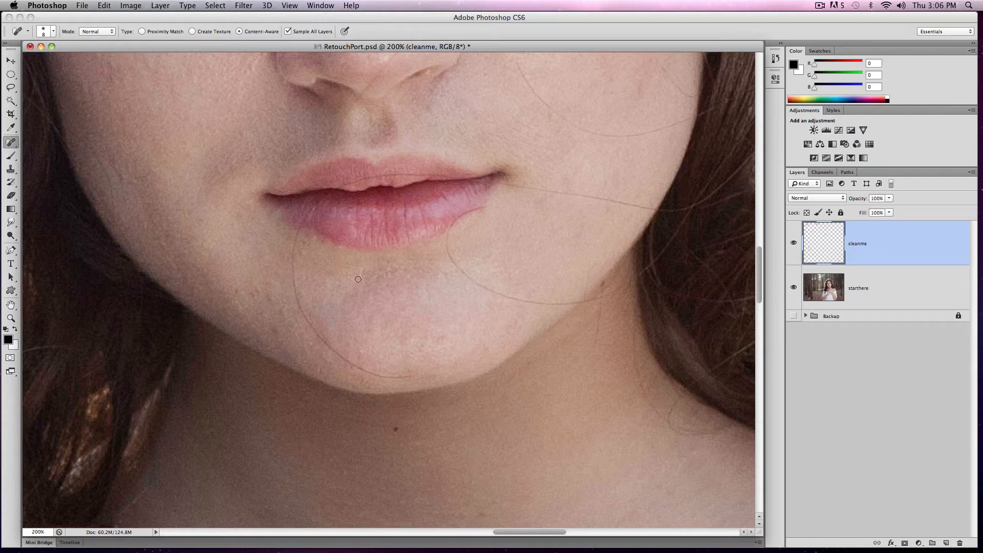
{"action": "left_click_drag", "start_coordinate": [296, 236], "coordinate": [297, 307]}
{"action": "mouse_move", "coordinate": [299, 308]}
{"action": "left_mouse_down"}
{"action": "mouse_move", "coordinate": [349, 366]}
{"action": "mouse_move", "coordinate": [321, 339]}
{"action": "mouse_move", "coordinate": [379, 377]}
{"action": "mouse_move", "coordinate": [361, 371]}
{"action": "mouse_move", "coordinate": [413, 377]}
{"action": "left_mouse_up"}
Step: Spot-heal the small marks beside and below the mouth and remove the fine hair crossing the upper lip
{"action": "mouse_move", "coordinate": [206, 181]}
{"action": "left_mouse_down"}
{"action": "mouse_move", "coordinate": [211, 166]}
{"action": "mouse_move", "coordinate": [206, 176]}
{"action": "left_mouse_up"}
{"action": "left_click_drag", "start_coordinate": [314, 210], "coordinate": [312, 213]}
{"action": "left_click_drag", "start_coordinate": [295, 244], "coordinate": [295, 245]}
{"action": "left_click_drag", "start_coordinate": [362, 181], "coordinate": [434, 176]}
{"action": "left_click_drag", "start_coordinate": [366, 180], "coordinate": [390, 174]}
{"action": "left_click", "coordinate": [391, 180]}
Step: Remove the stray hair running from the lower lip toward the jaw and heal the marks beneath the nose
{"action": "mouse_move", "coordinate": [487, 208]}
{"action": "left_mouse_down"}
{"action": "mouse_move", "coordinate": [450, 226]}
{"action": "mouse_move", "coordinate": [445, 250]}
{"action": "mouse_move", "coordinate": [460, 217]}
{"action": "mouse_move", "coordinate": [490, 207]}
{"action": "left_mouse_up"}
{"action": "mouse_move", "coordinate": [448, 250]}
{"action": "left_mouse_down"}
{"action": "mouse_move", "coordinate": [512, 304]}
{"action": "mouse_move", "coordinate": [600, 299]}
{"action": "mouse_move", "coordinate": [593, 303]}
{"action": "mouse_move", "coordinate": [632, 279]}
{"action": "mouse_move", "coordinate": [592, 331]}
{"action": "mouse_move", "coordinate": [600, 293]}
{"action": "mouse_move", "coordinate": [590, 360]}
{"action": "mouse_move", "coordinate": [604, 295]}
{"action": "mouse_move", "coordinate": [572, 302]}
{"action": "mouse_move", "coordinate": [612, 277]}
{"action": "left_mouse_up"}
{"action": "left_click_drag", "start_coordinate": [346, 113], "coordinate": [347, 112]}
{"action": "left_click_drag", "start_coordinate": [398, 61], "coordinate": [365, 92]}
Step: Remove the stray hair running from the mouth corner across the cheek, and heal the jaw mark and dark neck spot
{"action": "left_click_drag", "start_coordinate": [502, 187], "coordinate": [656, 211]}
{"action": "left_click_drag", "start_coordinate": [547, 193], "coordinate": [618, 202]}
{"action": "left_click_drag", "start_coordinate": [505, 183], "coordinate": [660, 205]}
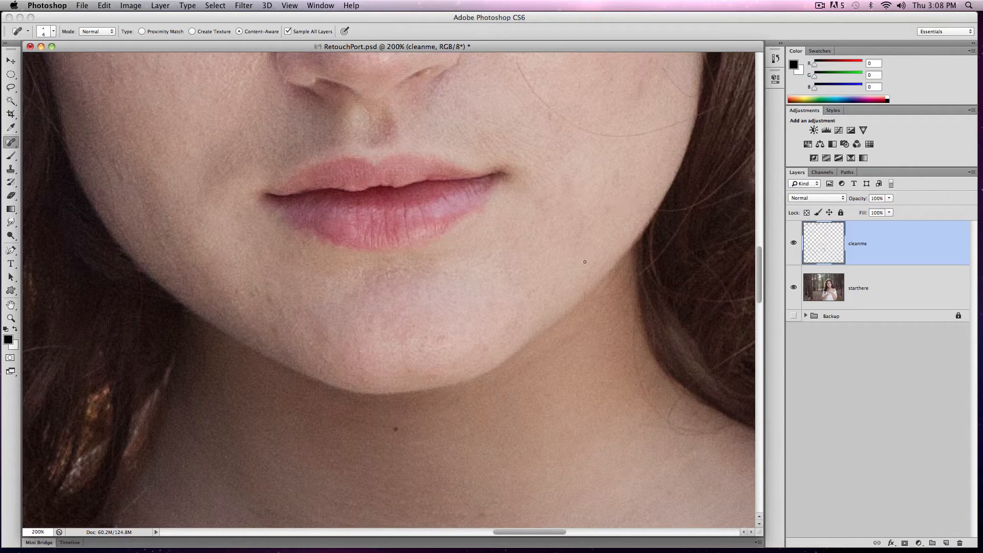
{"action": "left_click_drag", "start_coordinate": [585, 278], "coordinate": [583, 298]}
{"action": "left_click_drag", "start_coordinate": [394, 433], "coordinate": [394, 432]}
Step: Remove the thin hair running from the side of the nose up across the cheek and heal the marks around the nose
{"action": "scroll", "coordinate": [563, 136], "scroll_direction": "up", "scroll_amount": 6}
{"action": "scroll", "coordinate": [563, 137], "scroll_direction": "right", "scroll_amount": 5}
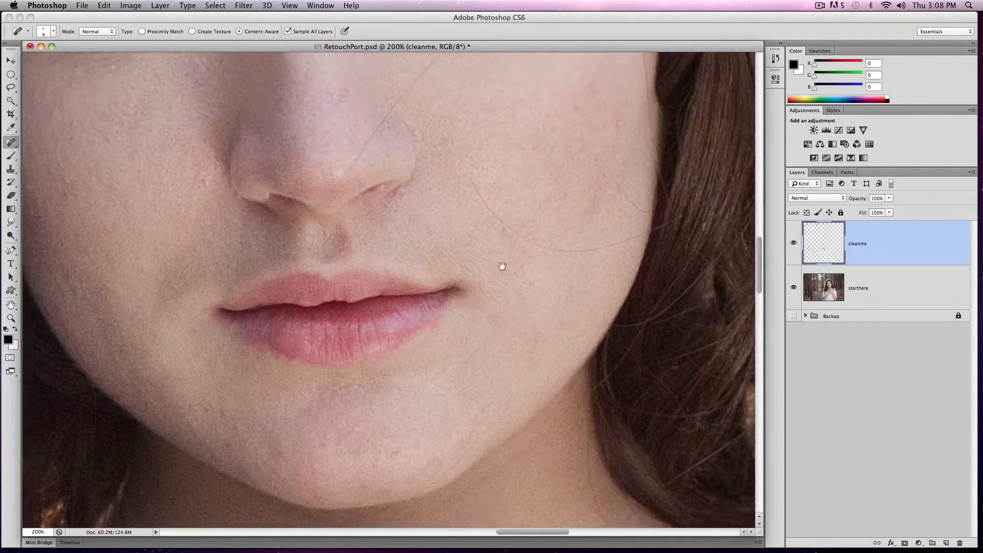
{"action": "left_click_drag", "start_coordinate": [243, 218], "coordinate": [296, 144]}
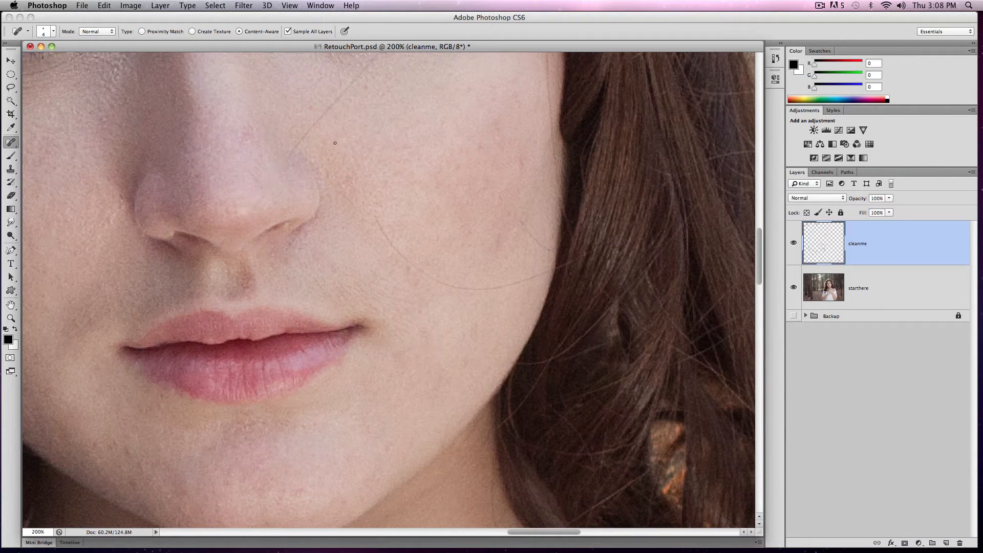
{"action": "scroll", "coordinate": [340, 136], "scroll_direction": "up", "scroll_amount": 4}
{"action": "scroll", "coordinate": [340, 136], "scroll_direction": "right", "scroll_amount": 2}
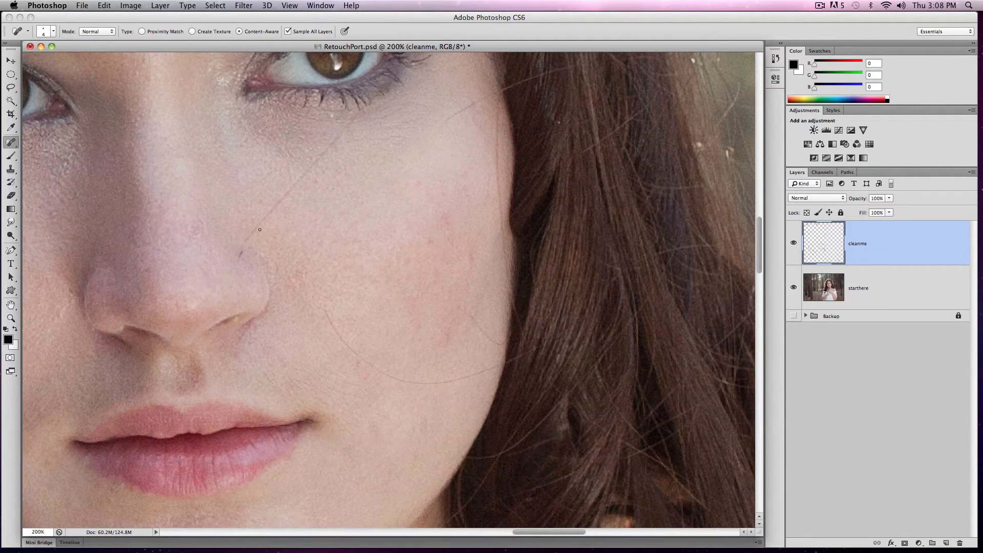
{"action": "mouse_move", "coordinate": [260, 230]}
{"action": "left_mouse_down"}
{"action": "mouse_move", "coordinate": [238, 257]}
{"action": "mouse_move", "coordinate": [346, 127]}
{"action": "left_mouse_up"}
{"action": "left_click_drag", "start_coordinate": [213, 293], "coordinate": [199, 308]}
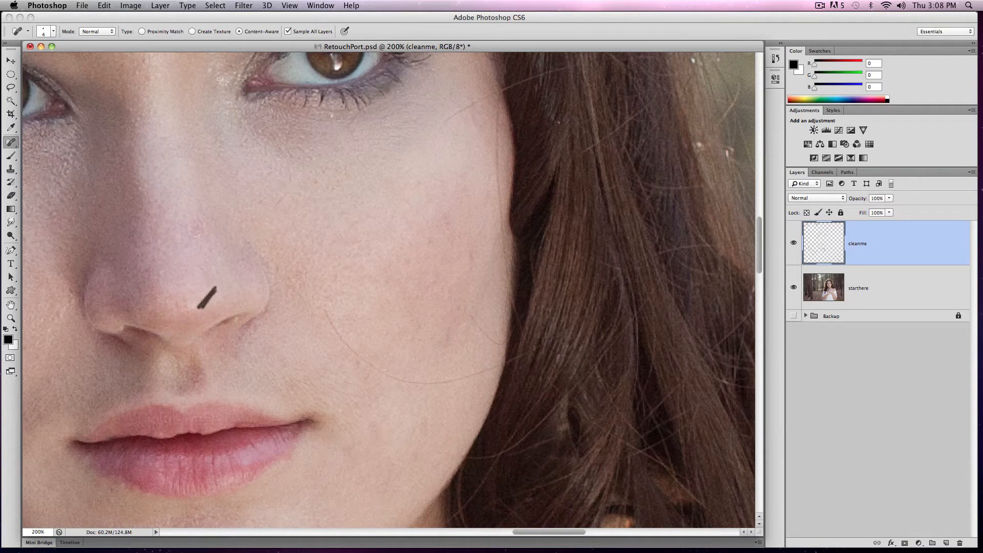
{"action": "left_click", "coordinate": [173, 337]}
{"action": "left_click_drag", "start_coordinate": [276, 201], "coordinate": [284, 194]}
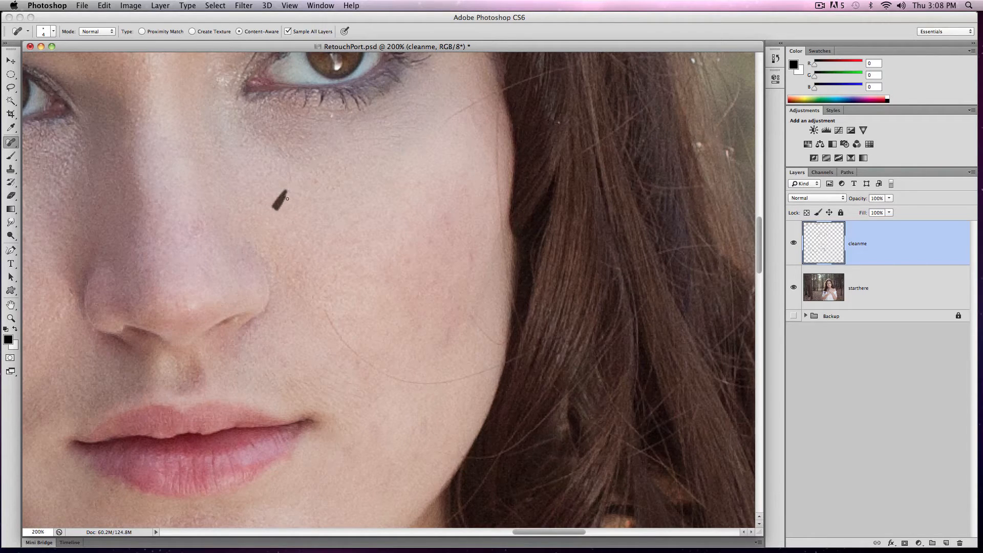
Step: Enlarge the healing brush to 9 px, heal the spot on the nose and remove the hair along the cheek's outer edge
{"action": "key", "text": "bracketright"}
{"action": "key", "text": "bracketright"}
{"action": "key", "text": "bracketright"}
{"action": "left_click", "coordinate": [194, 231]}
{"action": "mouse_move", "coordinate": [437, 130]}
{"action": "left_mouse_down"}
{"action": "mouse_move", "coordinate": [501, 89]}
{"action": "mouse_move", "coordinate": [496, 216]}
{"action": "left_mouse_up"}
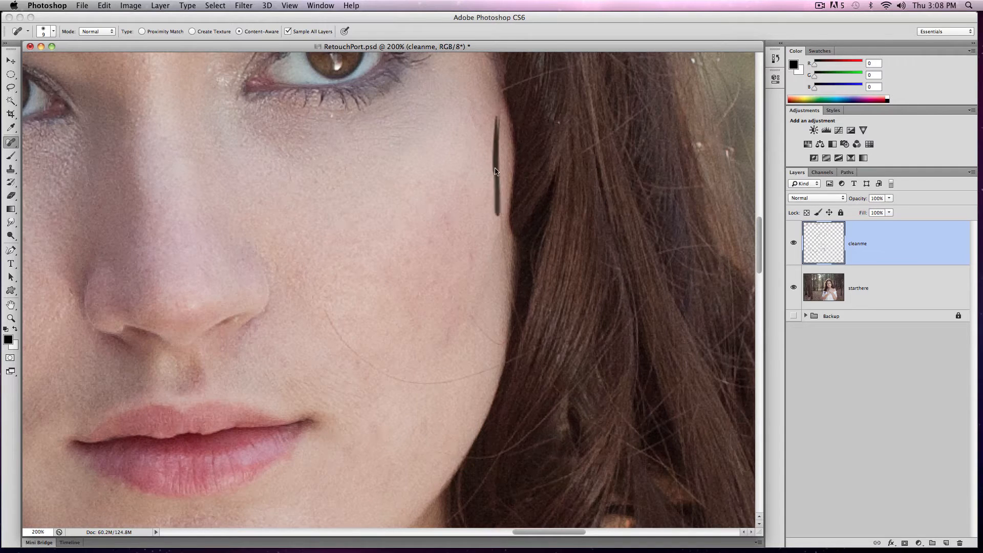
{"action": "left_click_drag", "start_coordinate": [497, 107], "coordinate": [499, 209]}
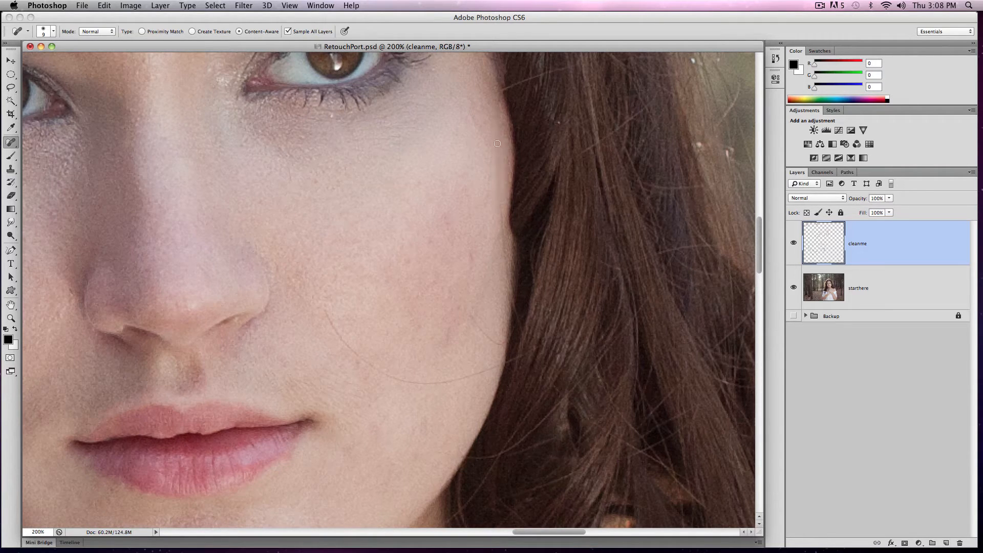
Step: Remove the stray hairs along the cheek's outer edge and the long curved hair across the lower cheek
{"action": "mouse_move", "coordinate": [496, 120]}
{"action": "left_mouse_down"}
{"action": "mouse_move", "coordinate": [508, 289]}
{"action": "mouse_move", "coordinate": [497, 345]}
{"action": "mouse_move", "coordinate": [489, 339]}
{"action": "mouse_move", "coordinate": [503, 354]}
{"action": "left_mouse_up"}
{"action": "mouse_move", "coordinate": [322, 311]}
{"action": "left_mouse_down"}
{"action": "mouse_move", "coordinate": [336, 333]}
{"action": "mouse_move", "coordinate": [410, 383]}
{"action": "mouse_move", "coordinate": [453, 376]}
{"action": "left_mouse_up"}
{"action": "mouse_move", "coordinate": [372, 358]}
{"action": "left_mouse_down"}
{"action": "mouse_move", "coordinate": [419, 377]}
{"action": "mouse_move", "coordinate": [499, 357]}
{"action": "left_mouse_up"}
{"action": "mouse_move", "coordinate": [293, 174]}
{"action": "left_mouse_down"}
{"action": "mouse_move", "coordinate": [336, 324]}
{"action": "mouse_move", "coordinate": [360, 354]}
{"action": "left_mouse_up"}
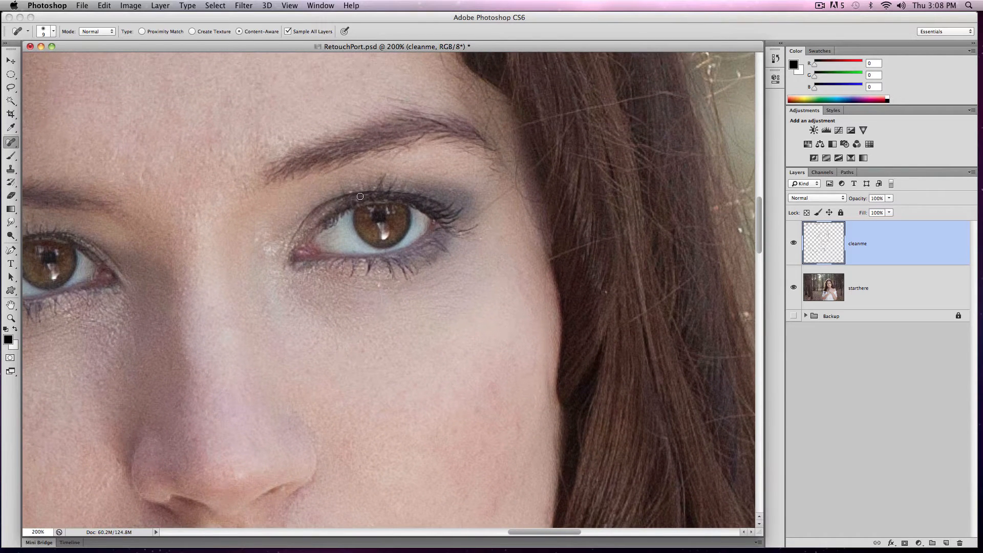
Step: Reduce the healing brush to 7 px and heal the fine marks around the eyes and on the shadowed side of the face
{"action": "key", "text": "bracketleft"}
{"action": "key", "text": "bracketleft"}
{"action": "left_click_drag", "start_coordinate": [330, 246], "coordinate": [362, 250]}
{"action": "left_click_drag", "start_coordinate": [146, 296], "coordinate": [298, 284]}
{"action": "mouse_move", "coordinate": [148, 246]}
{"action": "left_mouse_down"}
{"action": "mouse_move", "coordinate": [136, 253]}
{"action": "mouse_move", "coordinate": [149, 246]}
{"action": "mouse_move", "coordinate": [139, 252]}
{"action": "mouse_move", "coordinate": [147, 245]}
{"action": "mouse_move", "coordinate": [165, 275]}
{"action": "mouse_move", "coordinate": [154, 277]}
{"action": "left_mouse_up"}
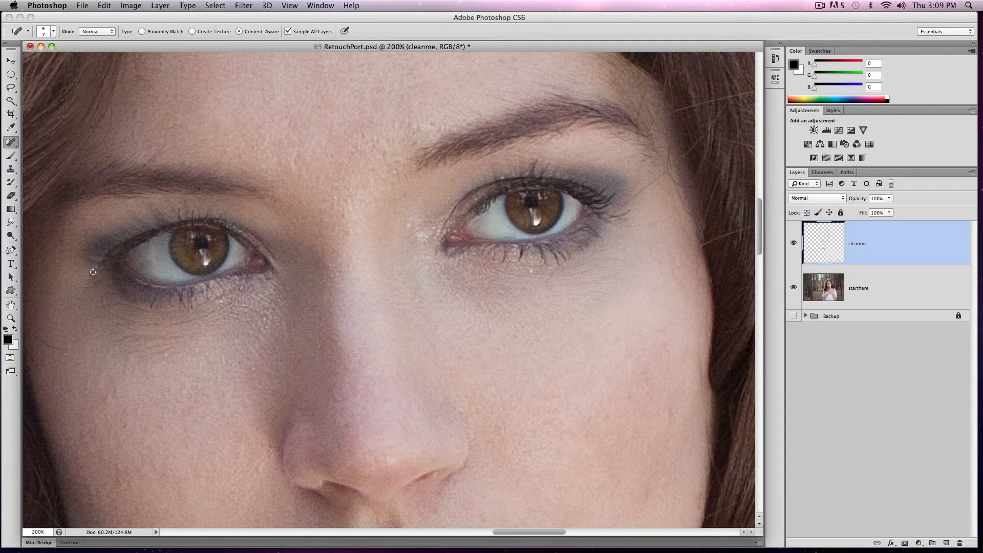
{"action": "left_click_drag", "start_coordinate": [92, 272], "coordinate": [92, 276]}
{"action": "left_click_drag", "start_coordinate": [47, 336], "coordinate": [44, 343]}
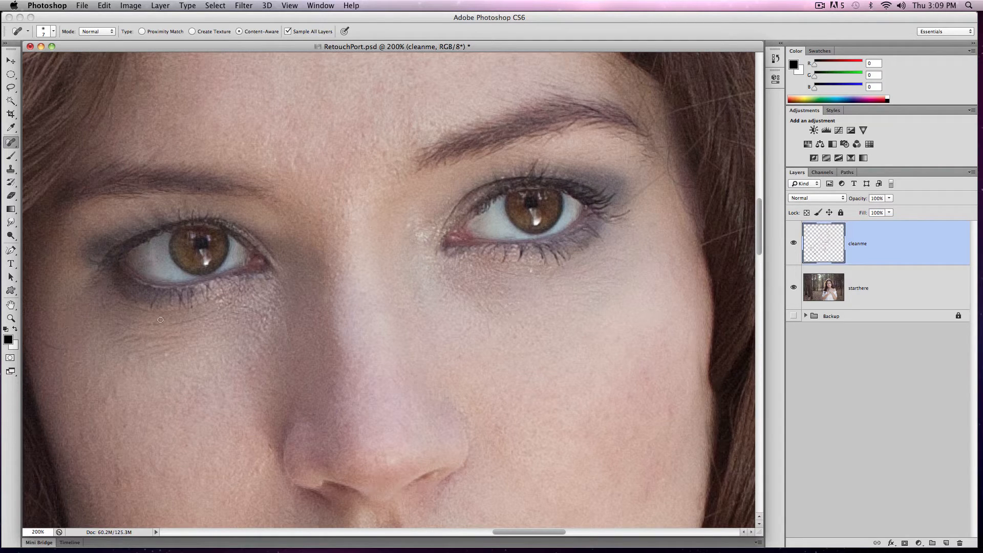
Step: Heal the creases and fine lines in the skin beneath both eyes
{"action": "left_click_drag", "start_coordinate": [114, 321], "coordinate": [228, 306]}
{"action": "left_click_drag", "start_coordinate": [154, 327], "coordinate": [222, 307]}
{"action": "left_click_drag", "start_coordinate": [126, 308], "coordinate": [117, 300]}
{"action": "left_click_drag", "start_coordinate": [113, 341], "coordinate": [223, 323]}
{"action": "mouse_move", "coordinate": [137, 349]}
{"action": "left_mouse_down"}
{"action": "mouse_move", "coordinate": [221, 337]}
{"action": "mouse_move", "coordinate": [157, 359]}
{"action": "mouse_move", "coordinate": [169, 355]}
{"action": "left_mouse_up"}
{"action": "mouse_move", "coordinate": [498, 265]}
{"action": "left_mouse_down"}
{"action": "mouse_move", "coordinate": [539, 280]}
{"action": "mouse_move", "coordinate": [615, 263]}
{"action": "left_mouse_up"}
{"action": "left_click_drag", "start_coordinate": [567, 263], "coordinate": [623, 246]}
Step: Remove the stray hairs crossing the shadowed side of the forehead and those hanging down from the parting
{"action": "scroll", "coordinate": [279, 152], "scroll_direction": "up", "scroll_amount": 5}
{"action": "scroll", "coordinate": [279, 152], "scroll_direction": "left", "scroll_amount": 1}
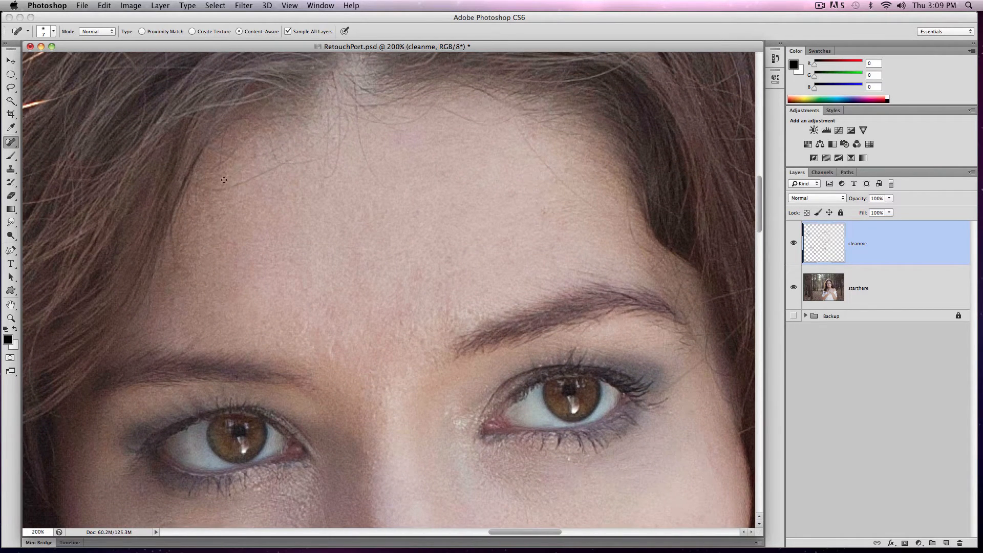
{"action": "mouse_move", "coordinate": [196, 188]}
{"action": "left_mouse_down"}
{"action": "mouse_move", "coordinate": [254, 179]}
{"action": "mouse_move", "coordinate": [322, 146]}
{"action": "left_mouse_up"}
{"action": "mouse_move", "coordinate": [246, 179]}
{"action": "left_mouse_down"}
{"action": "mouse_move", "coordinate": [313, 134]}
{"action": "mouse_move", "coordinate": [314, 176]}
{"action": "left_mouse_up"}
{"action": "mouse_move", "coordinate": [341, 108]}
{"action": "left_mouse_down"}
{"action": "mouse_move", "coordinate": [322, 185]}
{"action": "mouse_move", "coordinate": [330, 182]}
{"action": "left_mouse_up"}
{"action": "mouse_move", "coordinate": [352, 109]}
{"action": "left_mouse_down"}
{"action": "mouse_move", "coordinate": [332, 156]}
{"action": "mouse_move", "coordinate": [338, 135]}
{"action": "left_mouse_up"}
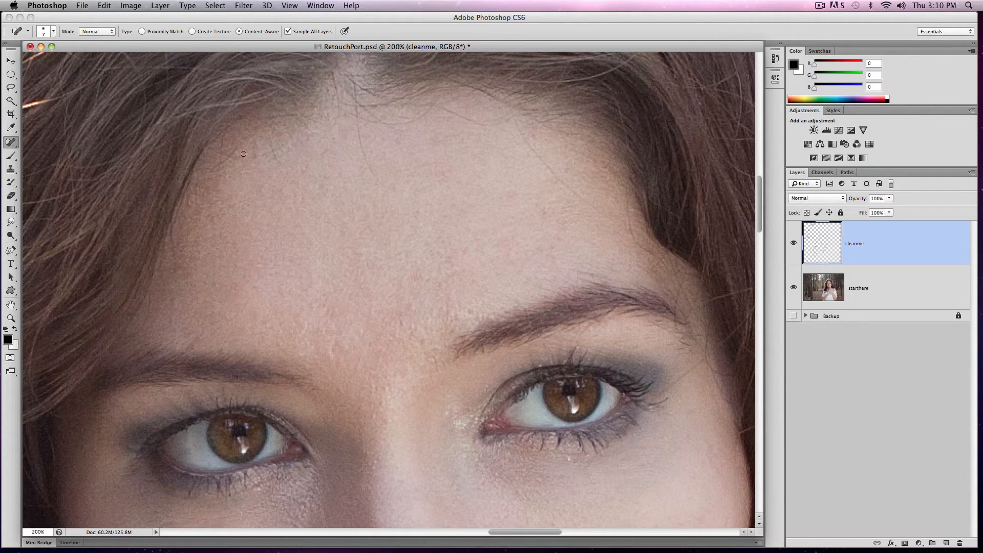
{"action": "mouse_move", "coordinate": [211, 149]}
{"action": "left_mouse_down"}
{"action": "mouse_move", "coordinate": [279, 151]}
{"action": "mouse_move", "coordinate": [302, 125]}
{"action": "left_mouse_up"}
{"action": "mouse_move", "coordinate": [337, 77]}
{"action": "left_mouse_down"}
{"action": "mouse_move", "coordinate": [334, 132]}
{"action": "mouse_move", "coordinate": [358, 120]}
{"action": "mouse_move", "coordinate": [391, 190]}
{"action": "left_mouse_up"}
{"action": "left_click_drag", "start_coordinate": [354, 117], "coordinate": [387, 196]}
Step: Remove the thin hairs and small marks on the brighter side of the forehead above the eyebrow
{"action": "left_click_drag", "start_coordinate": [514, 119], "coordinate": [576, 201]}
{"action": "left_click_drag", "start_coordinate": [528, 139], "coordinate": [594, 220]}
{"action": "left_click_drag", "start_coordinate": [551, 169], "coordinate": [614, 227]}
{"action": "left_click_drag", "start_coordinate": [581, 183], "coordinate": [595, 211]}
{"action": "mouse_move", "coordinate": [517, 193]}
{"action": "left_mouse_down"}
{"action": "mouse_move", "coordinate": [566, 223]}
{"action": "mouse_move", "coordinate": [553, 227]}
{"action": "mouse_move", "coordinate": [564, 223]}
{"action": "mouse_move", "coordinate": [551, 255]}
{"action": "left_mouse_up"}
{"action": "left_click_drag", "start_coordinate": [548, 265], "coordinate": [552, 262]}
{"action": "mouse_move", "coordinate": [626, 190]}
{"action": "left_mouse_down"}
{"action": "mouse_move", "coordinate": [627, 245]}
{"action": "mouse_move", "coordinate": [643, 256]}
{"action": "mouse_move", "coordinate": [646, 248]}
{"action": "left_mouse_up"}
Step: Clean up the fine flyaway hairs along the hairline between the parting and the brighter temple
{"action": "mouse_move", "coordinate": [354, 101]}
{"action": "left_mouse_down"}
{"action": "mouse_move", "coordinate": [358, 144]}
{"action": "mouse_move", "coordinate": [430, 106]}
{"action": "left_mouse_up"}
{"action": "mouse_move", "coordinate": [349, 92]}
{"action": "left_mouse_down"}
{"action": "mouse_move", "coordinate": [377, 118]}
{"action": "mouse_move", "coordinate": [407, 110]}
{"action": "left_mouse_up"}
{"action": "left_click_drag", "start_coordinate": [350, 102], "coordinate": [436, 109]}
{"action": "mouse_move", "coordinate": [341, 103]}
{"action": "left_mouse_down"}
{"action": "mouse_move", "coordinate": [420, 104]}
{"action": "mouse_move", "coordinate": [505, 128]}
{"action": "left_mouse_up"}
{"action": "left_click_drag", "start_coordinate": [453, 110], "coordinate": [516, 127]}
{"action": "left_click_drag", "start_coordinate": [436, 104], "coordinate": [492, 127]}
{"action": "left_click_drag", "start_coordinate": [475, 120], "coordinate": [513, 116]}
Step: Remove the loose hairs at the shadowed temple, around the brighter eyebrow and beside the eye's outer corner
{"action": "mouse_move", "coordinate": [177, 224]}
{"action": "left_mouse_down"}
{"action": "mouse_move", "coordinate": [178, 285]}
{"action": "mouse_move", "coordinate": [145, 336]}
{"action": "left_mouse_up"}
{"action": "left_click_drag", "start_coordinate": [706, 361], "coordinate": [656, 399]}
{"action": "left_click_drag", "start_coordinate": [582, 332], "coordinate": [594, 337]}
{"action": "left_click_drag", "start_coordinate": [669, 331], "coordinate": [692, 352]}
{"action": "left_click_drag", "start_coordinate": [712, 374], "coordinate": [732, 400]}
Step: Heal the stray hairs along the shadowed edge of the cheek and jaw
{"action": "scroll", "coordinate": [497, 415], "scroll_direction": "down", "scroll_amount": 10}
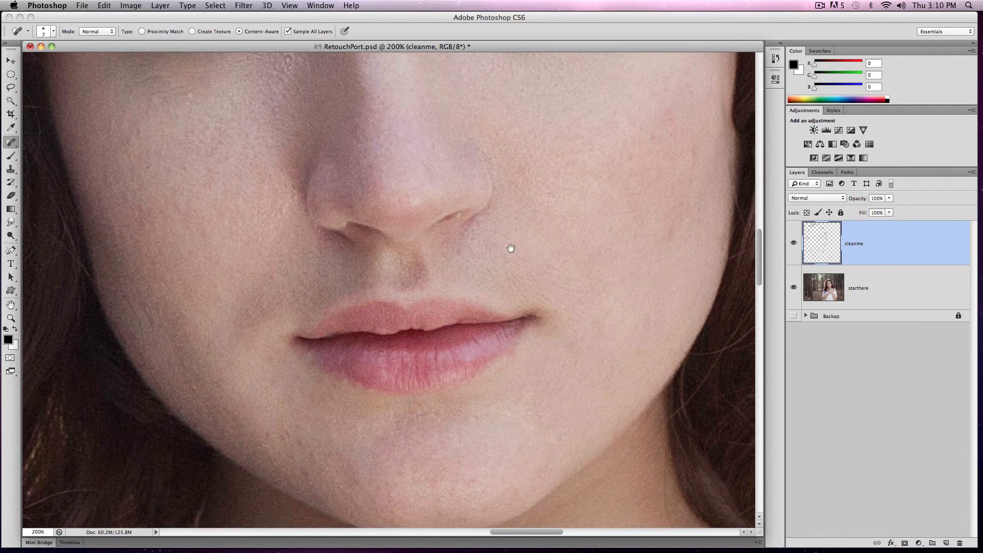
{"action": "mouse_move", "coordinate": [106, 279]}
{"action": "left_mouse_down"}
{"action": "mouse_move", "coordinate": [150, 307]}
{"action": "mouse_move", "coordinate": [153, 334]}
{"action": "left_mouse_up"}
{"action": "mouse_move", "coordinate": [118, 298]}
{"action": "left_mouse_down"}
{"action": "mouse_move", "coordinate": [137, 364]}
{"action": "mouse_move", "coordinate": [179, 389]}
{"action": "left_mouse_up"}
Step: Zoom out to the whole head and toggle the cleanme layer's visibility to compare before and after
{"action": "key", "text": "z"}
{"action": "left_click", "coordinate": [512, 389], "text": "alt"}
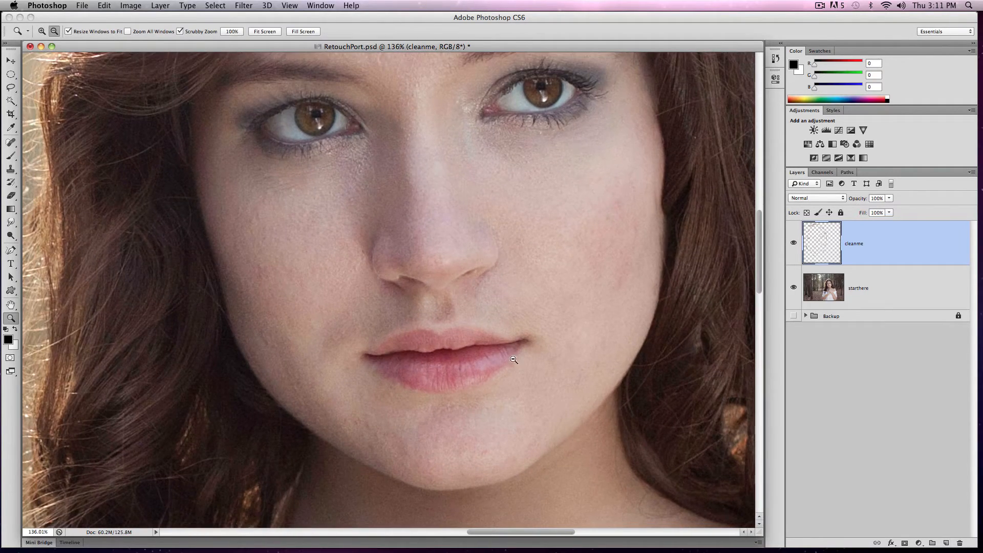
{"action": "left_click_drag", "start_coordinate": [512, 358], "coordinate": [523, 330]}
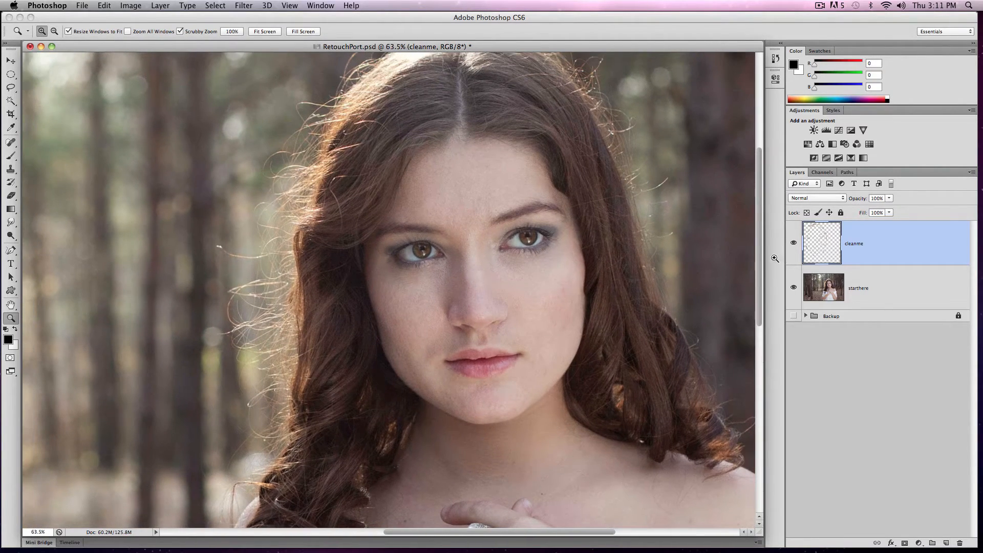
{"action": "left_click", "coordinate": [794, 244]}
{"action": "left_click", "coordinate": [794, 244]}
{"action": "left_click", "coordinate": [794, 244]}
{"action": "left_click", "coordinate": [794, 244]}
Step: Remove the stray hairs on the shoulder and upper chest beneath the curls with the healing brush
{"action": "left_click_drag", "start_coordinate": [546, 400], "coordinate": [417, 209]}
{"action": "left_click", "coordinate": [534, 294]}
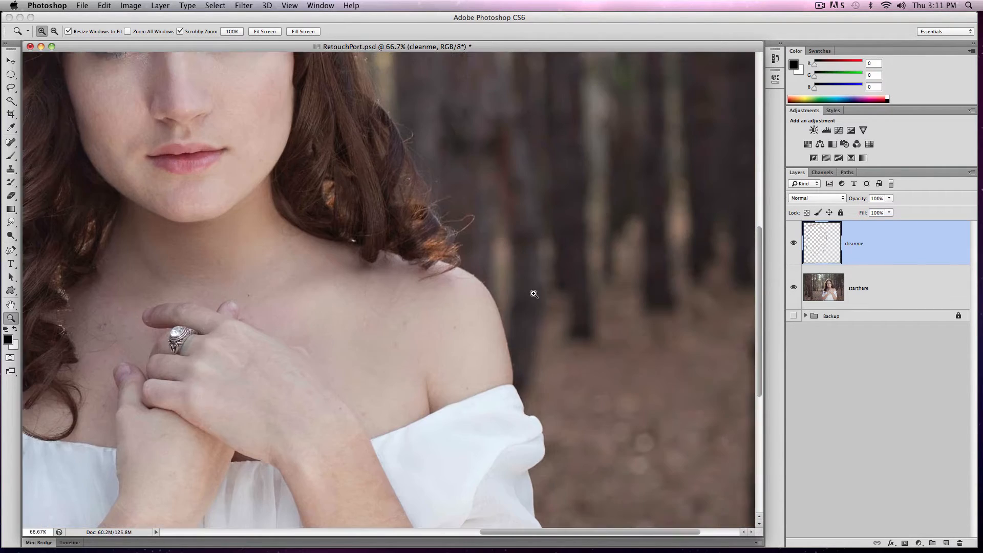
{"action": "left_click", "coordinate": [340, 308]}
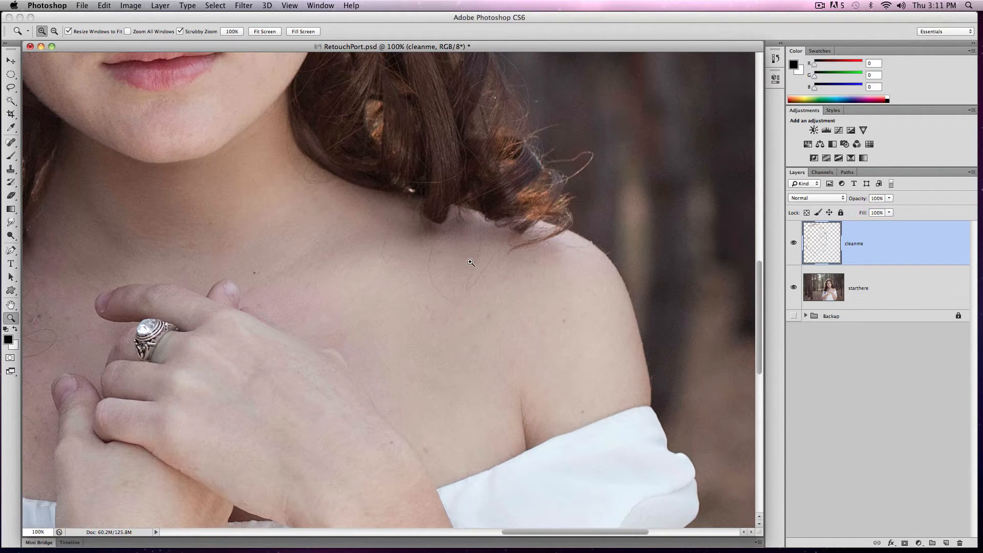
{"action": "key", "text": "j"}
{"action": "left_click_drag", "start_coordinate": [432, 246], "coordinate": [430, 271]}
{"action": "mouse_move", "coordinate": [428, 250]}
{"action": "left_mouse_down"}
{"action": "mouse_move", "coordinate": [432, 286]}
{"action": "mouse_move", "coordinate": [448, 305]}
{"action": "mouse_move", "coordinate": [469, 313]}
{"action": "mouse_move", "coordinate": [433, 281]}
{"action": "mouse_move", "coordinate": [489, 318]}
{"action": "left_mouse_up"}
{"action": "left_click_drag", "start_coordinate": [480, 219], "coordinate": [475, 277]}
{"action": "mouse_move", "coordinate": [480, 241]}
{"action": "left_mouse_down"}
{"action": "mouse_move", "coordinate": [470, 291]}
{"action": "mouse_move", "coordinate": [486, 257]}
{"action": "mouse_move", "coordinate": [459, 306]}
{"action": "mouse_move", "coordinate": [488, 326]}
{"action": "left_mouse_up"}
Step: Enlarge the healing brush to 30 px and heal the spots and remaining marks on the shoulder and chest
{"action": "key", "text": "bracketright"}
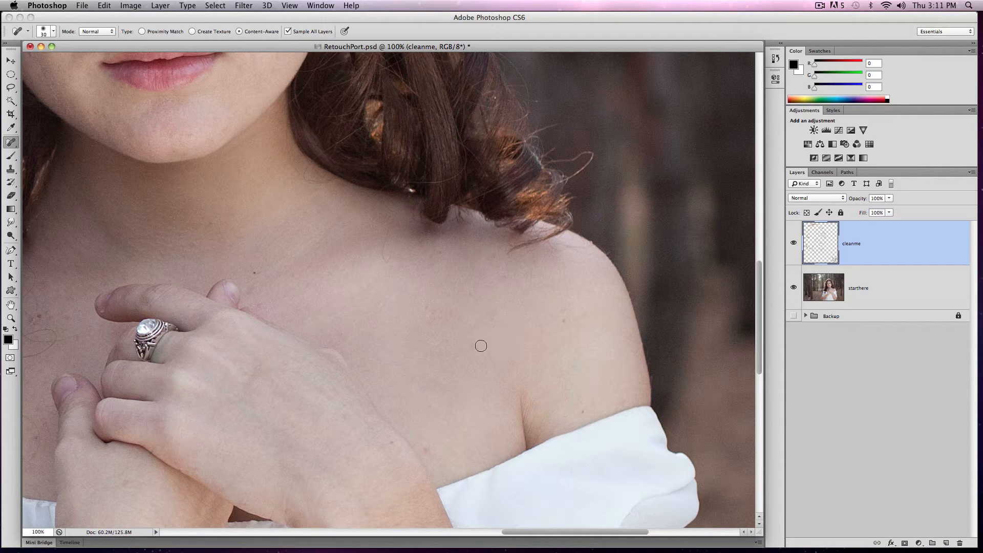
{"action": "left_click", "coordinate": [474, 346]}
{"action": "mouse_move", "coordinate": [386, 220]}
{"action": "left_mouse_down"}
{"action": "mouse_move", "coordinate": [383, 274]}
{"action": "mouse_move", "coordinate": [384, 253]}
{"action": "left_mouse_up"}
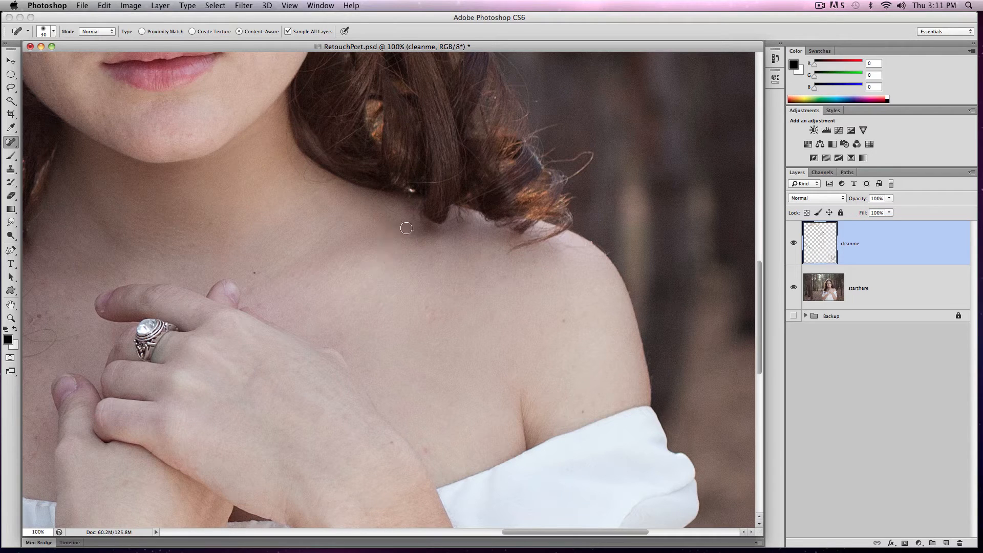
{"action": "left_click", "coordinate": [428, 449]}
{"action": "left_click", "coordinate": [583, 412]}
{"action": "left_click", "coordinate": [429, 313]}
Step: Heal the moles and remove the looping stray hairs on the chest between the curls and the ringed hand
{"action": "scroll", "coordinate": [265, 256], "scroll_direction": "left", "scroll_amount": 10}
{"action": "scroll", "coordinate": [265, 257], "scroll_direction": "down", "scroll_amount": 2}
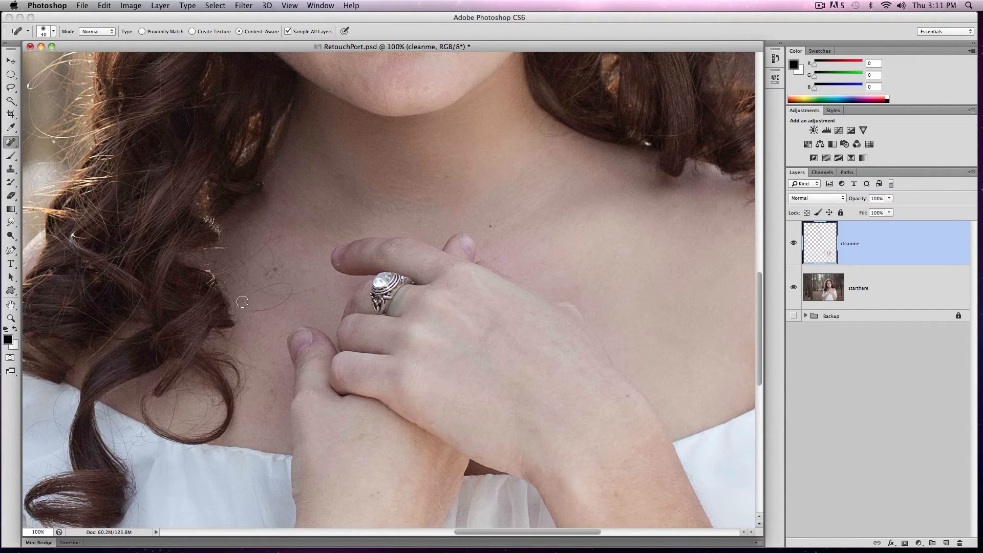
{"action": "mouse_move", "coordinate": [243, 301]}
{"action": "left_mouse_down"}
{"action": "mouse_move", "coordinate": [287, 280]}
{"action": "mouse_move", "coordinate": [291, 293]}
{"action": "mouse_move", "coordinate": [258, 313]}
{"action": "mouse_move", "coordinate": [307, 281]}
{"action": "mouse_move", "coordinate": [286, 285]}
{"action": "mouse_move", "coordinate": [309, 282]}
{"action": "left_mouse_up"}
{"action": "left_click_drag", "start_coordinate": [268, 248], "coordinate": [260, 283]}
{"action": "left_click", "coordinate": [275, 270]}
{"action": "left_click", "coordinate": [283, 262]}
{"action": "left_click_drag", "start_coordinate": [271, 249], "coordinate": [258, 285]}
{"action": "mouse_move", "coordinate": [264, 217]}
{"action": "left_mouse_down"}
{"action": "mouse_move", "coordinate": [237, 274]}
{"action": "mouse_move", "coordinate": [239, 326]}
{"action": "left_mouse_up"}
{"action": "mouse_move", "coordinate": [246, 289]}
{"action": "left_mouse_down"}
{"action": "mouse_move", "coordinate": [241, 296]}
{"action": "mouse_move", "coordinate": [249, 292]}
{"action": "left_mouse_up"}
{"action": "mouse_move", "coordinate": [233, 331]}
{"action": "left_mouse_down"}
{"action": "mouse_move", "coordinate": [254, 362]}
{"action": "mouse_move", "coordinate": [248, 382]}
{"action": "mouse_move", "coordinate": [257, 366]}
{"action": "mouse_move", "coordinate": [268, 370]}
{"action": "mouse_move", "coordinate": [265, 418]}
{"action": "left_mouse_up"}
Step: Heal the marks around the elbow with a 15 px brush and clean the faint line at the dress's waist seam
{"action": "left_click_drag", "start_coordinate": [495, 397], "coordinate": [300, 40]}
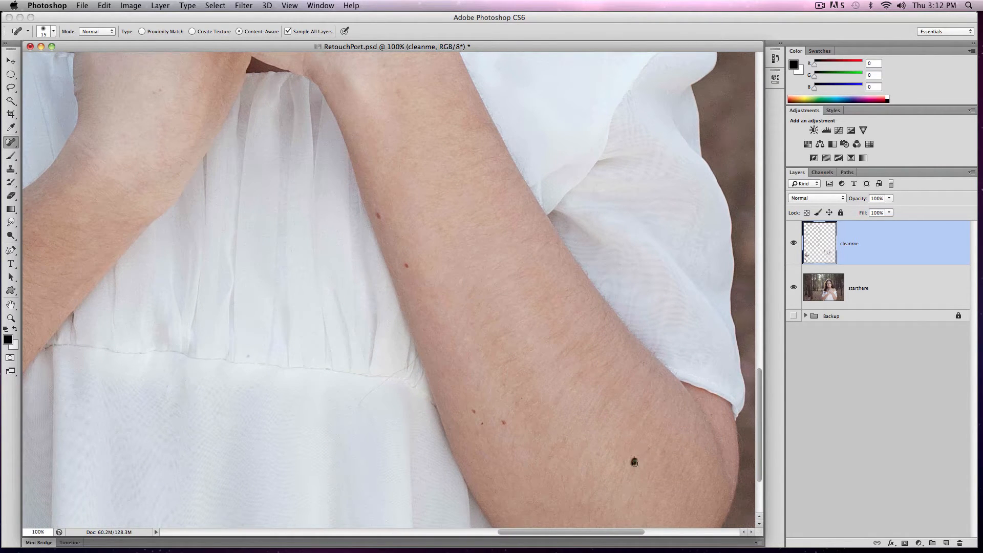
{"action": "left_click", "coordinate": [634, 460]}
{"action": "left_click_drag", "start_coordinate": [653, 452], "coordinate": [630, 398]}
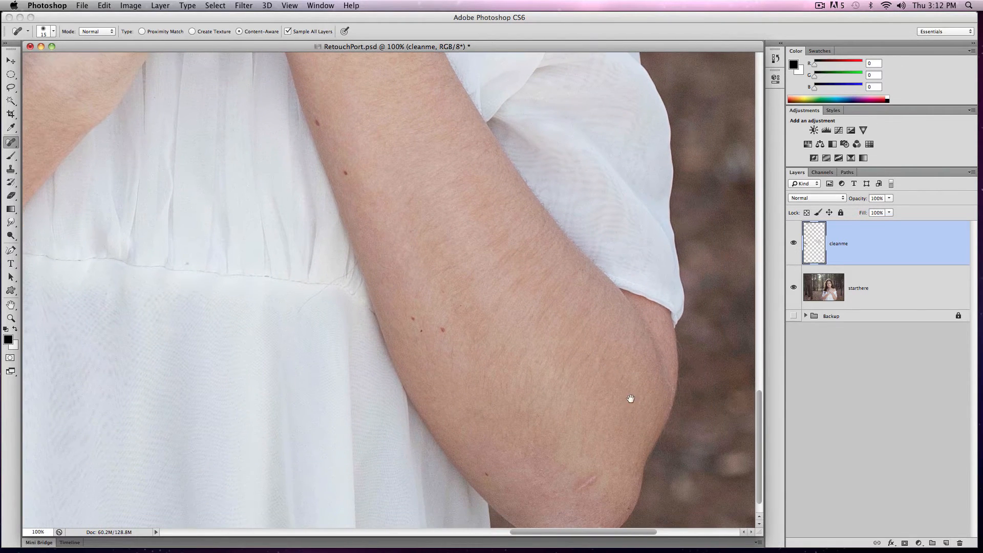
{"action": "mouse_move", "coordinate": [597, 482]}
{"action": "left_mouse_down"}
{"action": "mouse_move", "coordinate": [602, 472]}
{"action": "mouse_move", "coordinate": [576, 489]}
{"action": "mouse_move", "coordinate": [599, 473]}
{"action": "mouse_move", "coordinate": [589, 480]}
{"action": "left_mouse_up"}
{"action": "left_click_drag", "start_coordinate": [572, 434], "coordinate": [568, 398]}
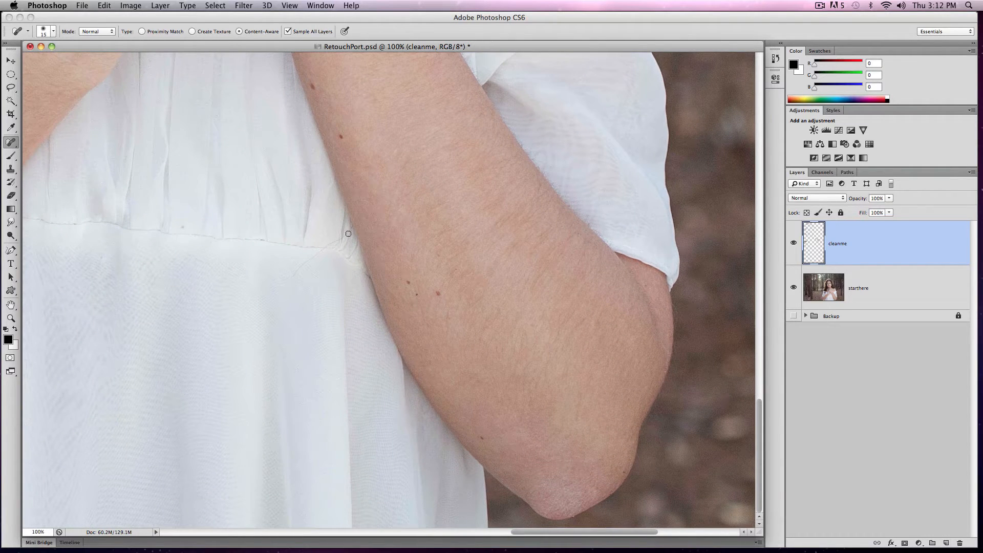
{"action": "mouse_move", "coordinate": [296, 277]}
{"action": "left_mouse_down"}
{"action": "mouse_move", "coordinate": [322, 248]}
{"action": "mouse_move", "coordinate": [313, 255]}
{"action": "left_mouse_up"}
{"action": "mouse_move", "coordinate": [296, 275]}
{"action": "left_mouse_down"}
{"action": "mouse_move", "coordinate": [328, 248]}
{"action": "mouse_move", "coordinate": [341, 254]}
{"action": "left_mouse_up"}
Step: Enlarge the healing brush to 40 px and remove the large mole on the other forearm
{"action": "left_click_drag", "start_coordinate": [285, 245], "coordinate": [535, 373]}
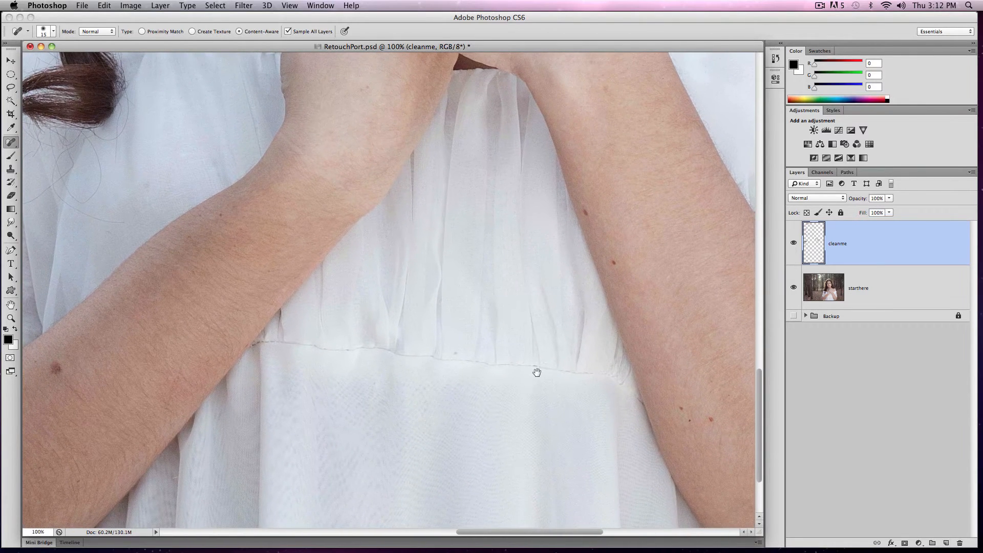
{"action": "left_click_drag", "start_coordinate": [156, 397], "coordinate": [450, 266]}
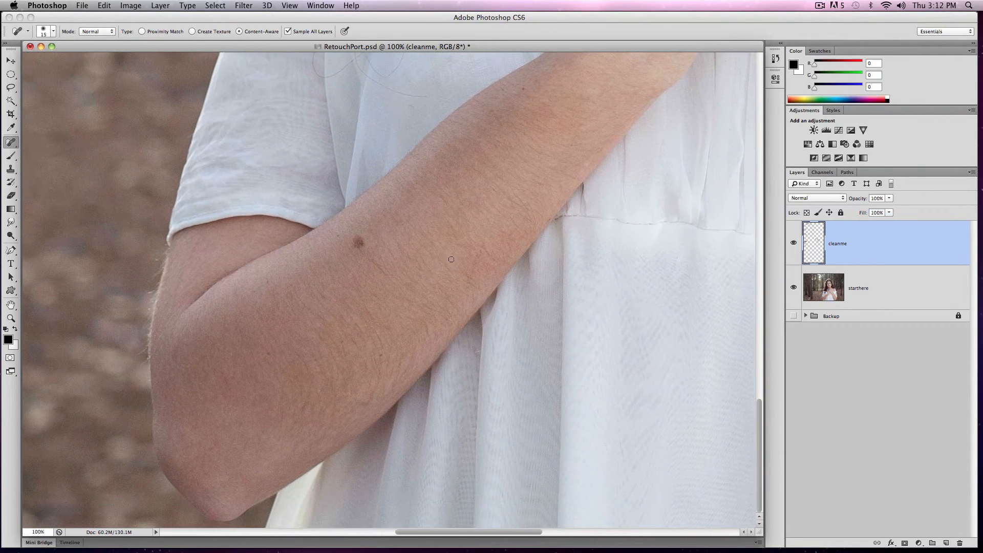
{"action": "key", "text": "bracketright"}
{"action": "key", "text": "bracketright"}
{"action": "left_click_drag", "start_coordinate": [356, 240], "coordinate": [359, 242]}
{"action": "mouse_move", "coordinate": [586, 172]}
{"action": "left_mouse_down"}
{"action": "mouse_move", "coordinate": [567, 331]}
{"action": "mouse_move", "coordinate": [575, 346]}
{"action": "left_mouse_up"}
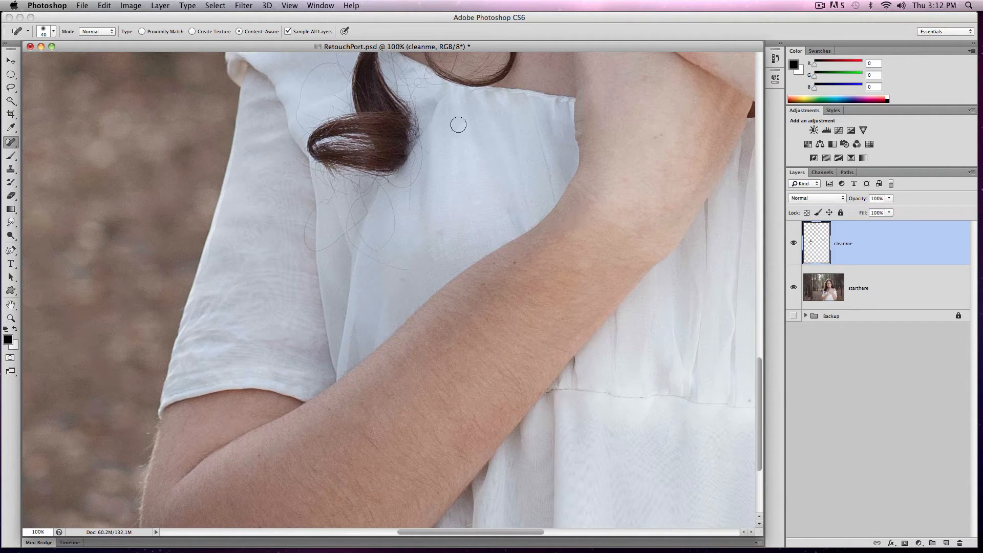
Step: Return to the face and heal the small mark on the forehead above the inner end of the shadowed eyebrow
{"action": "key", "text": "z"}
{"action": "left_click", "coordinate": [617, 228], "text": "alt"}
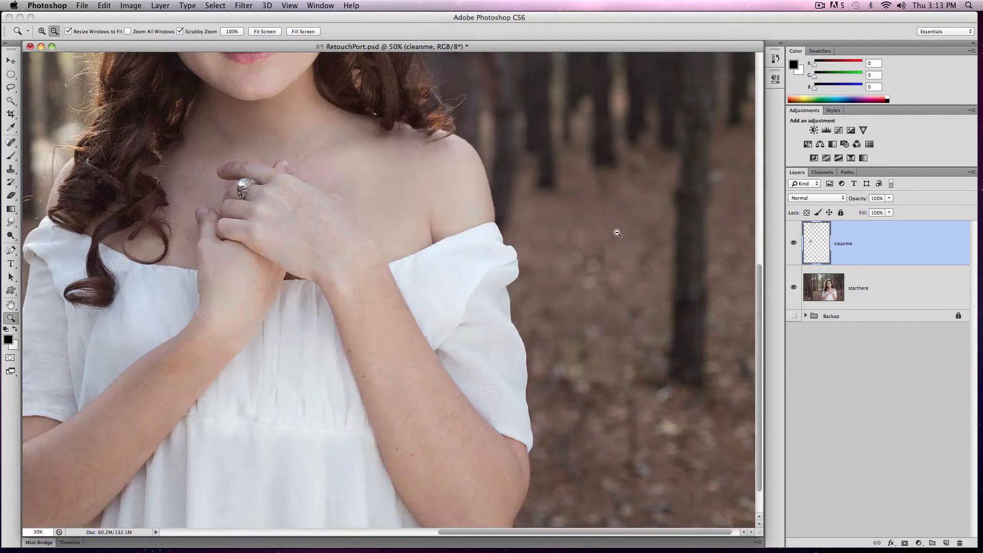
{"action": "left_click", "coordinate": [373, 275], "text": "alt"}
{"action": "left_click", "coordinate": [398, 102]}
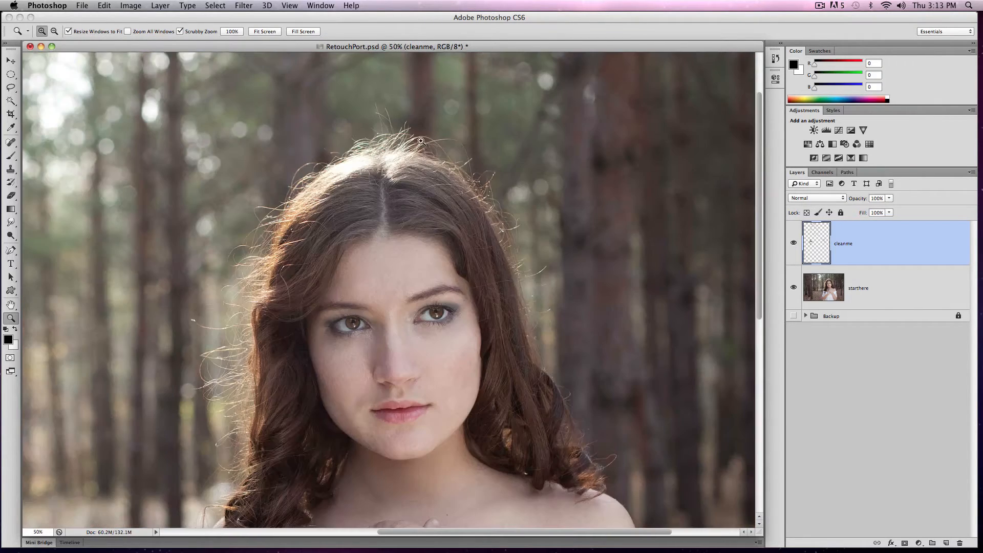
{"action": "left_click", "coordinate": [403, 302]}
{"action": "left_click", "coordinate": [396, 286]}
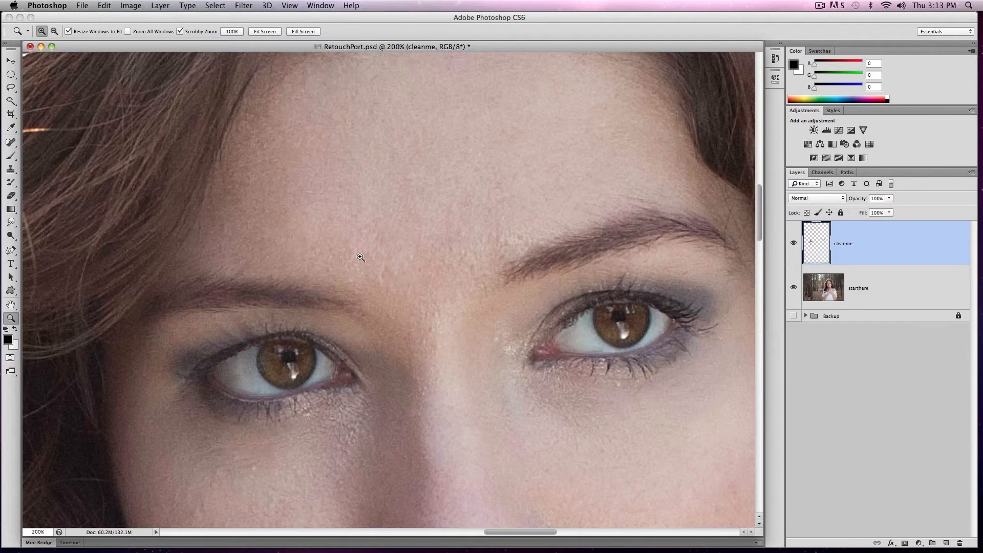
{"action": "key", "text": "j"}
{"action": "left_click_drag", "start_coordinate": [375, 269], "coordinate": [390, 271]}
Step: View the portrait at 50% and repeatedly hide and show the cleanme layer to judge the overall retouch
{"action": "key", "text": "z"}
{"action": "left_click", "coordinate": [427, 296], "text": "alt"}
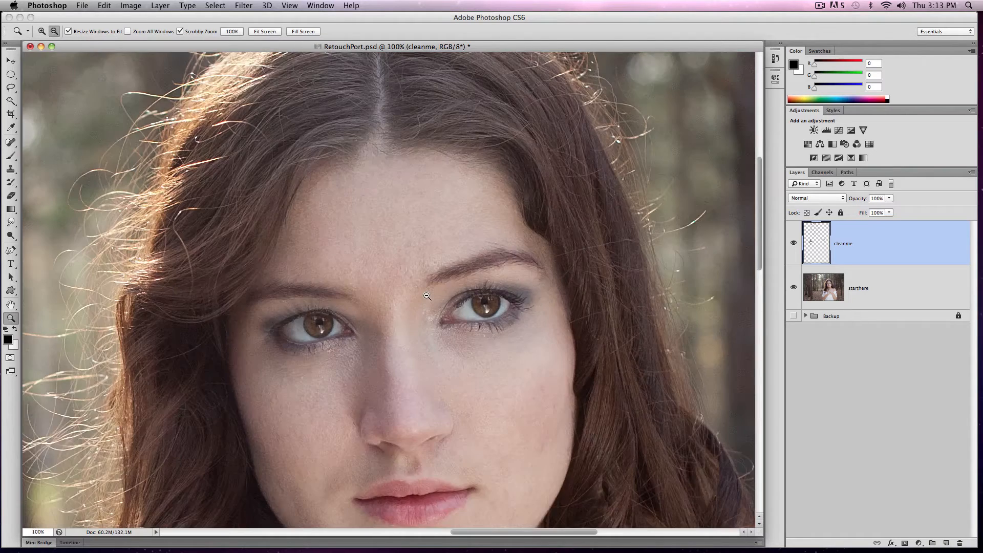
{"action": "left_click", "coordinate": [427, 296], "text": "alt"}
{"action": "left_click", "coordinate": [430, 298], "text": "alt"}
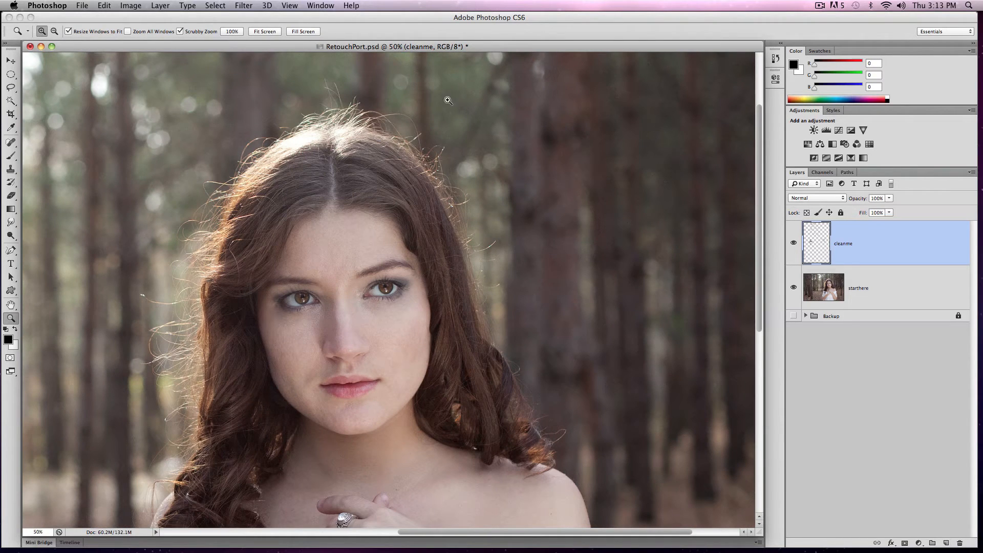
{"action": "left_click", "coordinate": [793, 244]}
{"action": "left_click", "coordinate": [793, 244]}
{"action": "left_click", "coordinate": [793, 245]}
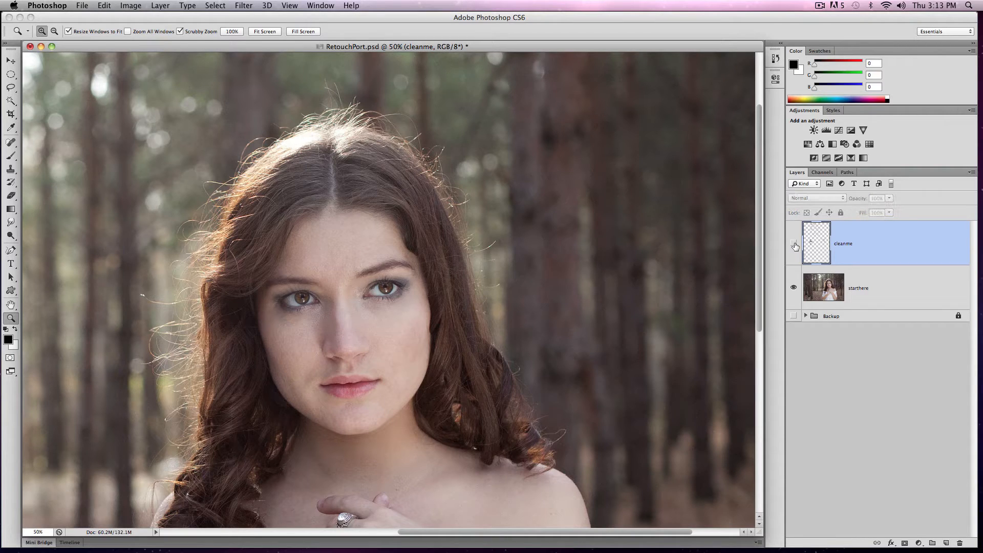
{"action": "left_click", "coordinate": [793, 245]}
{"action": "left_click", "coordinate": [794, 244]}
{"action": "left_click", "coordinate": [794, 244]}
{"action": "left_click", "coordinate": [794, 244]}
{"action": "left_click", "coordinate": [794, 244]}
{"action": "left_click", "coordinate": [793, 245]}
Step: Inspect the neck, chest and lower face up close, toggling the cleanme layer to check the healed areas
{"action": "left_click_drag", "start_coordinate": [311, 496], "coordinate": [343, 500]}
{"action": "scroll", "coordinate": [359, 436], "scroll_direction": "down", "scroll_amount": 5}
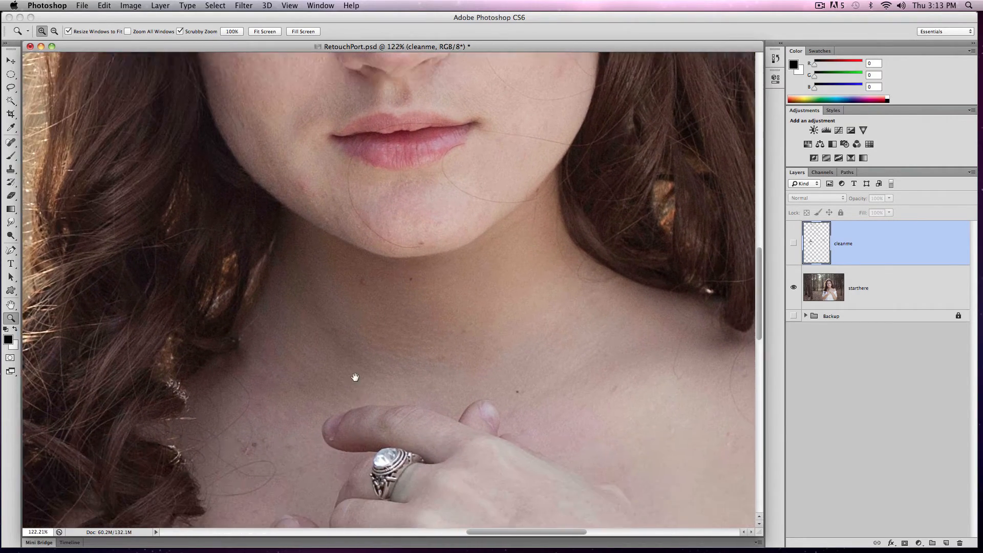
{"action": "left_click", "coordinate": [794, 244]}
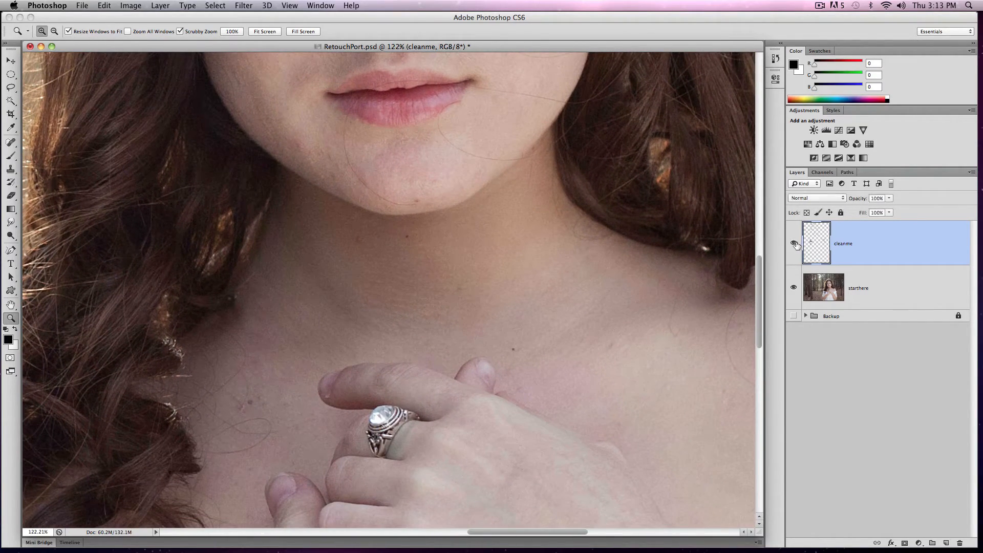
{"action": "left_click", "coordinate": [794, 243]}
{"action": "left_click", "coordinate": [793, 244]}
{"action": "left_click", "coordinate": [793, 244]}
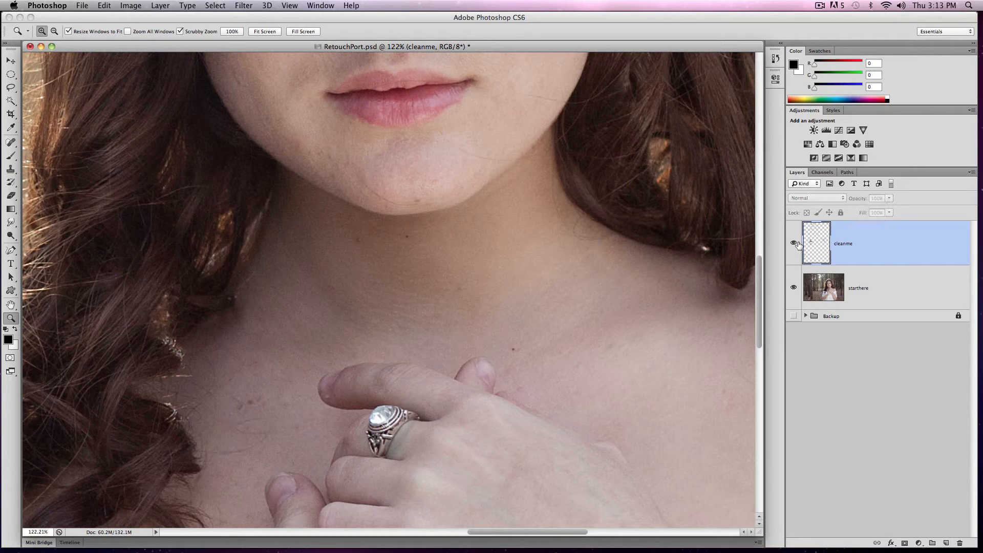
{"action": "left_click", "coordinate": [794, 243]}
{"action": "left_click_drag", "start_coordinate": [457, 174], "coordinate": [421, 214]}
{"action": "left_click_drag", "start_coordinate": [418, 284], "coordinate": [418, 284]}
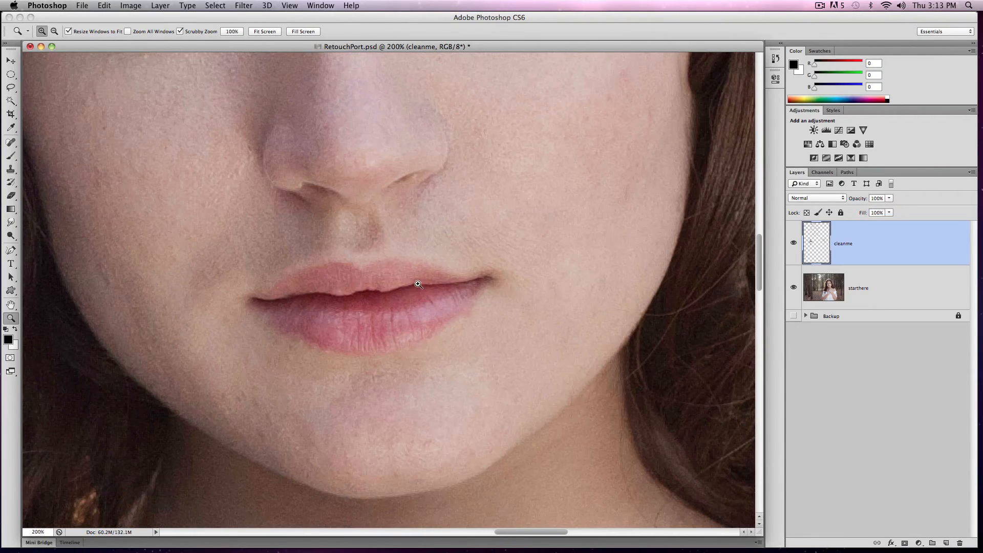
{"action": "left_click", "coordinate": [418, 314], "text": "alt"}
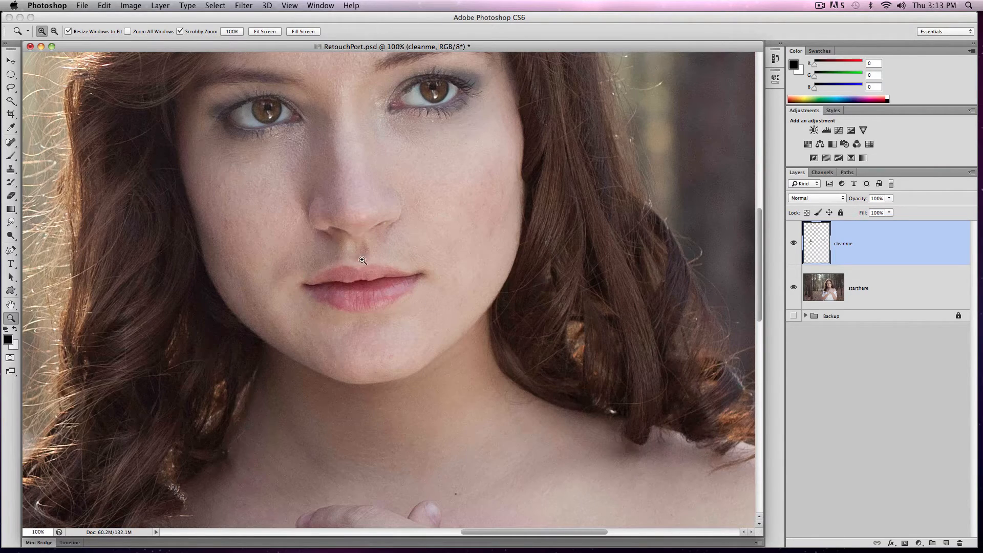
{"action": "key", "text": "j"}
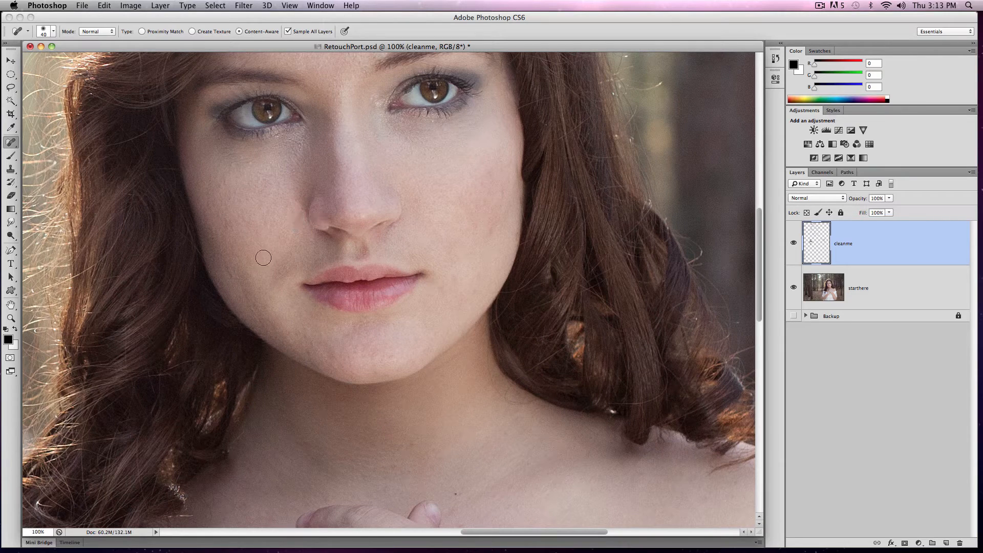
{"action": "left_click_drag", "start_coordinate": [225, 259], "coordinate": [273, 320]}
Step: Stamp all visible layers into a new merged layer on top and rename it MegaFlatten
{"action": "left_click", "coordinate": [160, 6]}
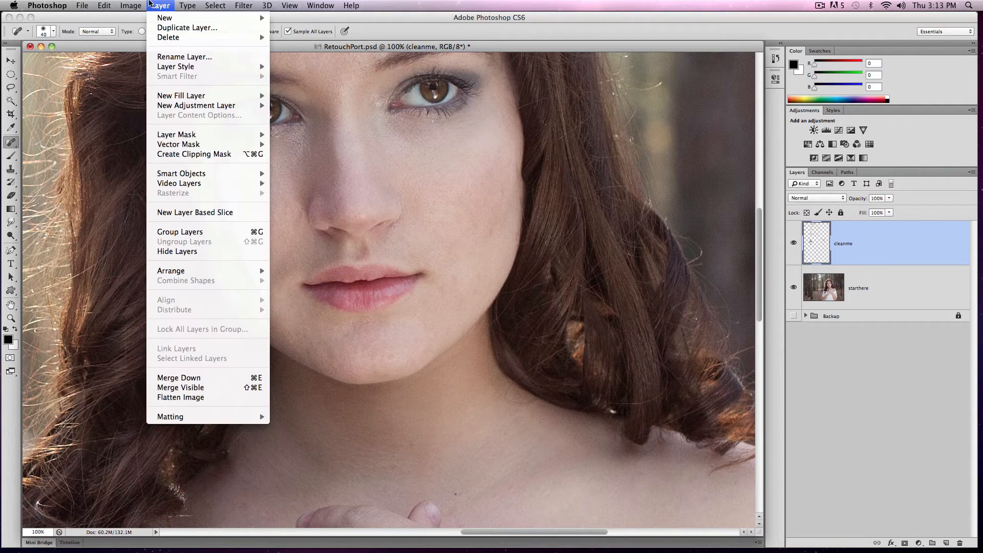
{"action": "left_click", "coordinate": [443, 357]}
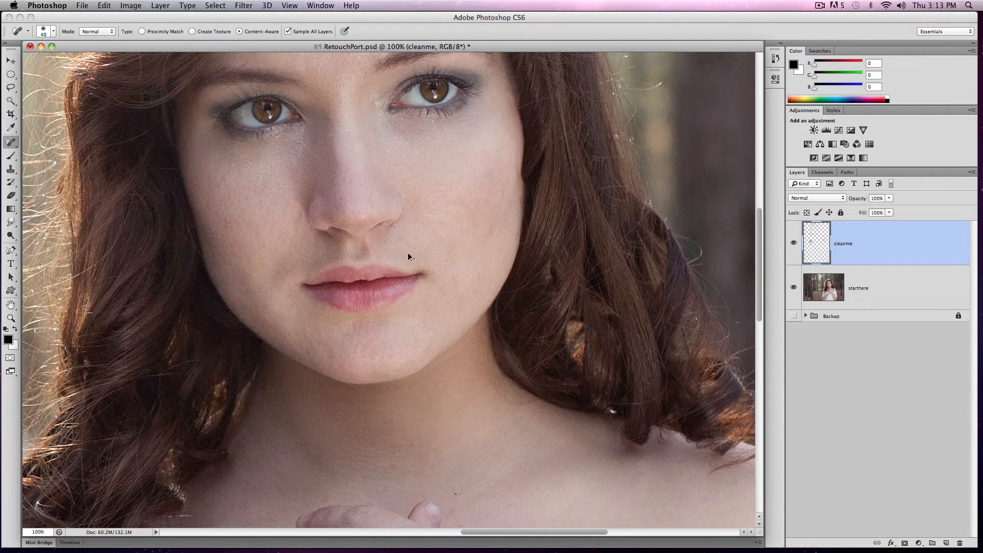
{"action": "key", "text": "super+alt+shift+e"}
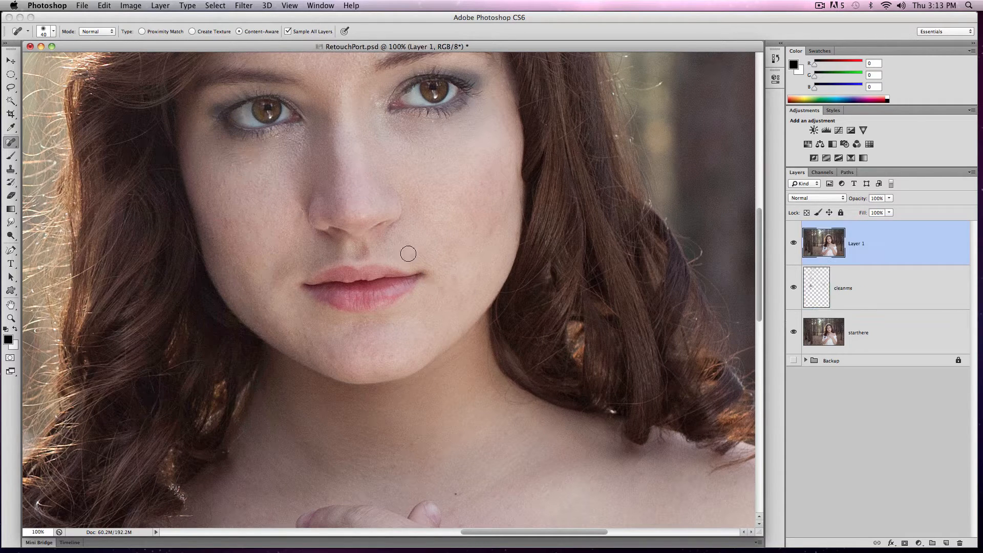
{"action": "double_click", "coordinate": [856, 244]}
{"action": "type", "text": "MegaFlatten"}
{"action": "key", "text": "Return"}
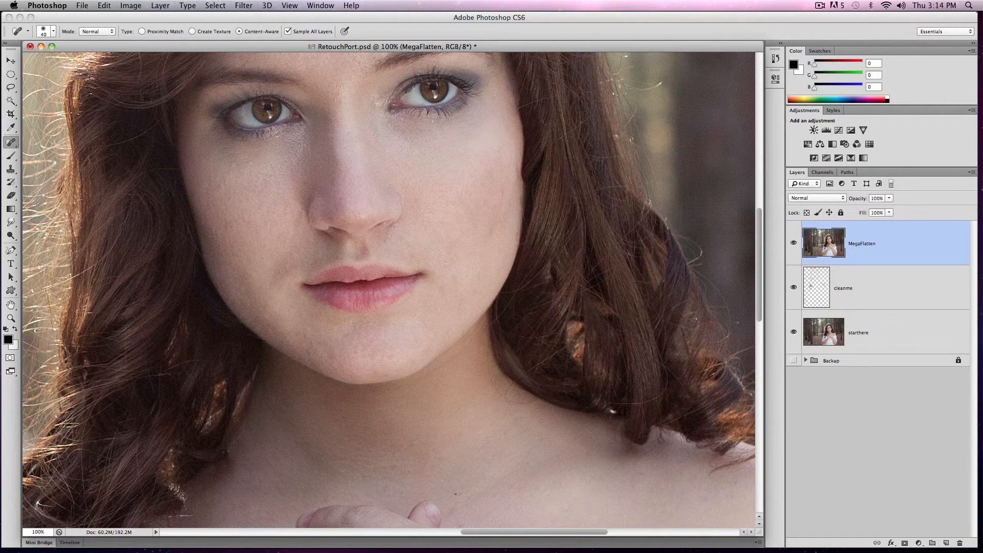
Step: Create a layer group beneath MegaFlatten and move the starthere and cleanme layers into it, with cleanme on top
{"action": "left_click", "coordinate": [932, 542]}
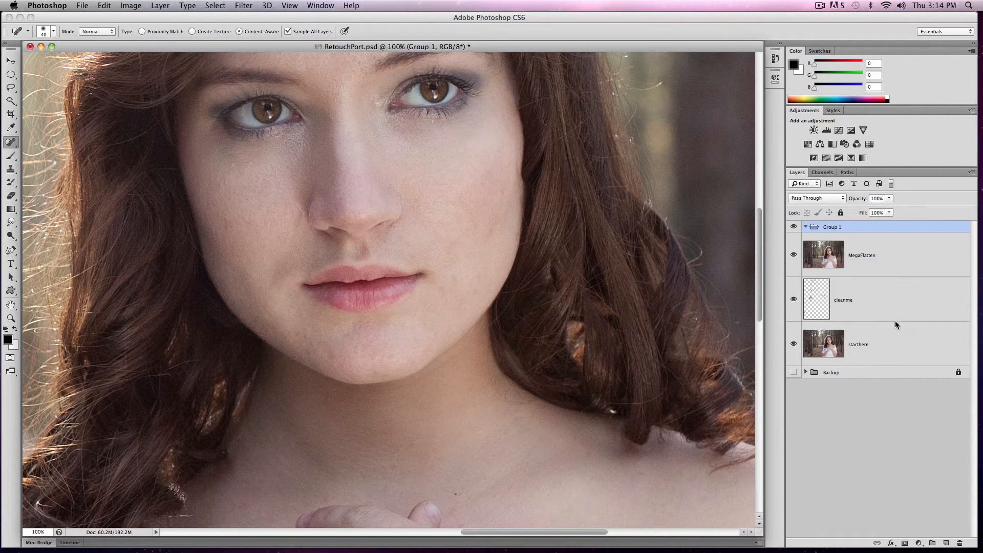
{"action": "left_click_drag", "start_coordinate": [853, 240], "coordinate": [856, 279]}
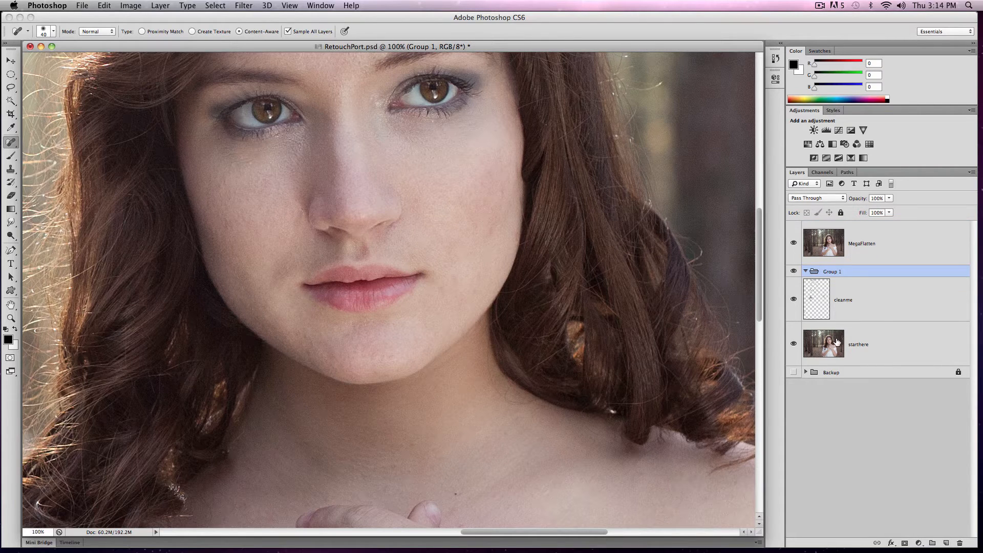
{"action": "left_click", "coordinate": [843, 301], "text": "shift"}
{"action": "left_click", "coordinate": [826, 342], "text": "shift"}
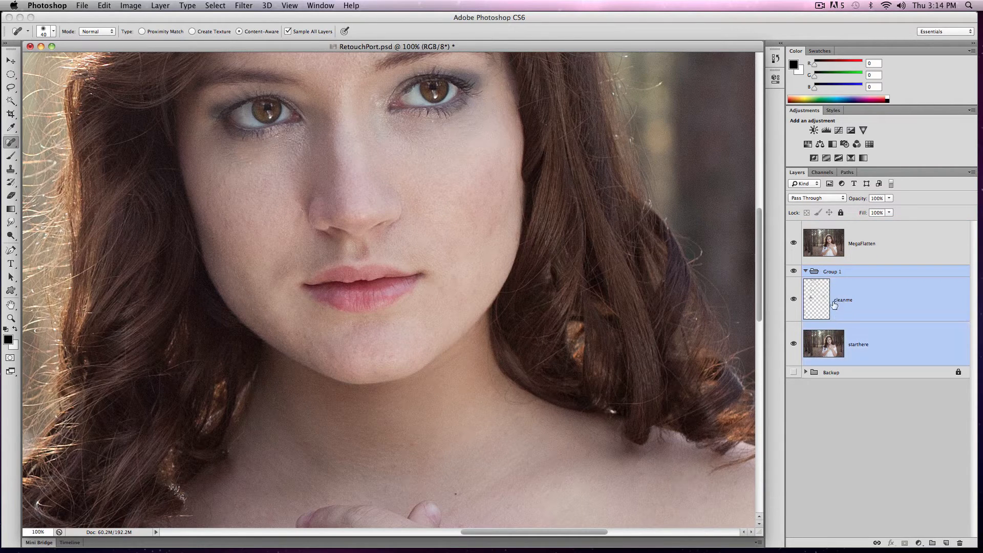
{"action": "left_click_drag", "start_coordinate": [833, 303], "coordinate": [828, 276]}
{"action": "left_click_drag", "start_coordinate": [857, 368], "coordinate": [857, 275]}
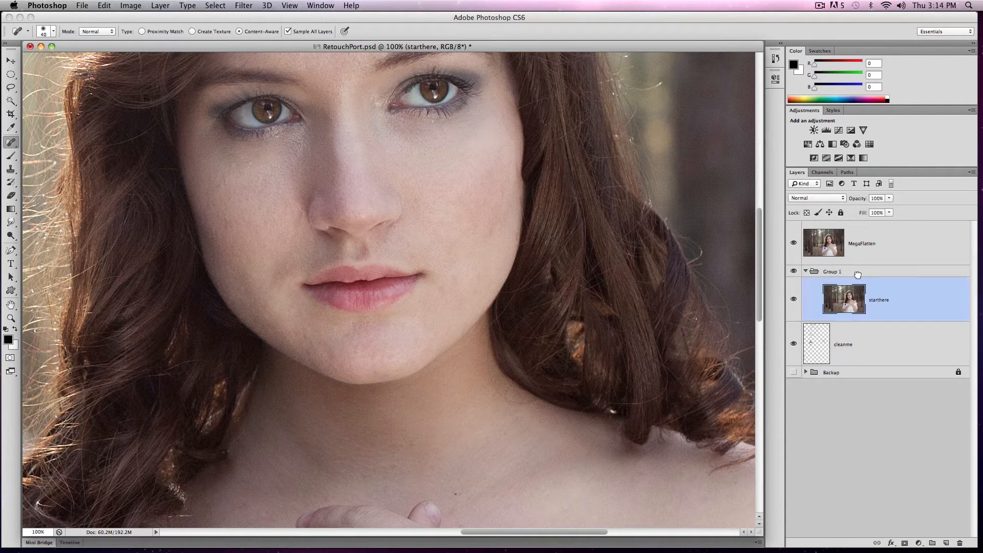
{"action": "left_click_drag", "start_coordinate": [813, 336], "coordinate": [840, 291]}
Step: Hide and collapse the new layer group and rename it Clean
{"action": "left_click", "coordinate": [794, 270]}
{"action": "left_click", "coordinate": [805, 271]}
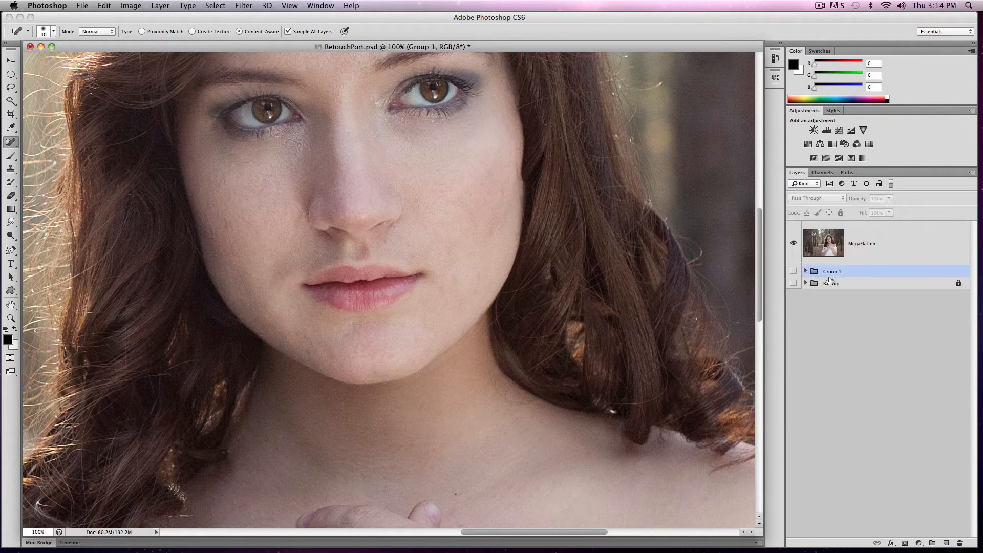
{"action": "double_click", "coordinate": [831, 272]}
{"action": "type", "text": "Clean"}
{"action": "key", "text": "Return"}
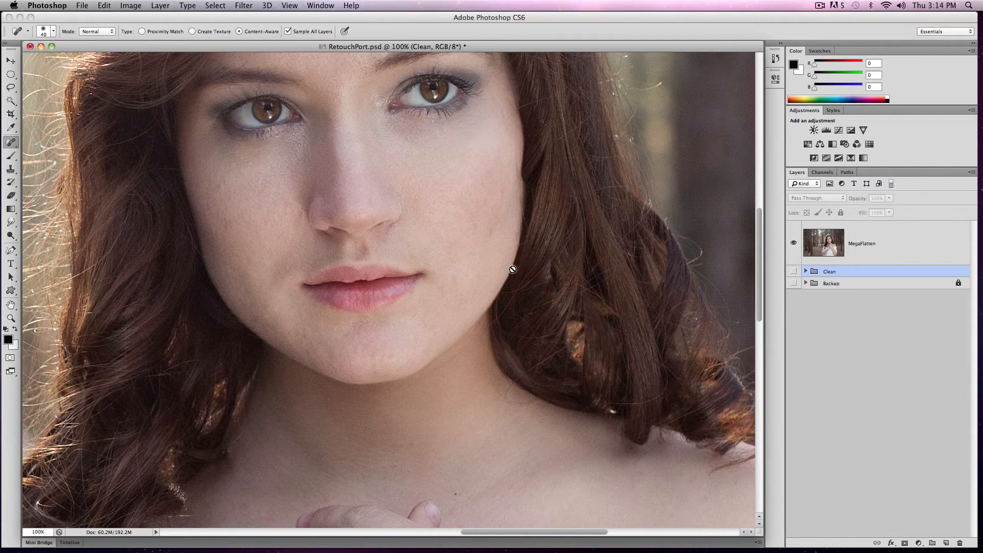
Step: Try a Surface Blur on the MegaFlatten layer with a radius of 2 pixels and a threshold of 13 levels
{"action": "left_click", "coordinate": [832, 245]}
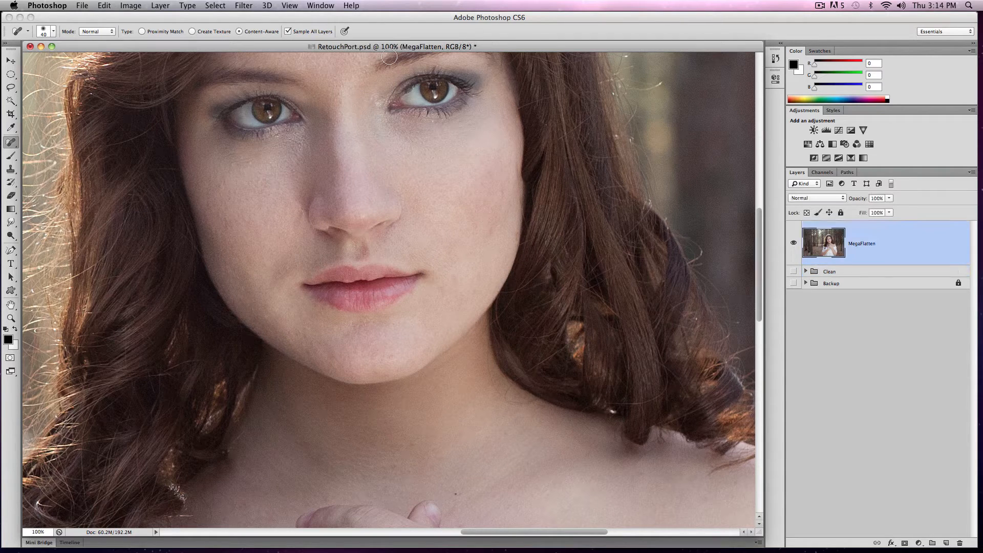
{"action": "left_click", "coordinate": [227, 4]}
{"action": "mouse_move", "coordinate": [239, 4]}
{"action": "mouse_move", "coordinate": [308, 129]}
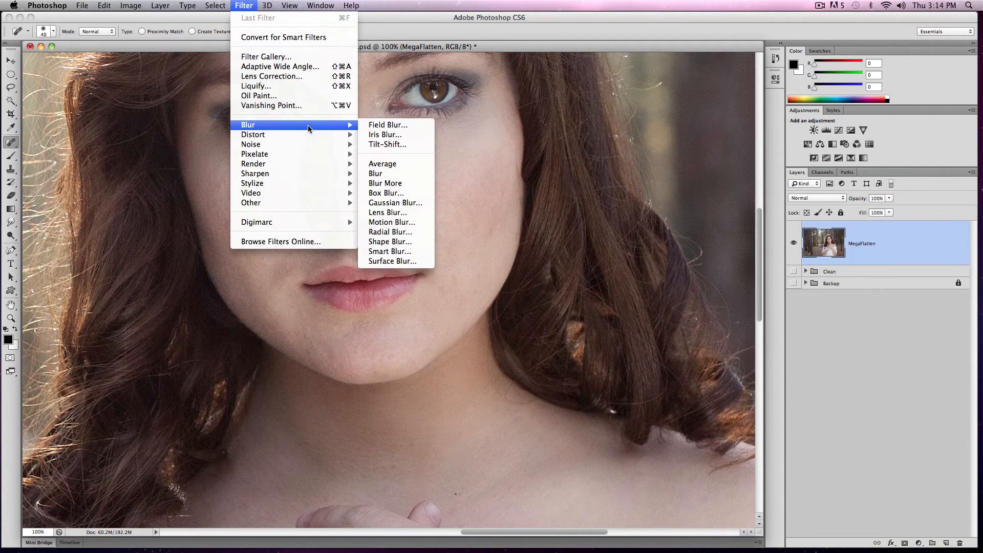
{"action": "left_click", "coordinate": [413, 261]}
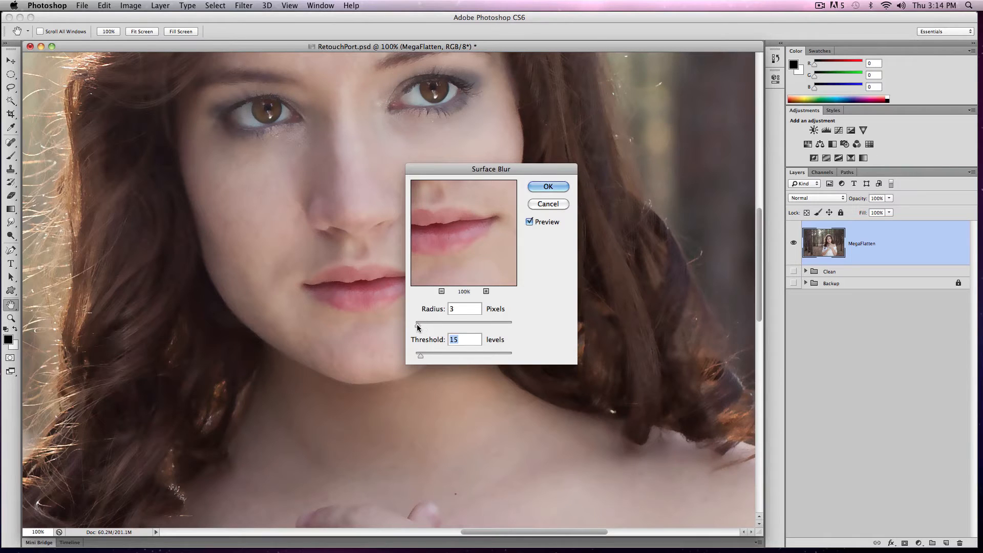
{"action": "left_click_drag", "start_coordinate": [420, 325], "coordinate": [419, 355]}
{"action": "left_click_drag", "start_coordinate": [524, 236], "coordinate": [501, 320]}
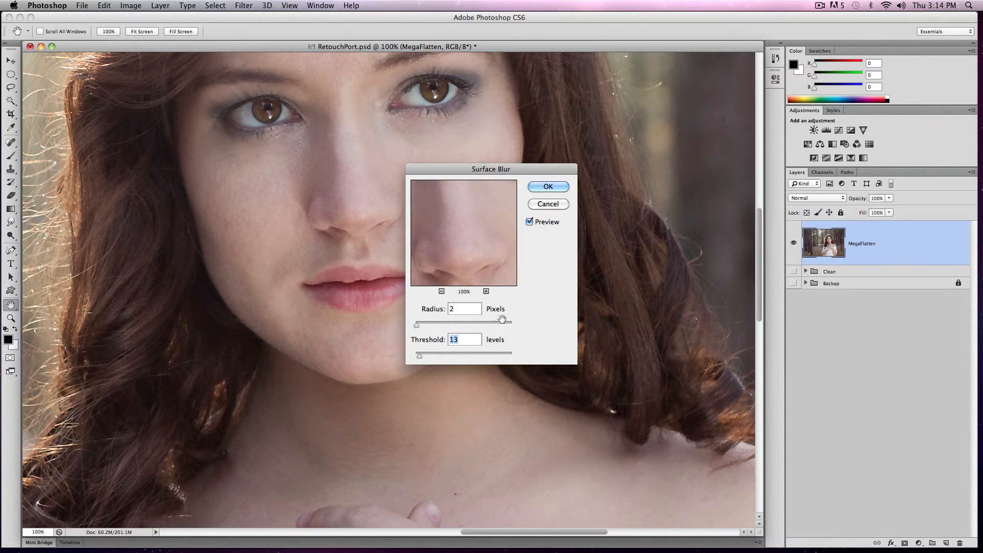
{"action": "left_click", "coordinate": [548, 204]}
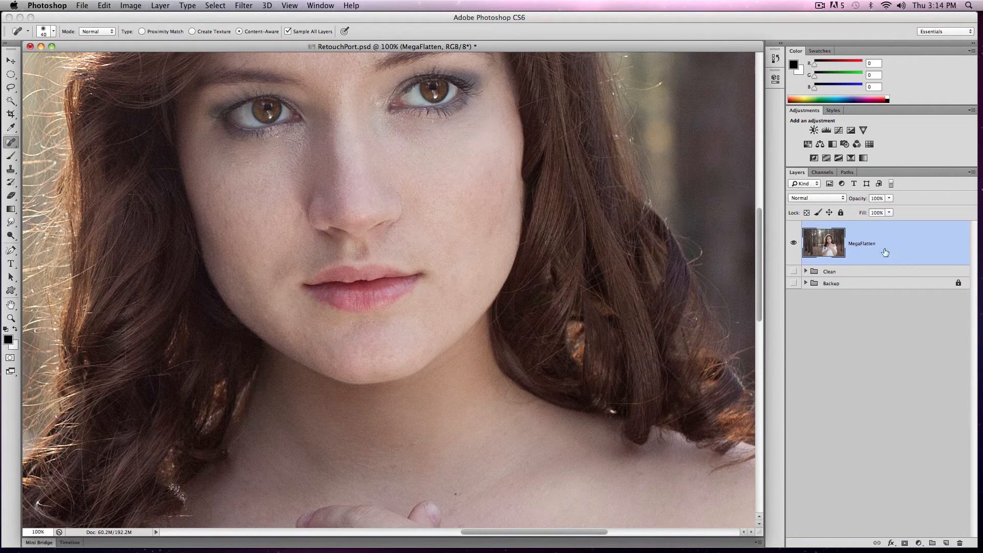
Step: Delete the MegaFlatten layer, and show and expand the Clean group
{"action": "key", "text": "Delete"}
{"action": "left_click", "coordinate": [794, 227]}
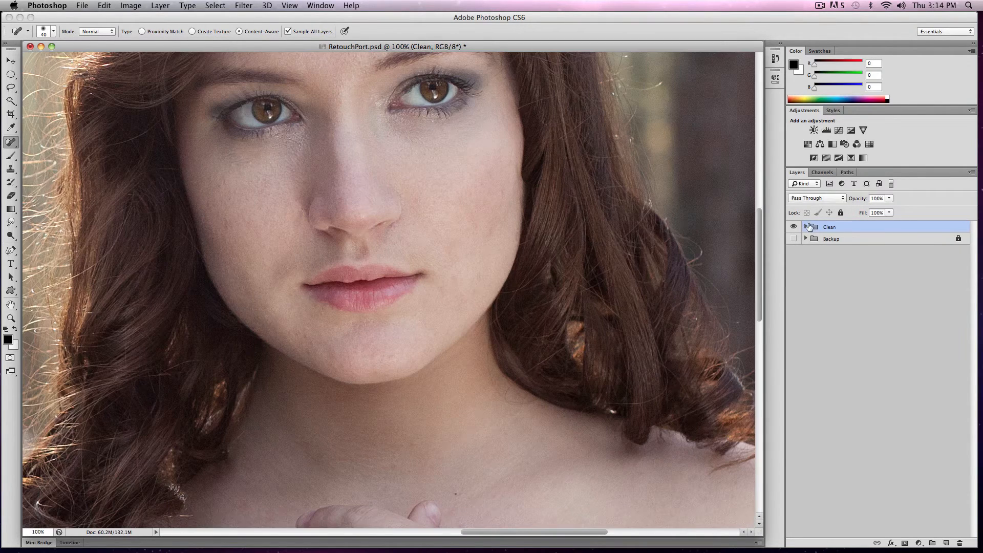
{"action": "left_click", "coordinate": [805, 227]}
Step: Add a new empty layer above cleanme named MixerBrushSkin and switch to the Mixer Brush tool
{"action": "left_click", "coordinate": [849, 258]}
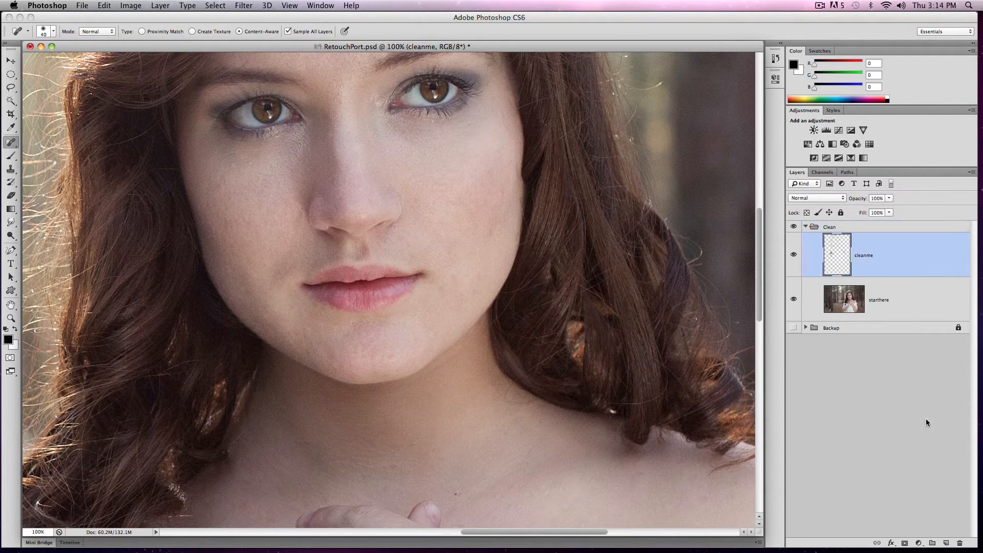
{"action": "left_click", "coordinate": [947, 543]}
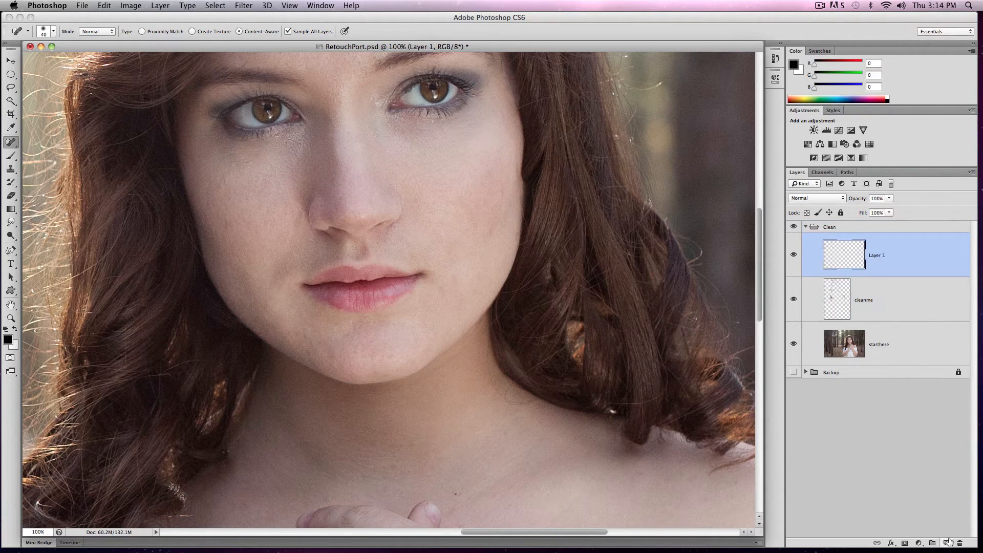
{"action": "double_click", "coordinate": [877, 255]}
{"action": "type", "text": "MixerBrushSkin"}
{"action": "key", "text": "Return"}
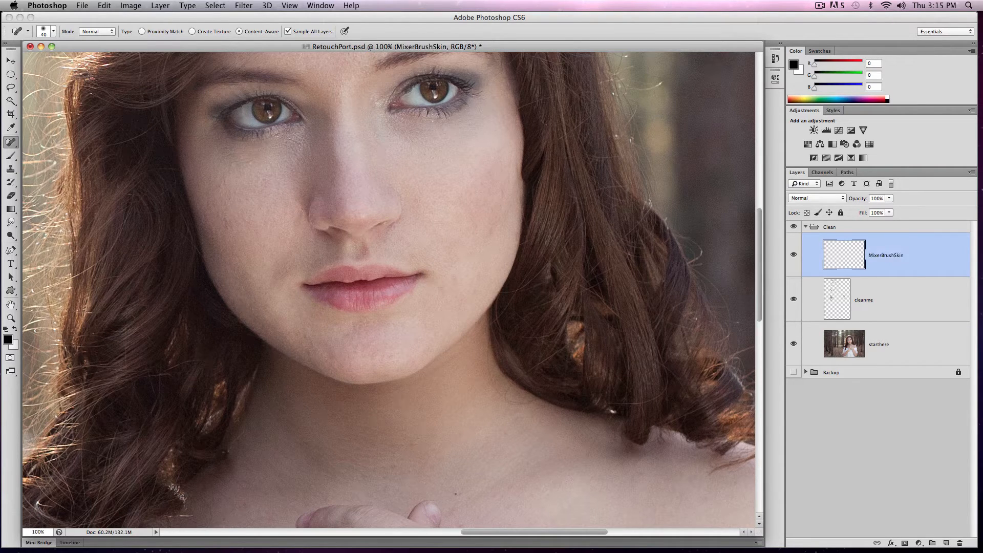
{"action": "left_click", "coordinate": [13, 154]}
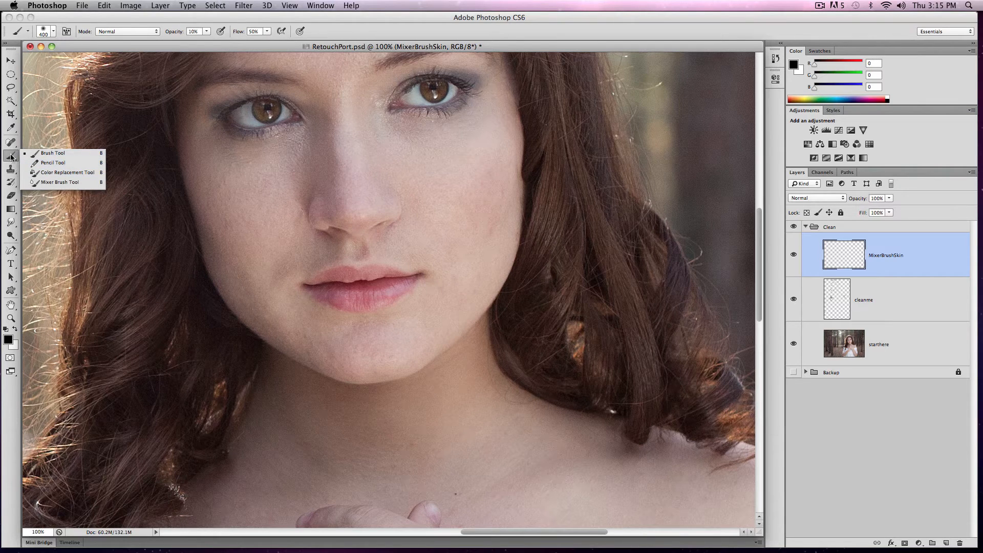
{"action": "left_click", "coordinate": [51, 184]}
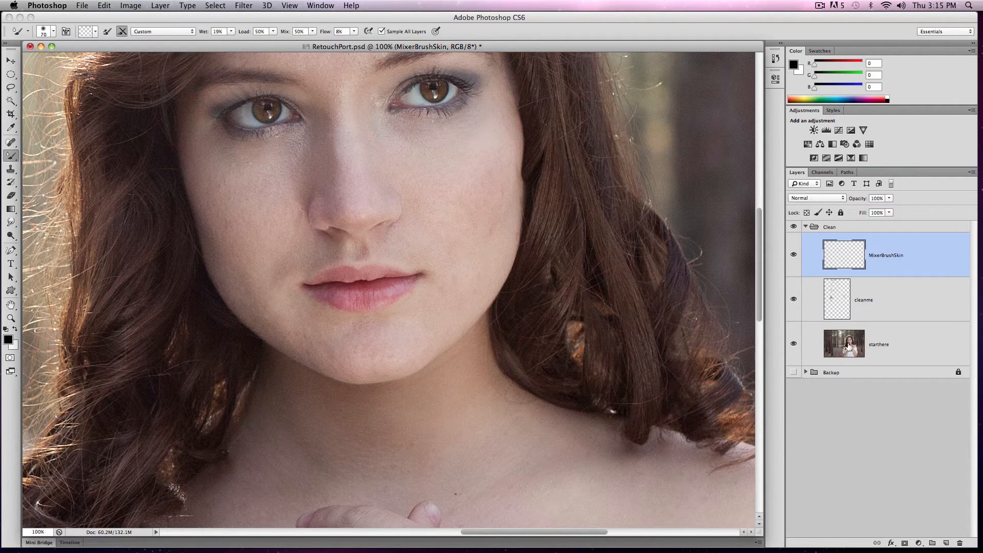
Step: With MixerBrushSkin hidden, stamp the visible layers into a new layer above cleanme and rename it megaFlatten
{"action": "left_click", "coordinate": [841, 302]}
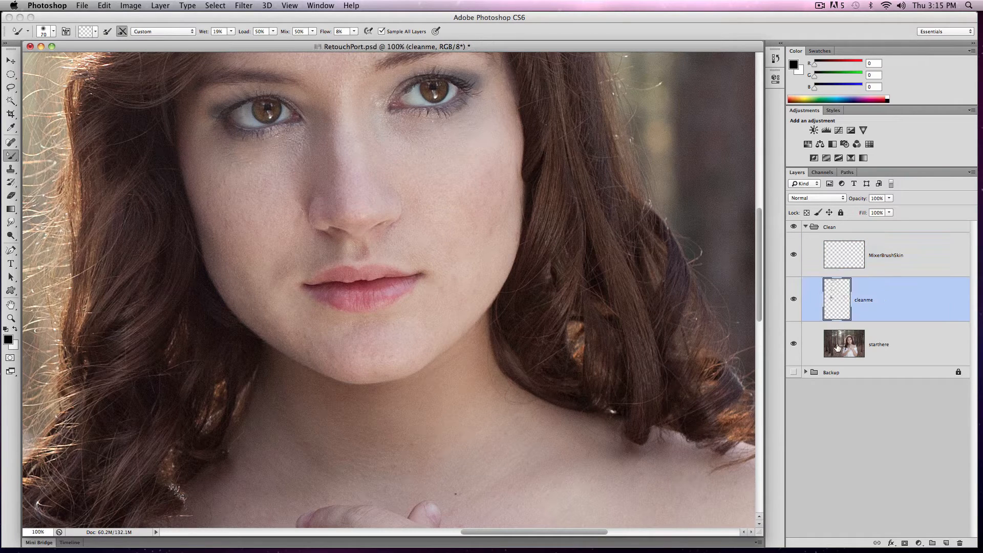
{"action": "left_click", "coordinate": [793, 256]}
{"action": "key", "text": "super+alt+shift+e"}
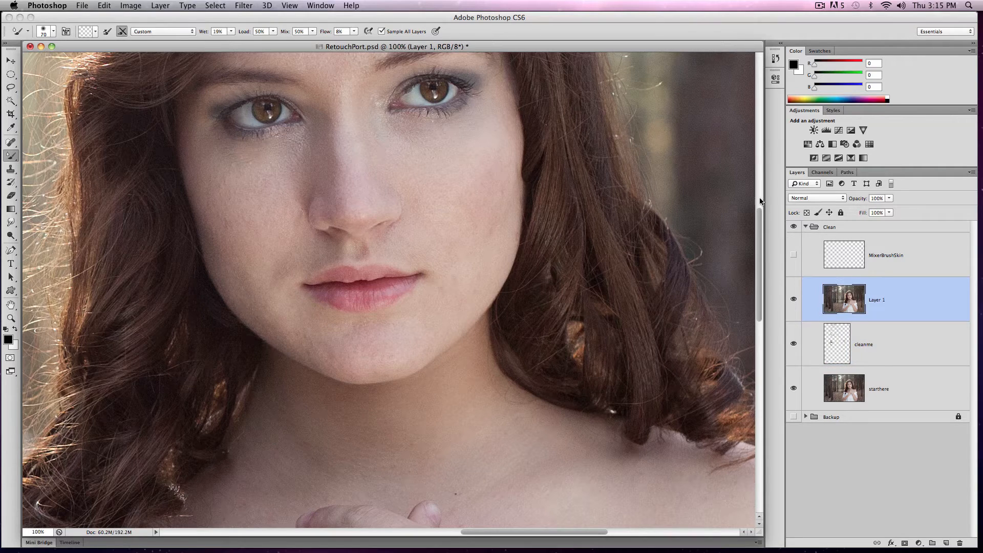
{"action": "double_click", "coordinate": [877, 299]}
{"action": "type", "text": "me"}
{"action": "key", "text": "Return"}
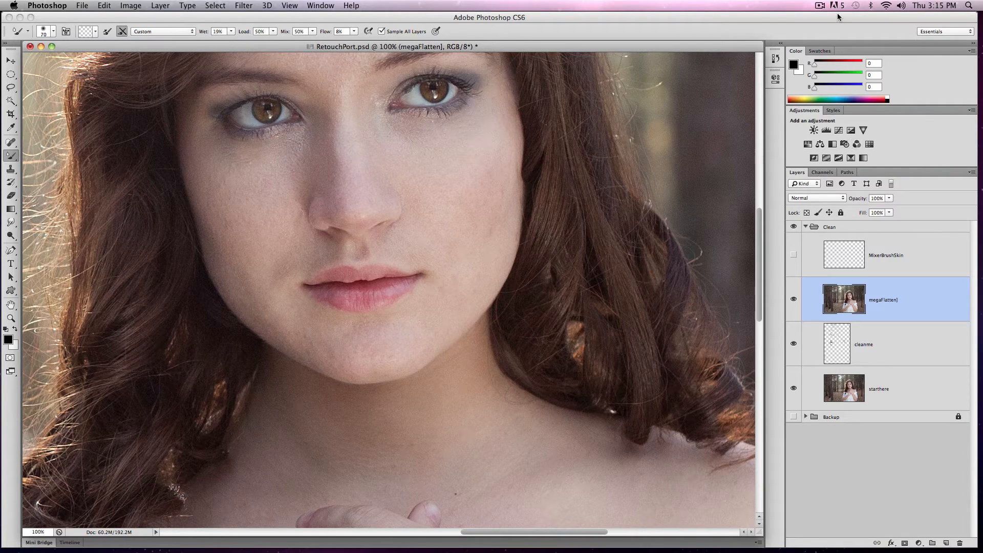
Step: Show and activate the MixerBrushSkin layer, and hide the cleanme and starthere layers
{"action": "left_click", "coordinate": [802, 256]}
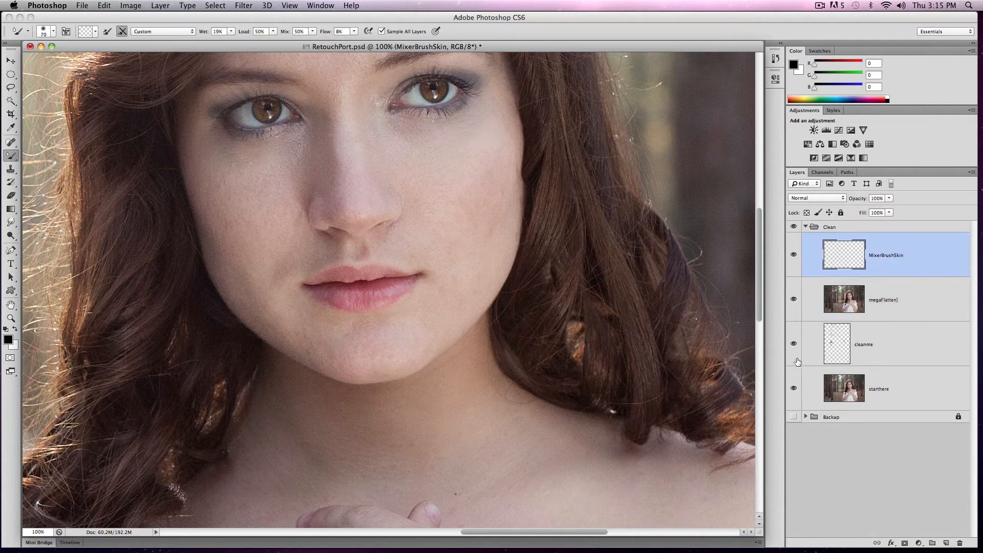
{"action": "left_click_drag", "start_coordinate": [797, 361], "coordinate": [794, 392]}
Step: Review the brush tip and blend presets, and set the Mixer Brush's Load to 23% and Mix to 33%
{"action": "left_click", "coordinate": [43, 31]}
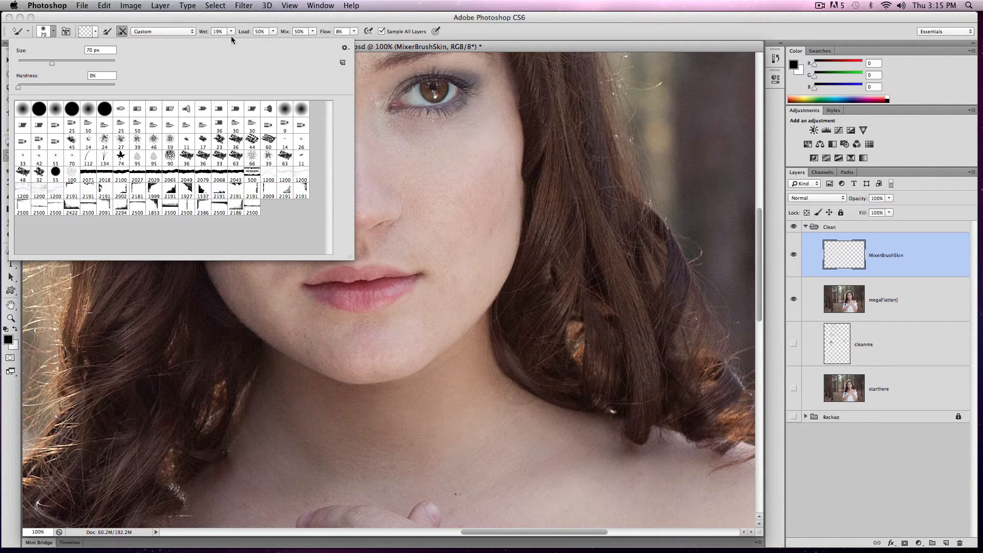
{"action": "left_click", "coordinate": [325, 20]}
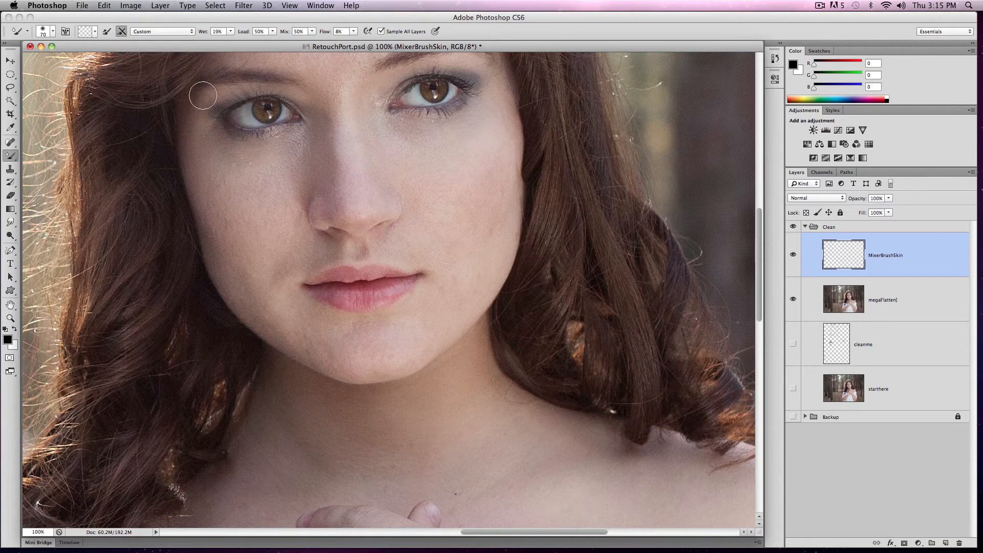
{"action": "mouse_move", "coordinate": [301, 152]}
{"action": "left_mouse_down"}
{"action": "mouse_move", "coordinate": [241, 160]}
{"action": "mouse_move", "coordinate": [264, 158]}
{"action": "left_mouse_up"}
{"action": "left_click", "coordinate": [272, 32]}
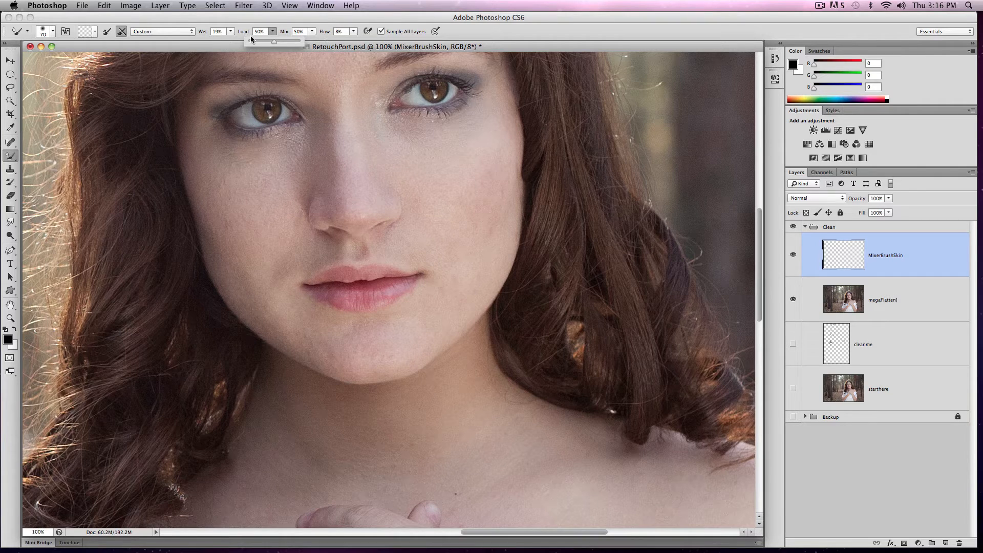
{"action": "left_click", "coordinate": [184, 31]}
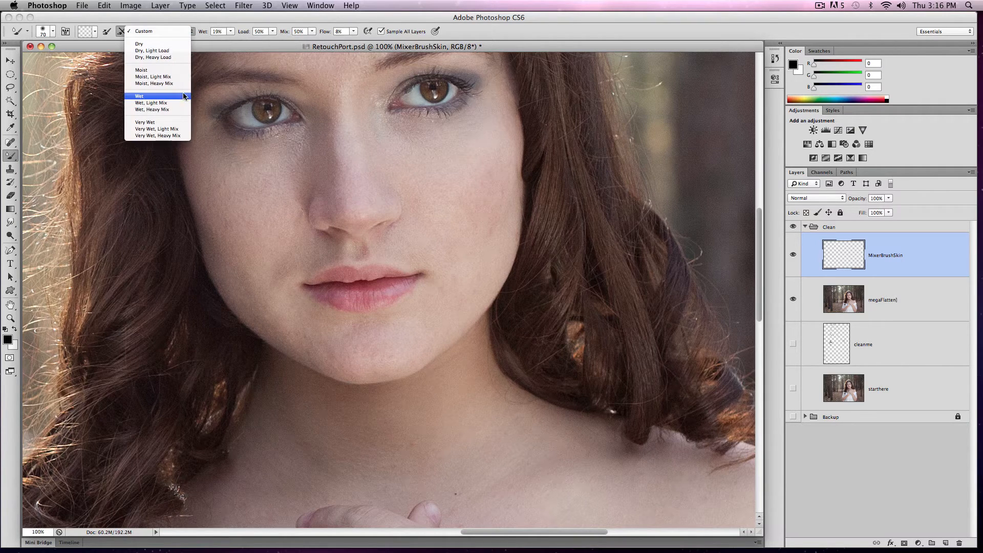
{"action": "left_click", "coordinate": [207, 29]}
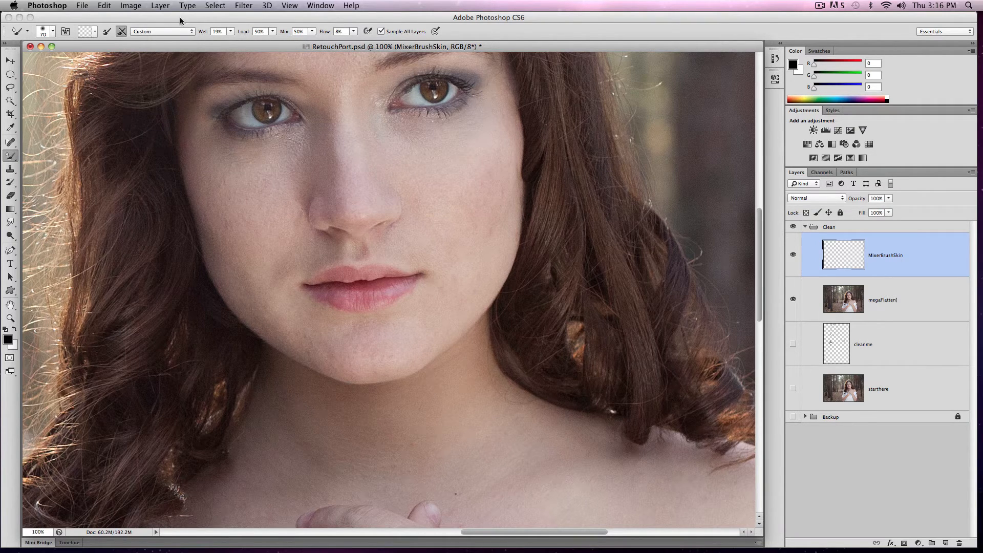
{"action": "left_click", "coordinate": [311, 31]}
{"action": "left_click", "coordinate": [272, 32]}
{"action": "left_click_drag", "start_coordinate": [273, 41], "coordinate": [261, 45]}
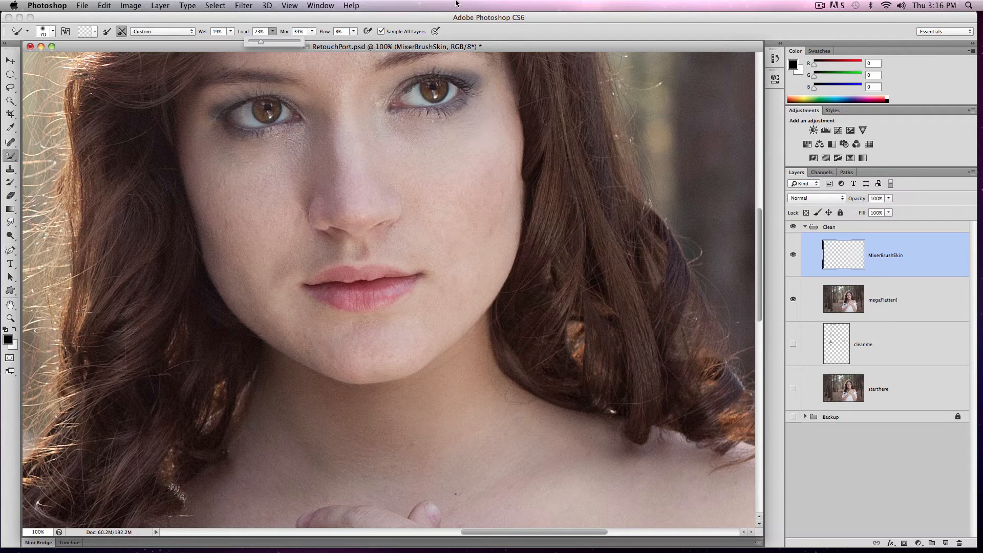
{"action": "left_click_drag", "start_coordinate": [491, 13], "coordinate": [491, 15]}
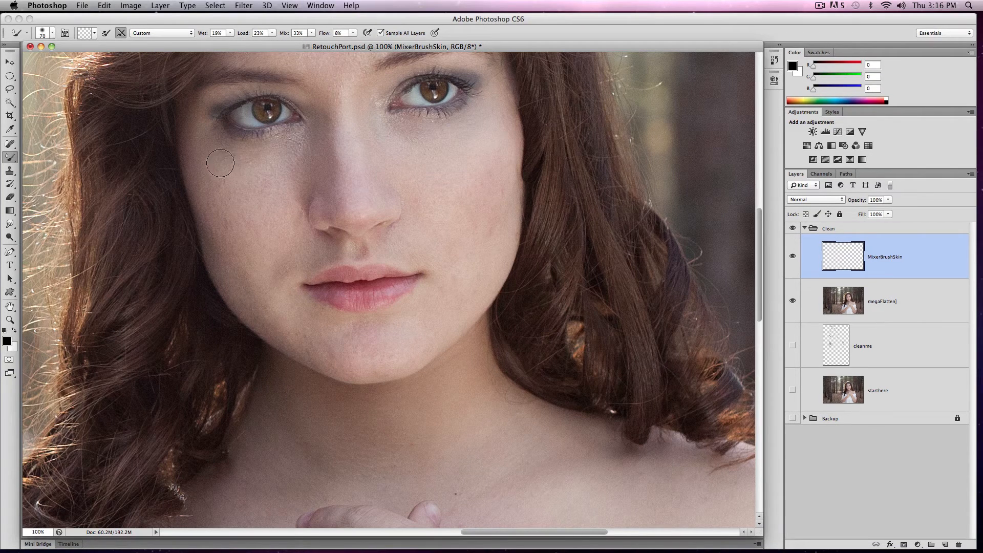
Step: Blend the skin under the shadowed eye, down the cheek and beside the nose on MixerBrushSkin, toggling the layer to check
{"action": "mouse_move", "coordinate": [213, 172]}
{"action": "left_mouse_down"}
{"action": "mouse_move", "coordinate": [290, 157]}
{"action": "mouse_move", "coordinate": [242, 162]}
{"action": "left_mouse_up"}
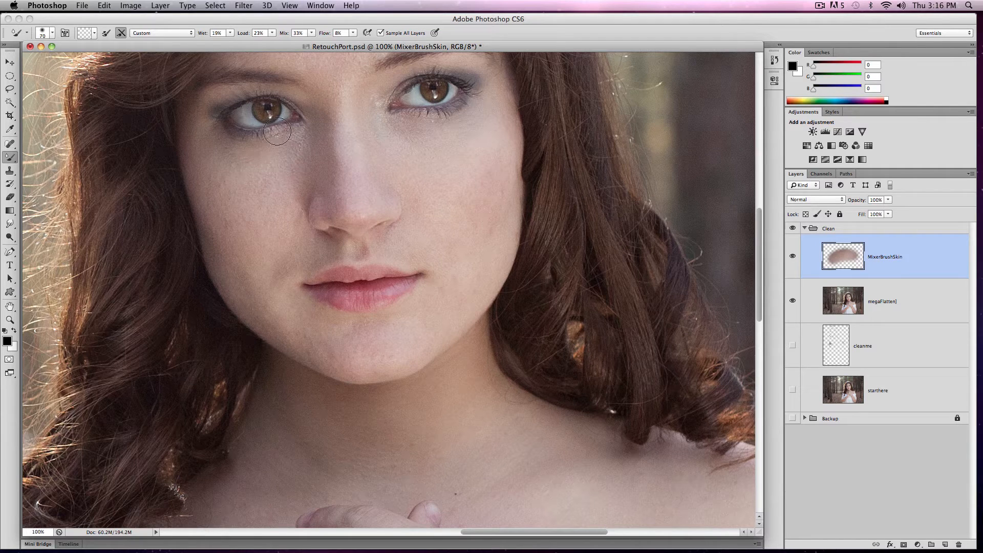
{"action": "mouse_move", "coordinate": [226, 173]}
{"action": "left_mouse_down"}
{"action": "mouse_move", "coordinate": [274, 159]}
{"action": "mouse_move", "coordinate": [249, 171]}
{"action": "mouse_move", "coordinate": [231, 197]}
{"action": "mouse_move", "coordinate": [272, 176]}
{"action": "mouse_move", "coordinate": [234, 231]}
{"action": "mouse_move", "coordinate": [273, 179]}
{"action": "mouse_move", "coordinate": [244, 243]}
{"action": "mouse_move", "coordinate": [271, 191]}
{"action": "mouse_move", "coordinate": [267, 256]}
{"action": "mouse_move", "coordinate": [281, 193]}
{"action": "mouse_move", "coordinate": [267, 259]}
{"action": "mouse_move", "coordinate": [286, 190]}
{"action": "mouse_move", "coordinate": [258, 266]}
{"action": "mouse_move", "coordinate": [288, 215]}
{"action": "mouse_move", "coordinate": [271, 194]}
{"action": "mouse_move", "coordinate": [266, 248]}
{"action": "mouse_move", "coordinate": [254, 212]}
{"action": "mouse_move", "coordinate": [279, 188]}
{"action": "mouse_move", "coordinate": [289, 214]}
{"action": "mouse_move", "coordinate": [277, 237]}
{"action": "mouse_move", "coordinate": [261, 227]}
{"action": "mouse_move", "coordinate": [272, 243]}
{"action": "mouse_move", "coordinate": [199, 136]}
{"action": "mouse_move", "coordinate": [232, 233]}
{"action": "mouse_move", "coordinate": [203, 140]}
{"action": "mouse_move", "coordinate": [219, 189]}
{"action": "mouse_move", "coordinate": [198, 181]}
{"action": "mouse_move", "coordinate": [208, 139]}
{"action": "mouse_move", "coordinate": [231, 237]}
{"action": "mouse_move", "coordinate": [218, 170]}
{"action": "mouse_move", "coordinate": [239, 214]}
{"action": "mouse_move", "coordinate": [237, 226]}
{"action": "mouse_move", "coordinate": [214, 173]}
{"action": "mouse_move", "coordinate": [223, 162]}
{"action": "mouse_move", "coordinate": [235, 204]}
{"action": "left_mouse_up"}
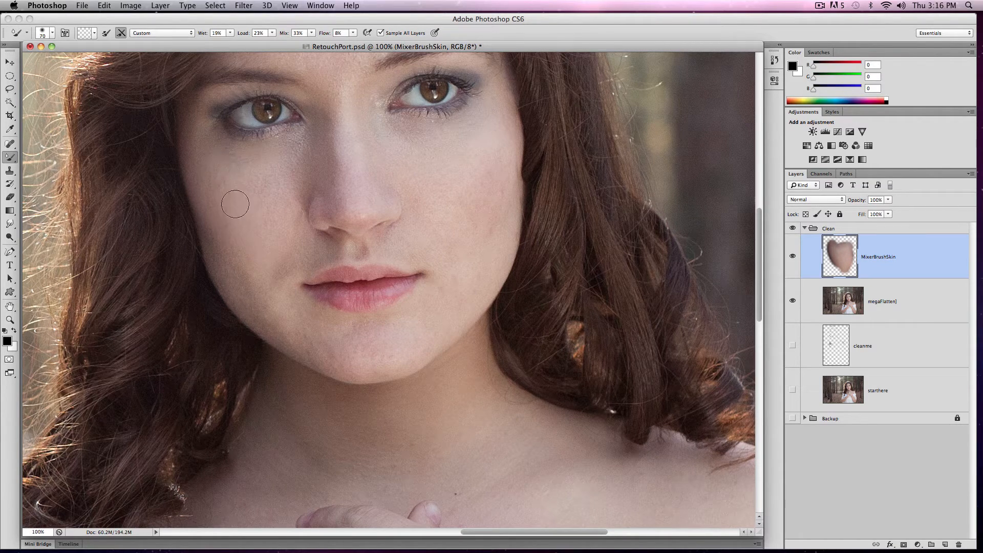
{"action": "mouse_move", "coordinate": [225, 164]}
{"action": "left_mouse_down"}
{"action": "mouse_move", "coordinate": [221, 220]}
{"action": "mouse_move", "coordinate": [214, 200]}
{"action": "mouse_move", "coordinate": [219, 165]}
{"action": "mouse_move", "coordinate": [229, 164]}
{"action": "mouse_move", "coordinate": [246, 230]}
{"action": "mouse_move", "coordinate": [267, 226]}
{"action": "mouse_move", "coordinate": [291, 169]}
{"action": "mouse_move", "coordinate": [284, 227]}
{"action": "mouse_move", "coordinate": [294, 177]}
{"action": "mouse_move", "coordinate": [282, 158]}
{"action": "mouse_move", "coordinate": [273, 173]}
{"action": "mouse_move", "coordinate": [272, 157]}
{"action": "mouse_move", "coordinate": [201, 159]}
{"action": "left_mouse_up"}
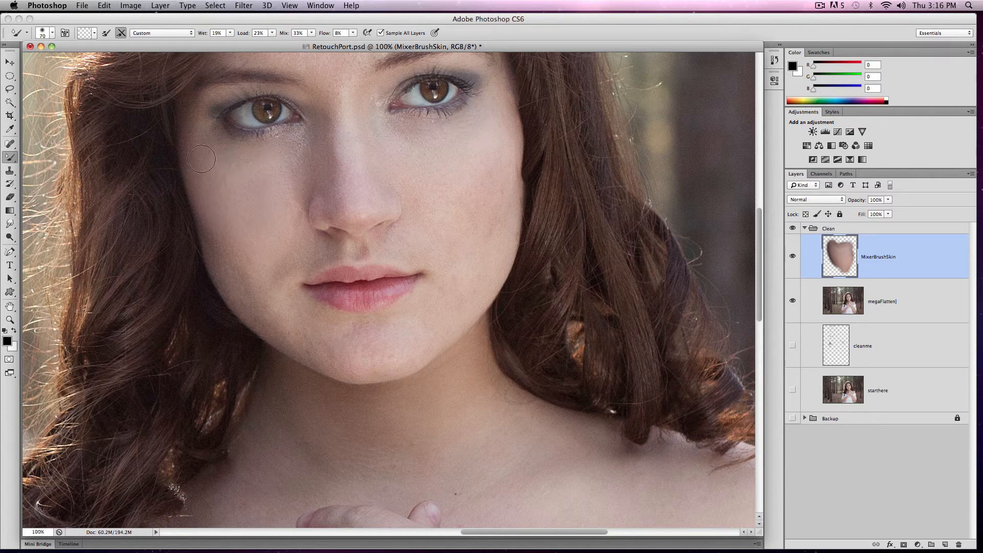
{"action": "mouse_move", "coordinate": [203, 195]}
{"action": "left_mouse_down"}
{"action": "mouse_move", "coordinate": [224, 259]}
{"action": "mouse_move", "coordinate": [207, 223]}
{"action": "mouse_move", "coordinate": [240, 279]}
{"action": "mouse_move", "coordinate": [202, 224]}
{"action": "mouse_move", "coordinate": [251, 281]}
{"action": "left_mouse_up"}
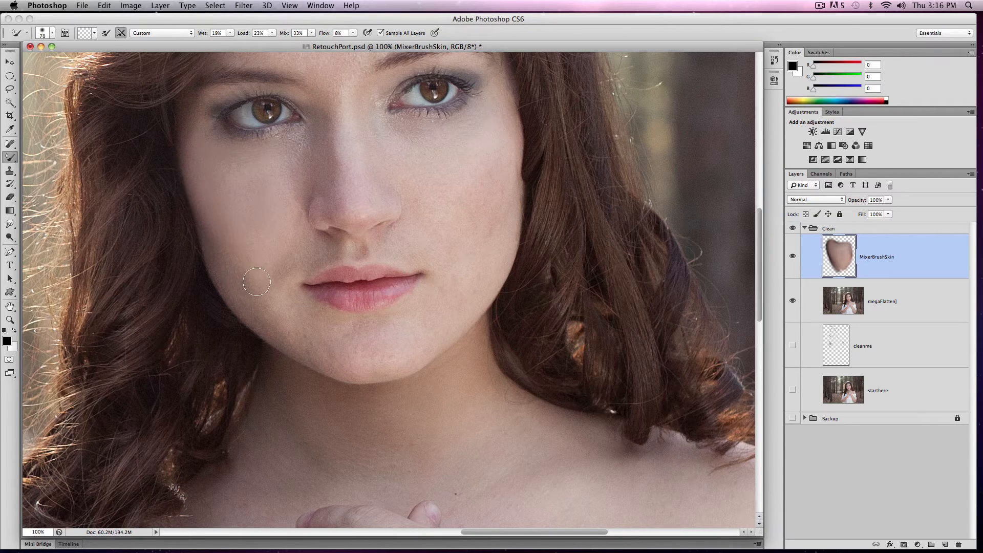
{"action": "left_click", "coordinate": [792, 258]}
{"action": "left_click", "coordinate": [793, 257]}
{"action": "mouse_move", "coordinate": [222, 135]}
{"action": "left_mouse_down"}
{"action": "mouse_move", "coordinate": [279, 147]}
{"action": "mouse_move", "coordinate": [302, 137]}
{"action": "mouse_move", "coordinate": [294, 152]}
{"action": "mouse_move", "coordinate": [304, 136]}
{"action": "mouse_move", "coordinate": [296, 157]}
{"action": "mouse_move", "coordinate": [305, 134]}
{"action": "left_mouse_up"}
{"action": "mouse_move", "coordinate": [301, 182]}
{"action": "left_mouse_down"}
{"action": "mouse_move", "coordinate": [298, 158]}
{"action": "mouse_move", "coordinate": [282, 224]}
{"action": "mouse_move", "coordinate": [293, 259]}
{"action": "mouse_move", "coordinate": [277, 289]}
{"action": "mouse_move", "coordinate": [302, 254]}
{"action": "mouse_move", "coordinate": [279, 285]}
{"action": "mouse_move", "coordinate": [285, 245]}
{"action": "left_mouse_up"}
Step: Reduce the Mixer Brush to 40 px and set its Mix to 49% and Load to 57%
{"action": "key", "text": "bracketleft"}
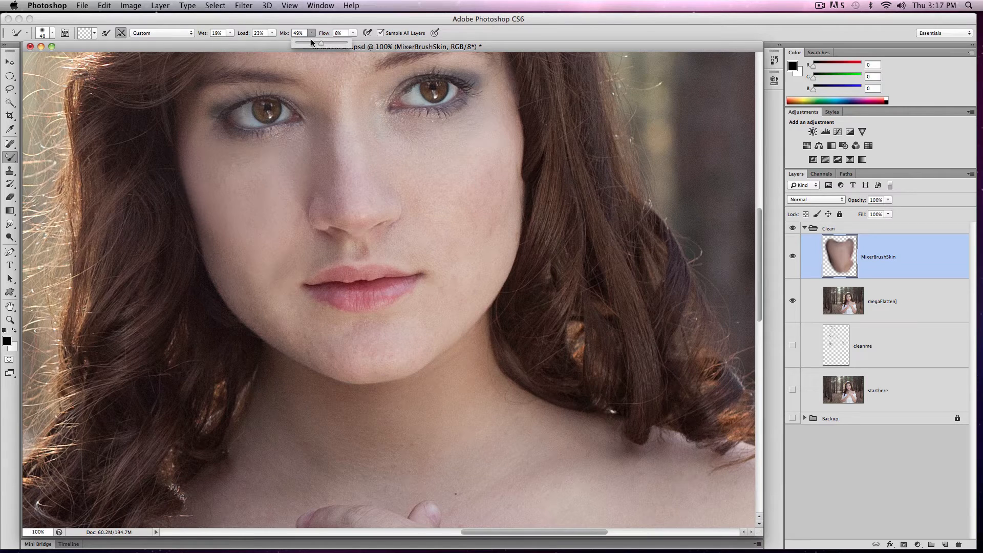
{"action": "left_click", "coordinate": [272, 33]}
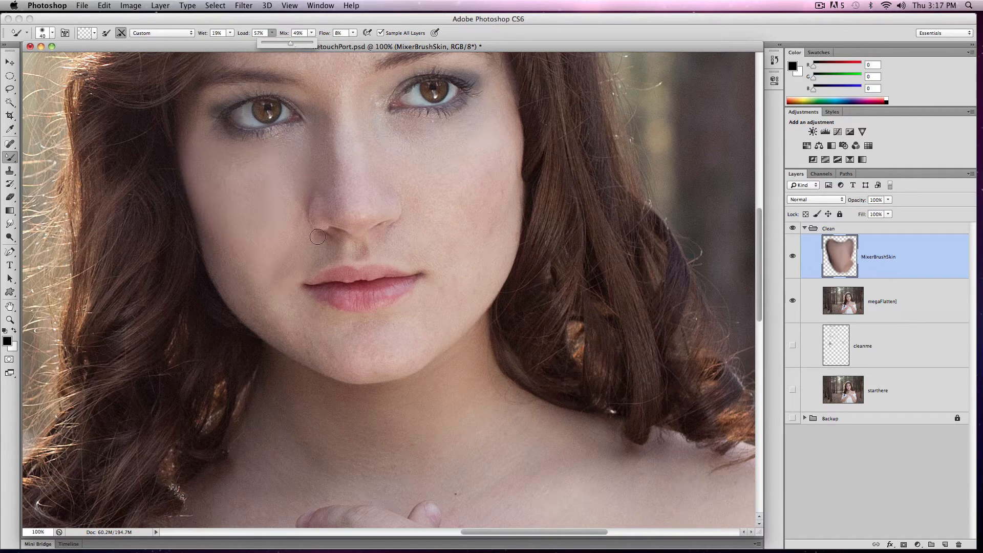
{"action": "left_click", "coordinate": [277, 284]}
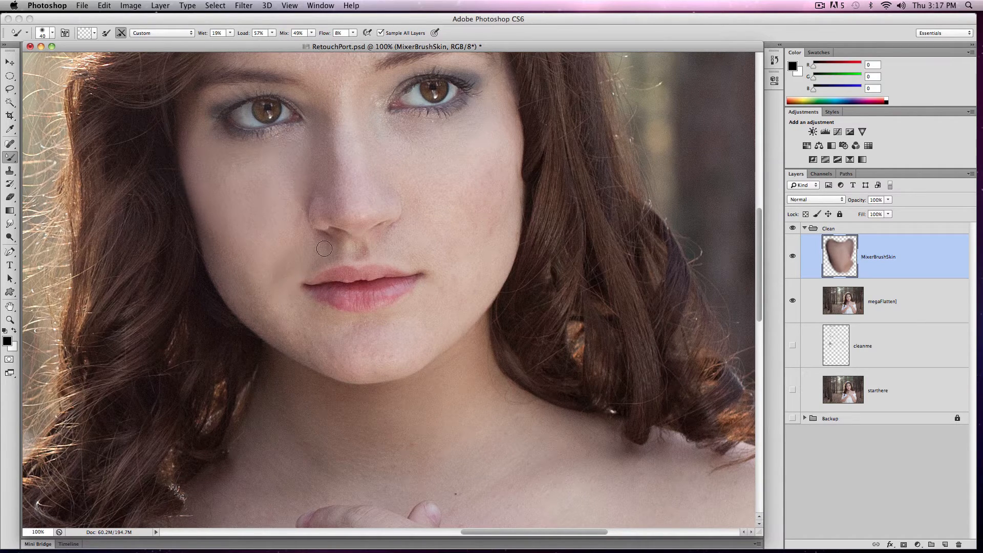
Step: Blend the skin above the lip, along the nose, down the shadowed jaw and across the chin on MixerBrushSkin
{"action": "left_click_drag", "start_coordinate": [298, 267], "coordinate": [333, 258]}
{"action": "mouse_move", "coordinate": [315, 130]}
{"action": "left_mouse_down"}
{"action": "mouse_move", "coordinate": [310, 109]}
{"action": "mouse_move", "coordinate": [329, 182]}
{"action": "left_mouse_up"}
{"action": "mouse_move", "coordinate": [212, 261]}
{"action": "left_mouse_down"}
{"action": "mouse_move", "coordinate": [264, 336]}
{"action": "mouse_move", "coordinate": [216, 272]}
{"action": "mouse_move", "coordinate": [219, 249]}
{"action": "left_mouse_up"}
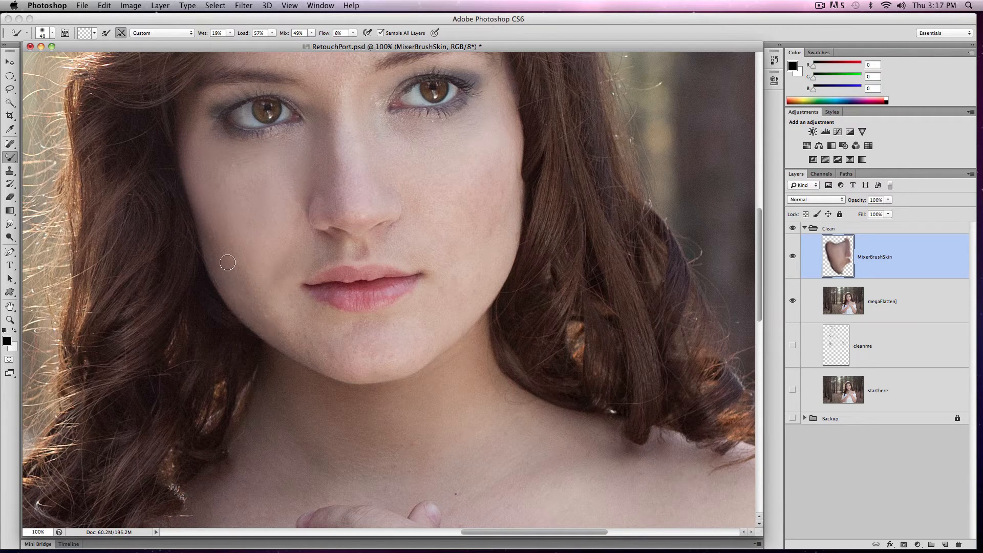
{"action": "mouse_move", "coordinate": [287, 341]}
{"action": "left_mouse_down"}
{"action": "mouse_move", "coordinate": [270, 317]}
{"action": "mouse_move", "coordinate": [316, 360]}
{"action": "mouse_move", "coordinate": [279, 322]}
{"action": "mouse_move", "coordinate": [354, 355]}
{"action": "mouse_move", "coordinate": [350, 365]}
{"action": "mouse_move", "coordinate": [312, 361]}
{"action": "mouse_move", "coordinate": [319, 323]}
{"action": "mouse_move", "coordinate": [376, 325]}
{"action": "left_mouse_up"}
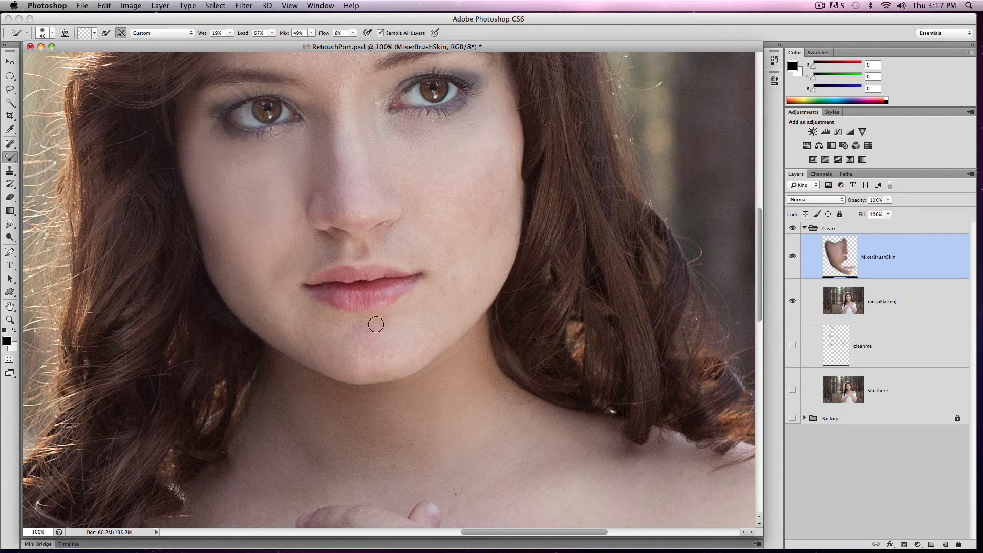
Step: Hide megaFlatten to inspect the MixerBrushSkin strokes alone, restore it, and reactivate MixerBrushSkin
{"action": "left_click", "coordinate": [802, 300]}
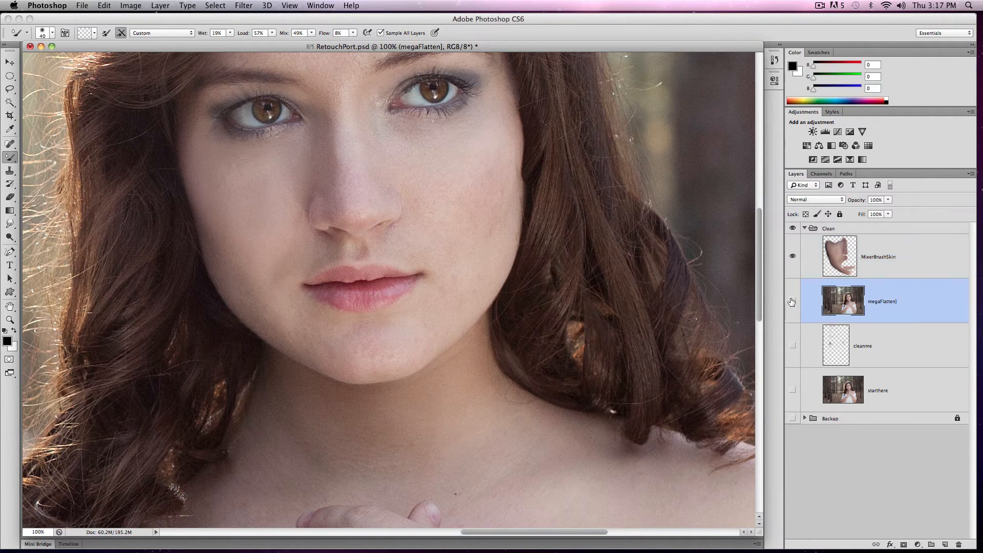
{"action": "left_click", "coordinate": [792, 302]}
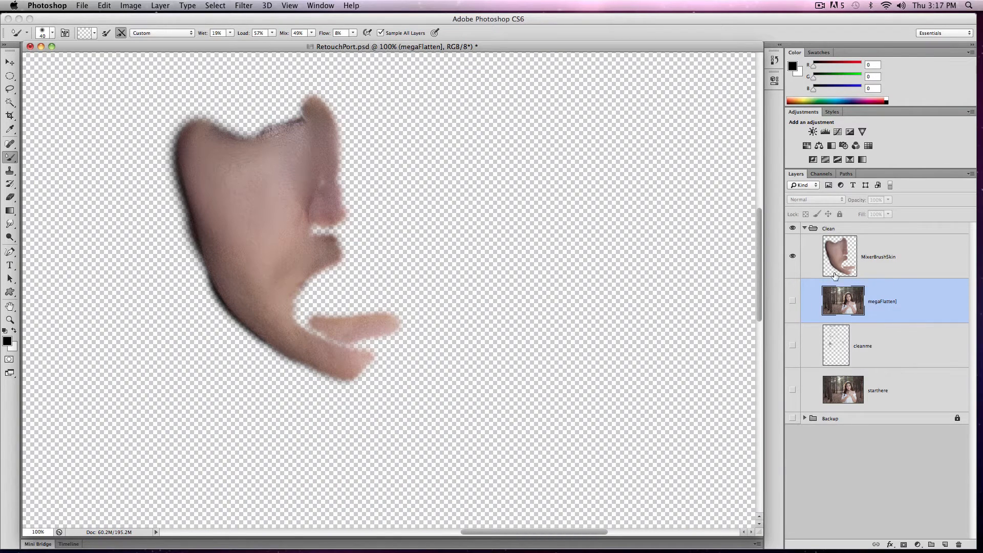
{"action": "left_click", "coordinate": [792, 302]}
{"action": "left_click", "coordinate": [845, 260]}
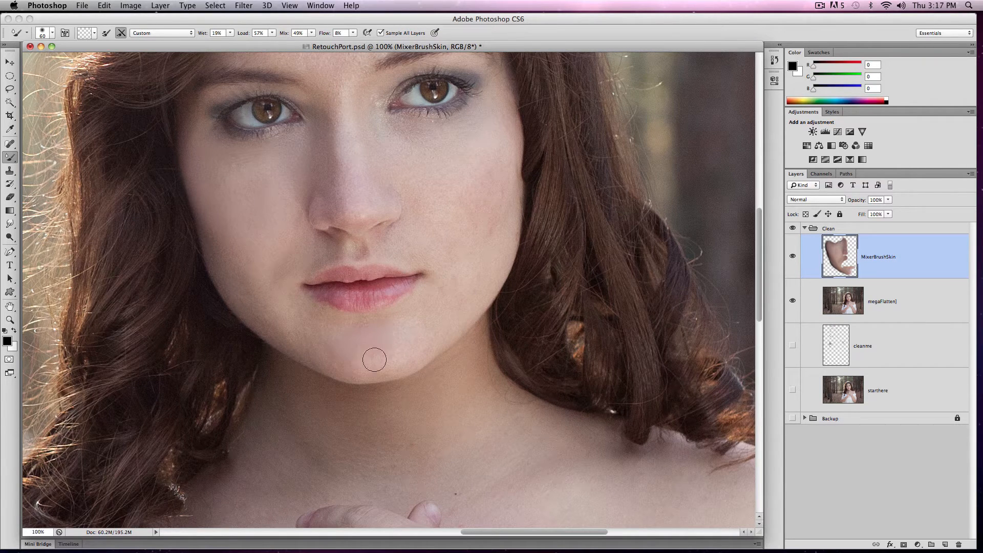
Step: Enlarge the Mixer Brush to 60 px and blend the chin, jawline and lit cheek up to the eye
{"action": "mouse_move", "coordinate": [374, 360]}
{"action": "left_mouse_down"}
{"action": "mouse_move", "coordinate": [328, 350]}
{"action": "mouse_move", "coordinate": [410, 359]}
{"action": "mouse_move", "coordinate": [376, 371]}
{"action": "mouse_move", "coordinate": [328, 355]}
{"action": "mouse_move", "coordinate": [327, 342]}
{"action": "mouse_move", "coordinate": [359, 370]}
{"action": "mouse_move", "coordinate": [292, 341]}
{"action": "left_mouse_up"}
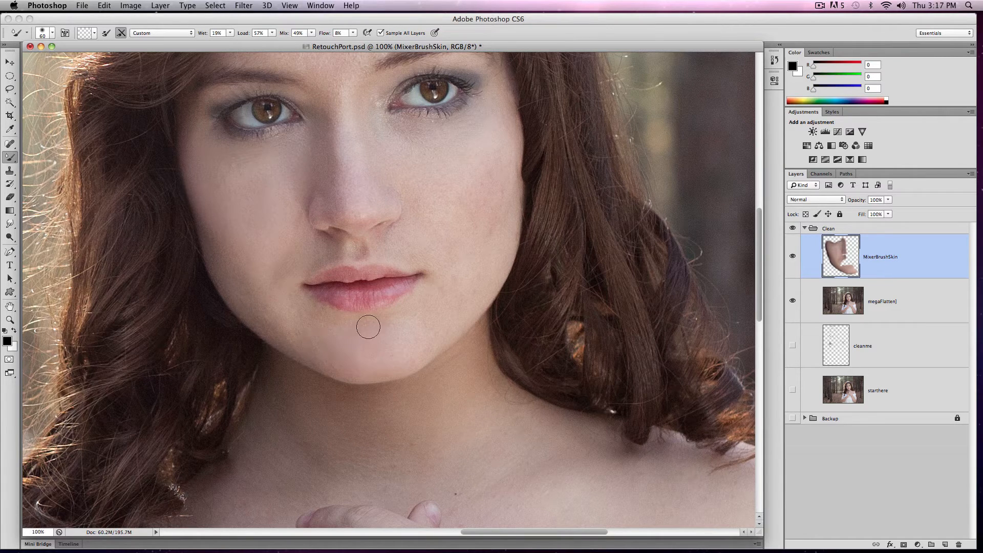
{"action": "mouse_move", "coordinate": [368, 327]}
{"action": "left_mouse_down"}
{"action": "mouse_move", "coordinate": [303, 307]}
{"action": "mouse_move", "coordinate": [390, 321]}
{"action": "mouse_move", "coordinate": [425, 304]}
{"action": "mouse_move", "coordinate": [377, 318]}
{"action": "mouse_move", "coordinate": [391, 316]}
{"action": "mouse_move", "coordinate": [388, 335]}
{"action": "mouse_move", "coordinate": [456, 280]}
{"action": "mouse_move", "coordinate": [412, 333]}
{"action": "mouse_move", "coordinate": [461, 268]}
{"action": "mouse_move", "coordinate": [382, 366]}
{"action": "mouse_move", "coordinate": [401, 353]}
{"action": "mouse_move", "coordinate": [390, 356]}
{"action": "mouse_move", "coordinate": [418, 360]}
{"action": "mouse_move", "coordinate": [403, 363]}
{"action": "mouse_move", "coordinate": [442, 335]}
{"action": "mouse_move", "coordinate": [426, 347]}
{"action": "mouse_move", "coordinate": [509, 225]}
{"action": "mouse_move", "coordinate": [496, 162]}
{"action": "mouse_move", "coordinate": [461, 201]}
{"action": "mouse_move", "coordinate": [483, 207]}
{"action": "mouse_move", "coordinate": [477, 239]}
{"action": "mouse_move", "coordinate": [499, 191]}
{"action": "left_mouse_up"}
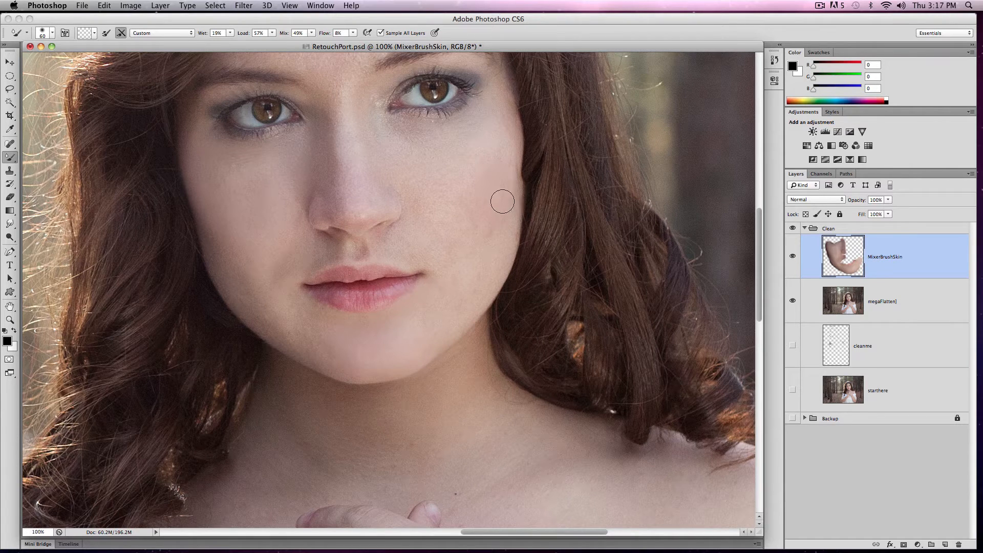
{"action": "mouse_move", "coordinate": [499, 226]}
{"action": "left_mouse_down"}
{"action": "mouse_move", "coordinate": [507, 185]}
{"action": "mouse_move", "coordinate": [489, 275]}
{"action": "mouse_move", "coordinate": [500, 232]}
{"action": "mouse_move", "coordinate": [495, 249]}
{"action": "mouse_move", "coordinate": [491, 226]}
{"action": "mouse_move", "coordinate": [449, 257]}
{"action": "mouse_move", "coordinate": [460, 218]}
{"action": "mouse_move", "coordinate": [439, 232]}
{"action": "mouse_move", "coordinate": [449, 238]}
{"action": "mouse_move", "coordinate": [436, 238]}
{"action": "mouse_move", "coordinate": [403, 168]}
{"action": "mouse_move", "coordinate": [415, 202]}
{"action": "mouse_move", "coordinate": [405, 177]}
{"action": "mouse_move", "coordinate": [477, 155]}
{"action": "mouse_move", "coordinate": [394, 176]}
{"action": "mouse_move", "coordinate": [471, 160]}
{"action": "mouse_move", "coordinate": [412, 139]}
{"action": "left_mouse_up"}
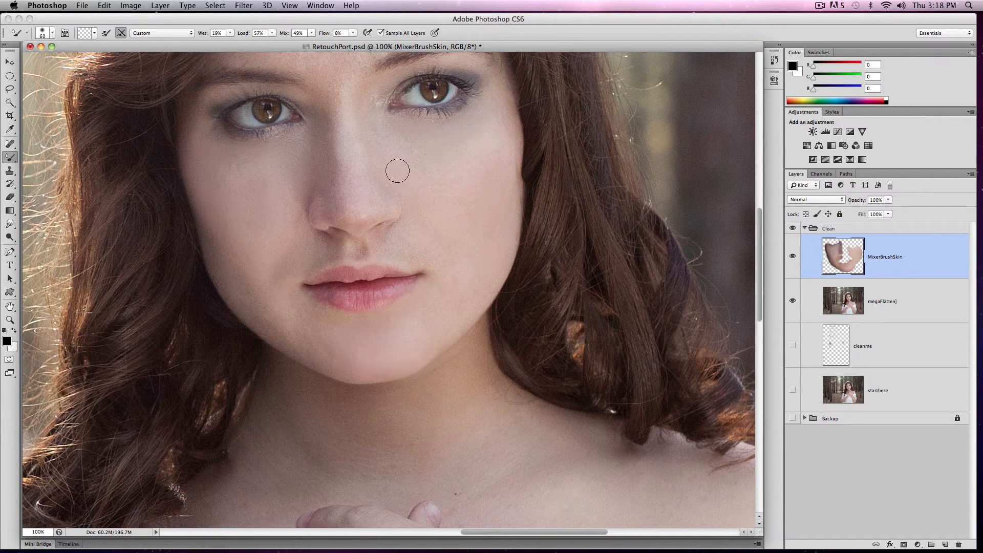
Step: Try blending the forehead, first with the existing settings and again with Wet, Load, Mix and Flow at 100%
{"action": "scroll", "coordinate": [399, 128], "scroll_direction": "up", "scroll_amount": 5}
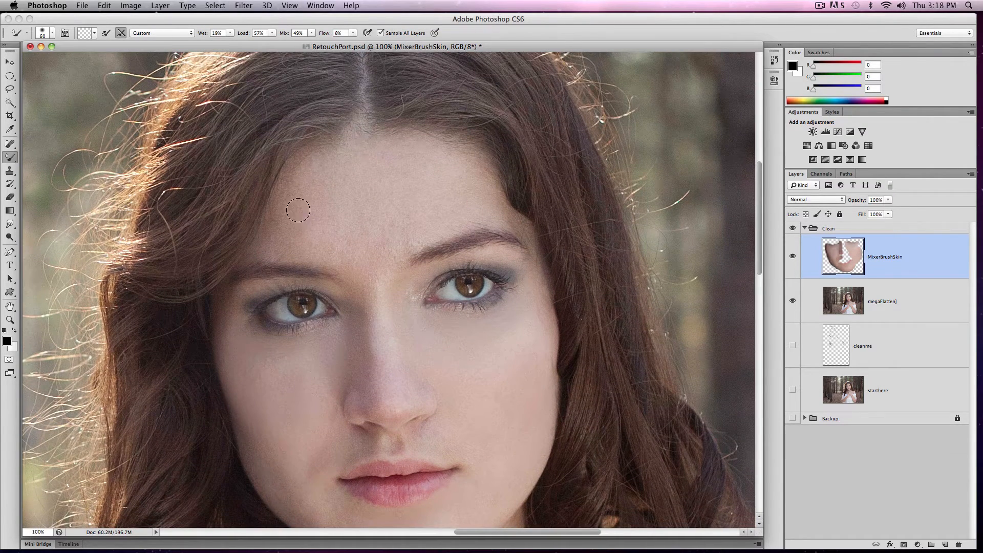
{"action": "mouse_move", "coordinate": [303, 165]}
{"action": "left_mouse_down"}
{"action": "mouse_move", "coordinate": [293, 255]}
{"action": "mouse_move", "coordinate": [312, 223]}
{"action": "mouse_move", "coordinate": [317, 231]}
{"action": "mouse_move", "coordinate": [322, 201]}
{"action": "mouse_move", "coordinate": [328, 242]}
{"action": "mouse_move", "coordinate": [354, 252]}
{"action": "mouse_move", "coordinate": [414, 241]}
{"action": "mouse_move", "coordinate": [345, 228]}
{"action": "mouse_move", "coordinate": [335, 199]}
{"action": "mouse_move", "coordinate": [373, 133]}
{"action": "mouse_move", "coordinate": [331, 175]}
{"action": "mouse_move", "coordinate": [369, 165]}
{"action": "mouse_move", "coordinate": [355, 228]}
{"action": "mouse_move", "coordinate": [364, 236]}
{"action": "mouse_move", "coordinate": [393, 187]}
{"action": "mouse_move", "coordinate": [369, 237]}
{"action": "mouse_move", "coordinate": [399, 198]}
{"action": "mouse_move", "coordinate": [419, 215]}
{"action": "mouse_move", "coordinate": [419, 239]}
{"action": "mouse_move", "coordinate": [411, 233]}
{"action": "mouse_move", "coordinate": [375, 287]}
{"action": "left_mouse_up"}
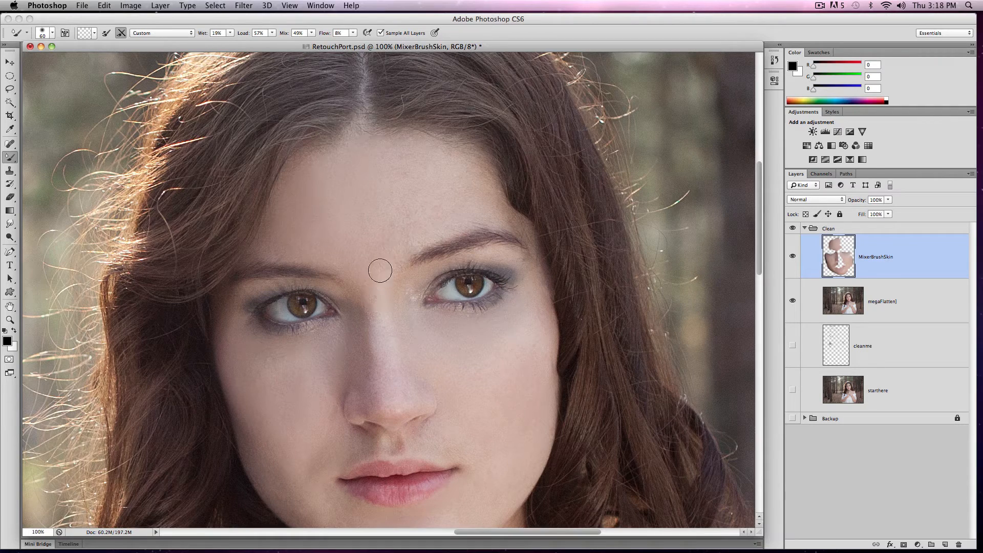
{"action": "left_click_drag", "start_coordinate": [239, 41], "coordinate": [343, 36]}
{"action": "left_click", "coordinate": [310, 33]}
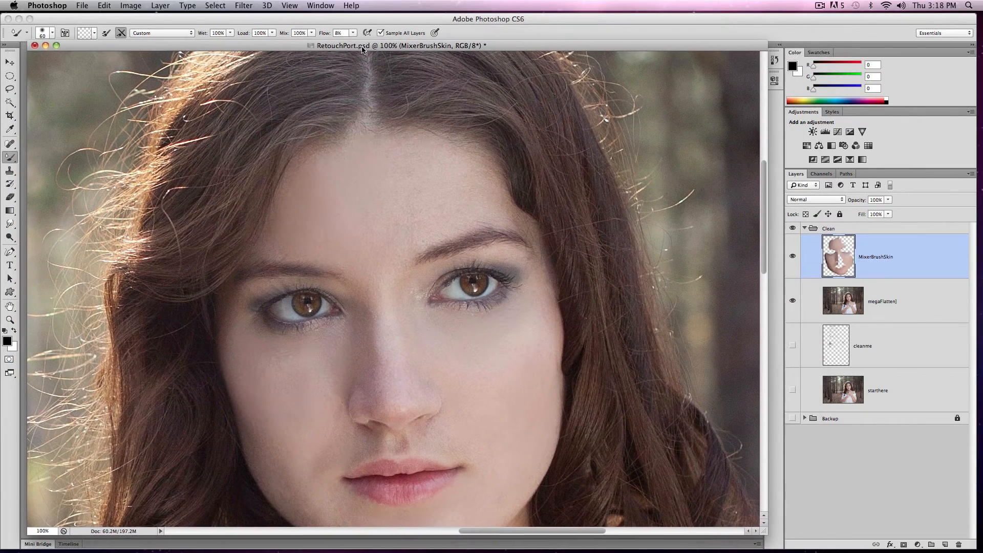
{"action": "left_click", "coordinate": [353, 33]}
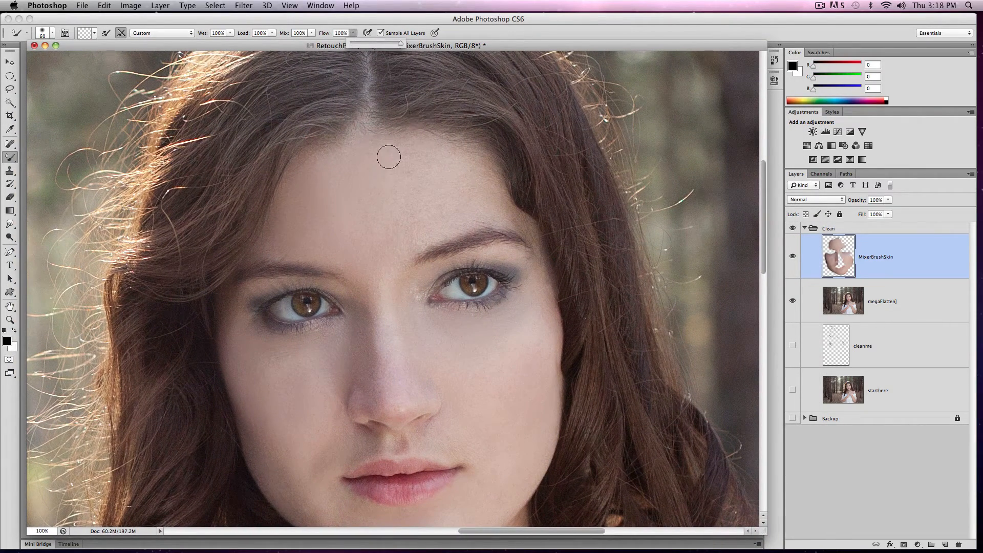
{"action": "mouse_move", "coordinate": [389, 157]}
{"action": "left_mouse_down"}
{"action": "mouse_move", "coordinate": [387, 250]}
{"action": "mouse_move", "coordinate": [422, 163]}
{"action": "mouse_move", "coordinate": [446, 166]}
{"action": "mouse_move", "coordinate": [450, 180]}
{"action": "mouse_move", "coordinate": [466, 174]}
{"action": "mouse_move", "coordinate": [484, 216]}
{"action": "mouse_move", "coordinate": [524, 226]}
{"action": "mouse_move", "coordinate": [531, 187]}
{"action": "mouse_move", "coordinate": [445, 231]}
{"action": "mouse_move", "coordinate": [441, 194]}
{"action": "mouse_move", "coordinate": [469, 213]}
{"action": "mouse_move", "coordinate": [460, 191]}
{"action": "left_mouse_up"}
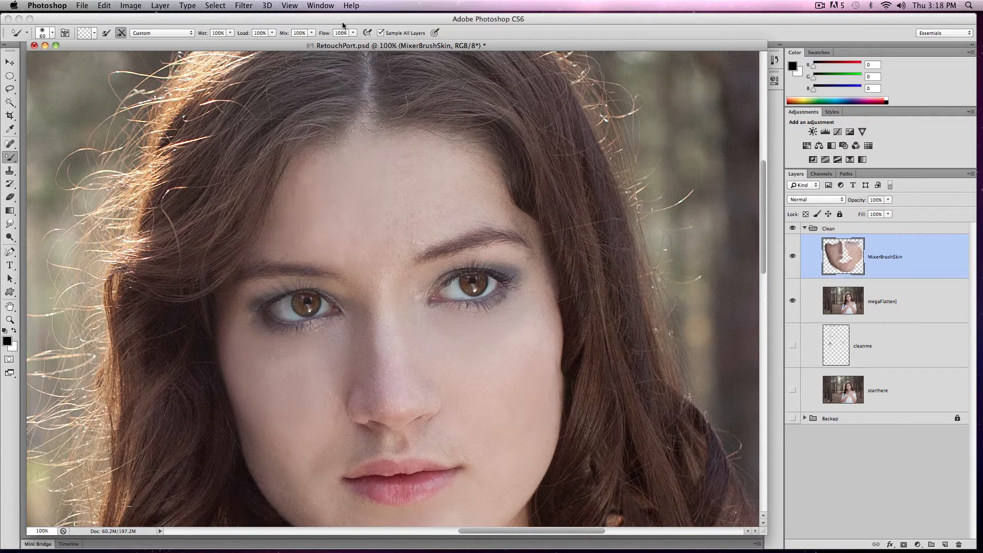
Step: Set the Mixer Brush's Wet to 10%, Load to 38%, Mix to 32% and Flow to 12%
{"action": "left_click", "coordinate": [230, 33]}
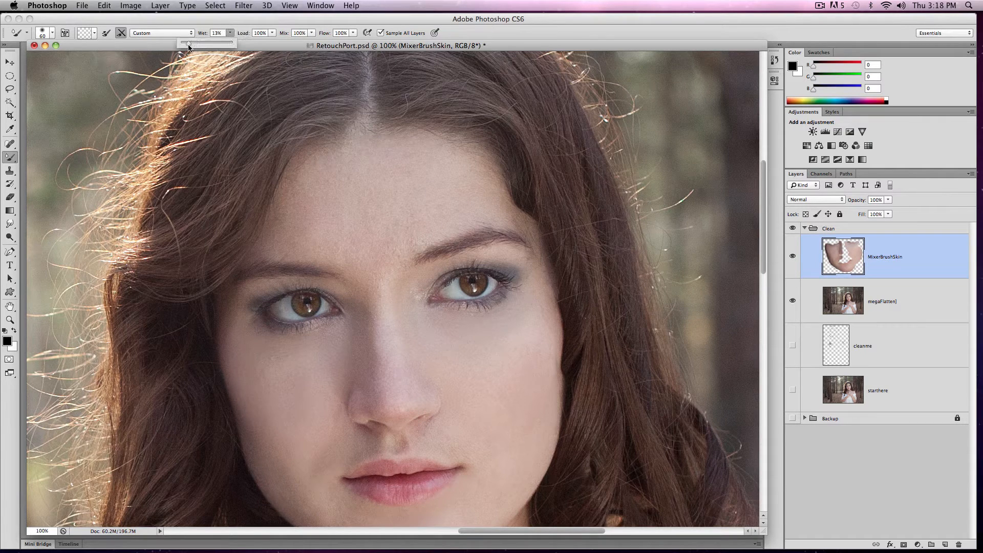
{"action": "left_click", "coordinate": [272, 33]}
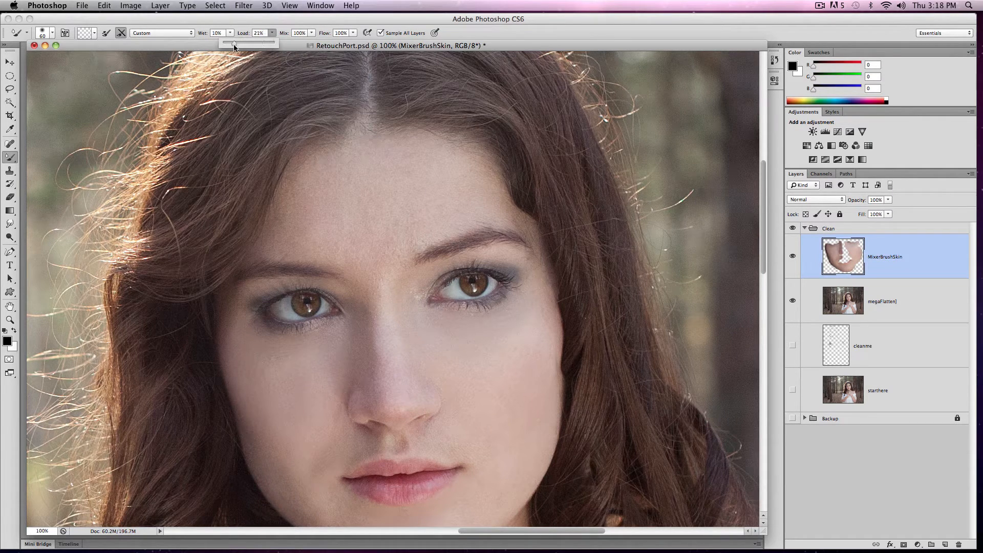
{"action": "left_click", "coordinate": [312, 33]}
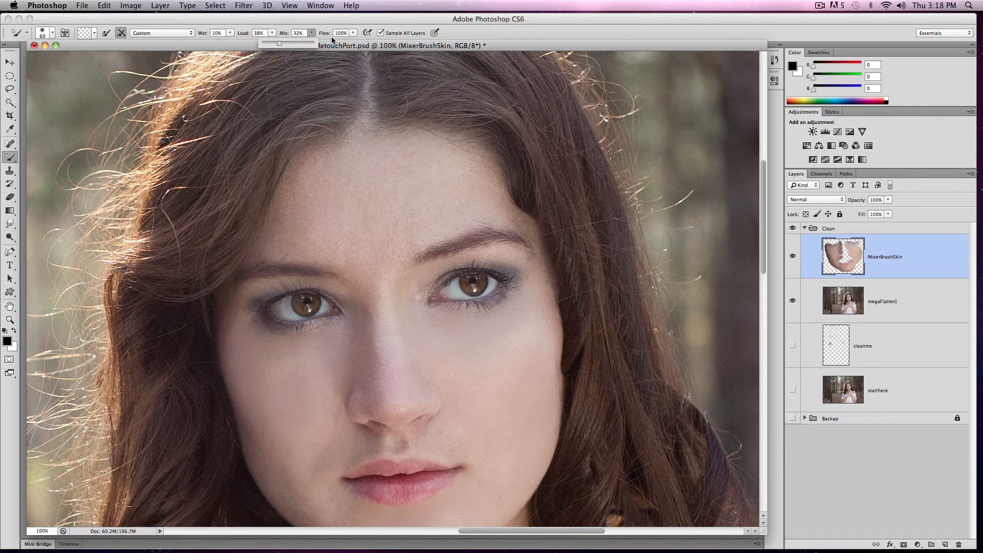
{"action": "left_click", "coordinate": [354, 33]}
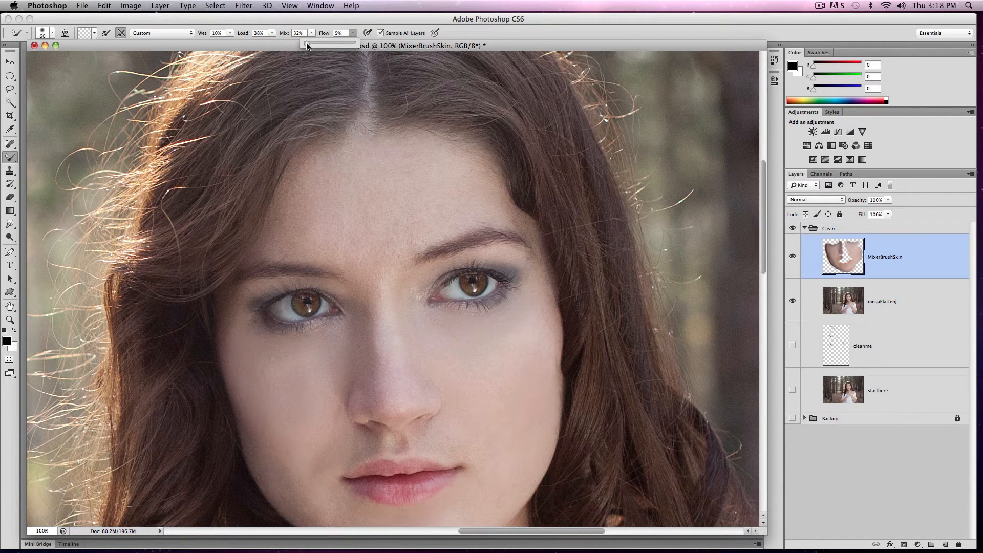
{"action": "left_click", "coordinate": [314, 193]}
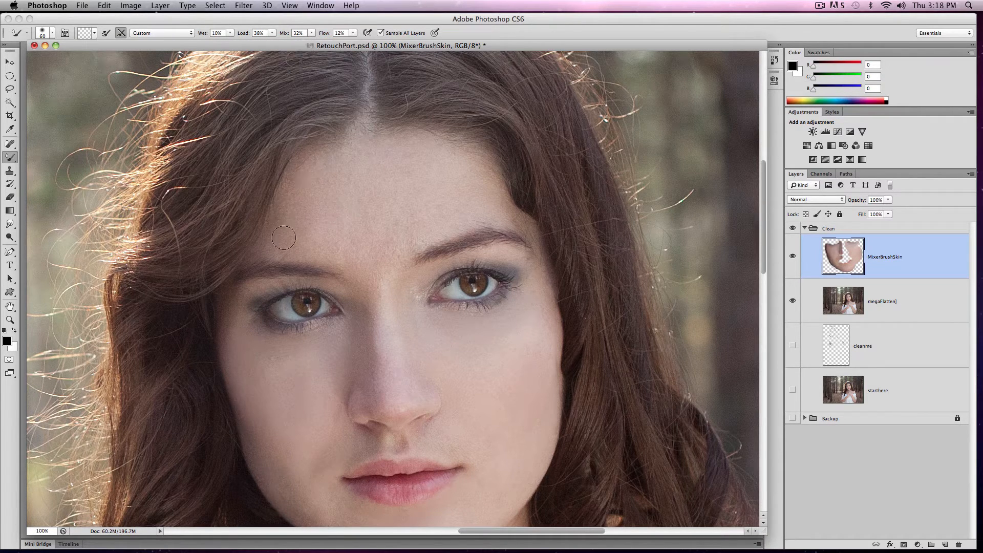
Step: Blend the forehead, the area between the brows, the neck and the upper chest on MixerBrushSkin
{"action": "mouse_move", "coordinate": [324, 177]}
{"action": "left_mouse_down"}
{"action": "mouse_move", "coordinate": [341, 259]}
{"action": "mouse_move", "coordinate": [352, 257]}
{"action": "mouse_move", "coordinate": [363, 208]}
{"action": "mouse_move", "coordinate": [364, 226]}
{"action": "mouse_move", "coordinate": [432, 223]}
{"action": "left_mouse_up"}
{"action": "mouse_move", "coordinate": [503, 193]}
{"action": "left_mouse_down"}
{"action": "mouse_move", "coordinate": [486, 189]}
{"action": "mouse_move", "coordinate": [412, 231]}
{"action": "mouse_move", "coordinate": [393, 258]}
{"action": "mouse_move", "coordinate": [367, 257]}
{"action": "mouse_move", "coordinate": [371, 270]}
{"action": "mouse_move", "coordinate": [335, 279]}
{"action": "mouse_move", "coordinate": [348, 279]}
{"action": "left_mouse_up"}
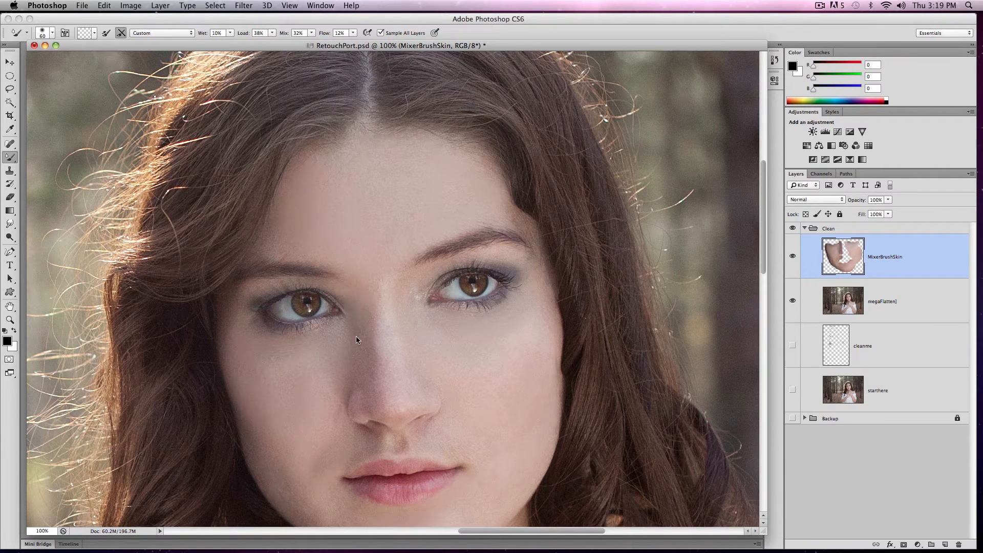
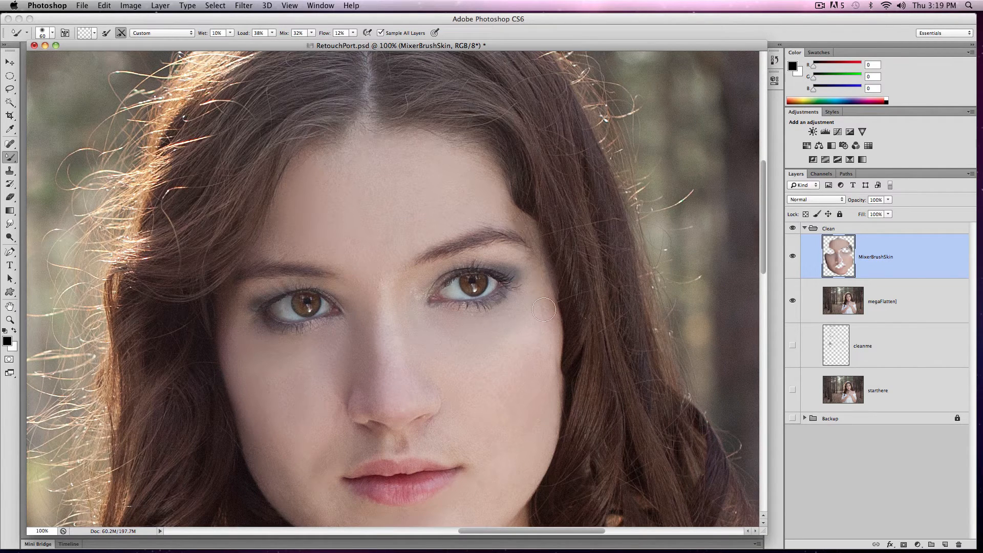
{"action": "left_click_drag", "start_coordinate": [467, 458], "coordinate": [476, 115]}
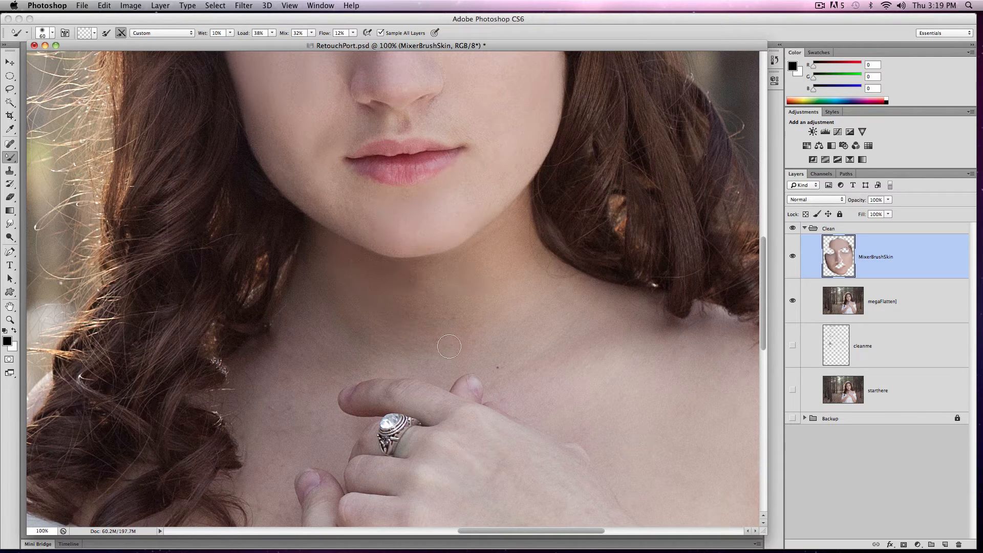
{"action": "mouse_move", "coordinate": [294, 382]}
{"action": "left_mouse_down"}
{"action": "mouse_move", "coordinate": [312, 372]}
{"action": "mouse_move", "coordinate": [326, 396]}
{"action": "left_mouse_up"}
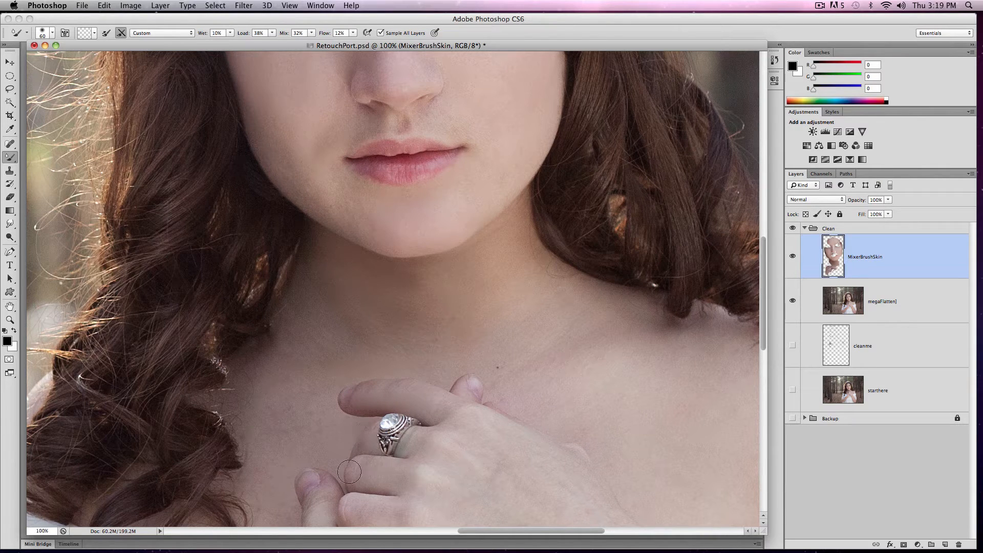
Step: Blend the skin of the bare shoulder, chest and folded hands on MixerBrushSkin
{"action": "left_click_drag", "start_coordinate": [604, 422], "coordinate": [442, 201]}
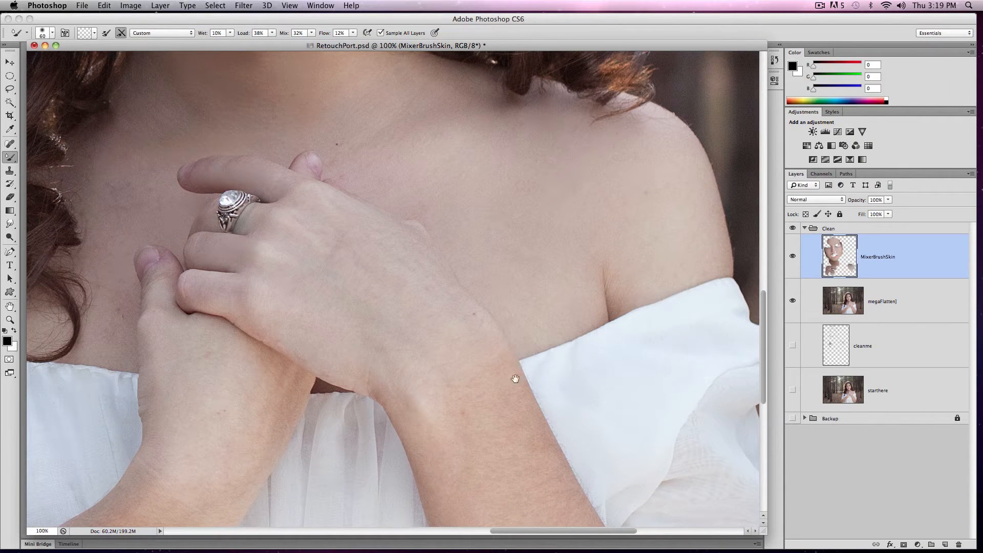
{"action": "left_click_drag", "start_coordinate": [516, 377], "coordinate": [417, 261]}
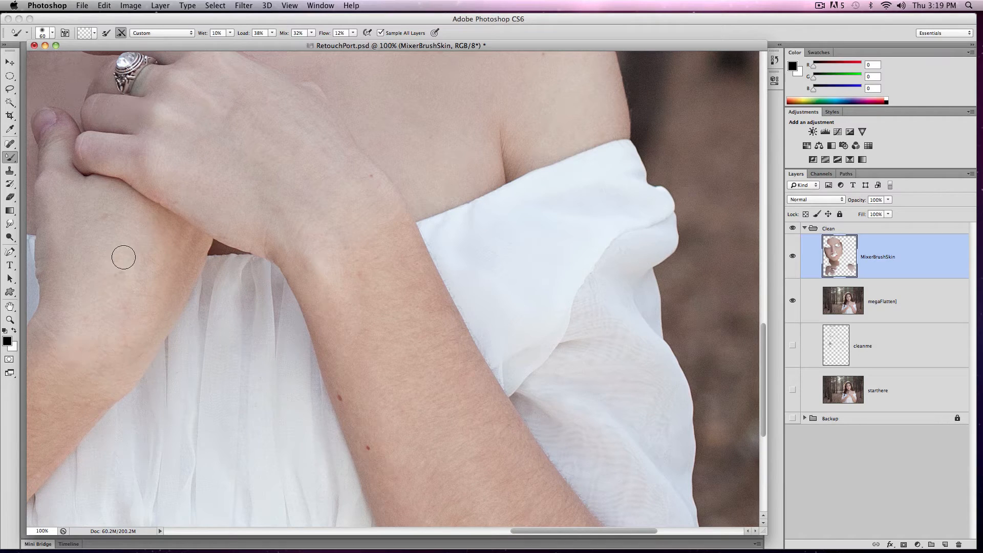
{"action": "mouse_move", "coordinate": [92, 225]}
{"action": "left_mouse_down"}
{"action": "mouse_move", "coordinate": [66, 248]}
{"action": "mouse_move", "coordinate": [55, 281]}
{"action": "mouse_move", "coordinate": [64, 210]}
{"action": "left_mouse_up"}
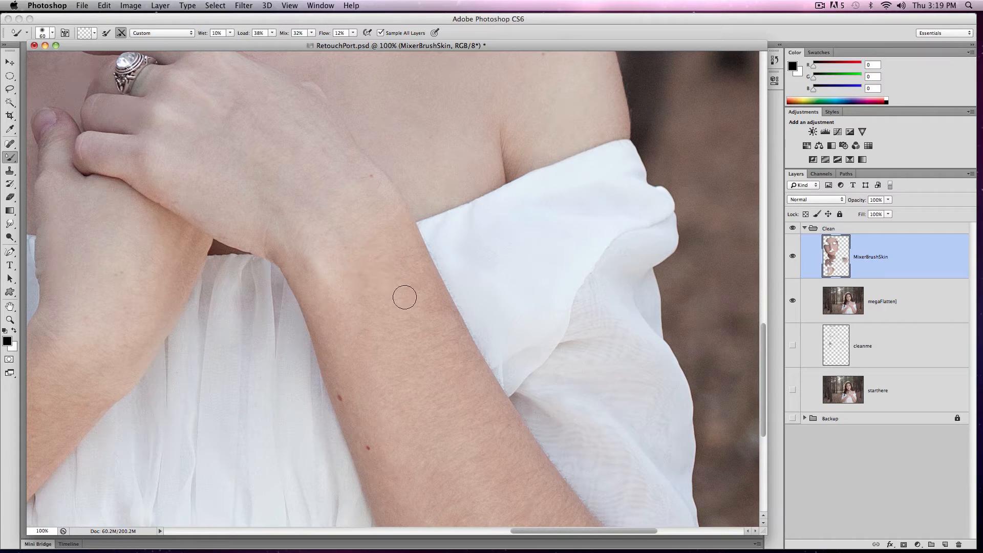
Step: Blend the skin along the forearm beside the white sleeve, from the wrist towards the elbow
{"action": "left_click_drag", "start_coordinate": [417, 336], "coordinate": [294, 212]}
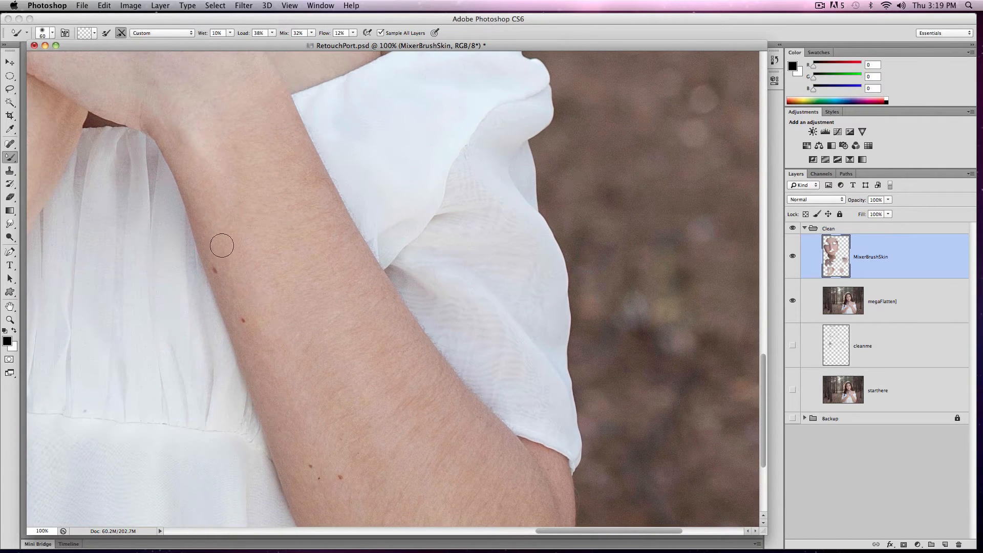
{"action": "left_click", "coordinate": [247, 261]}
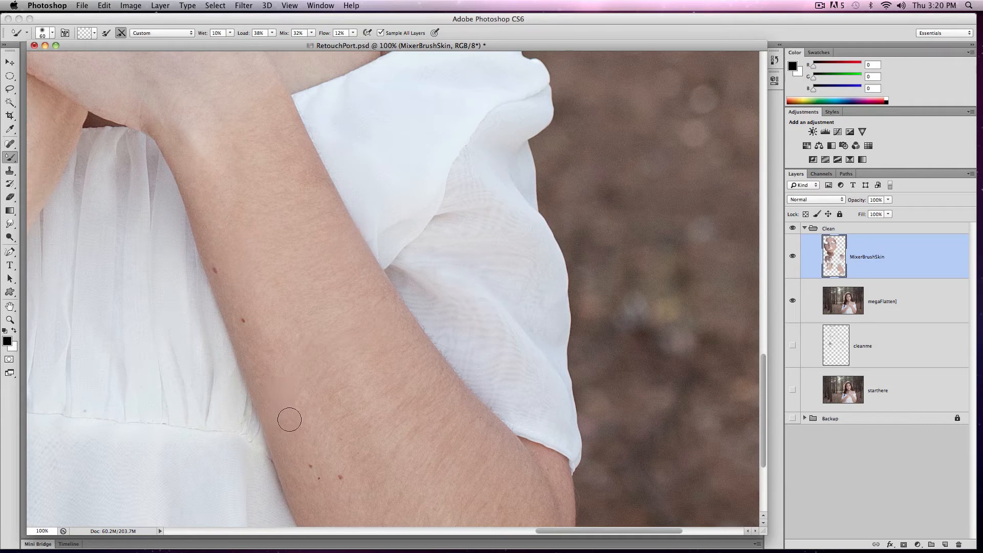
{"action": "left_click_drag", "start_coordinate": [369, 357], "coordinate": [351, 398]}
{"action": "mouse_move", "coordinate": [418, 510]}
{"action": "left_mouse_down"}
{"action": "mouse_move", "coordinate": [475, 438]}
{"action": "mouse_move", "coordinate": [441, 375]}
{"action": "left_mouse_up"}
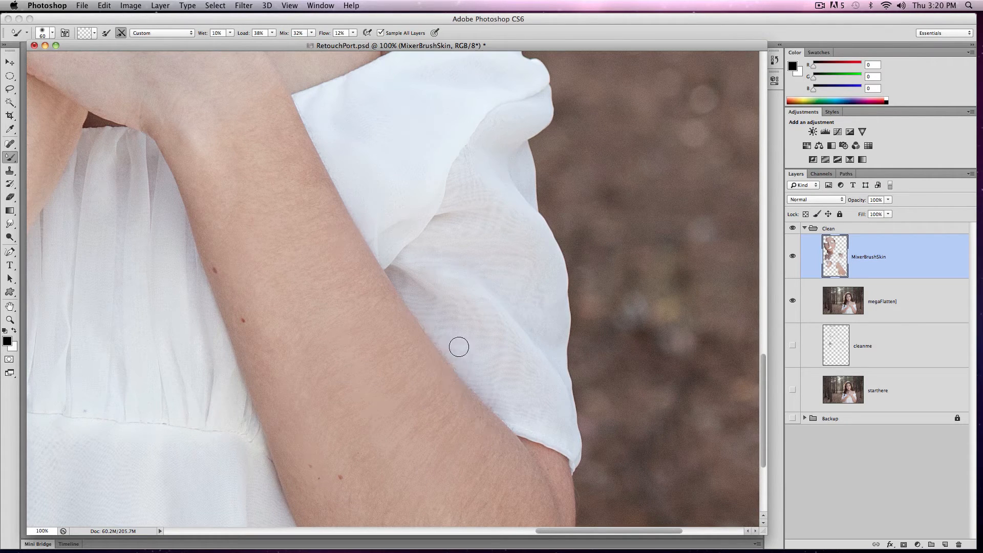
Step: Blend the elbow and its outer edge, using a 15 px Mixer Brush first and a 40 px one for the wider area
{"action": "key", "text": "bracketleft"}
{"action": "key", "text": "bracketleft"}
{"action": "key", "text": "bracketleft"}
{"action": "key", "text": "bracketleft"}
{"action": "scroll", "coordinate": [551, 487], "scroll_direction": "down", "scroll_amount": 5}
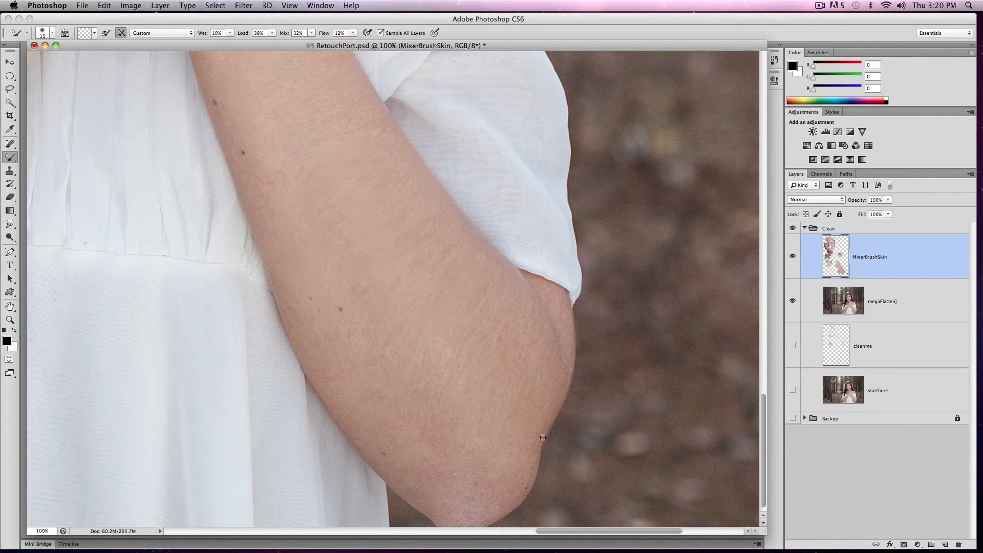
{"action": "left_click_drag", "start_coordinate": [526, 435], "coordinate": [455, 426]}
{"action": "key", "text": "bracketright"}
{"action": "key", "text": "bracketright"}
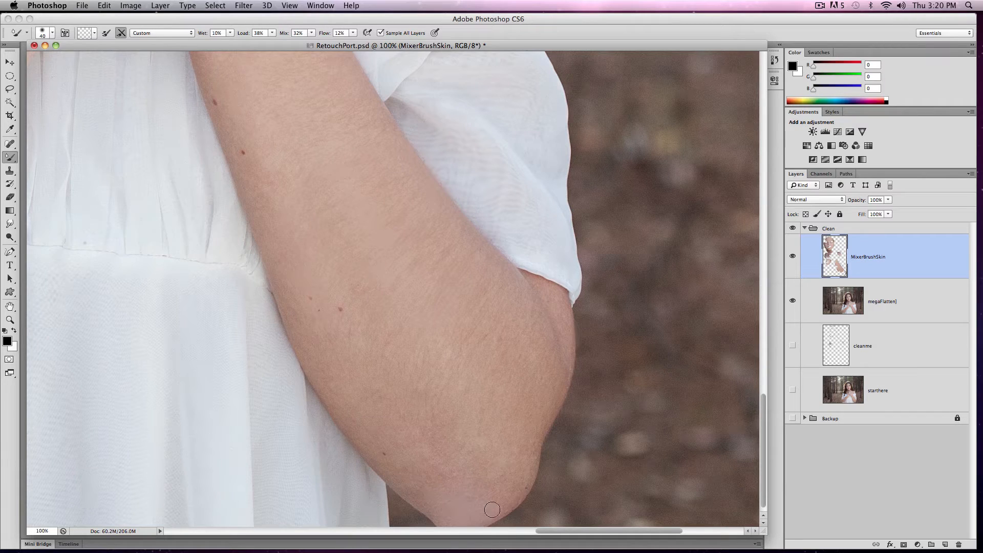
{"action": "mouse_move", "coordinate": [512, 491]}
{"action": "left_mouse_down"}
{"action": "mouse_move", "coordinate": [466, 471]}
{"action": "mouse_move", "coordinate": [447, 431]}
{"action": "mouse_move", "coordinate": [441, 402]}
{"action": "mouse_move", "coordinate": [454, 340]}
{"action": "mouse_move", "coordinate": [413, 430]}
{"action": "mouse_move", "coordinate": [392, 406]}
{"action": "mouse_move", "coordinate": [388, 347]}
{"action": "mouse_move", "coordinate": [359, 293]}
{"action": "mouse_move", "coordinate": [352, 380]}
{"action": "mouse_move", "coordinate": [330, 371]}
{"action": "mouse_move", "coordinate": [360, 288]}
{"action": "mouse_move", "coordinate": [352, 383]}
{"action": "mouse_move", "coordinate": [361, 289]}
{"action": "mouse_move", "coordinate": [417, 247]}
{"action": "mouse_move", "coordinate": [373, 362]}
{"action": "mouse_move", "coordinate": [406, 307]}
{"action": "mouse_move", "coordinate": [438, 284]}
{"action": "mouse_move", "coordinate": [462, 285]}
{"action": "mouse_move", "coordinate": [441, 334]}
{"action": "mouse_move", "coordinate": [443, 376]}
{"action": "mouse_move", "coordinate": [503, 310]}
{"action": "mouse_move", "coordinate": [507, 321]}
{"action": "mouse_move", "coordinate": [519, 307]}
{"action": "mouse_move", "coordinate": [523, 342]}
{"action": "mouse_move", "coordinate": [538, 346]}
{"action": "mouse_move", "coordinate": [533, 307]}
{"action": "mouse_move", "coordinate": [519, 297]}
{"action": "mouse_move", "coordinate": [561, 363]}
{"action": "mouse_move", "coordinate": [539, 313]}
{"action": "mouse_move", "coordinate": [562, 340]}
{"action": "left_mouse_up"}
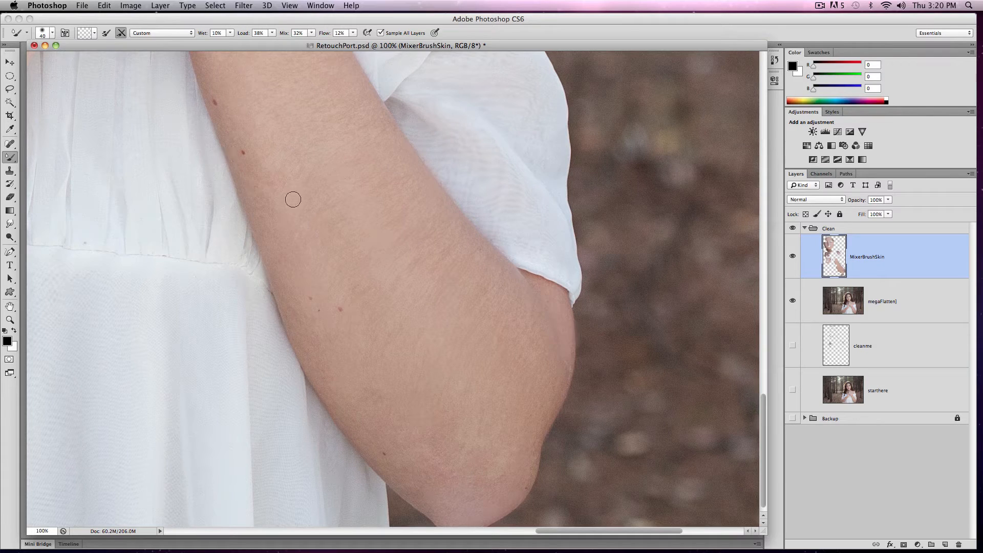
Step: Examine the retouch on the whole portrait by toggling megaFlatten and MixerBrushSkin, and inspect the lower face up close
{"action": "key", "text": "x"}
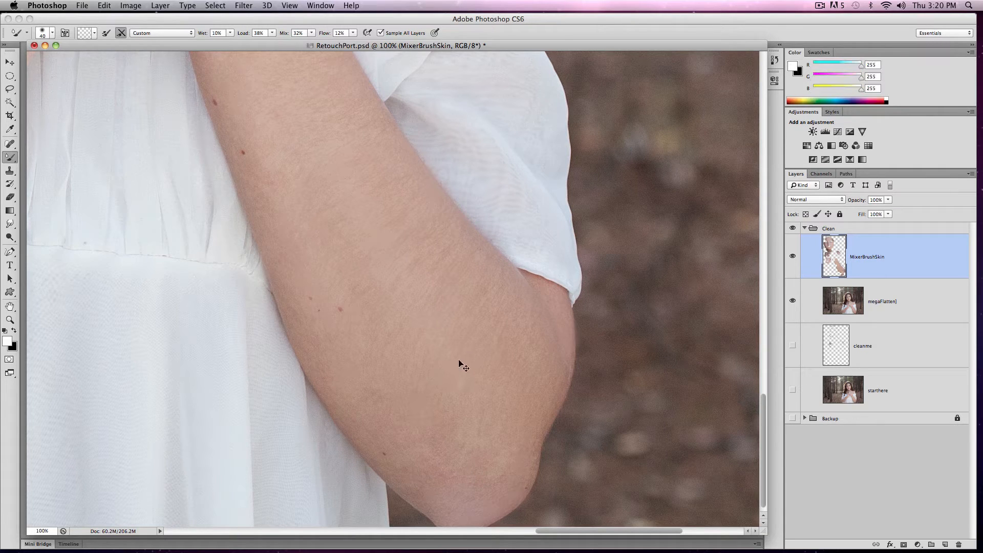
{"action": "key", "text": "x"}
{"action": "key", "text": "z"}
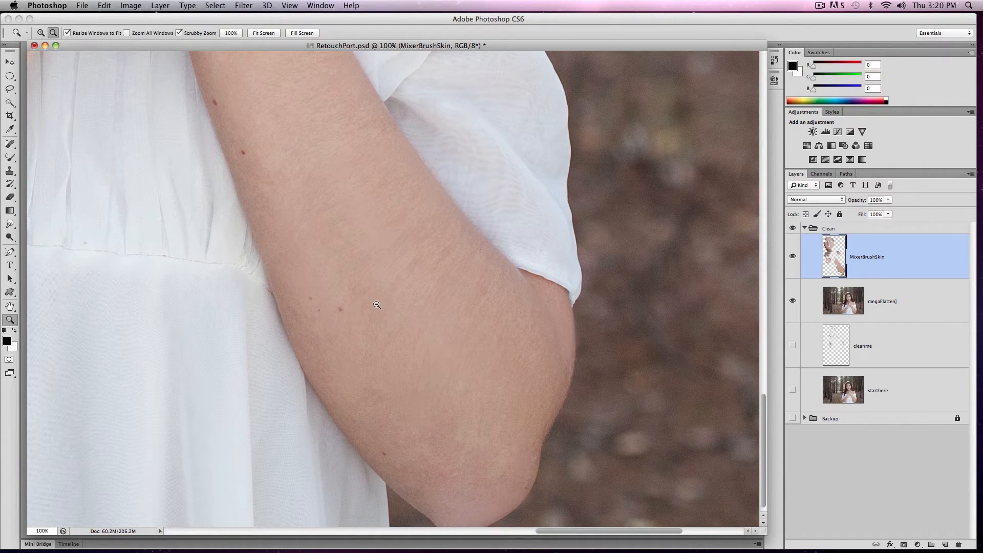
{"action": "left_click", "coordinate": [373, 303], "text": "alt"}
{"action": "left_click", "coordinate": [370, 303], "text": "alt"}
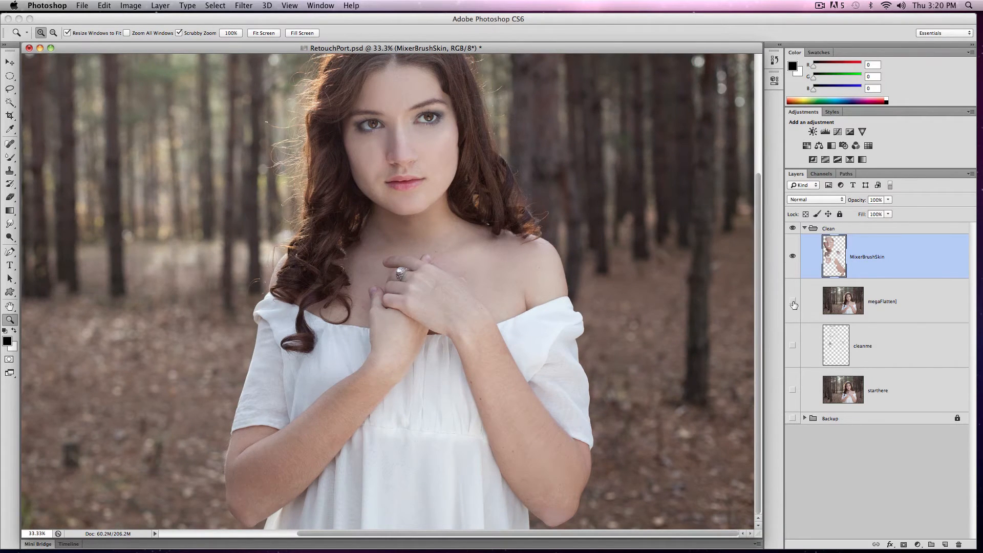
{"action": "left_click", "coordinate": [793, 304]}
{"action": "left_click", "coordinate": [792, 302]}
{"action": "left_click", "coordinate": [793, 259]}
{"action": "left_click_drag", "start_coordinate": [368, 142], "coordinate": [423, 229]}
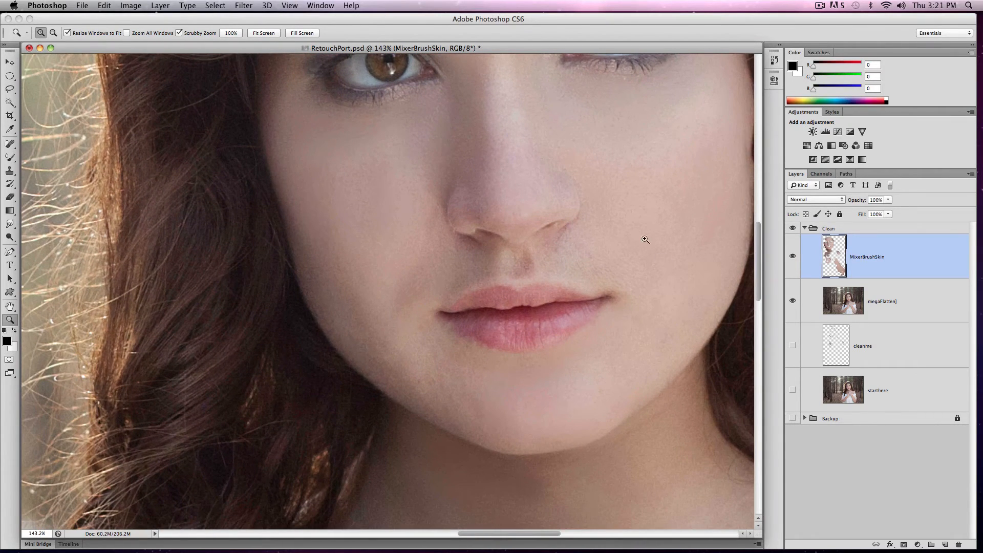
Step: Compare the lower face with the MixerBrushSkin layer hidden and shown
{"action": "key", "text": "b"}
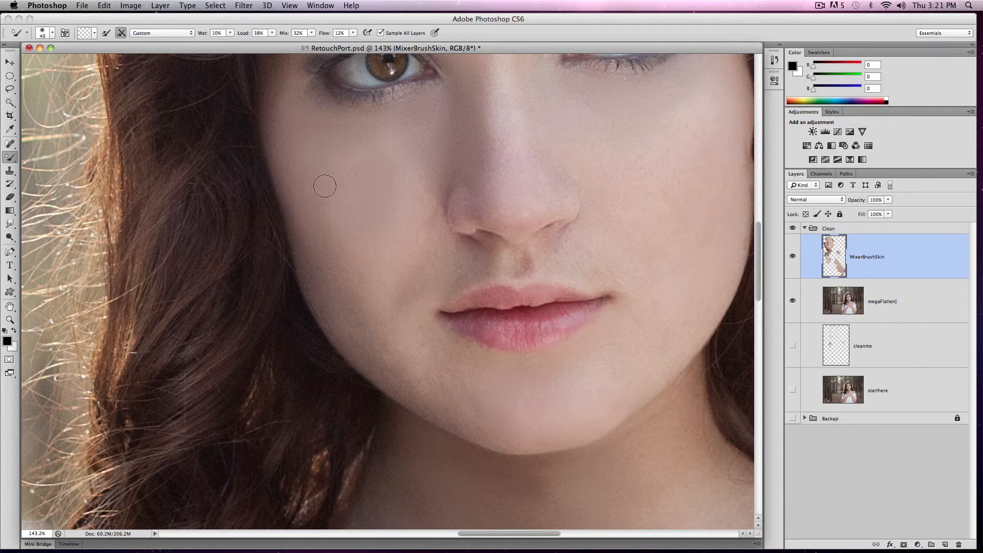
{"action": "left_click", "coordinate": [793, 256]}
{"action": "left_click", "coordinate": [793, 256]}
{"action": "key", "text": "z"}
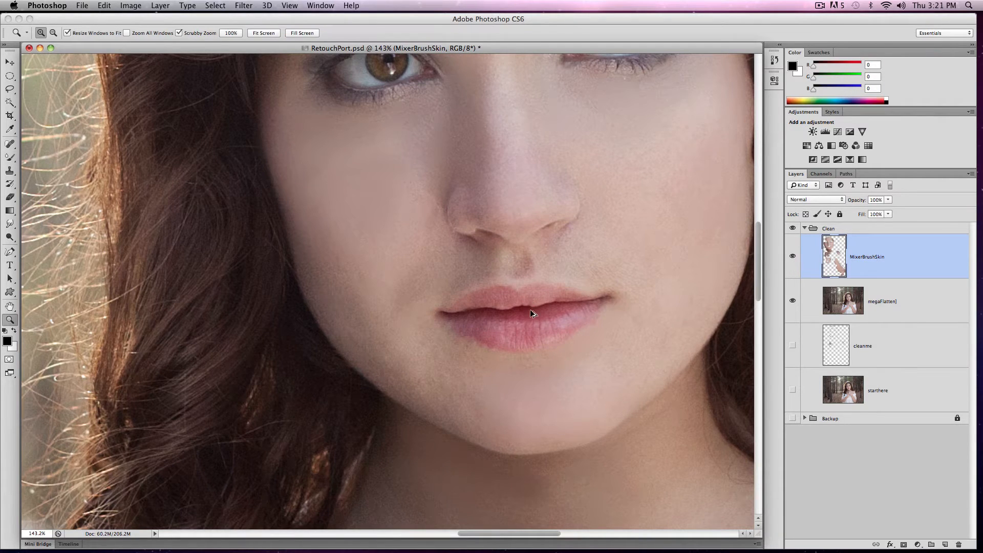
Step: Try softening the face retouch with a 30% opacity Eraser on a duplicate of MixerBrushSkin, and delete that duplicate
{"action": "key", "text": "ctrl+j"}
{"action": "left_click", "coordinate": [530, 313], "text": "alt"}
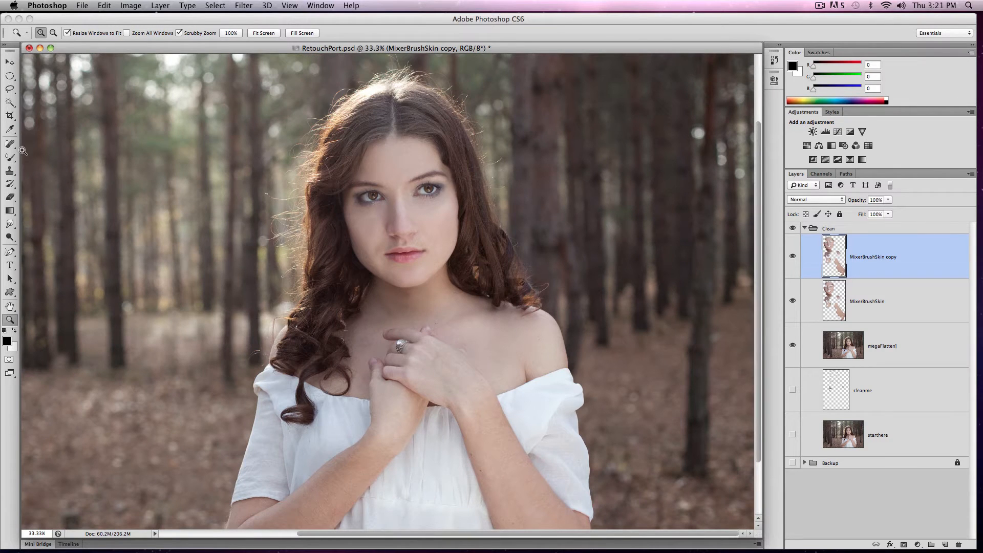
{"action": "left_click", "coordinate": [9, 197]}
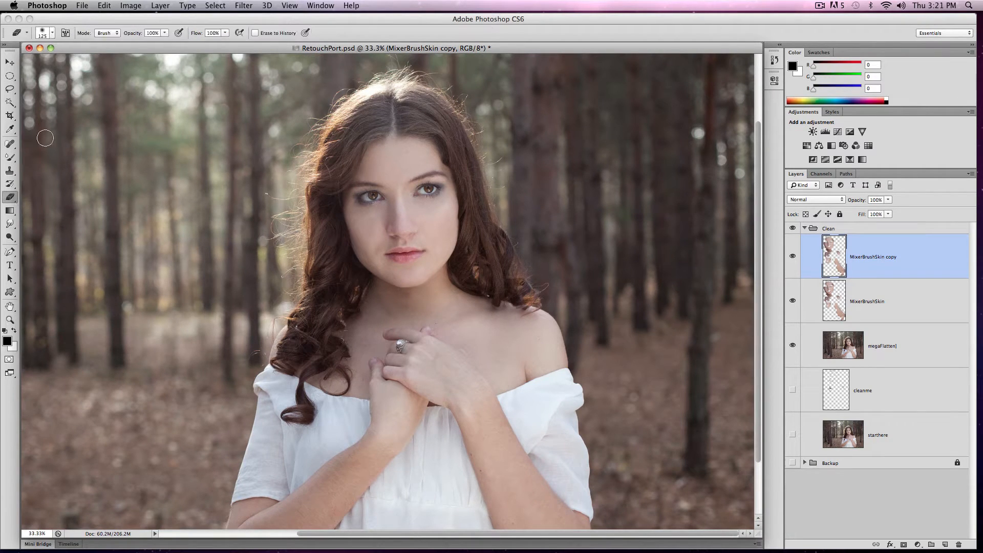
{"action": "left_click", "coordinate": [165, 33]}
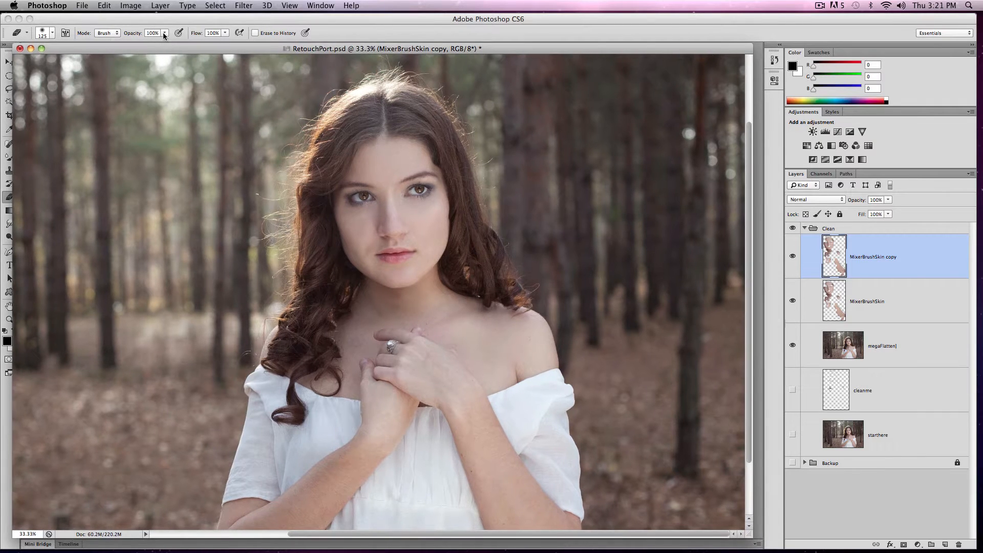
{"action": "left_click_drag", "start_coordinate": [168, 42], "coordinate": [137, 47]}
{"action": "mouse_move", "coordinate": [367, 224]}
{"action": "left_mouse_down"}
{"action": "mouse_move", "coordinate": [354, 227]}
{"action": "mouse_move", "coordinate": [362, 238]}
{"action": "mouse_move", "coordinate": [369, 218]}
{"action": "mouse_move", "coordinate": [354, 234]}
{"action": "mouse_move", "coordinate": [361, 219]}
{"action": "mouse_move", "coordinate": [368, 236]}
{"action": "mouse_move", "coordinate": [372, 221]}
{"action": "left_mouse_up"}
{"action": "mouse_move", "coordinate": [943, 266]}
{"action": "left_mouse_down"}
{"action": "mouse_move", "coordinate": [964, 551]}
{"action": "mouse_move", "coordinate": [958, 544]}
{"action": "left_mouse_up"}
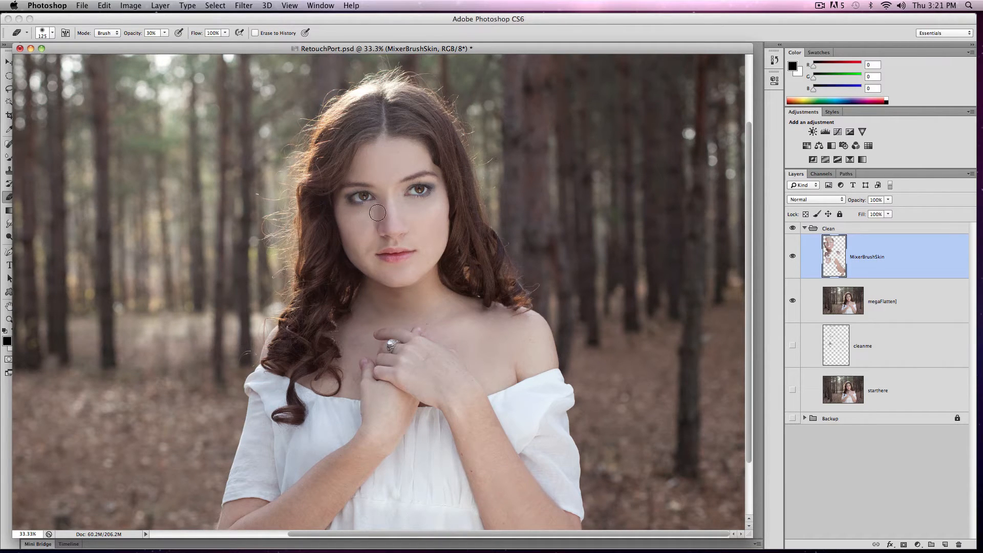
Step: Inspect the retouched face up close, and compare the whole portrait with MixerBrushSkin hidden and shown
{"action": "key", "text": "z"}
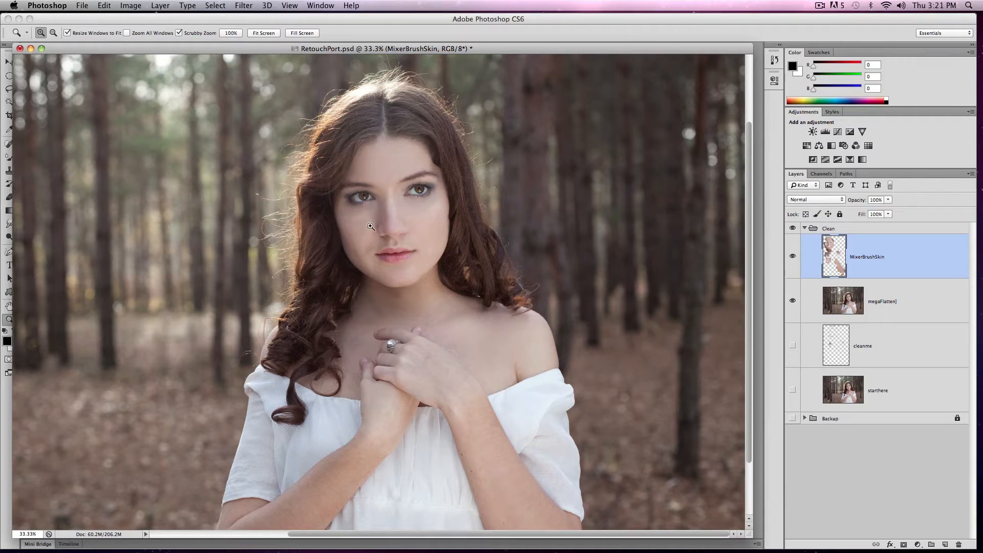
{"action": "left_click", "coordinate": [375, 226]}
{"action": "left_click", "coordinate": [400, 300]}
{"action": "left_click", "coordinate": [400, 300]}
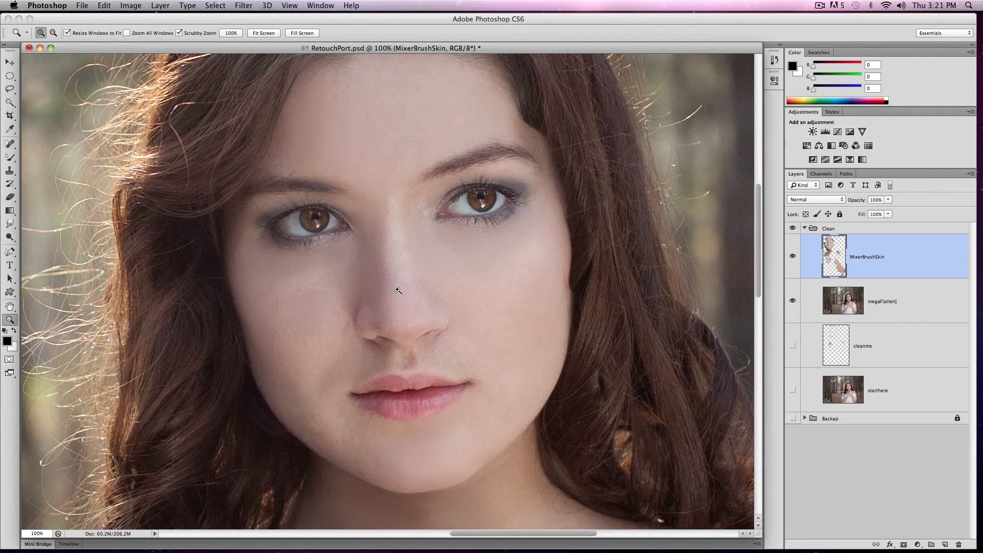
{"action": "left_click", "coordinate": [401, 288], "text": "alt"}
{"action": "left_click", "coordinate": [402, 288], "text": "alt"}
{"action": "left_click", "coordinate": [402, 288], "text": "alt"}
{"action": "left_click", "coordinate": [407, 289], "text": "alt"}
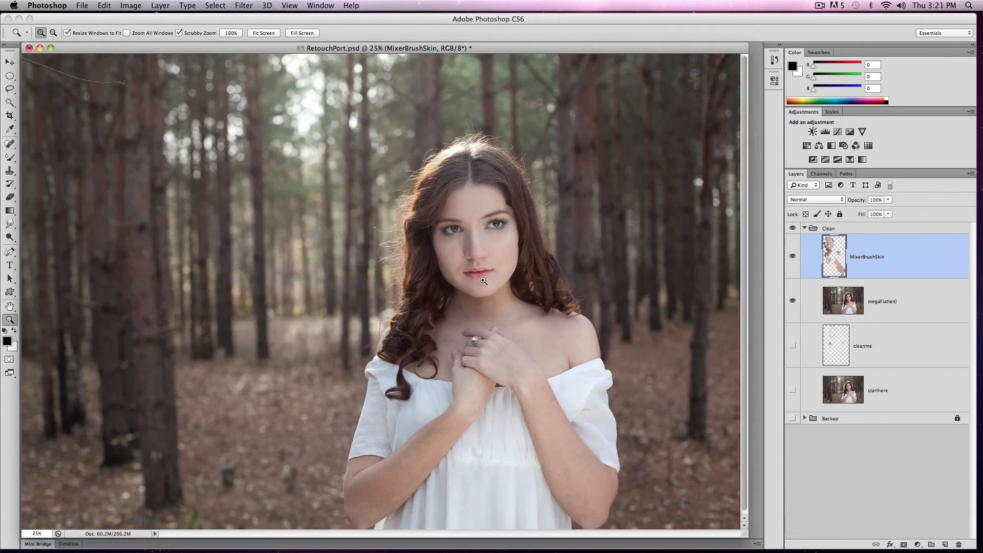
{"action": "left_click", "coordinate": [793, 257]}
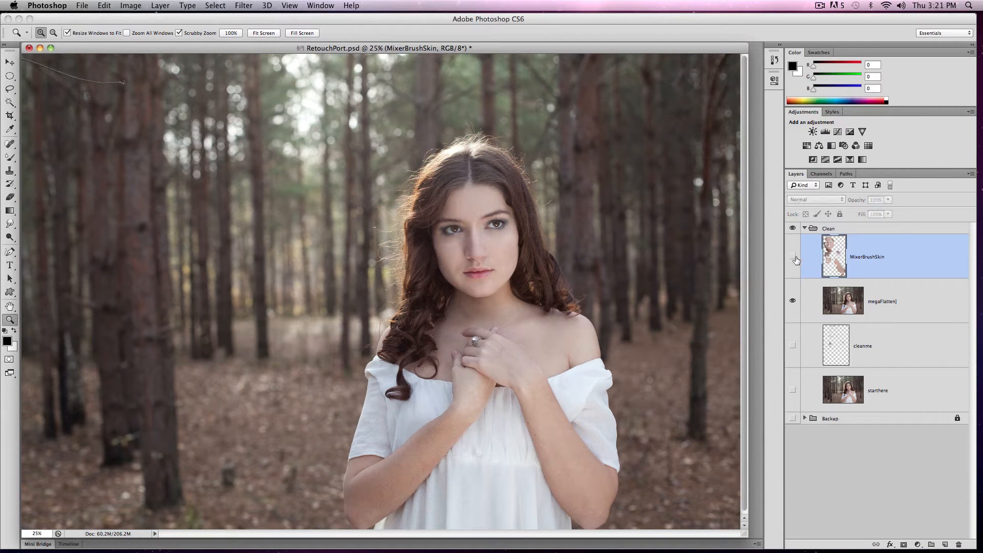
{"action": "left_click", "coordinate": [796, 261]}
{"action": "left_click", "coordinate": [796, 264]}
{"action": "left_click", "coordinate": [797, 263]}
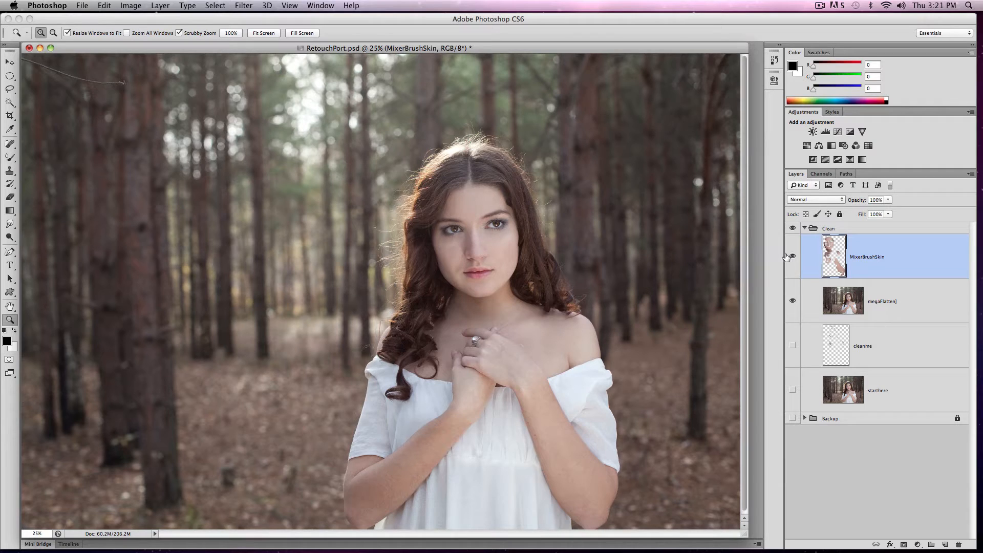
Step: Collapse the Clean group, stamp all visible layers into a new layer above it, and name that layer ColorFUN
{"action": "left_click", "coordinate": [805, 229]}
{"action": "left_click", "coordinate": [829, 228]}
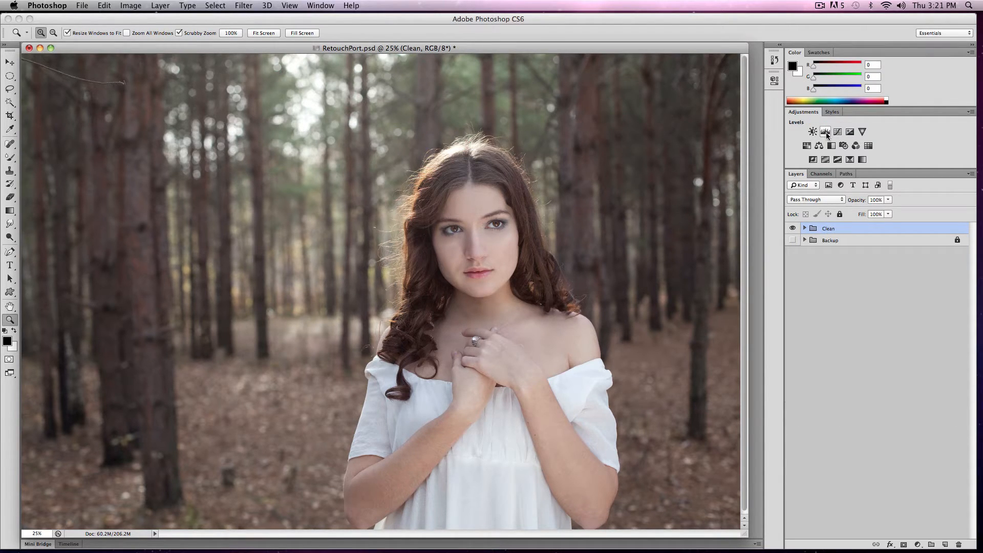
{"action": "key", "text": "alt+shift+super+e"}
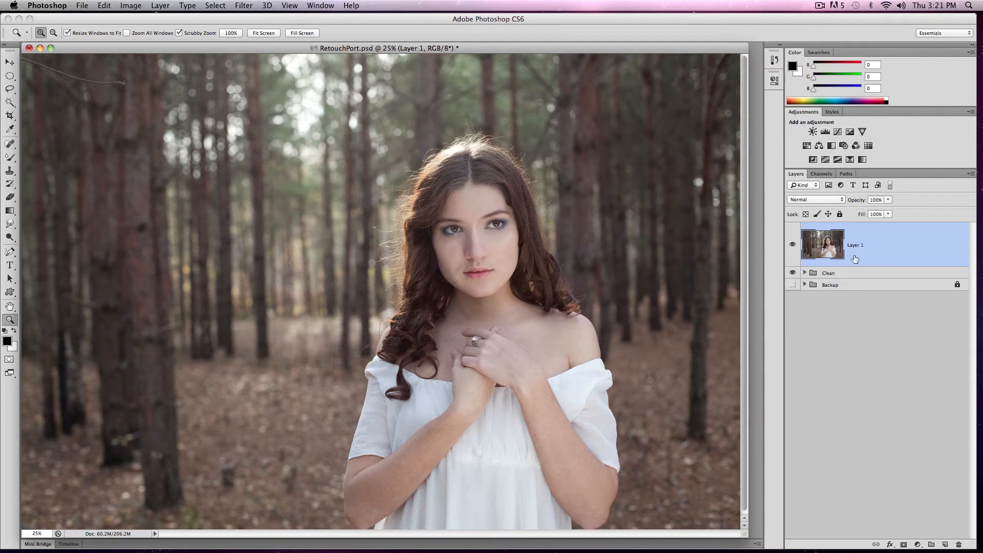
{"action": "double_click", "coordinate": [855, 245]}
{"action": "type", "text": "ColorFUN"}
{"action": "key", "text": "Return"}
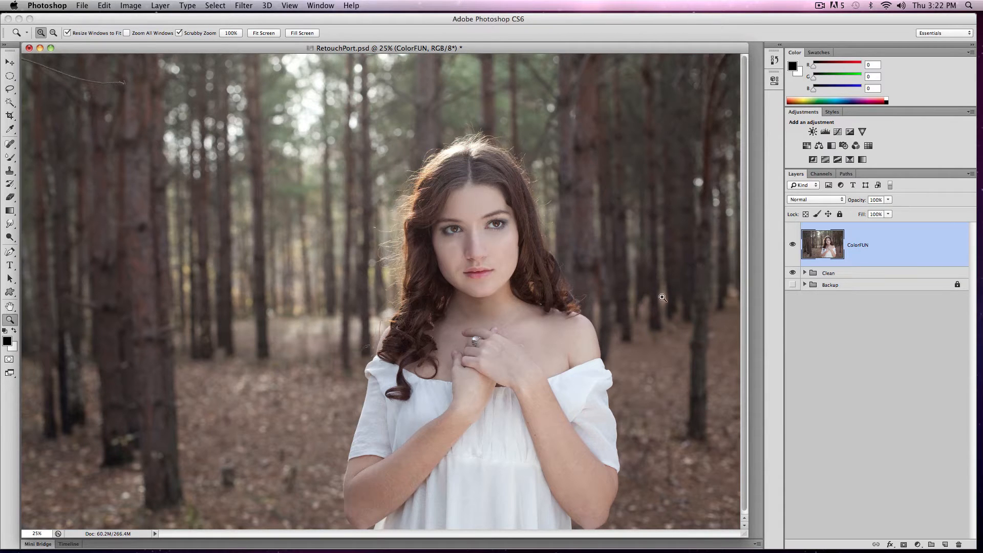
Step: Switch from the Mixer Brush to the regular Brush tool and set its opacity and flow to 100%
{"action": "left_click", "coordinate": [10, 158]}
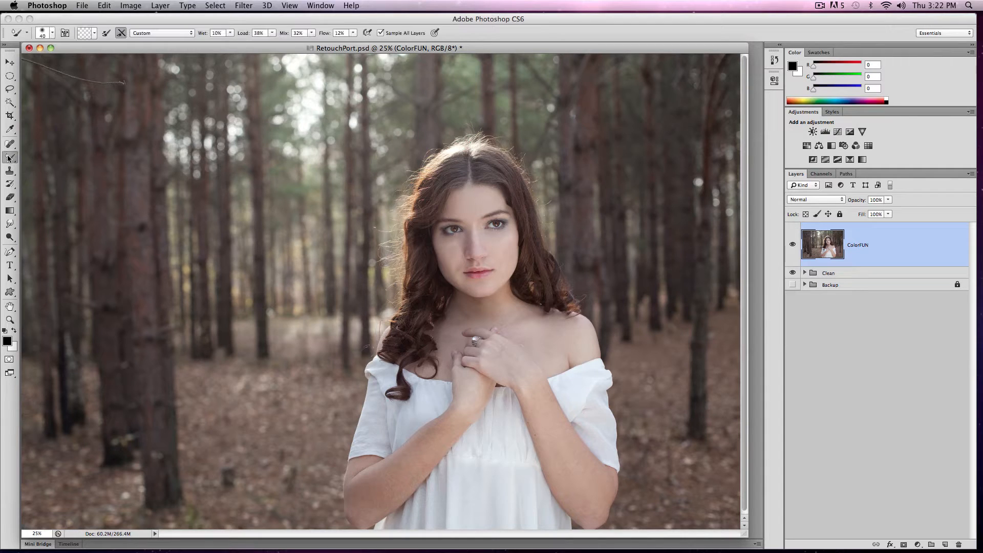
{"action": "left_click", "coordinate": [42, 155]}
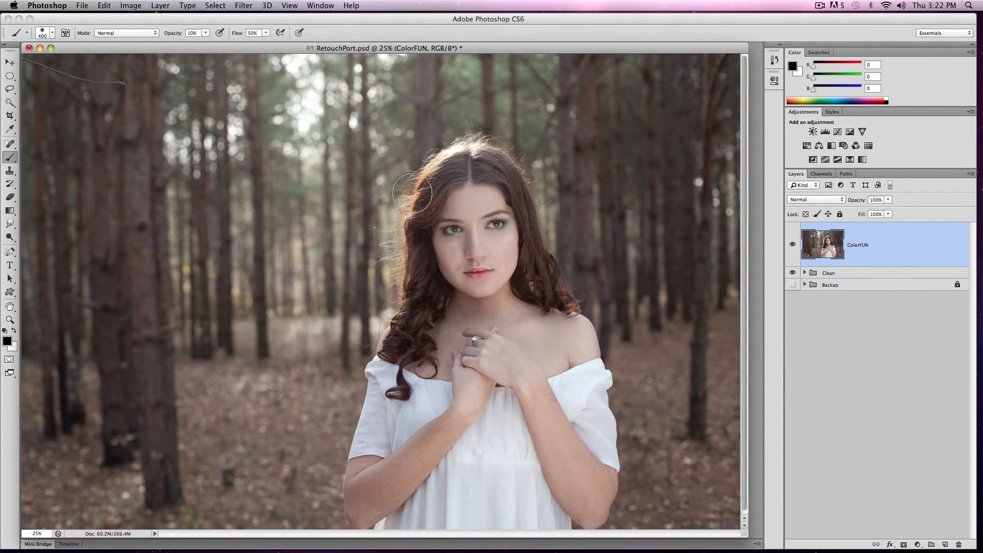
{"action": "left_click", "coordinate": [206, 33]}
{"action": "left_click", "coordinate": [266, 33]}
{"action": "left_click_drag", "start_coordinate": [266, 43], "coordinate": [331, 40]}
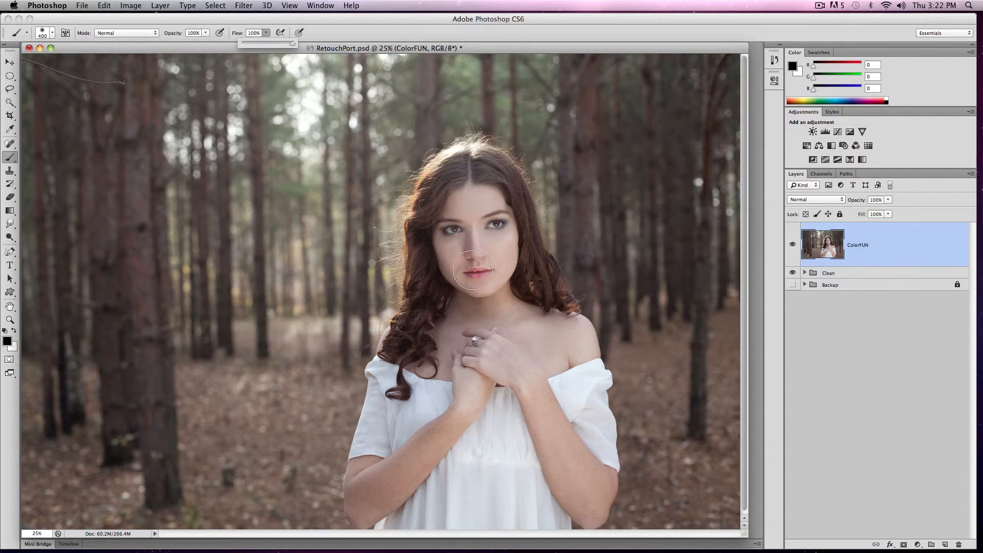
Step: Add a Color Balance adjustment above ColorFUN and set its midtones to Cyan–Red -25, Magenta–Green -10 and Yellow–Blue +10
{"action": "key", "text": "z"}
{"action": "left_click", "coordinate": [450, 277], "text": "alt"}
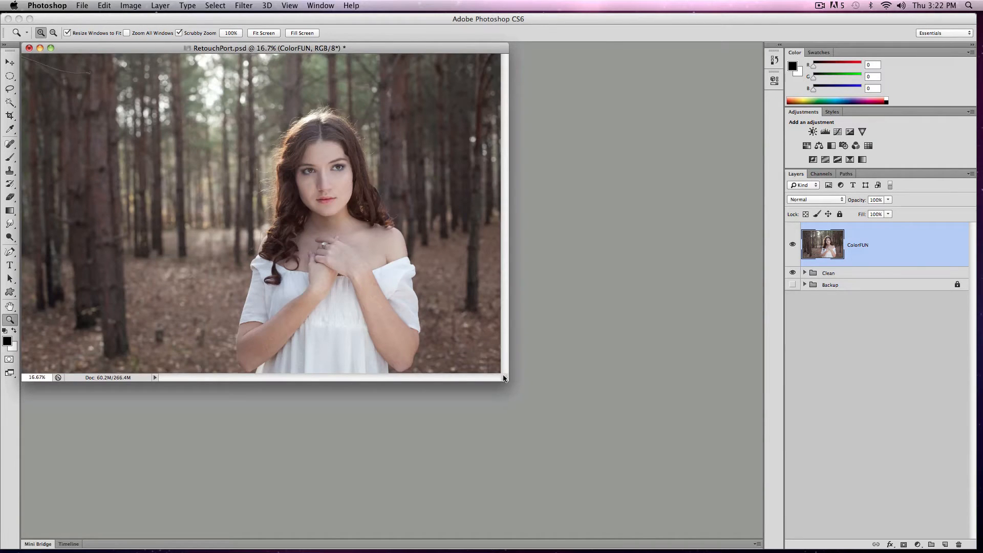
{"action": "left_click_drag", "start_coordinate": [504, 379], "coordinate": [682, 484]}
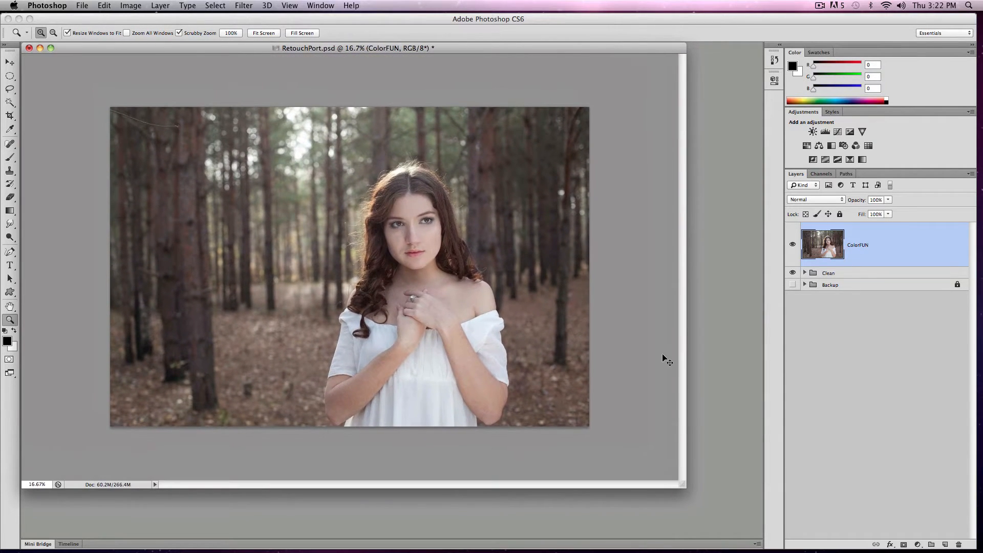
{"action": "key", "text": "super+0"}
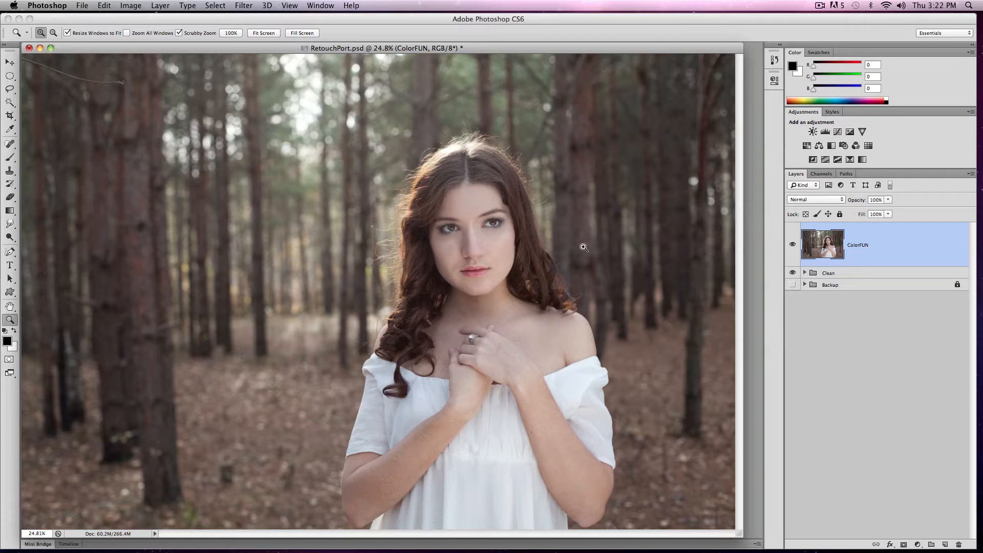
{"action": "left_click", "coordinate": [483, 216], "text": "alt"}
{"action": "left_click_drag", "start_coordinate": [534, 395], "coordinate": [719, 478]}
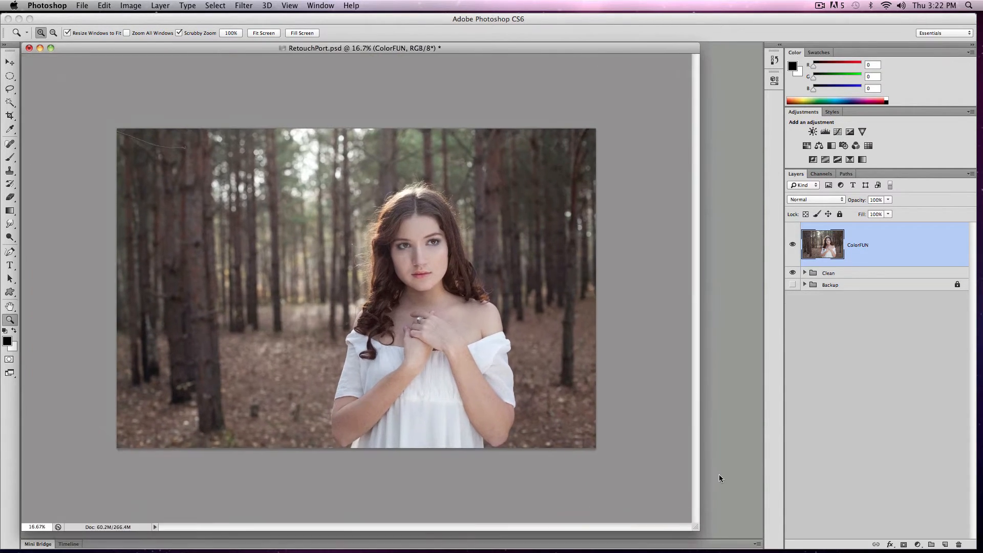
{"action": "left_click", "coordinate": [820, 146]}
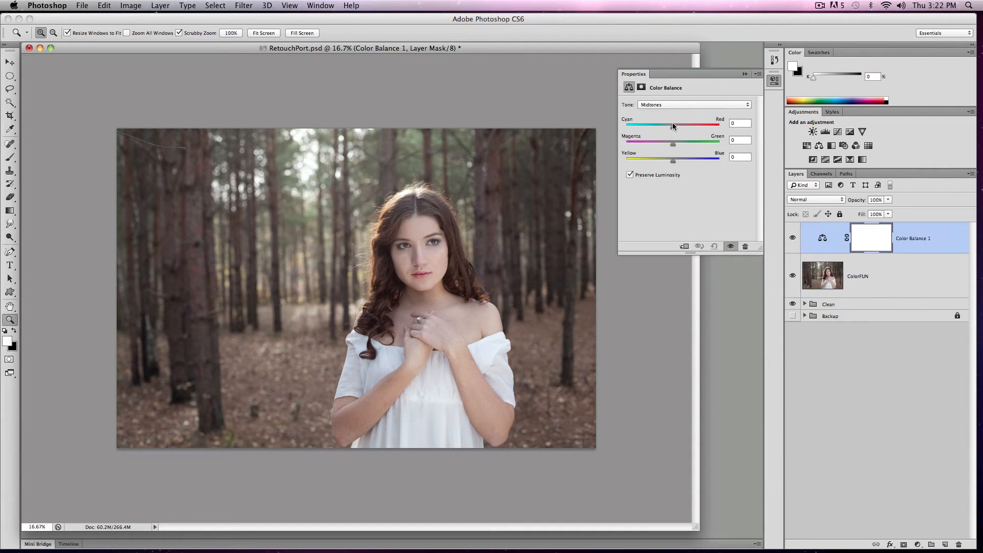
{"action": "left_click", "coordinate": [662, 104]}
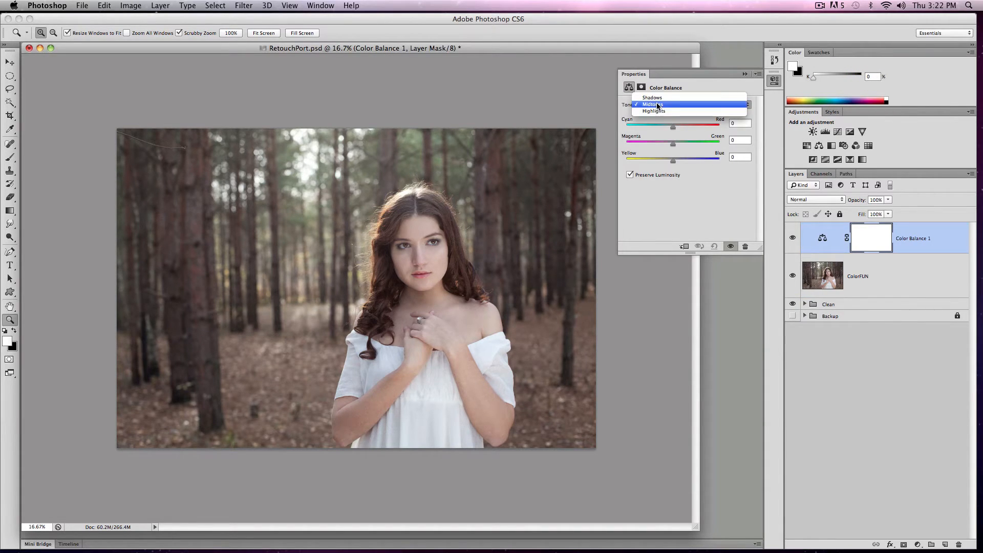
{"action": "left_click", "coordinate": [628, 110]}
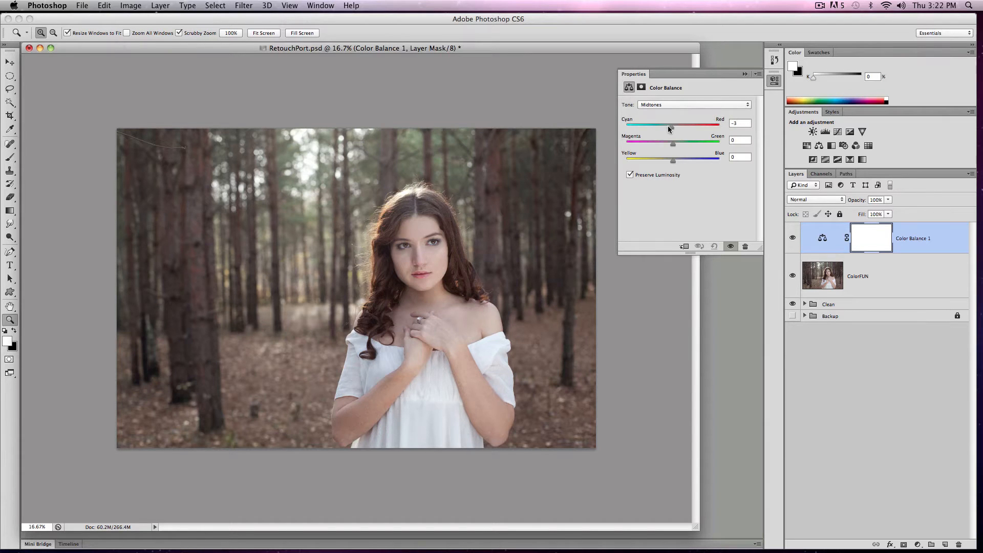
{"action": "left_click_drag", "start_coordinate": [663, 125], "coordinate": [686, 161]}
{"action": "left_click_drag", "start_coordinate": [668, 143], "coordinate": [667, 143]}
Step: In Color Balance, shift the shadows towards cyan with Magenta–Green +8 and Yellow–Blue -8, and set the highlights' Magenta–Green to -16 and Yellow–Blue to +18
{"action": "left_click", "coordinate": [670, 104]}
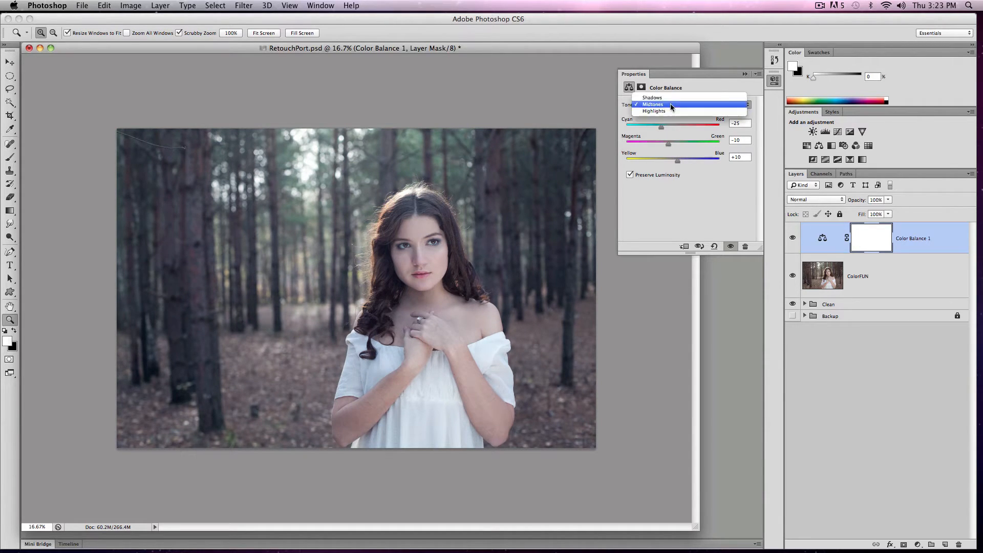
{"action": "left_click", "coordinate": [671, 96]}
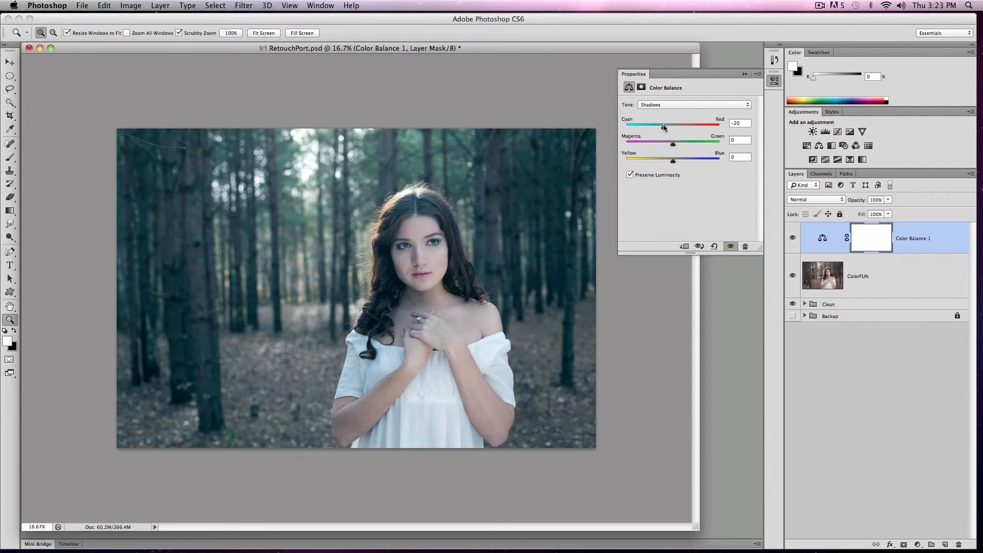
{"action": "mouse_move", "coordinate": [676, 148]}
{"action": "left_mouse_down"}
{"action": "mouse_move", "coordinate": [691, 149]}
{"action": "mouse_move", "coordinate": [677, 149]}
{"action": "mouse_move", "coordinate": [673, 164]}
{"action": "left_mouse_up"}
{"action": "left_click", "coordinate": [665, 106]}
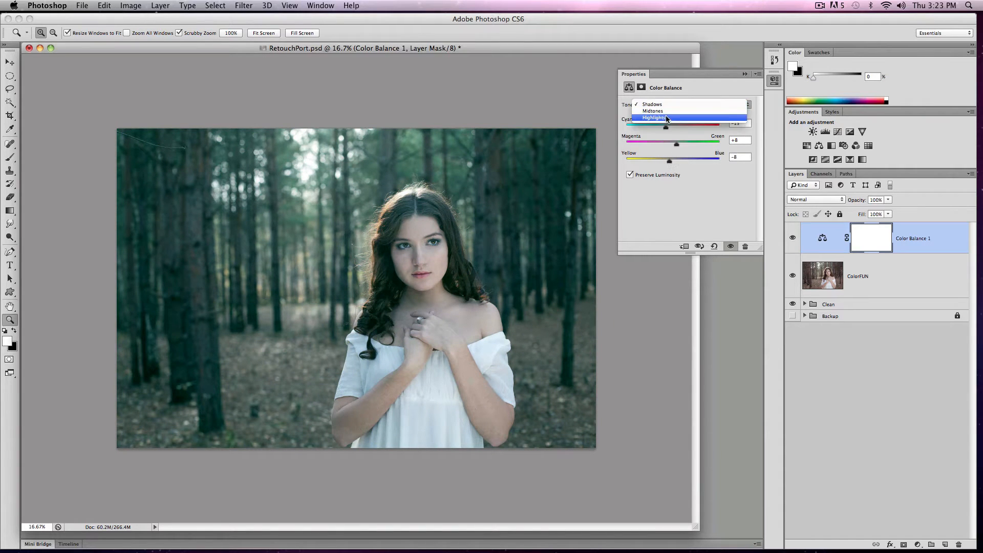
{"action": "left_click", "coordinate": [667, 125]}
{"action": "left_click_drag", "start_coordinate": [669, 163], "coordinate": [677, 130]}
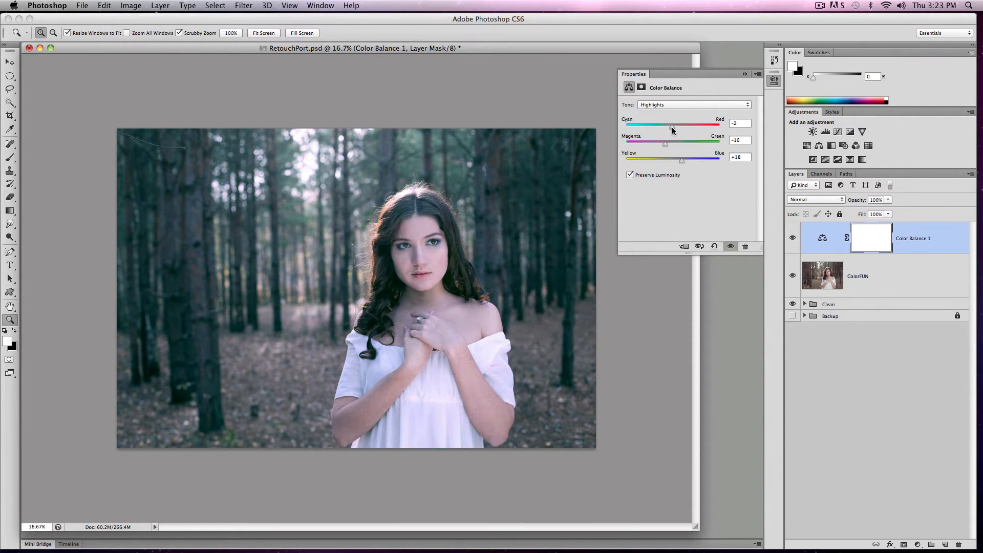
Step: Readjust the Color Balance midtones and set the shadows' Cyan–Red value to -10
{"action": "left_click", "coordinate": [670, 105]}
{"action": "left_click", "coordinate": [671, 96]}
{"action": "left_click_drag", "start_coordinate": [670, 128], "coordinate": [672, 163]}
{"action": "left_click", "coordinate": [670, 104]}
{"action": "left_click", "coordinate": [670, 98]}
{"action": "left_click_drag", "start_coordinate": [666, 127], "coordinate": [672, 126]}
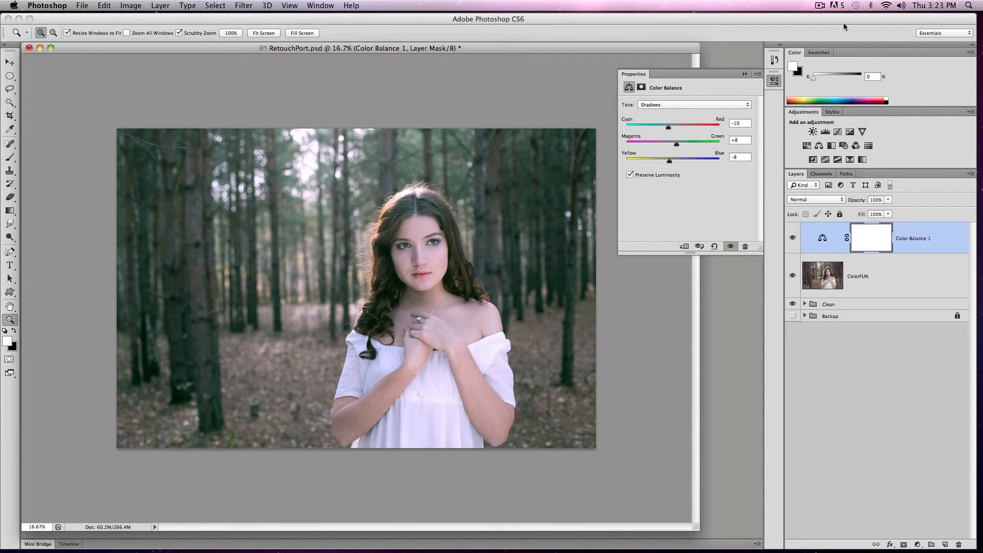
Step: Compare the color grade with the Clean and Backup versions by toggling the visibility of the layers and groups
{"action": "left_click", "coordinate": [440, 273]}
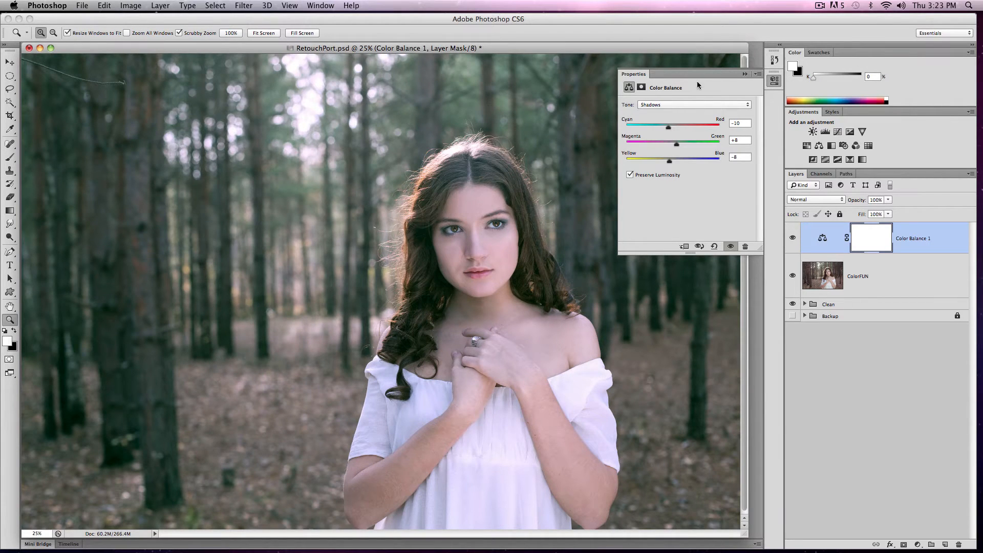
{"action": "left_click", "coordinate": [745, 74]}
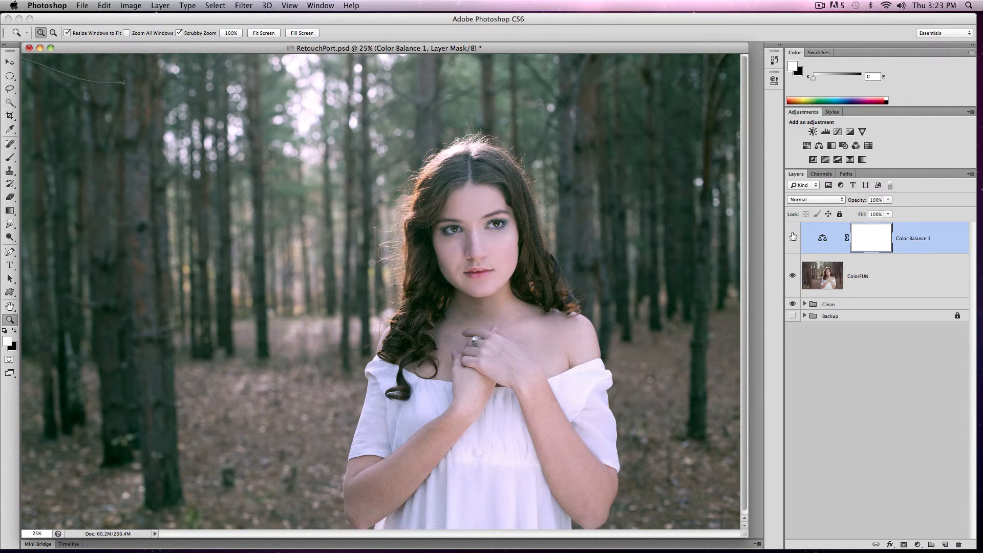
{"action": "left_click_drag", "start_coordinate": [793, 236], "coordinate": [792, 287]}
{"action": "left_click", "coordinate": [792, 316]}
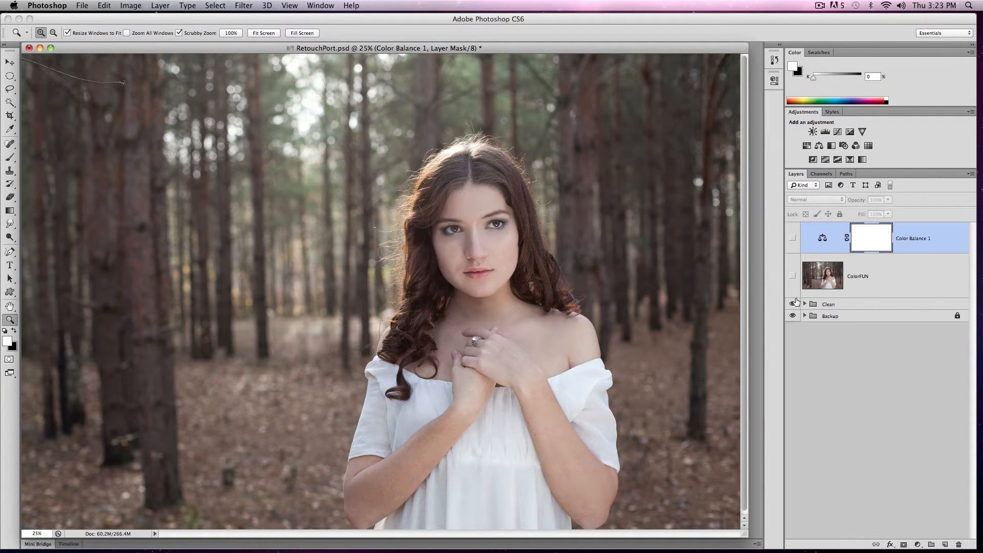
{"action": "left_click", "coordinate": [794, 304]}
{"action": "left_click", "coordinate": [794, 243]}
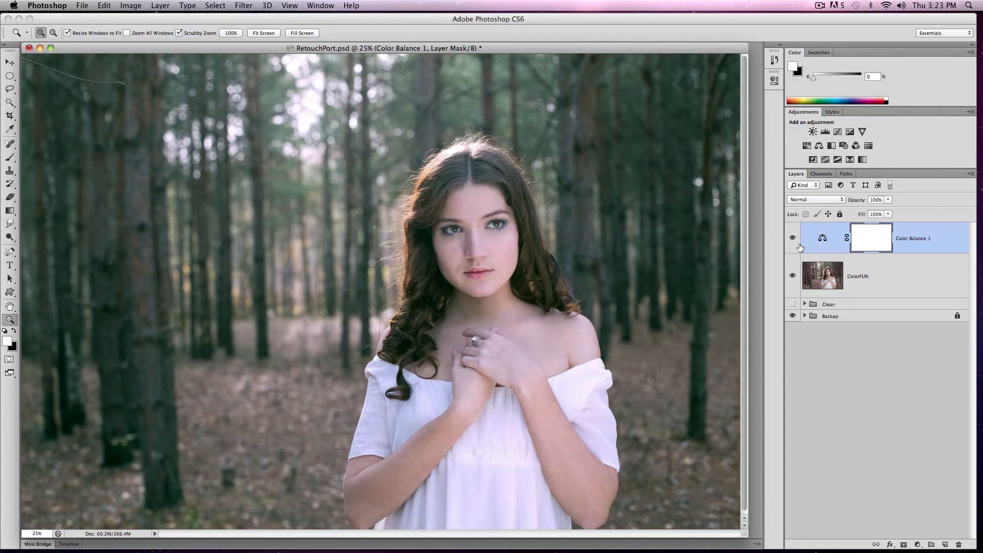
{"action": "mouse_move", "coordinate": [799, 245]}
{"action": "left_mouse_down"}
{"action": "mouse_move", "coordinate": [795, 276]}
{"action": "mouse_move", "coordinate": [799, 244]}
{"action": "left_mouse_up"}
Step: Open the Liquify filter on the ColorFUN layer
{"action": "left_click", "coordinate": [825, 283]}
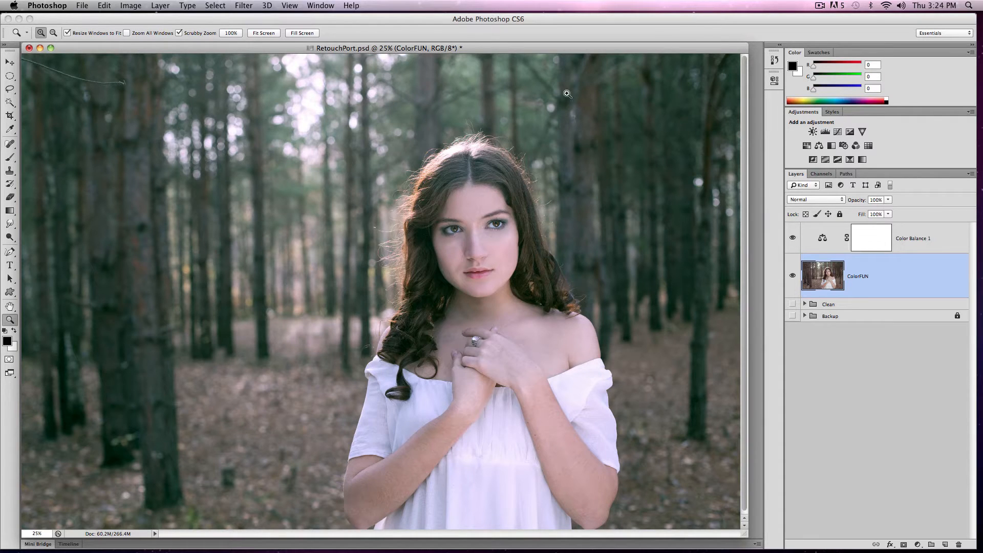
{"action": "left_click", "coordinate": [244, 5]}
{"action": "left_click", "coordinate": [303, 5]}
{"action": "left_click", "coordinate": [250, 5]}
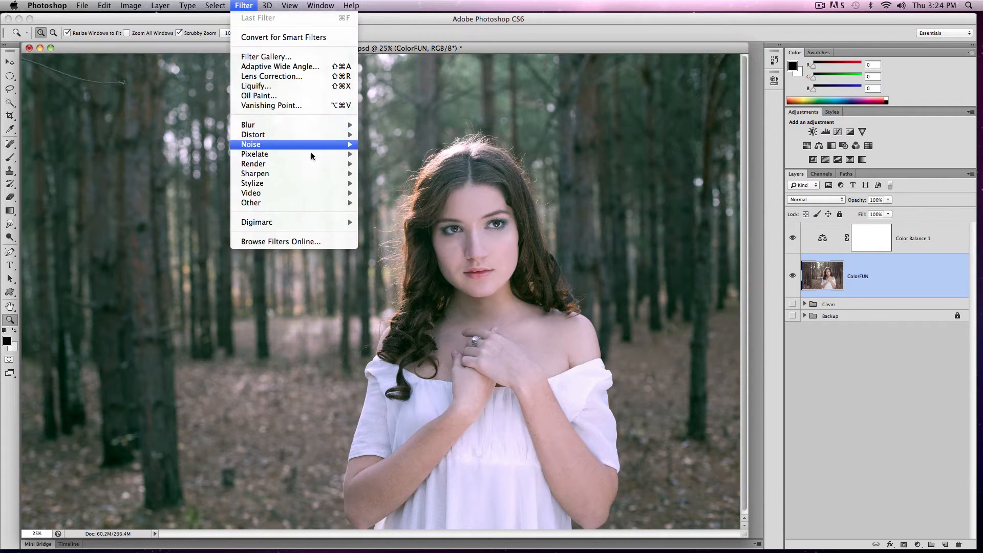
{"action": "left_click", "coordinate": [299, 85]}
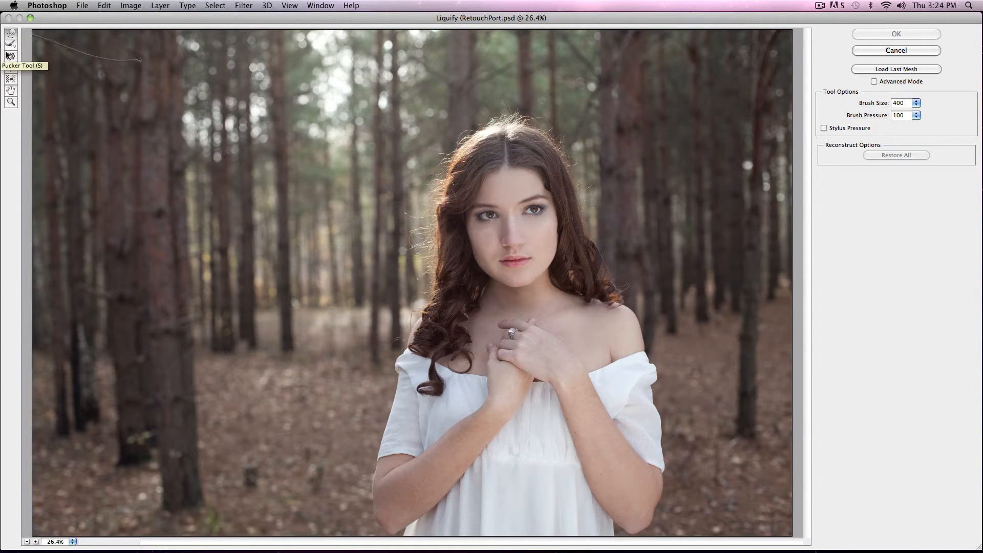
Step: Reduce the Liquify brush size to 90 for detailed work on the face
{"action": "key", "text": "bracketleft"}
{"action": "key", "text": "bracketleft"}
{"action": "key", "text": "bracketleft"}
{"action": "key", "text": "bracketleft"}
{"action": "key", "text": "bracketleft"}
{"action": "key", "text": "bracketleft"}
{"action": "key", "text": "bracketleft"}
{"action": "key", "text": "bracketleft"}
{"action": "key", "text": "bracketleft"}
{"action": "key", "text": "bracketleft"}
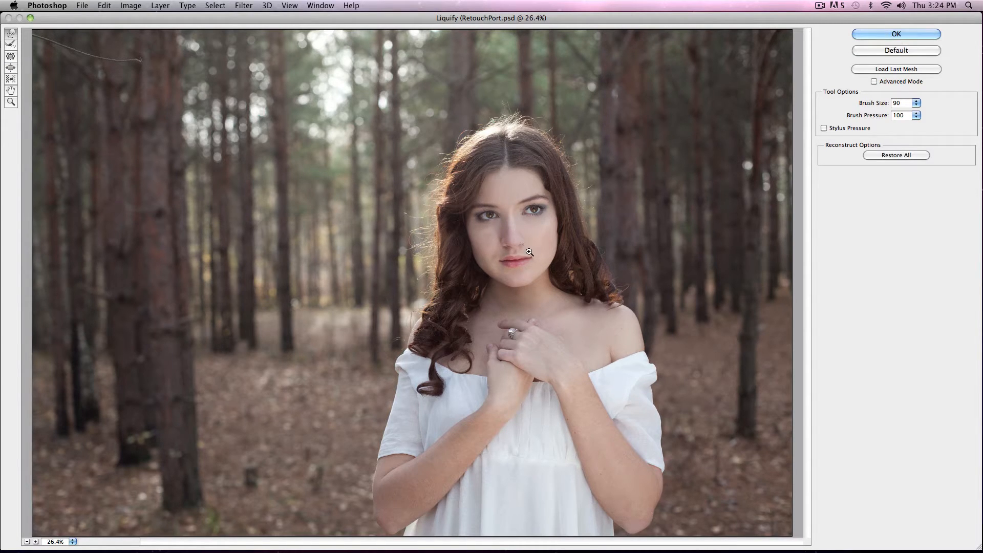
{"action": "key", "text": "z"}
{"action": "left_click", "coordinate": [529, 263]}
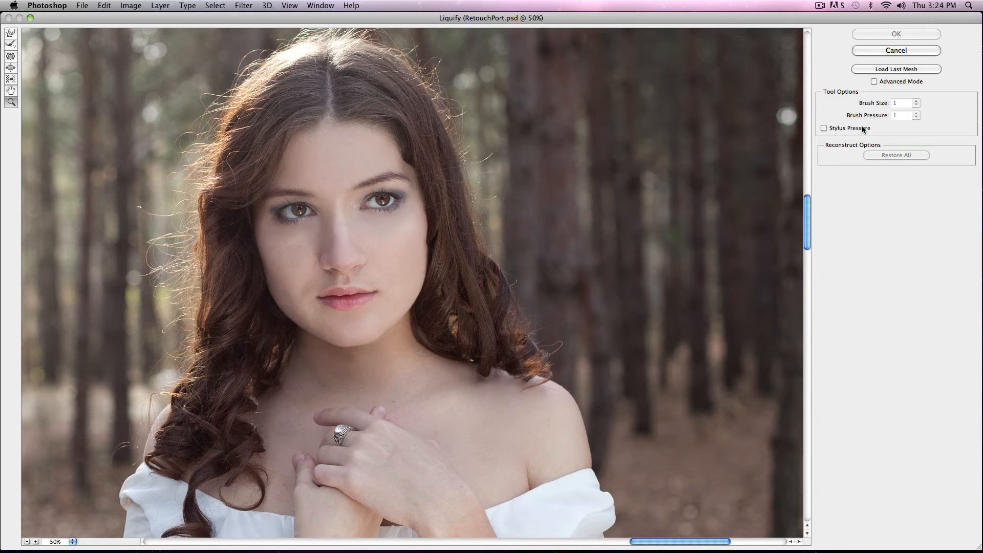
Step: In Advanced Mode with the mesh shown, lift the corner of the mouth slightly using Forward Warp, and hide the mesh again
{"action": "left_click", "coordinate": [874, 82]}
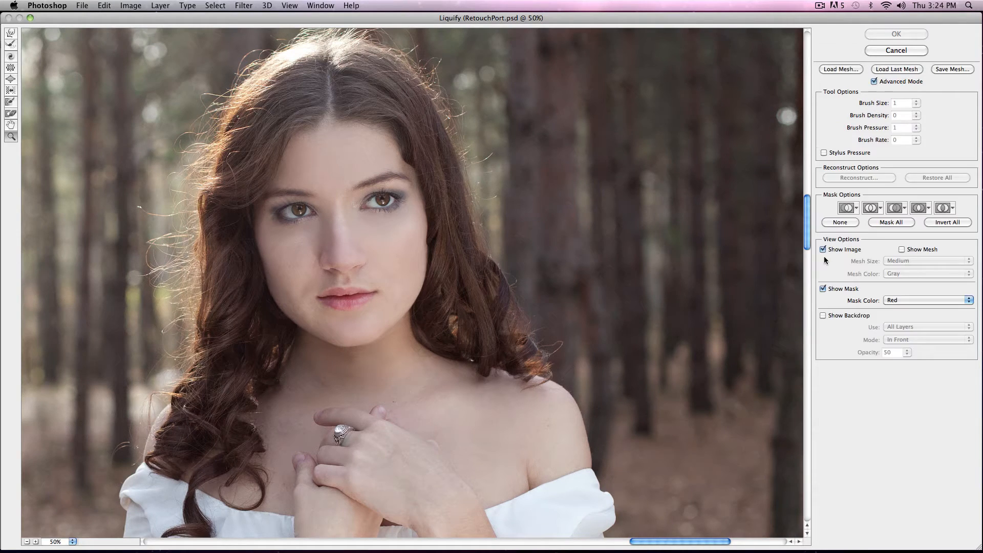
{"action": "left_click", "coordinate": [901, 249]}
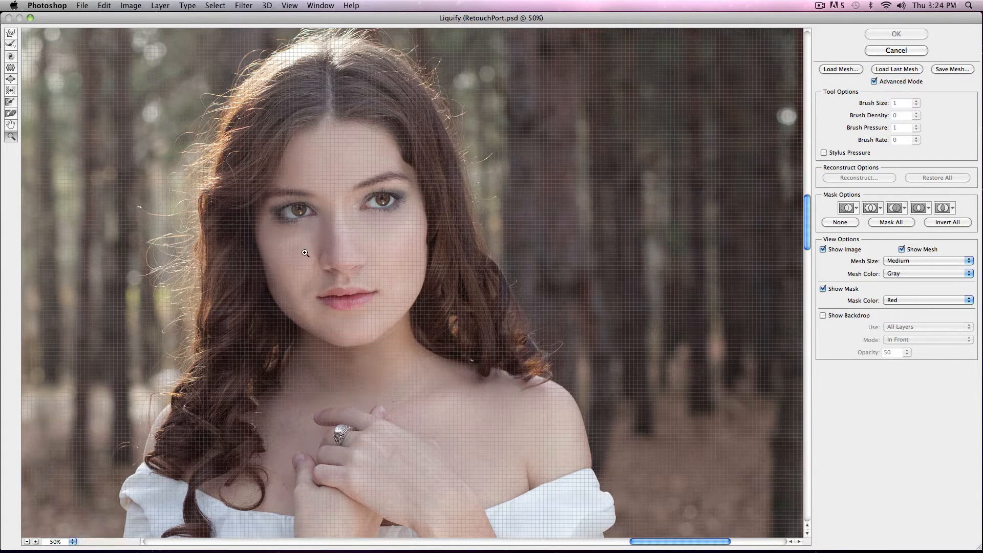
{"action": "left_click", "coordinate": [11, 37]}
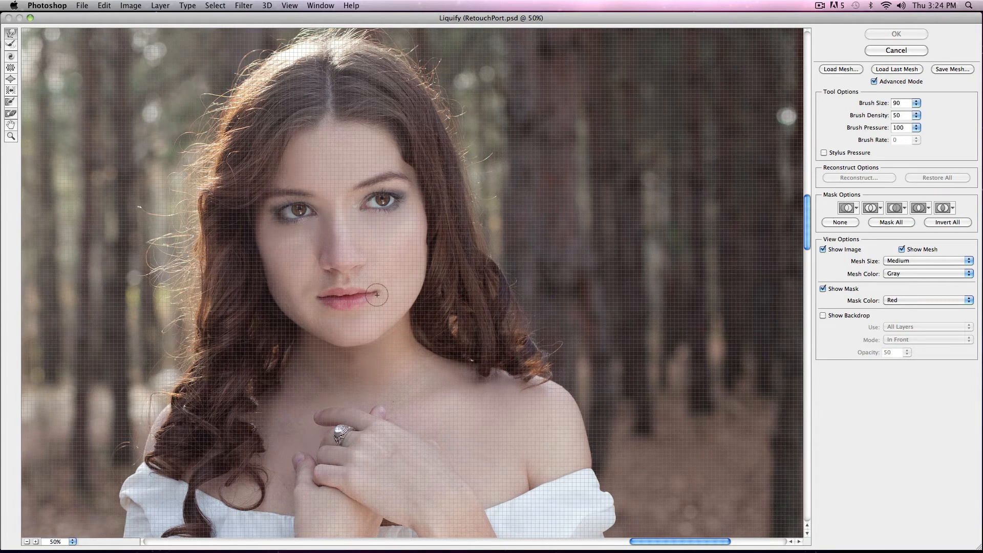
{"action": "left_click_drag", "start_coordinate": [376, 291], "coordinate": [387, 275]}
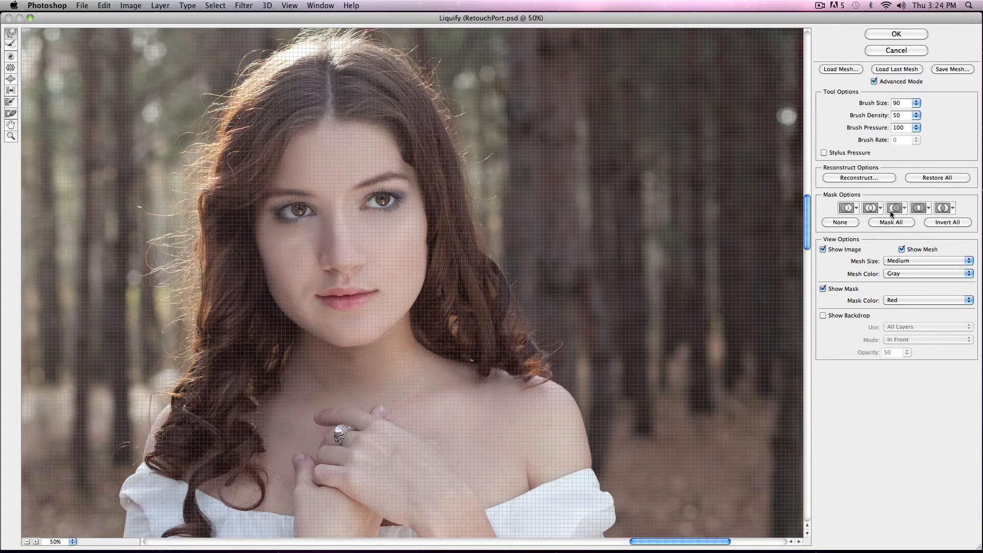
{"action": "left_click", "coordinate": [902, 249]}
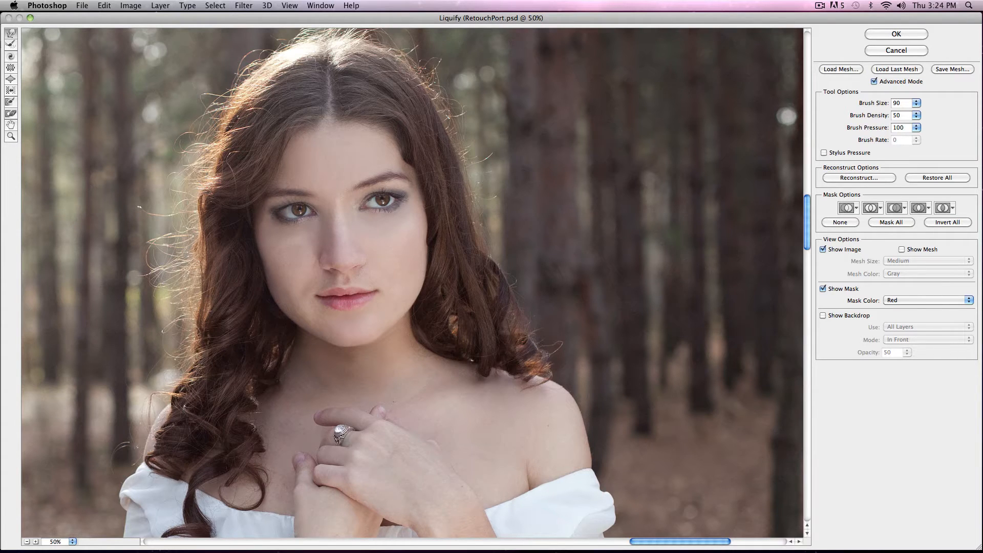
Step: Enlarge the brush to 600 and push the hair slightly outward at the crown and on both sides of the head
{"action": "key", "text": "bracketright"}
{"action": "key", "text": "bracketright"}
{"action": "key", "text": "bracketright"}
{"action": "key", "text": "bracketright"}
{"action": "key", "text": "bracketright"}
{"action": "key", "text": "bracketright"}
{"action": "key", "text": "bracketright"}
{"action": "key", "text": "bracketright"}
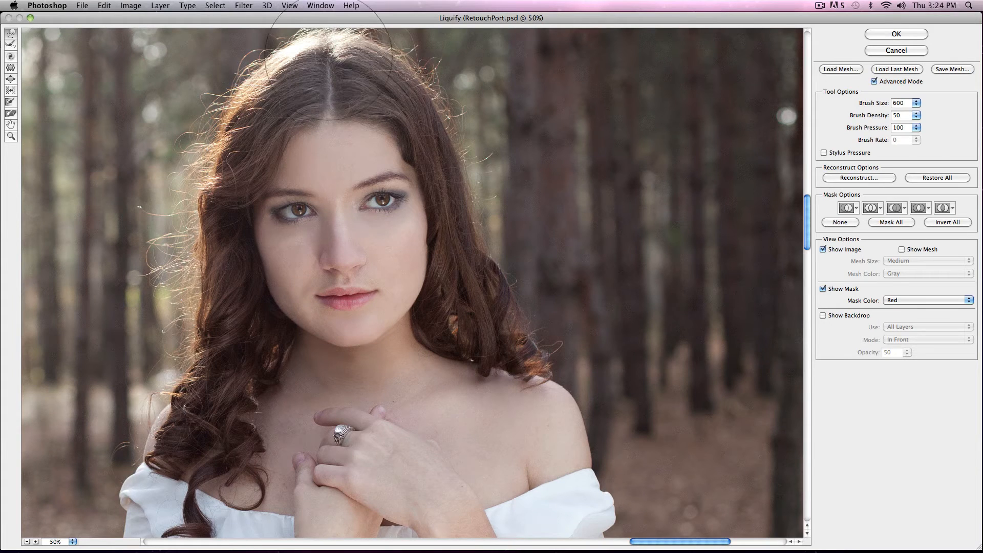
{"action": "left_click_drag", "start_coordinate": [328, 62], "coordinate": [328, 58]}
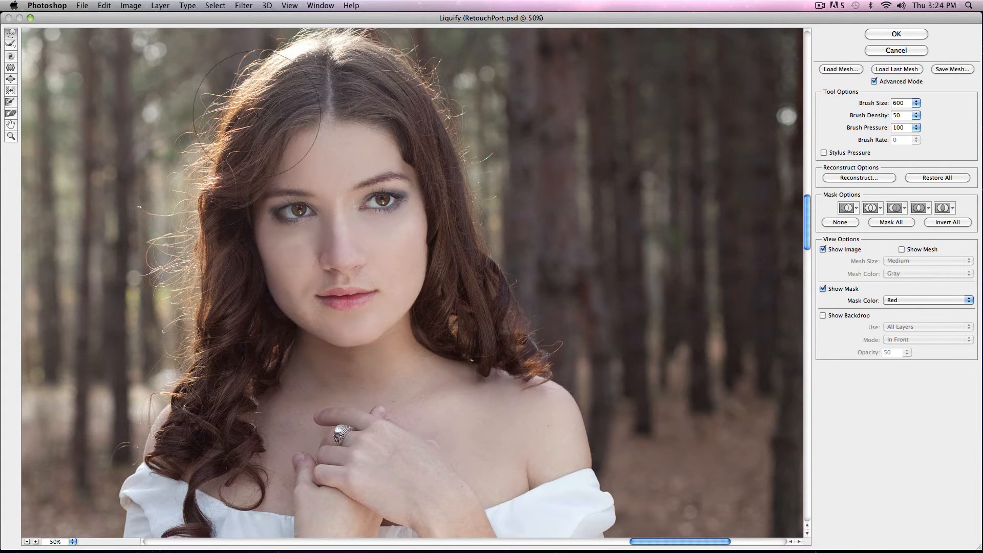
{"action": "left_click_drag", "start_coordinate": [239, 123], "coordinate": [233, 120]}
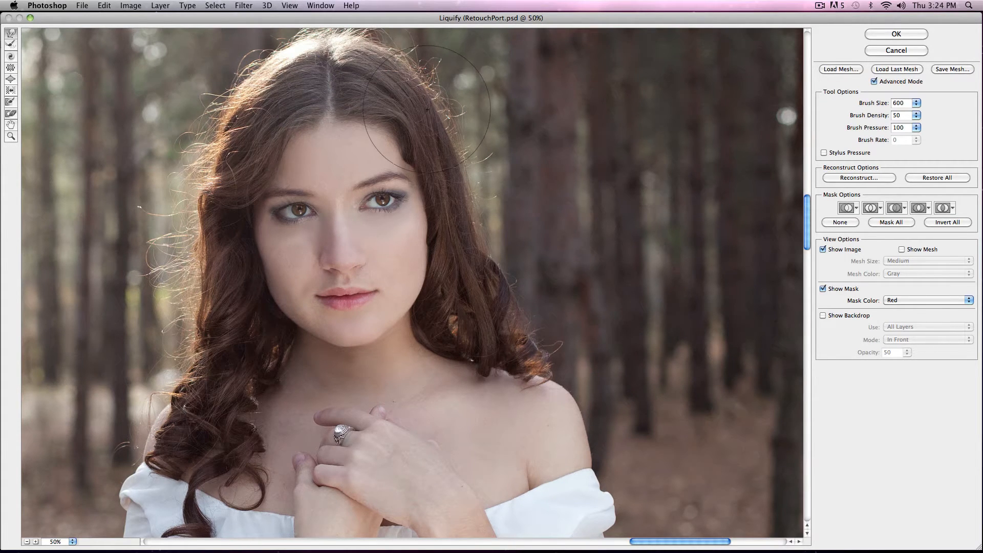
{"action": "left_click_drag", "start_coordinate": [429, 111], "coordinate": [435, 109]}
Step: Reduce the brush size to 200 and reshape the outer edges of the curls and of the hair on the opposite side
{"action": "key", "text": "bracketleft"}
{"action": "key", "text": "bracketleft"}
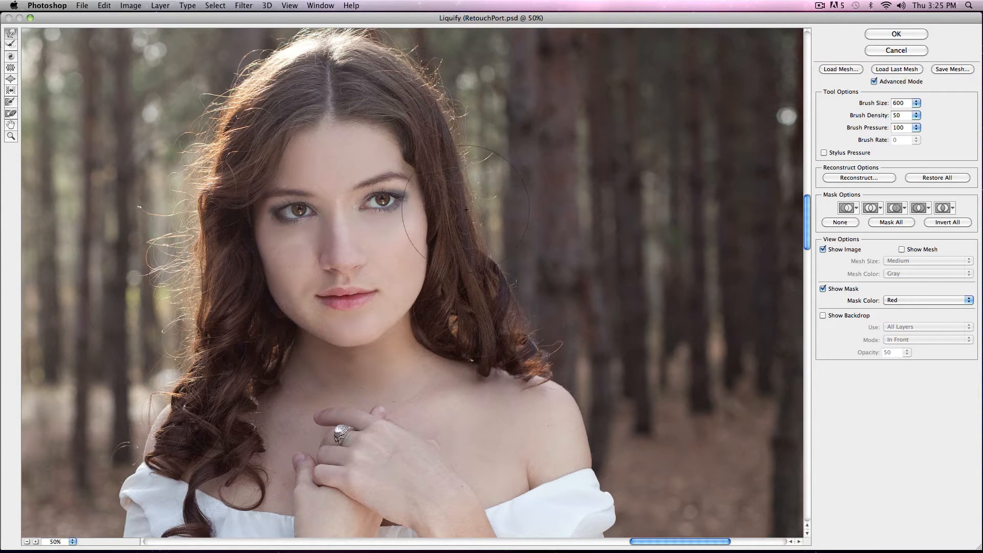
{"action": "key", "text": "bracketleft"}
{"action": "key", "text": "bracketleft"}
{"action": "key", "text": "bracketleft"}
{"action": "key", "text": "bracketright"}
{"action": "key", "text": "bracketright"}
{"action": "key", "text": "bracketright"}
{"action": "key", "text": "bracketright"}
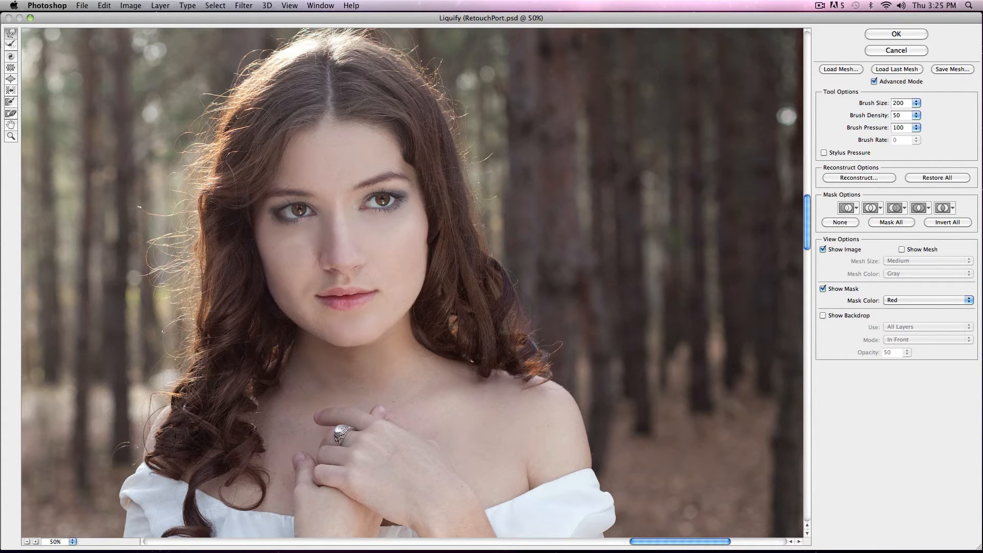
{"action": "left_click_drag", "start_coordinate": [182, 394], "coordinate": [176, 391]}
{"action": "left_click_drag", "start_coordinate": [221, 325], "coordinate": [217, 326]}
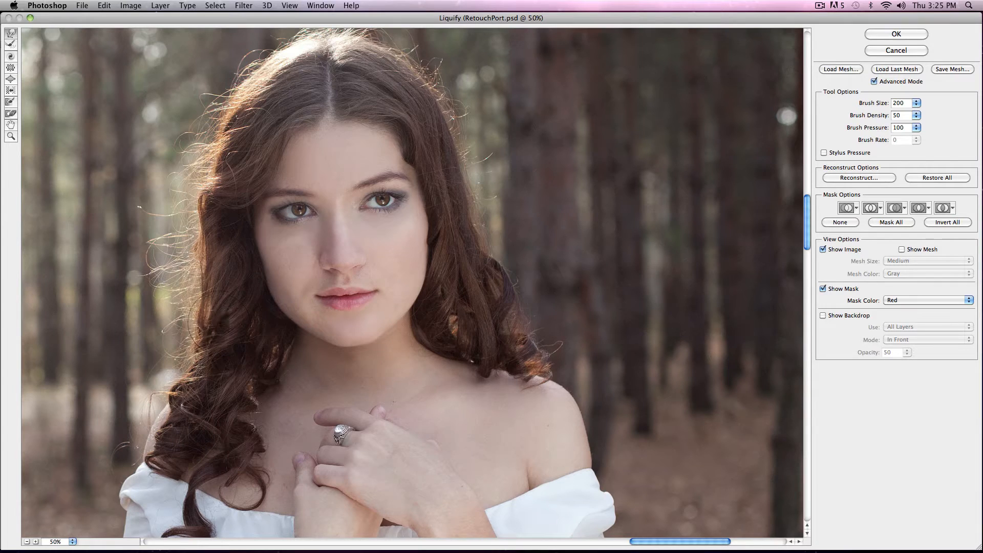
{"action": "mouse_move", "coordinate": [218, 284]}
{"action": "left_mouse_down"}
{"action": "mouse_move", "coordinate": [207, 241]}
{"action": "mouse_move", "coordinate": [217, 231]}
{"action": "mouse_move", "coordinate": [208, 266]}
{"action": "left_mouse_up"}
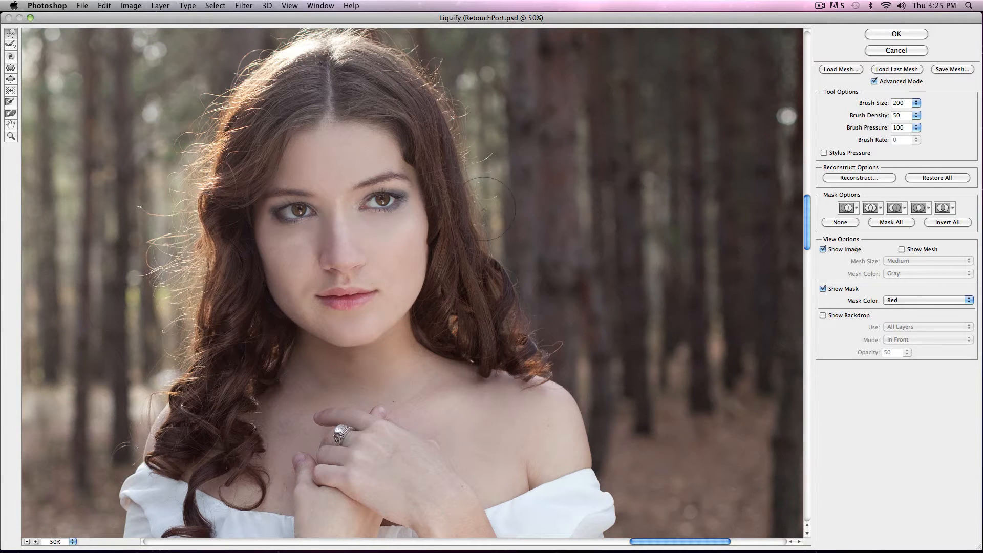
{"action": "mouse_move", "coordinate": [453, 160]}
{"action": "left_mouse_down"}
{"action": "mouse_move", "coordinate": [444, 140]}
{"action": "mouse_move", "coordinate": [441, 102]}
{"action": "left_mouse_up"}
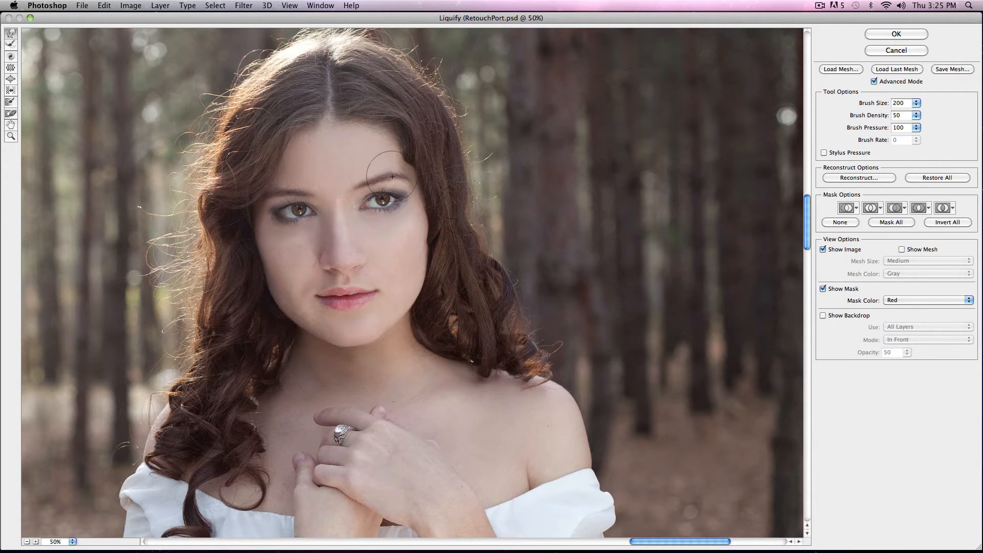
Step: Nudge the eyebrow nearest the forest side slightly outward with Forward Warp and reduce the brush size to 90
{"action": "left_click_drag", "start_coordinate": [392, 176], "coordinate": [396, 175]}
{"action": "key", "text": "bracketleft"}
{"action": "key", "text": "bracketleft"}
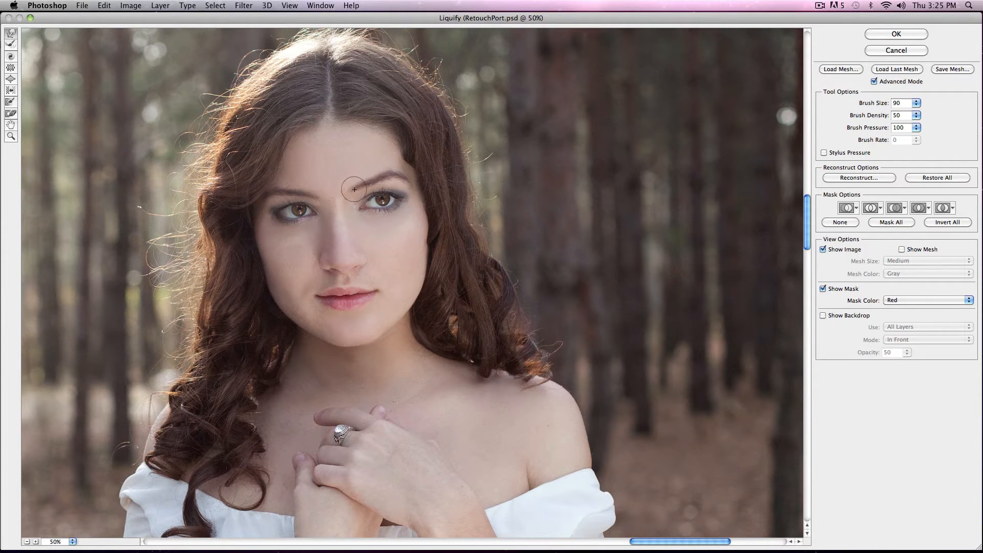
{"action": "left_click", "coordinate": [10, 78]}
{"action": "left_click", "coordinate": [11, 33]}
Step: With Forward Warp at brush size 300, slim both sides of the jaw and the neck, and pull the central hairline slightly down
{"action": "key", "text": "bracketright"}
{"action": "key", "text": "bracketright"}
{"action": "key", "text": "bracketright"}
{"action": "key", "text": "bracketright"}
{"action": "key", "text": "bracketright"}
{"action": "key", "text": "bracketright"}
{"action": "left_click_drag", "start_coordinate": [271, 302], "coordinate": [275, 301]}
{"action": "left_click_drag", "start_coordinate": [421, 291], "coordinate": [418, 293]}
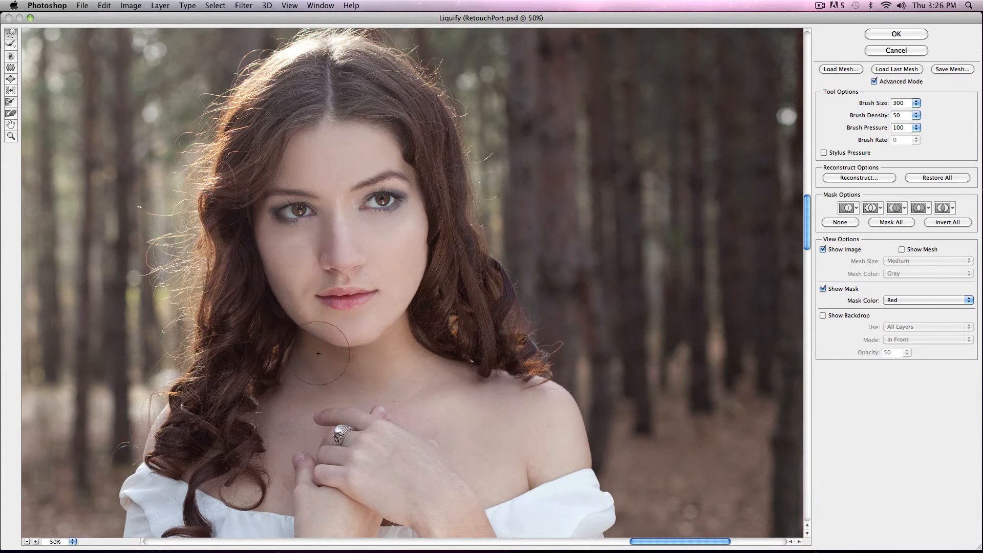
{"action": "left_click_drag", "start_coordinate": [409, 340], "coordinate": [405, 340]}
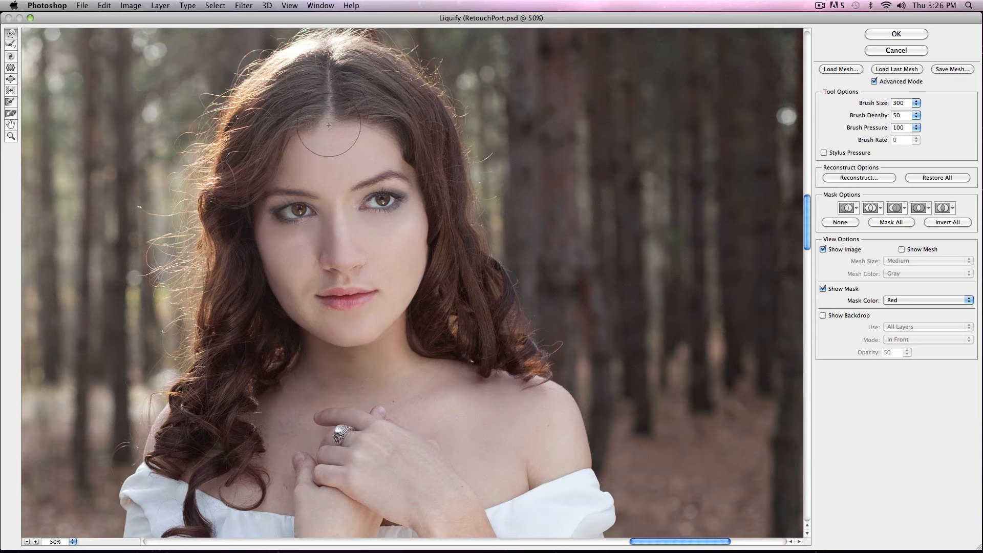
{"action": "left_click_drag", "start_coordinate": [332, 118], "coordinate": [332, 126]}
Step: Enlarge the brush size to 800 and apply the Liquify changes to the ColorFUN layer
{"action": "key", "text": "bracketright"}
{"action": "key", "text": "bracketright"}
{"action": "key", "text": "bracketright"}
{"action": "key", "text": "bracketright"}
{"action": "key", "text": "bracketright"}
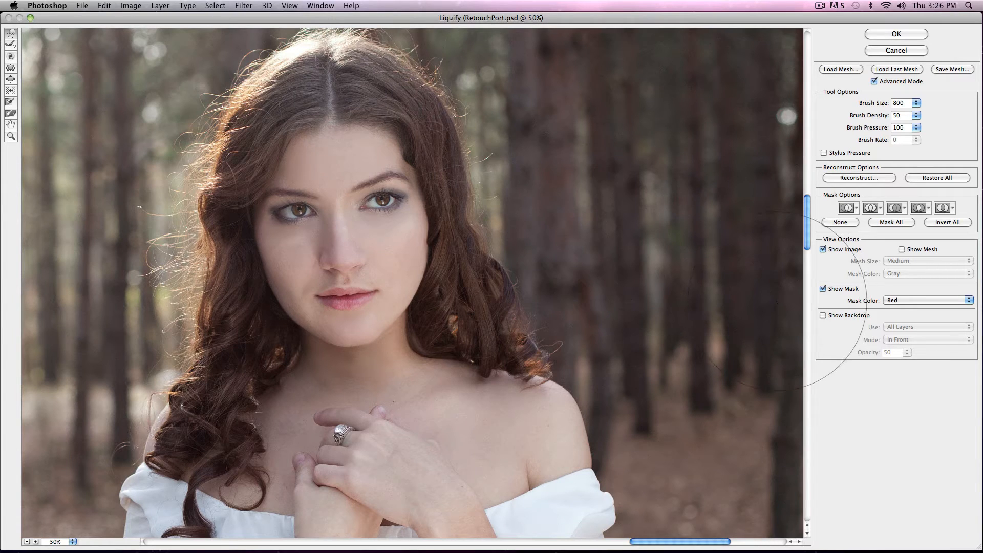
{"action": "left_click", "coordinate": [895, 35]}
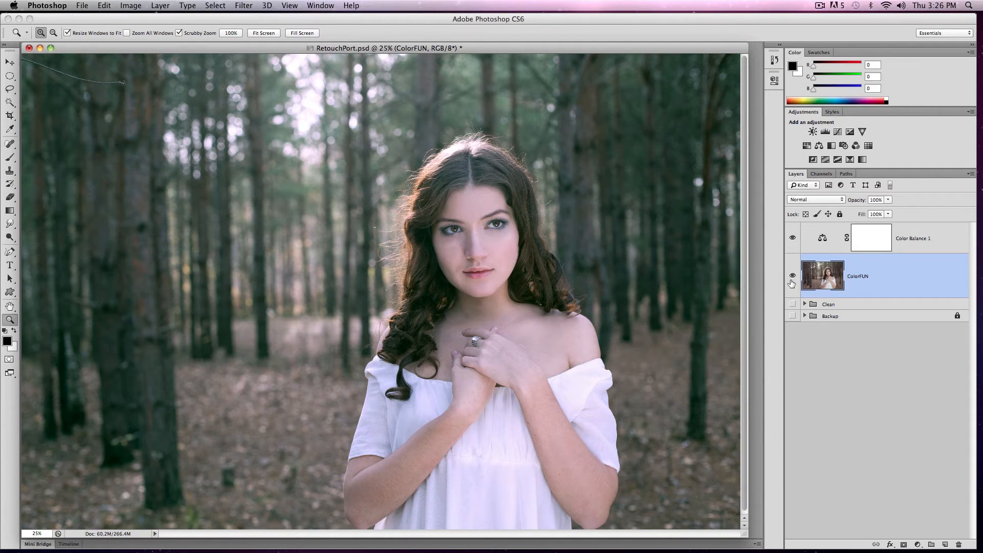
Step: Show the Backup group and toggle the ColorFUN layer's visibility to compare the liquified portrait with the original
{"action": "left_click", "coordinate": [793, 315]}
{"action": "left_click", "coordinate": [793, 278]}
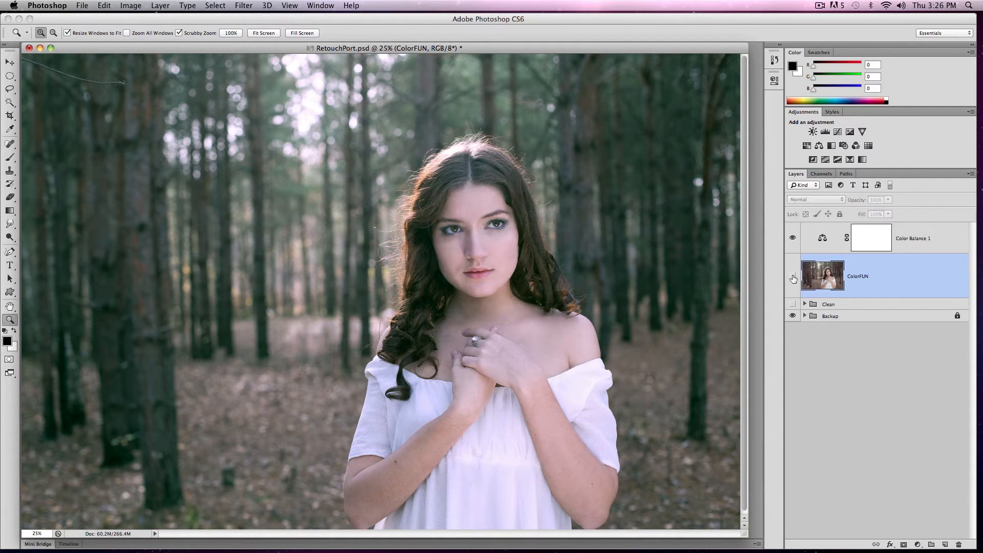
{"action": "left_click", "coordinate": [793, 277]}
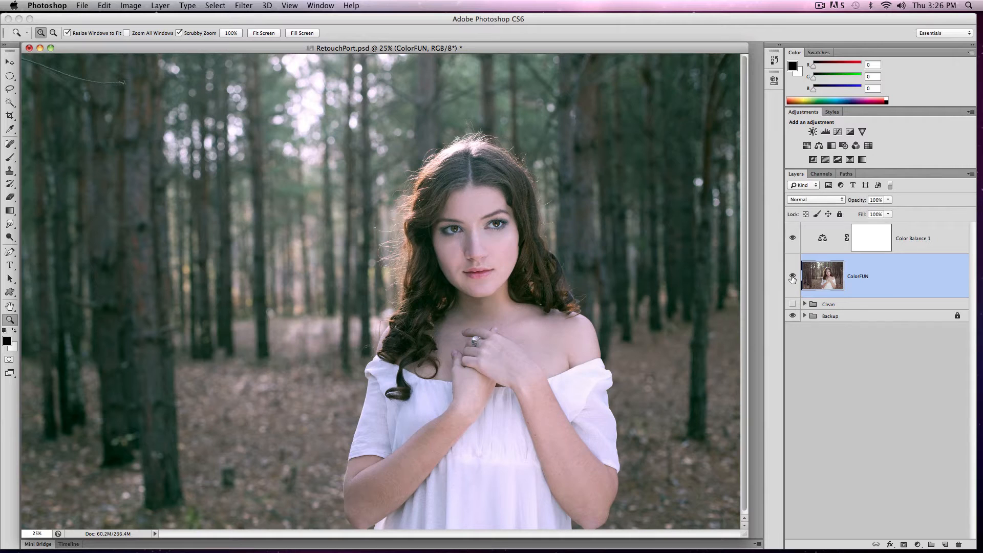
{"action": "left_click", "coordinate": [792, 277]}
{"action": "left_click", "coordinate": [792, 277]}
Step: Save the changes to RetouchPort.psd
{"action": "left_click", "coordinate": [81, 6]}
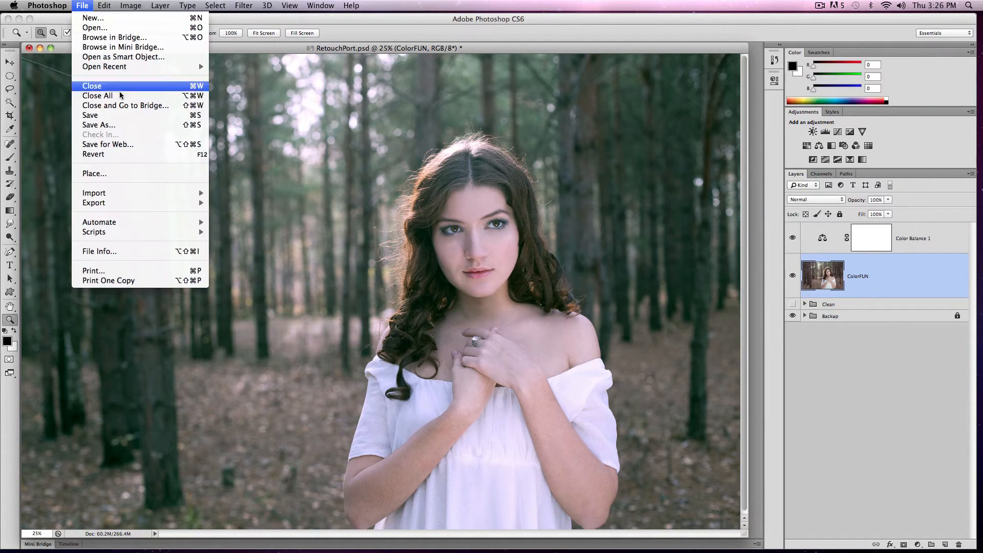
{"action": "left_click", "coordinate": [143, 141]}
{"action": "left_click", "coordinate": [618, 215]}
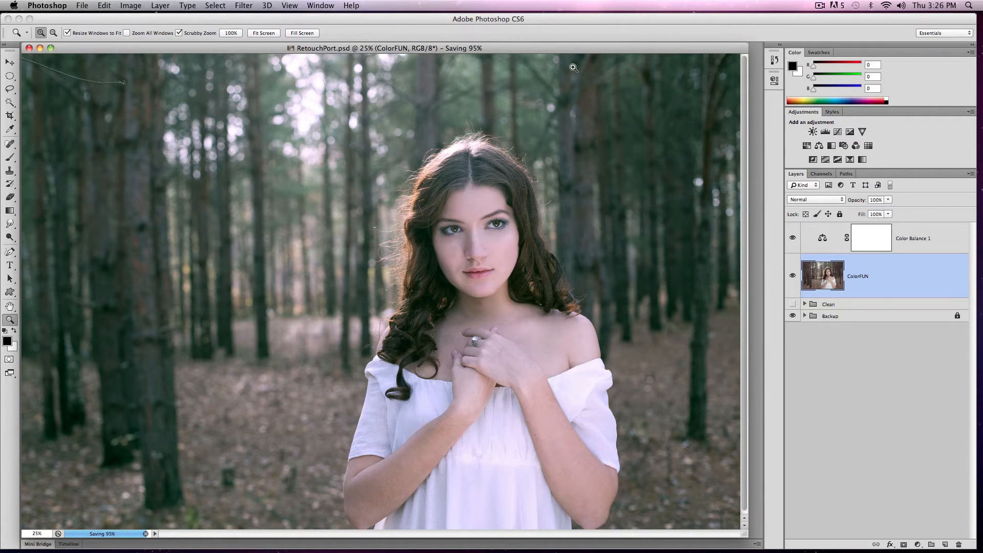
Step: Select the Color Balance 1 layer and zoom out to 16.67% to view the whole photo
{"action": "left_click", "coordinate": [809, 234]}
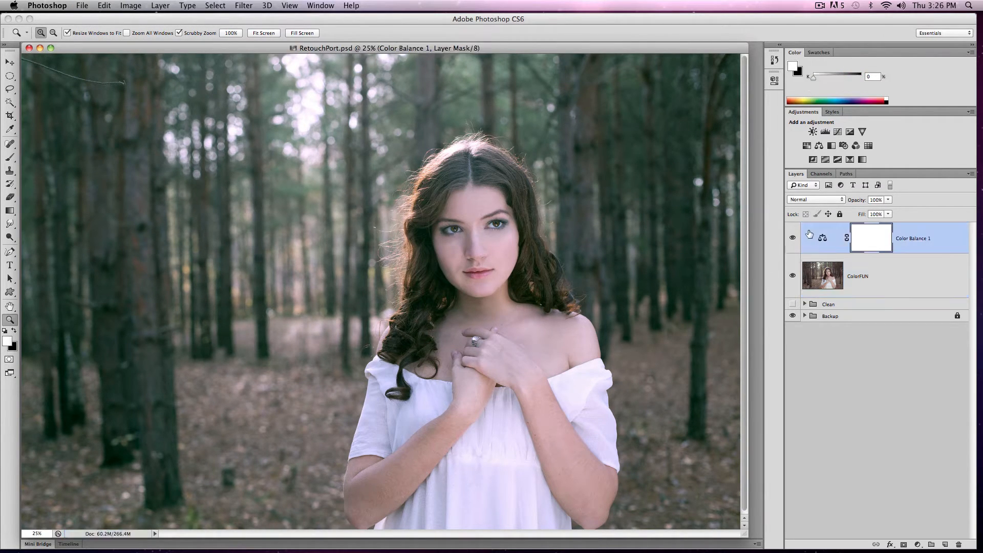
{"action": "left_click", "coordinate": [467, 291], "text": "alt"}
{"action": "left_click_drag", "start_coordinate": [508, 381], "coordinate": [578, 425]}
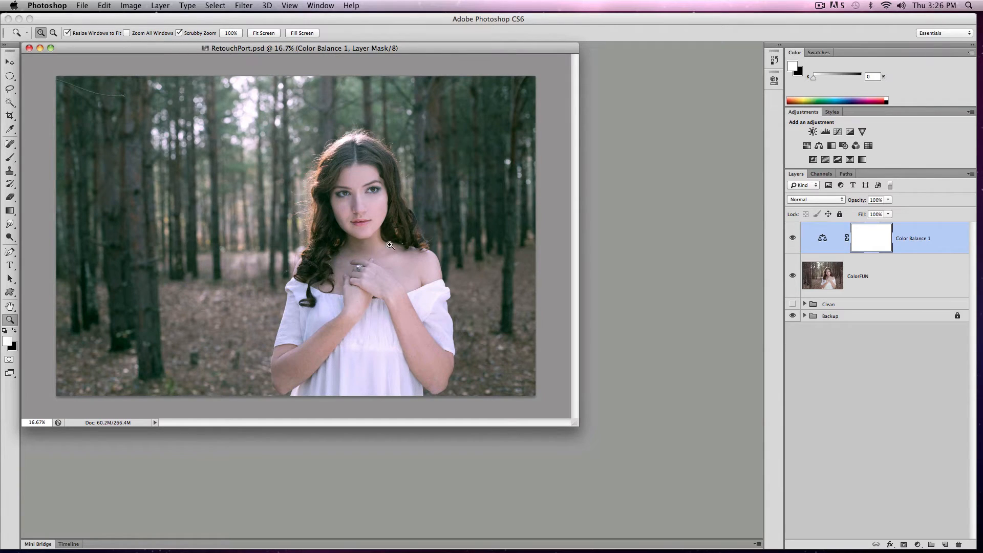
{"action": "left_click", "coordinate": [123, 7]}
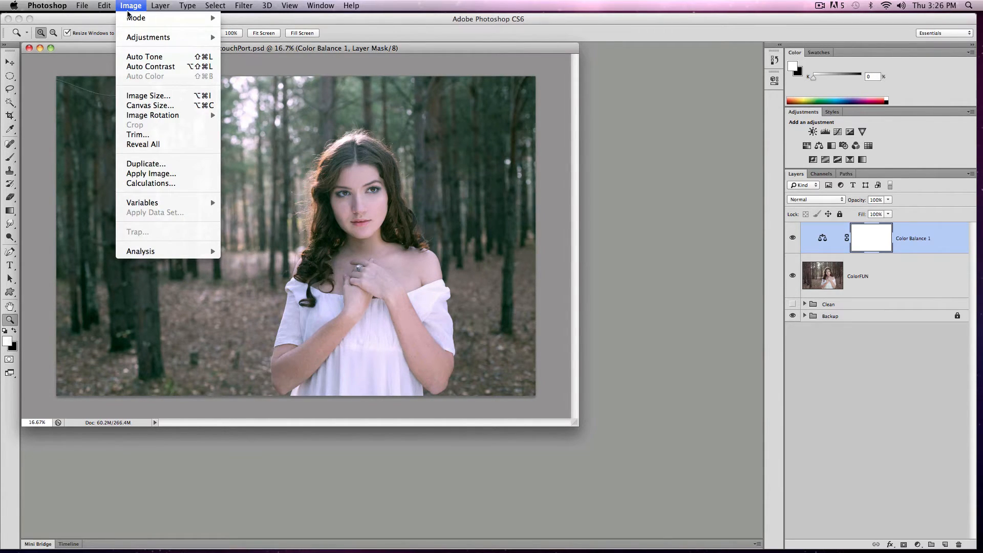
{"action": "left_click", "coordinate": [160, 6]}
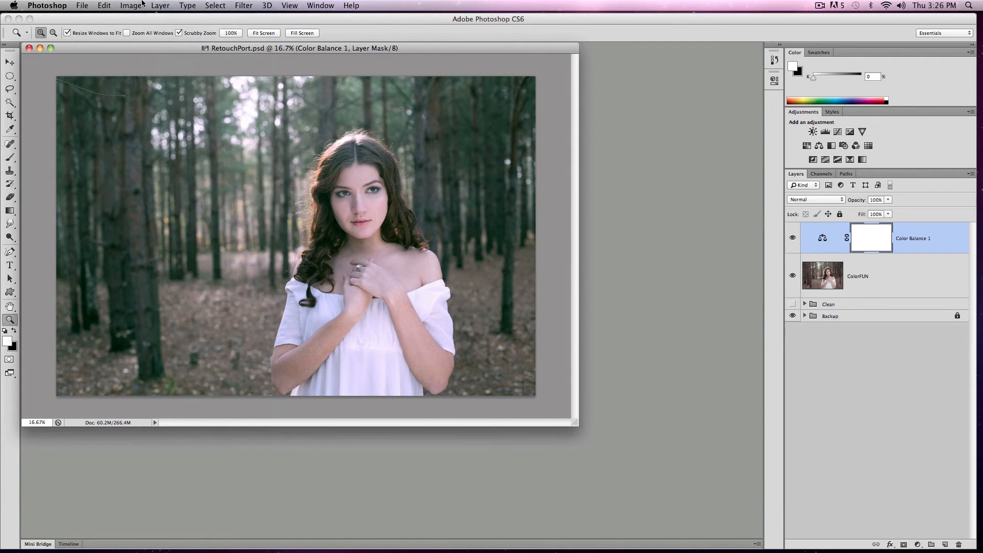
{"action": "left_click", "coordinate": [158, 5]}
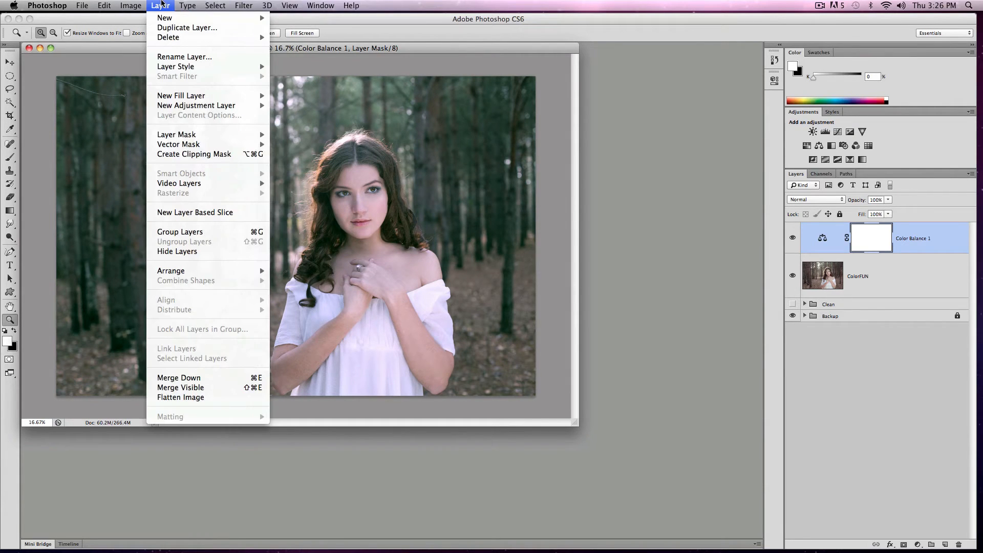
{"action": "mouse_move", "coordinate": [231, 105]}
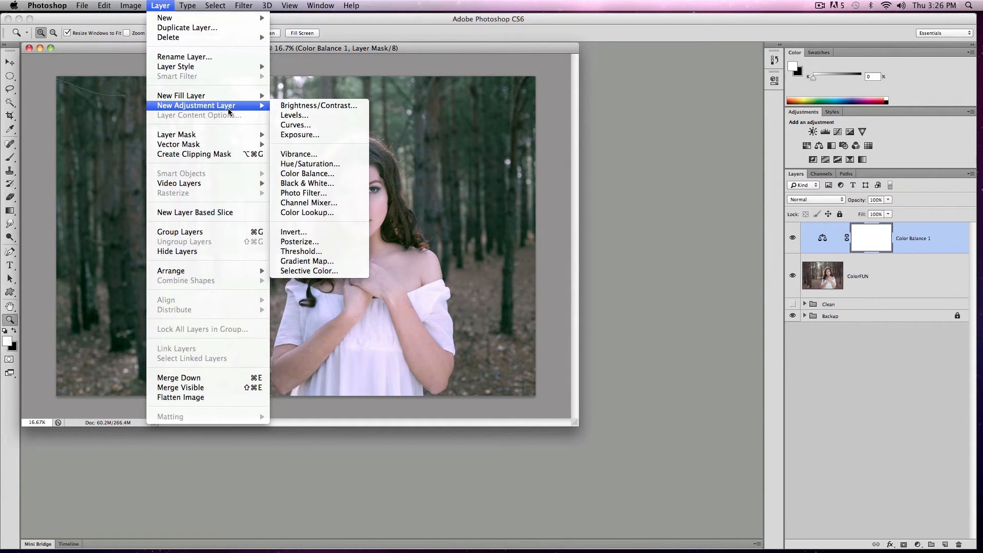
{"action": "left_click", "coordinate": [288, 116]}
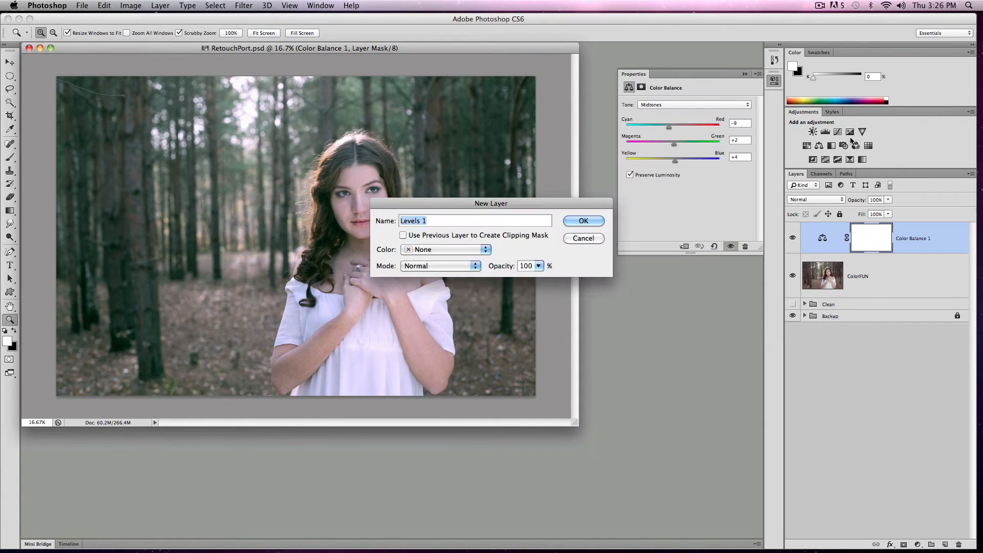
{"action": "left_click", "coordinate": [581, 238]}
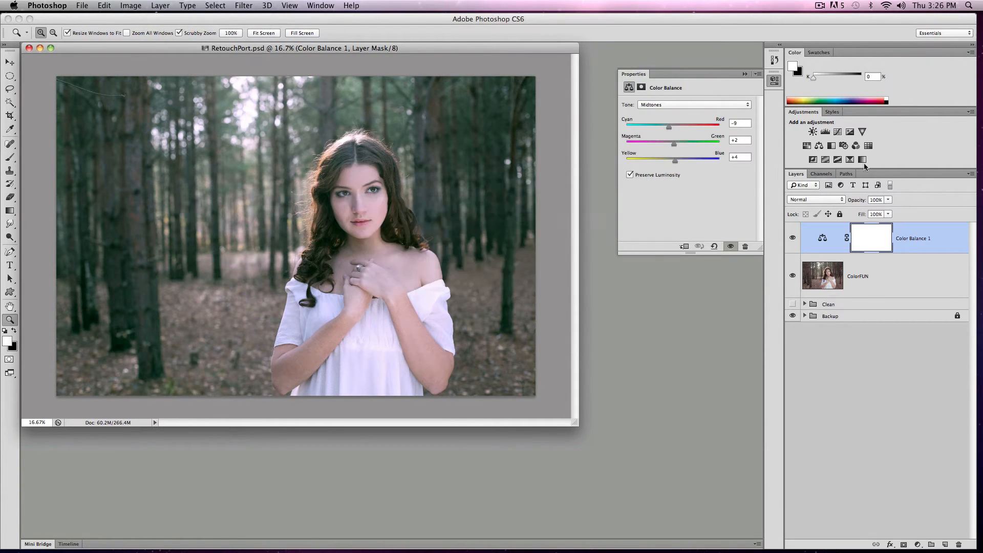
Step: Add a Levels adjustment layer with input levels 11, 0.83 and 253, and toggle its visibility to compare the contrast
{"action": "left_click", "coordinate": [825, 133]}
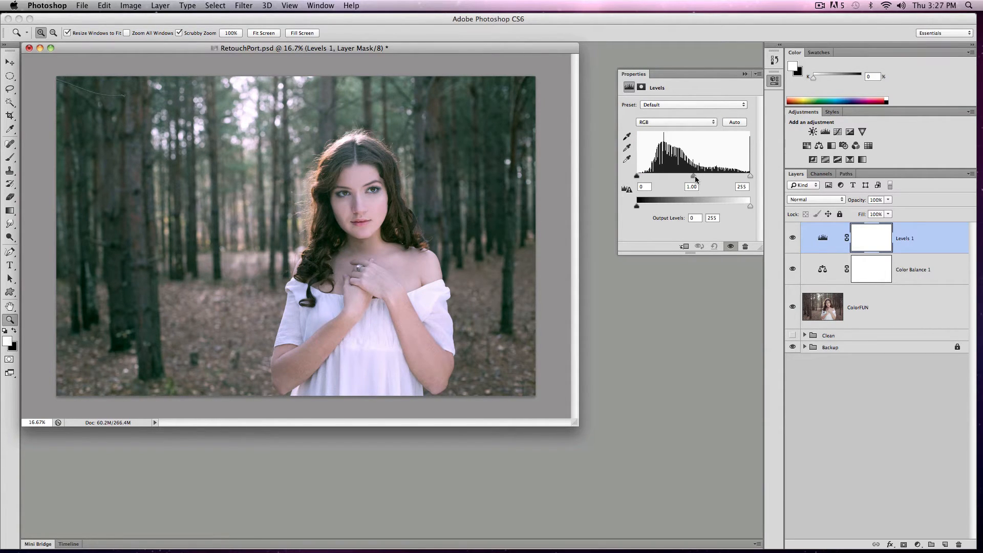
{"action": "left_click_drag", "start_coordinate": [696, 179], "coordinate": [751, 178]}
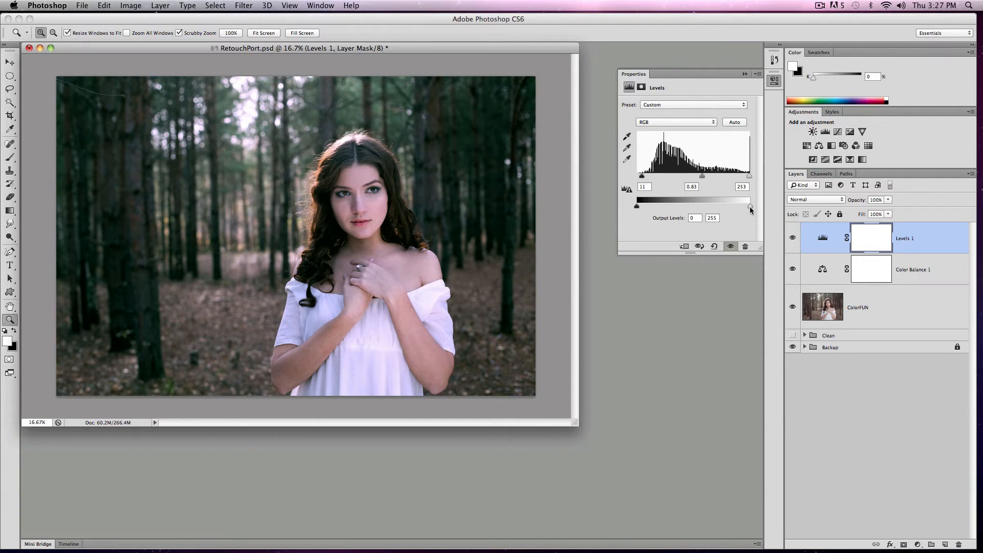
{"action": "left_click_drag", "start_coordinate": [750, 207], "coordinate": [742, 208]}
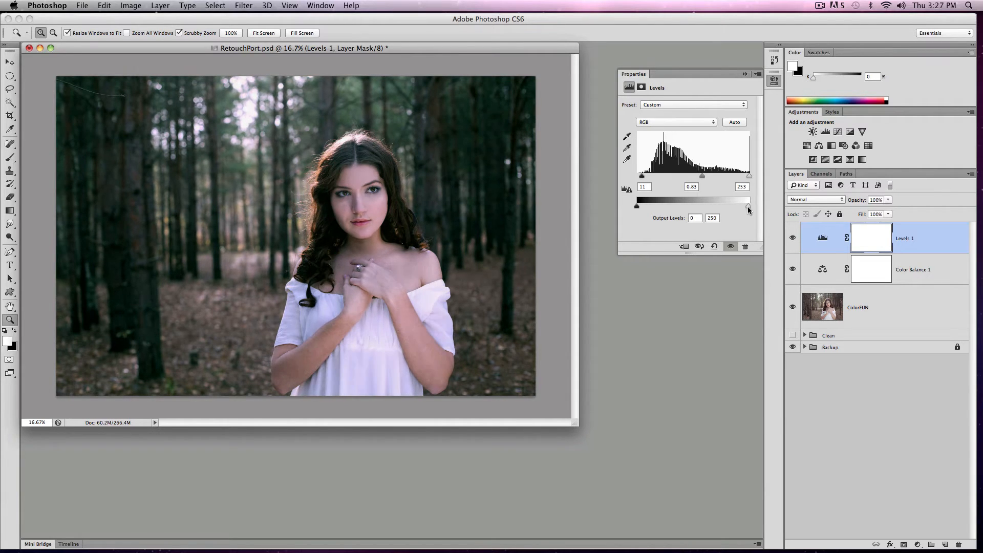
{"action": "left_click", "coordinate": [793, 238]}
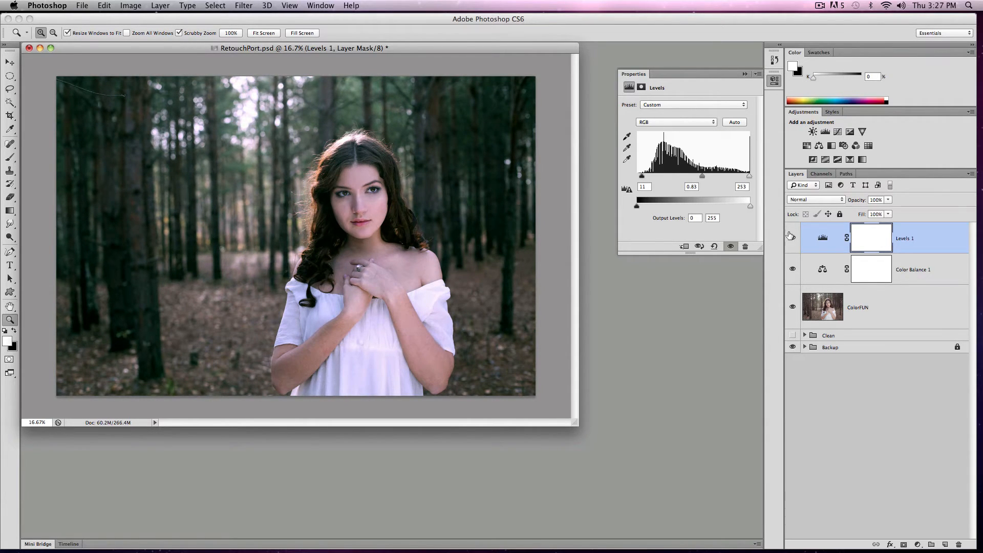
{"action": "left_click", "coordinate": [793, 242]}
{"action": "mouse_move", "coordinate": [793, 237]}
{"action": "left_mouse_down"}
{"action": "mouse_move", "coordinate": [792, 305]}
{"action": "mouse_move", "coordinate": [798, 243]}
{"action": "left_mouse_up"}
Step: Add a Gradient Map adjustment layer above Levels 1, assign the Violet, Orange preset gradient and keep the layer visible
{"action": "left_click", "coordinate": [863, 160]}
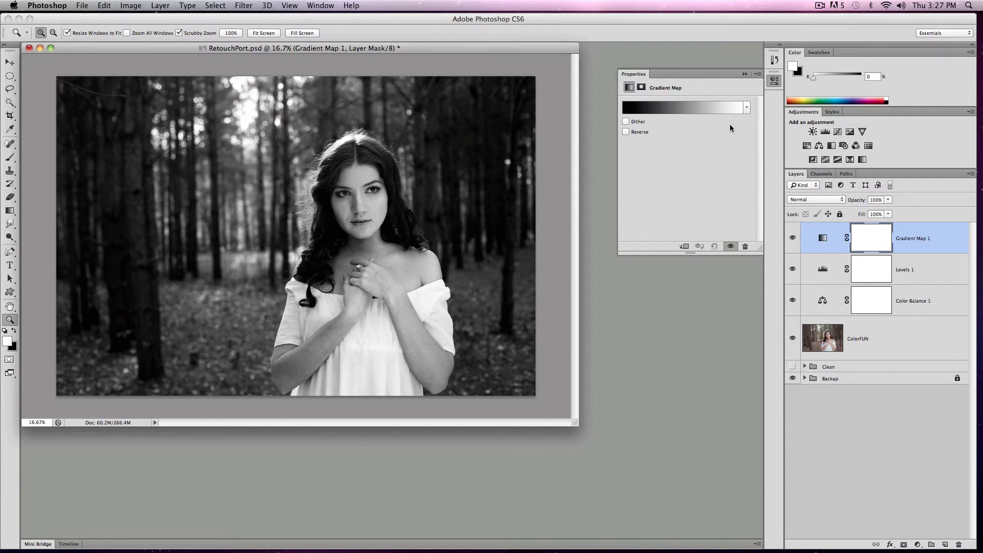
{"action": "left_click", "coordinate": [793, 239]}
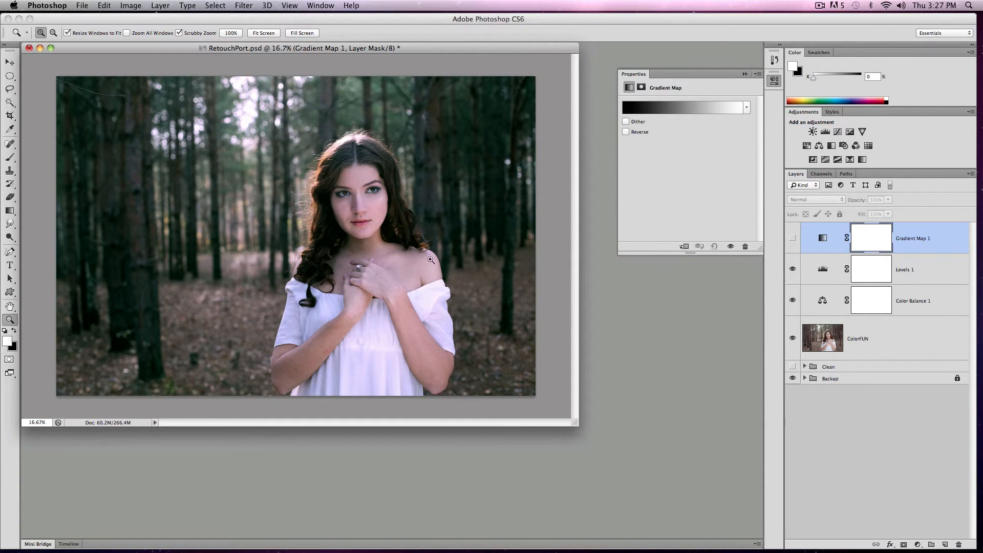
{"action": "left_click", "coordinate": [746, 106]}
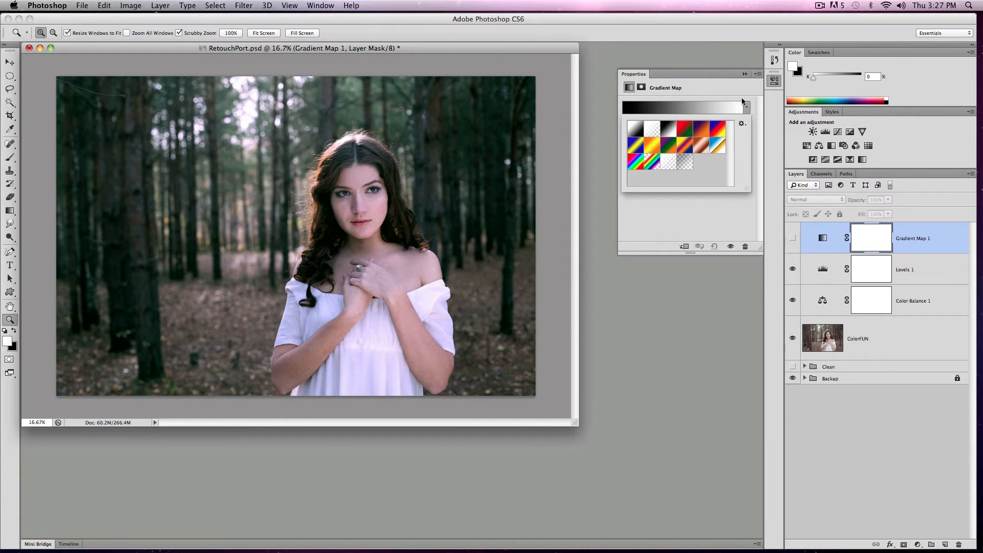
{"action": "left_click", "coordinate": [702, 130]}
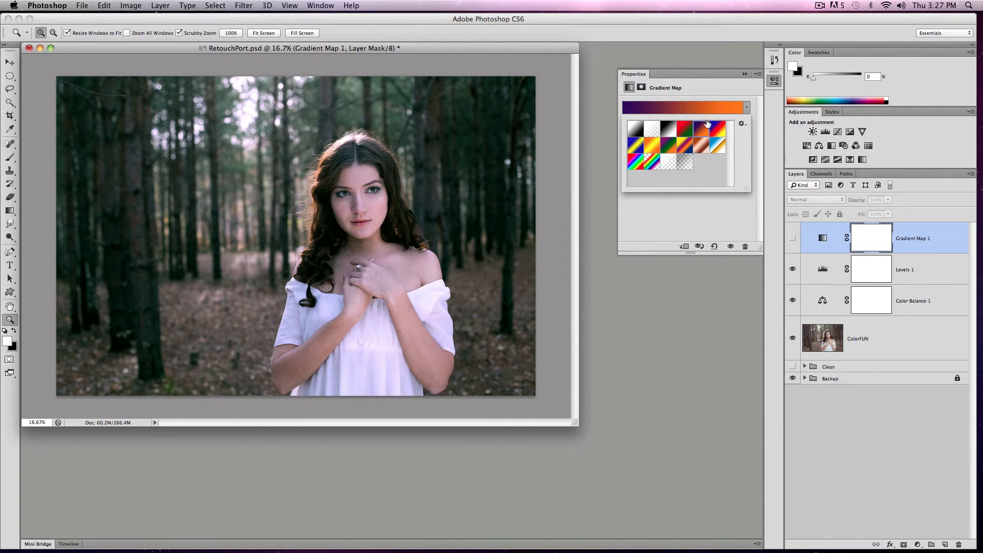
{"action": "left_click", "coordinate": [697, 220]}
{"action": "left_click", "coordinate": [793, 238]}
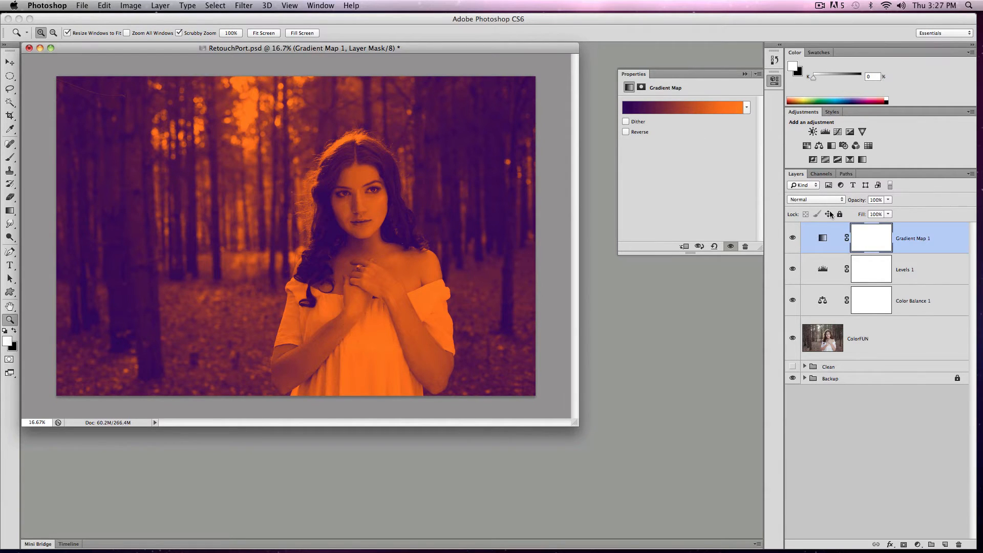
Step: Set the Gradient Map layer to Soft Light at 39% opacity and toggle its visibility to compare the effect
{"action": "left_click", "coordinate": [815, 200]}
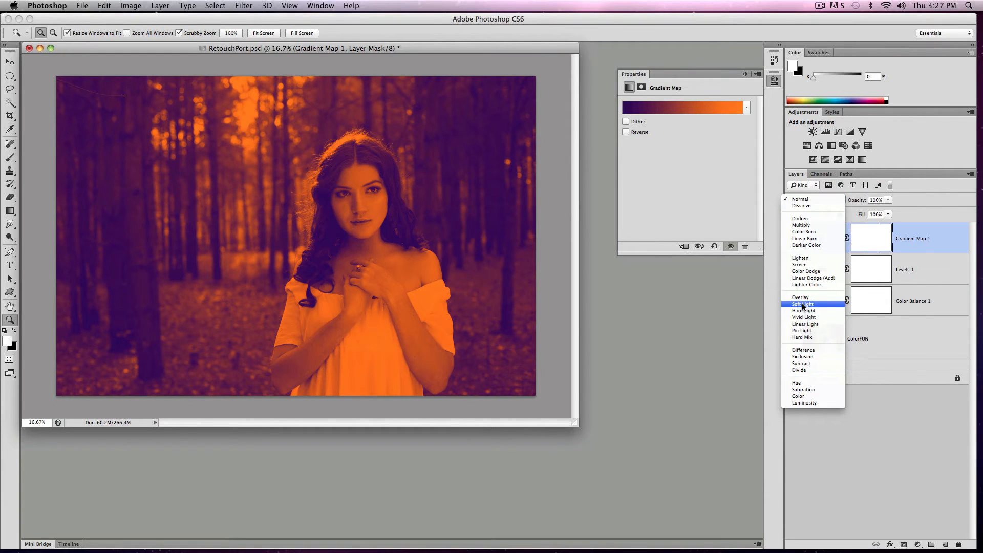
{"action": "left_click", "coordinate": [804, 303]}
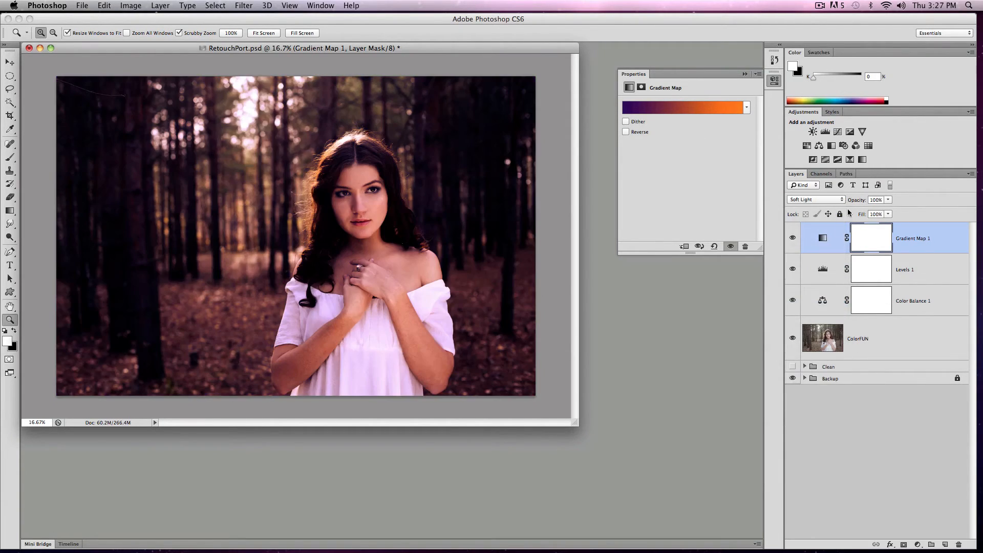
{"action": "left_click", "coordinate": [793, 238]}
{"action": "left_click", "coordinate": [793, 238]}
{"action": "left_click", "coordinate": [889, 200]}
{"action": "left_click_drag", "start_coordinate": [877, 210], "coordinate": [855, 213]}
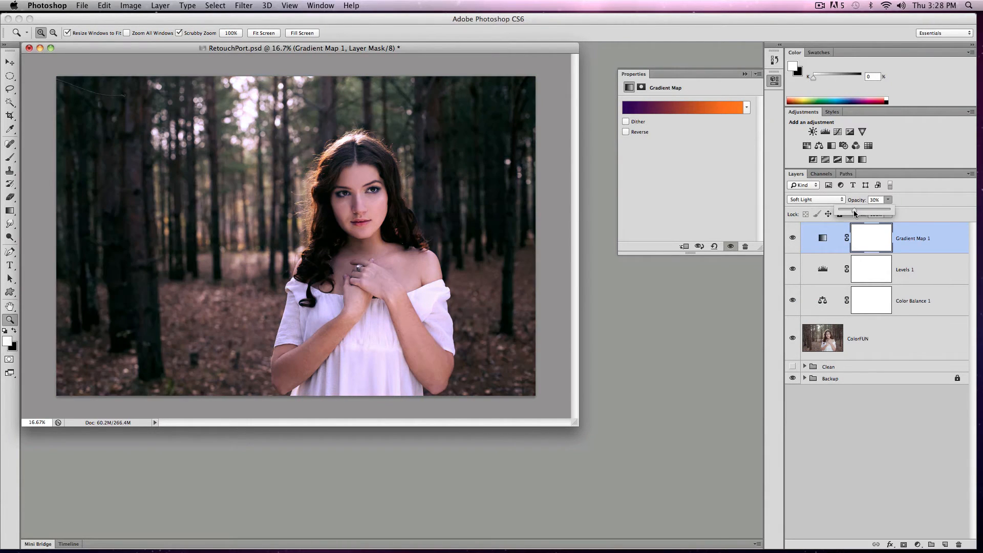
{"action": "left_click", "coordinate": [794, 239]}
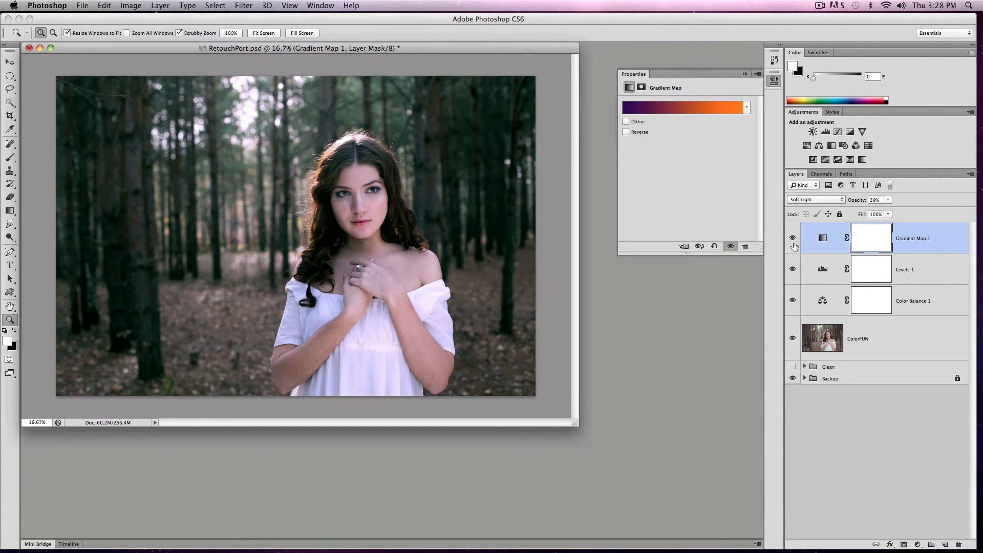
{"action": "left_click", "coordinate": [794, 244]}
Step: Change the starting violet color stop of the Gradient Map's gradient to dark blue #283955
{"action": "left_click", "coordinate": [741, 111]}
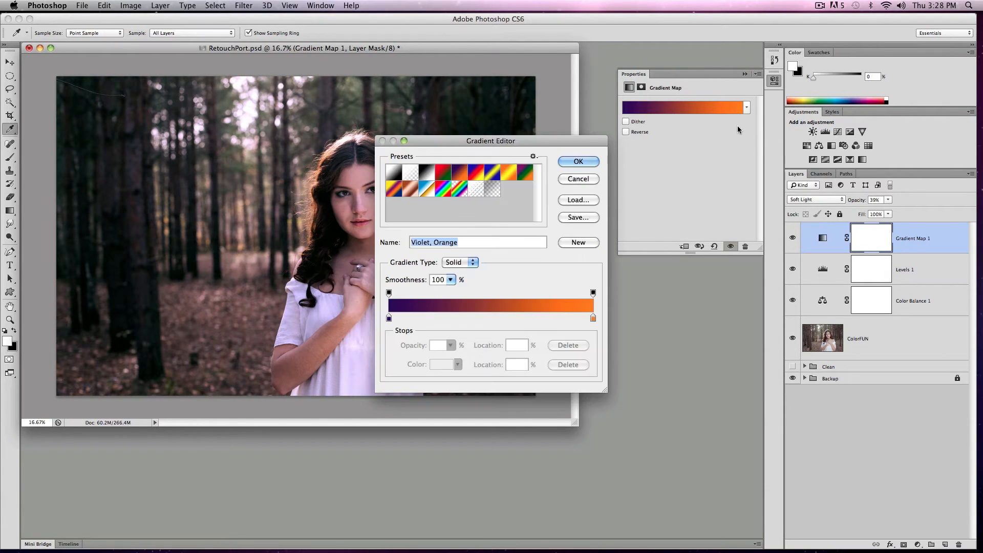
{"action": "left_click", "coordinate": [390, 319]}
{"action": "double_click", "coordinate": [390, 320]}
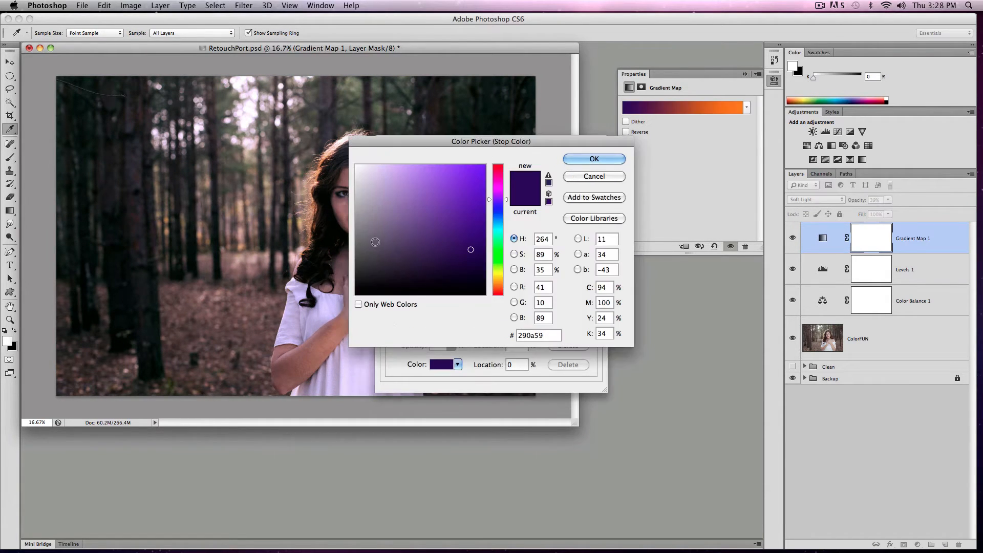
{"action": "left_click", "coordinate": [377, 253]}
{"action": "left_click_drag", "start_coordinate": [501, 212], "coordinate": [501, 217]}
{"action": "mouse_move", "coordinate": [441, 233]}
{"action": "left_mouse_down"}
{"action": "mouse_move", "coordinate": [415, 224]}
{"action": "mouse_move", "coordinate": [424, 251]}
{"action": "left_mouse_up"}
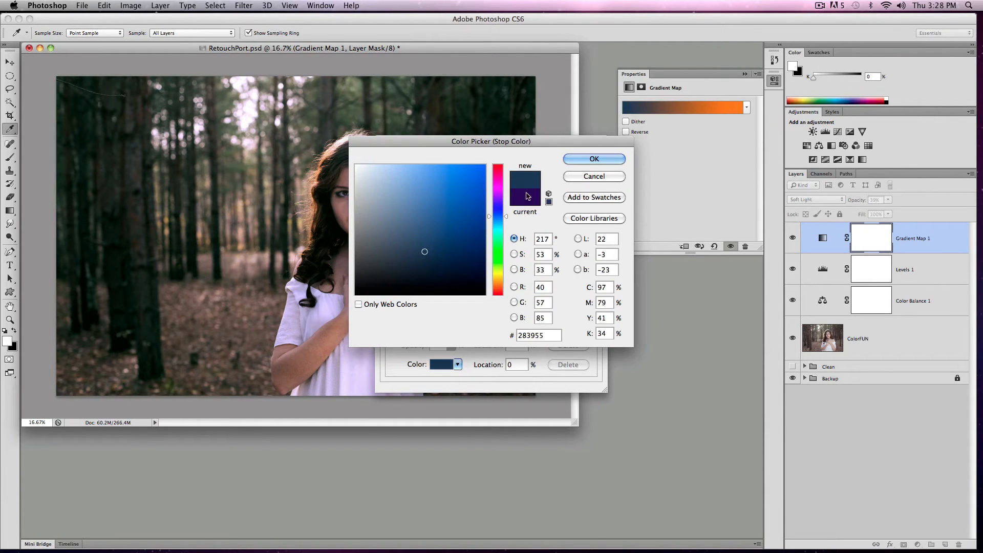
{"action": "left_click", "coordinate": [596, 160]}
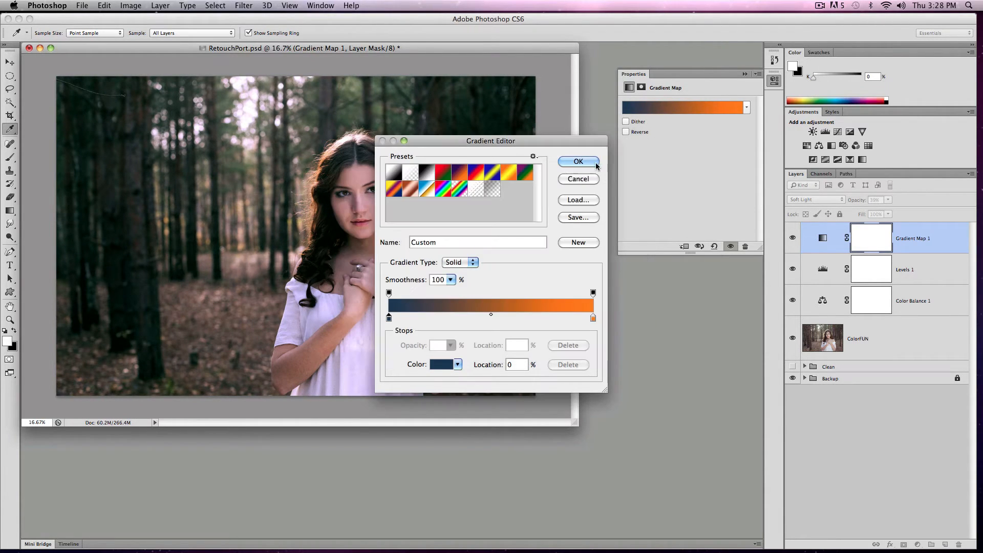
Step: Change the gradient's ending orange color stop to golden yellow #e7c44a and apply the edited gradient
{"action": "left_click", "coordinate": [593, 318]}
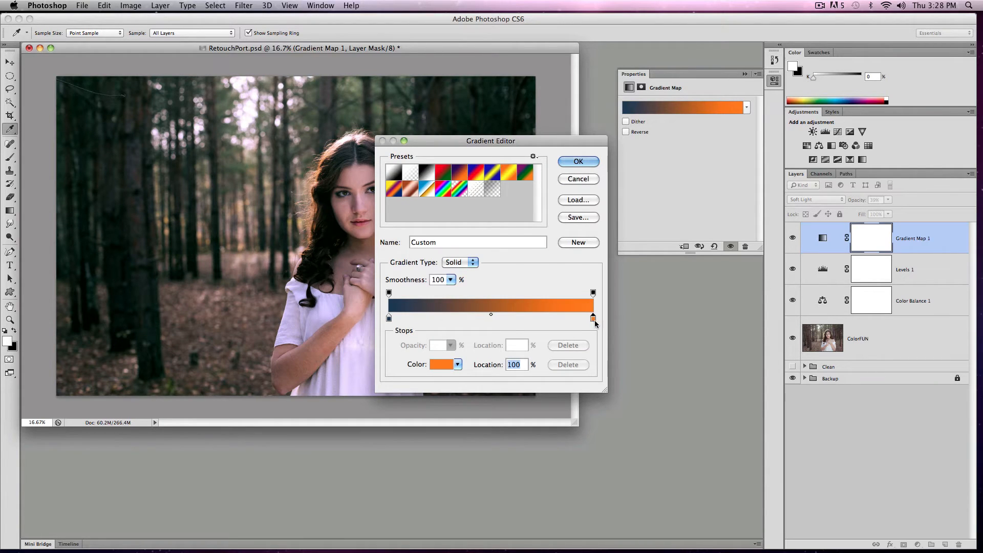
{"action": "double_click", "coordinate": [594, 320]}
{"action": "left_click", "coordinate": [502, 277]}
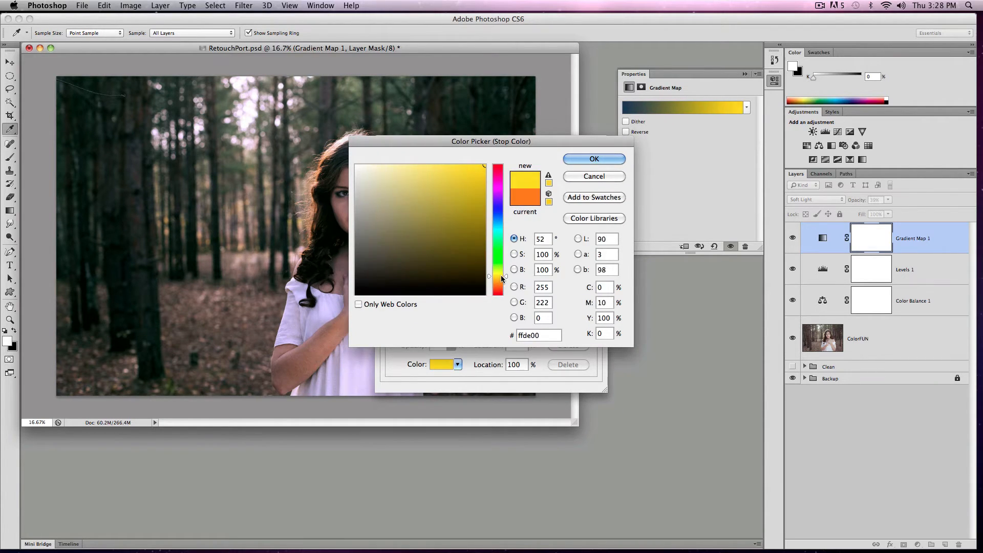
{"action": "left_click_drag", "start_coordinate": [502, 277], "coordinate": [505, 281]}
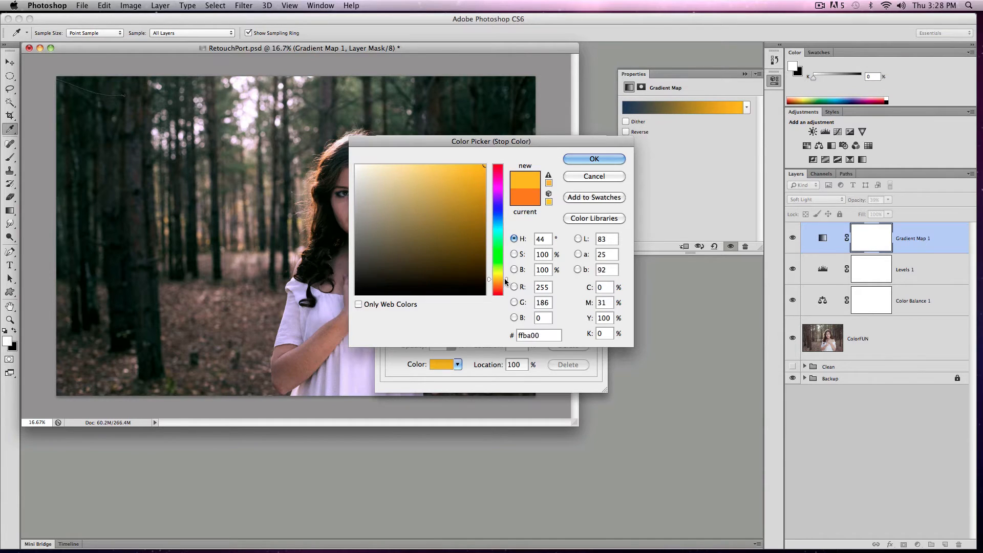
{"action": "mouse_move", "coordinate": [439, 215]}
{"action": "left_mouse_down"}
{"action": "mouse_move", "coordinate": [428, 237]}
{"action": "mouse_move", "coordinate": [434, 208]}
{"action": "left_mouse_up"}
{"action": "left_click_drag", "start_coordinate": [454, 137], "coordinate": [566, 116]}
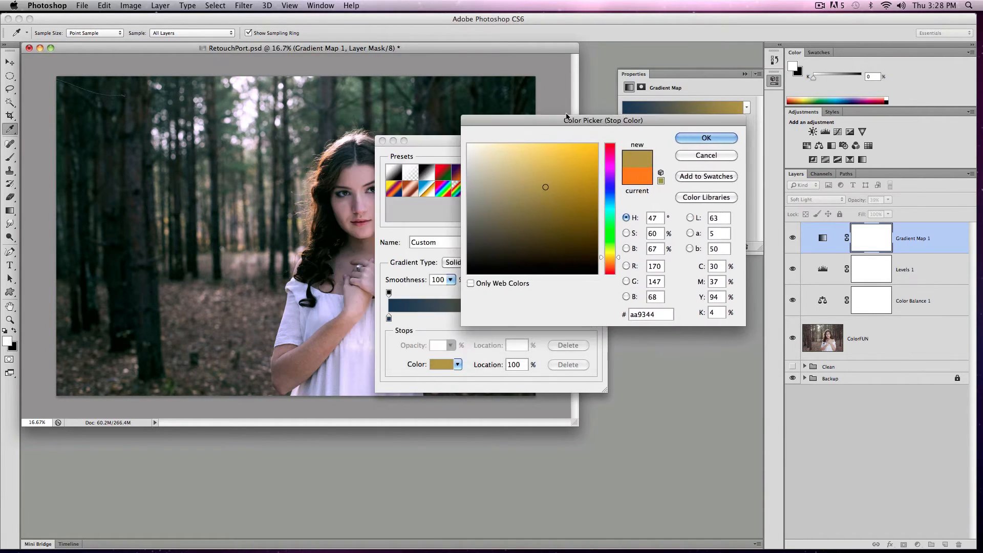
{"action": "left_click_drag", "start_coordinate": [556, 154], "coordinate": [556, 162]}
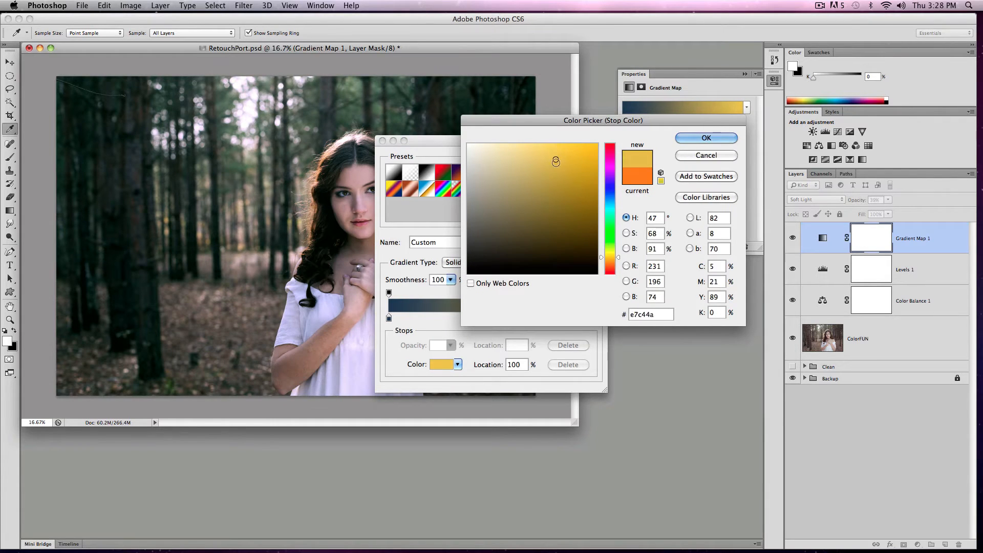
{"action": "left_click", "coordinate": [706, 138]}
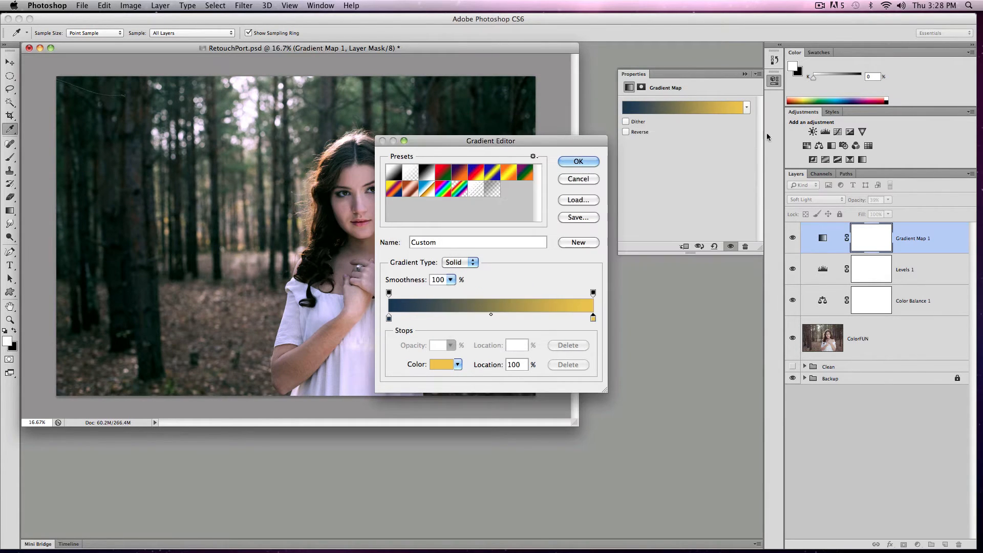
{"action": "left_click", "coordinate": [578, 162]}
Step: Set the Gradient Map layer's opacity to 58% and try the Overlay and Color blend modes
{"action": "key", "text": "z"}
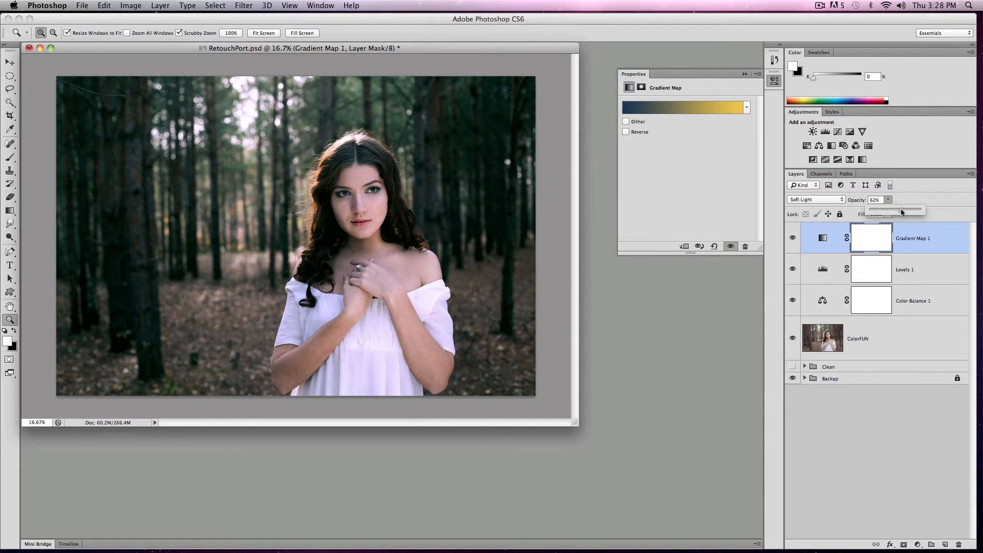
{"action": "left_click_drag", "start_coordinate": [901, 212], "coordinate": [899, 211]}
{"action": "left_click", "coordinate": [831, 200]}
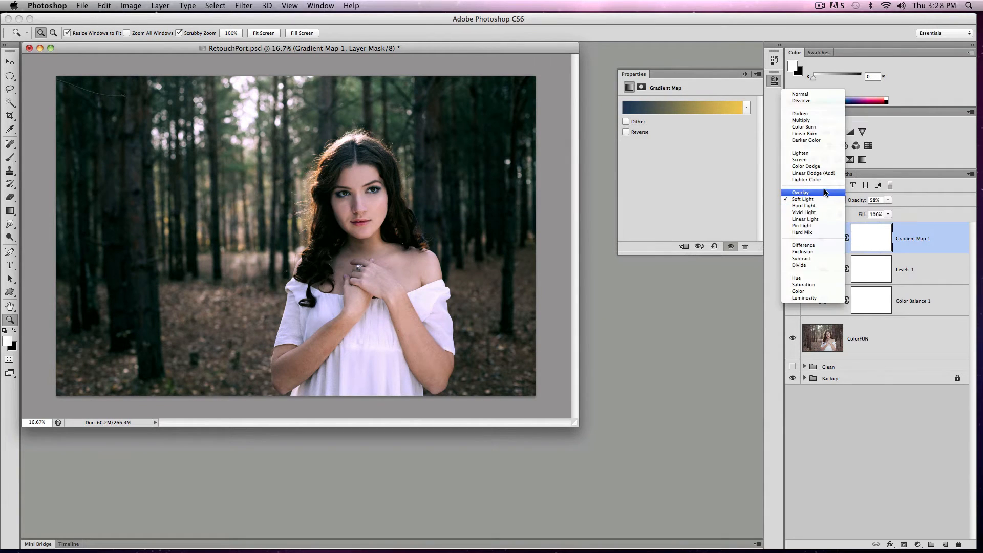
{"action": "left_click", "coordinate": [825, 192]}
{"action": "left_click", "coordinate": [836, 200]}
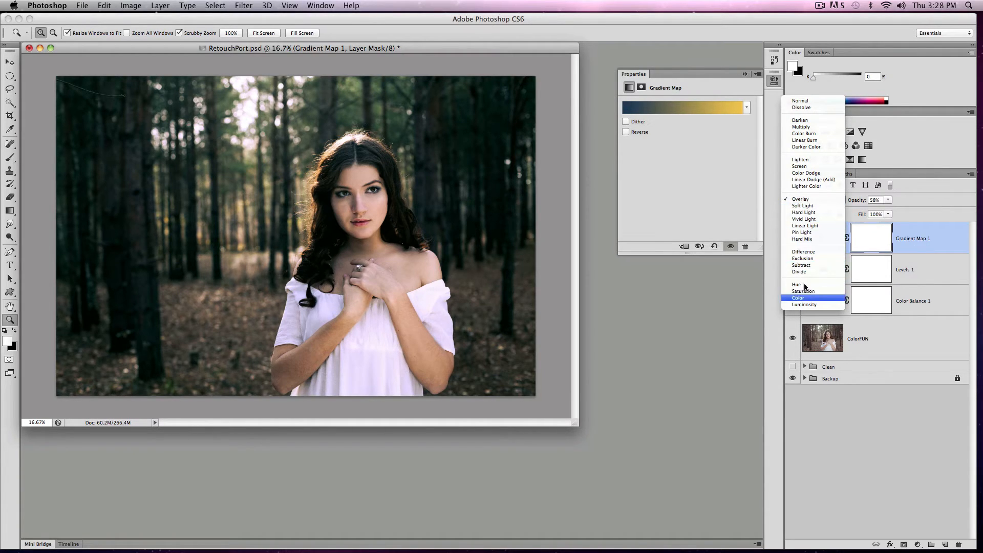
{"action": "left_click", "coordinate": [806, 301]}
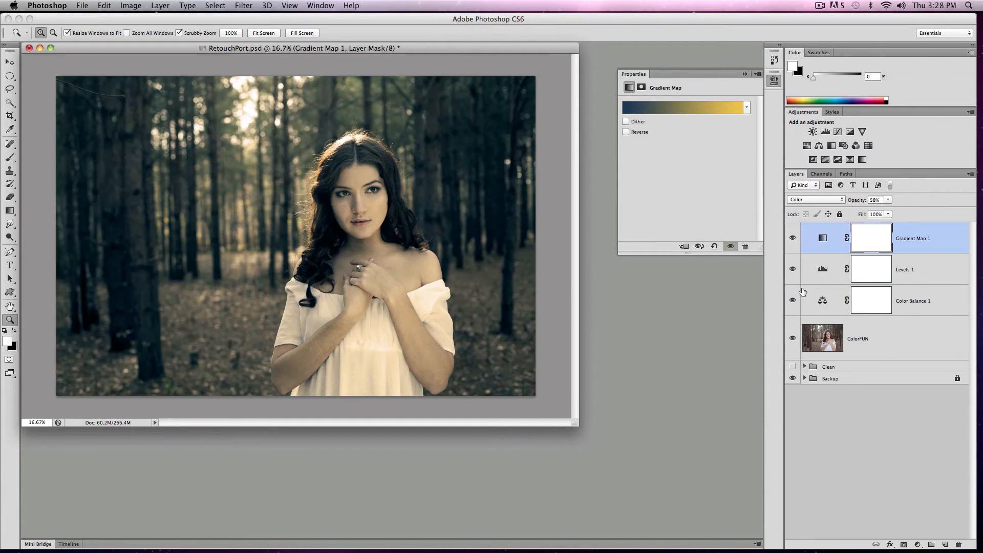
Step: Try the Multiply blend mode on the Gradient Map layer with opacity reduced to 28%, followed by Soft Light
{"action": "left_click", "coordinate": [843, 200]}
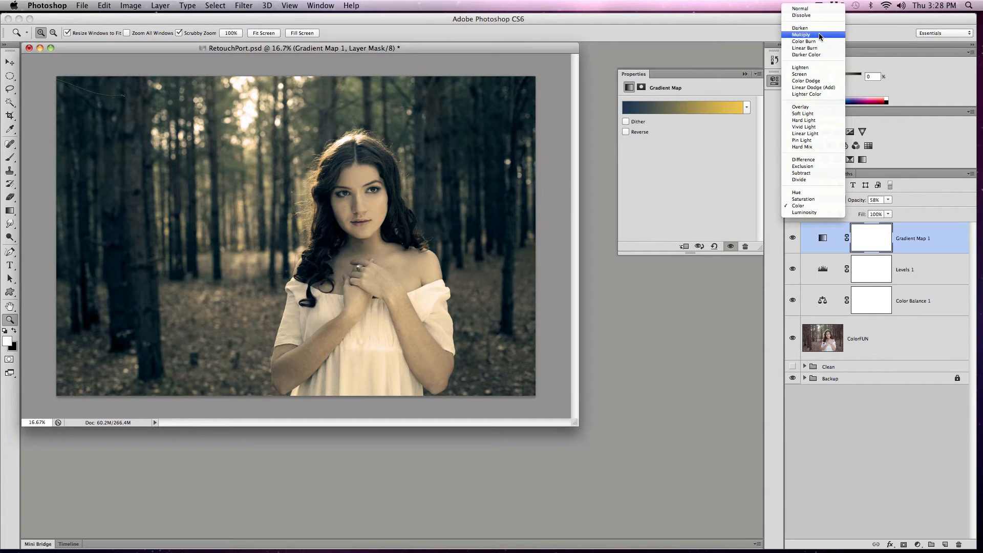
{"action": "left_click", "coordinate": [819, 34]}
{"action": "left_click", "coordinate": [888, 199]}
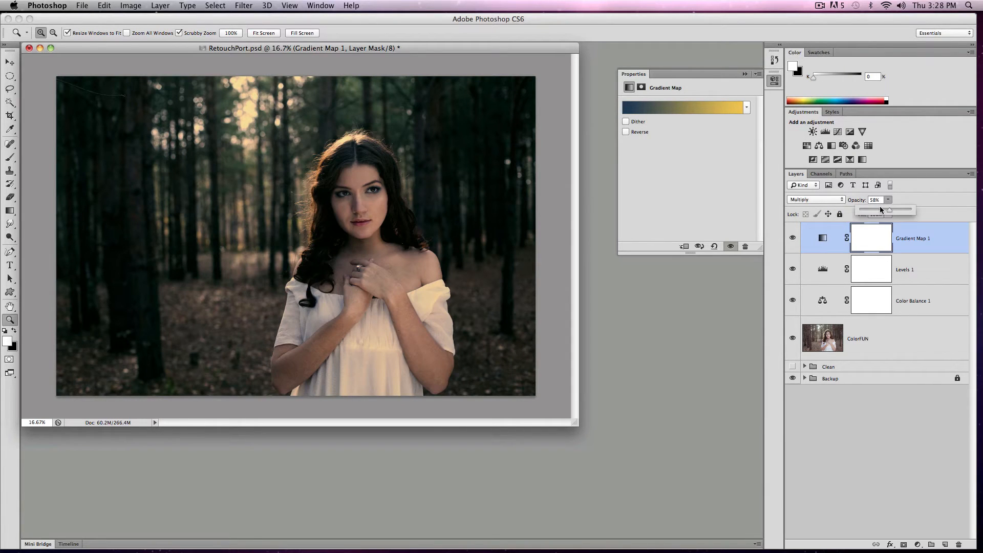
{"action": "left_click_drag", "start_coordinate": [886, 210], "coordinate": [869, 213]}
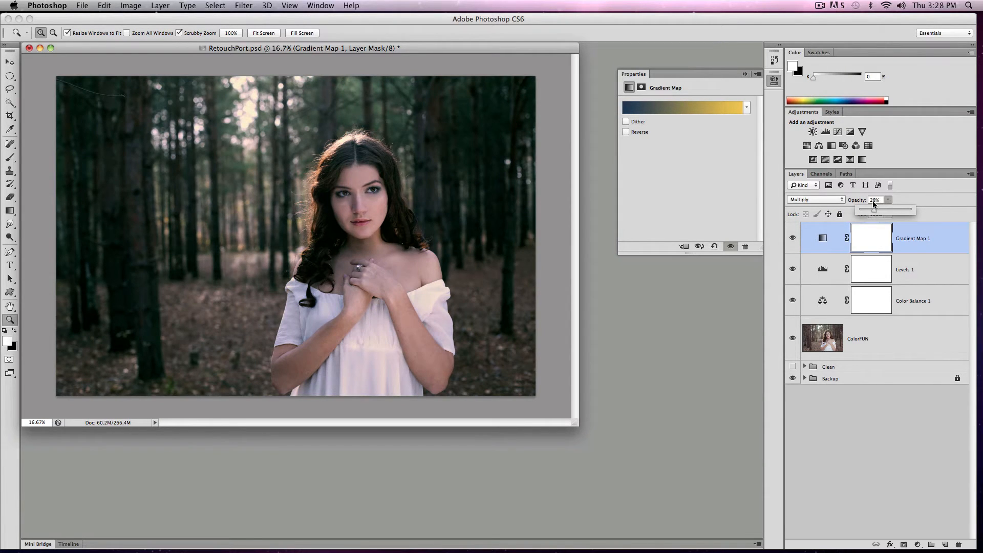
{"action": "left_click", "coordinate": [816, 199]}
{"action": "left_click", "coordinate": [811, 276]}
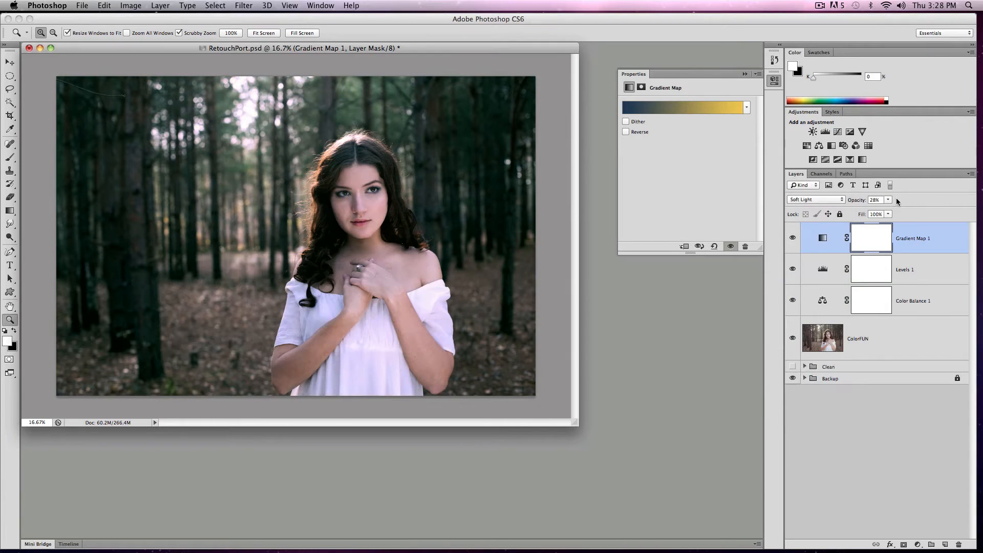
Step: Set the Gradient Map layer's blend mode to Vivid Light and its opacity to 23%
{"action": "left_click", "coordinate": [835, 199]}
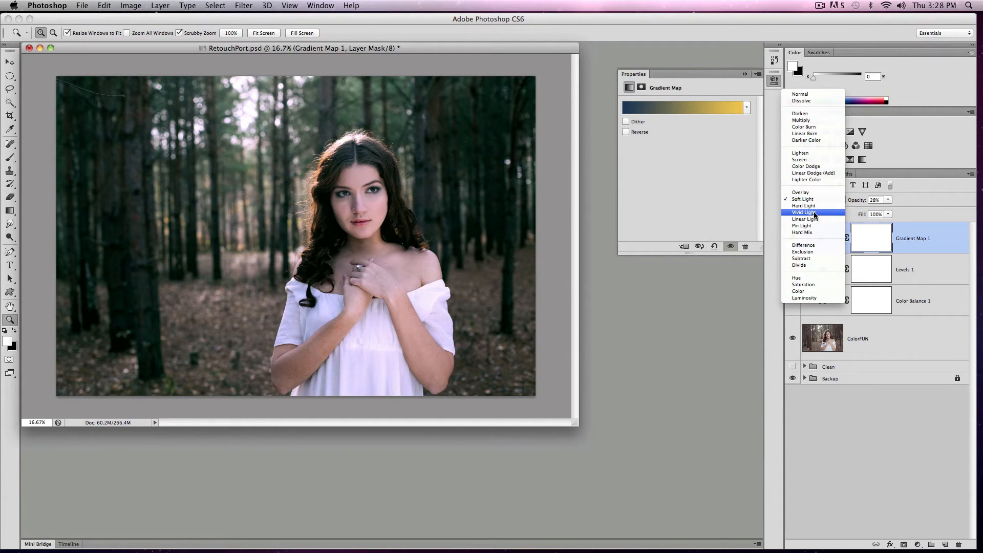
{"action": "left_click", "coordinate": [815, 212]}
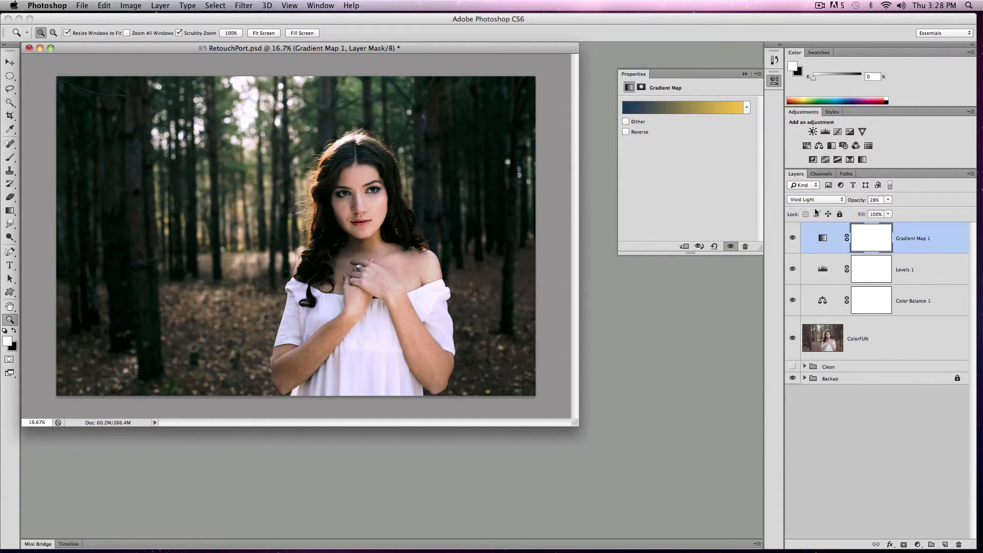
{"action": "left_click", "coordinate": [888, 201]}
{"action": "mouse_move", "coordinate": [889, 208]}
{"action": "left_mouse_down"}
{"action": "mouse_move", "coordinate": [899, 209]}
{"action": "mouse_move", "coordinate": [888, 211]}
{"action": "left_mouse_up"}
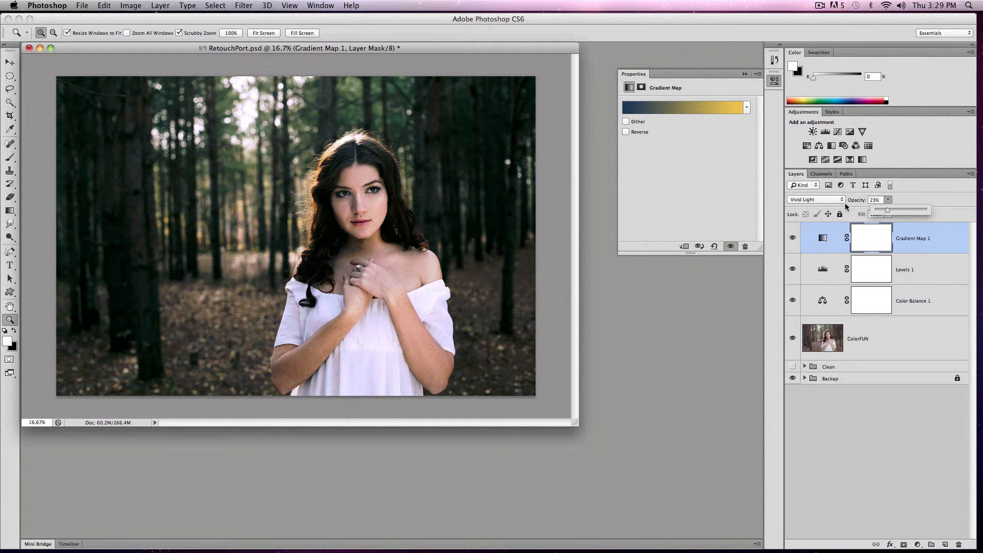
{"action": "left_click", "coordinate": [835, 204]}
{"action": "left_click", "coordinate": [835, 199]}
{"action": "left_click", "coordinate": [897, 205]}
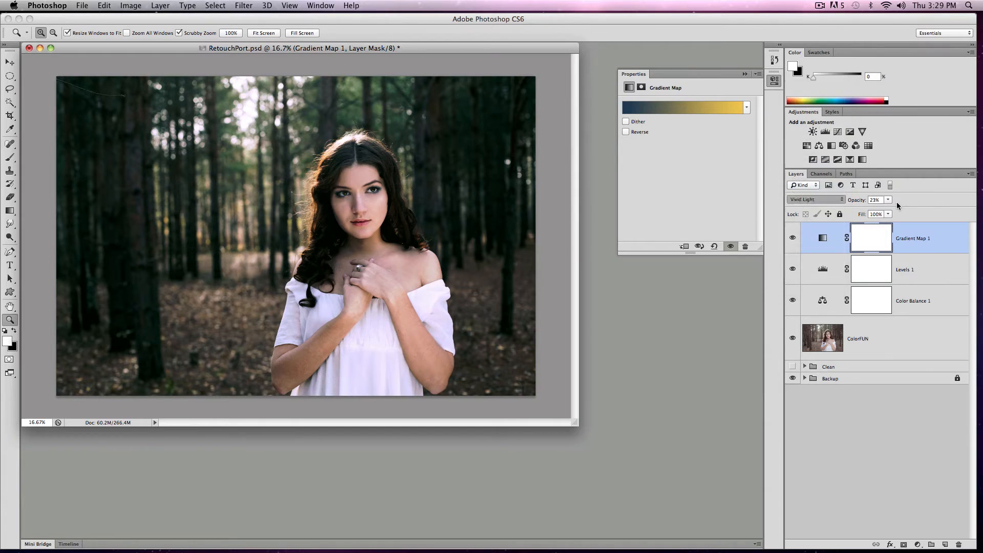
Step: Set the Gradient Map layer's blend mode to Soft Light and its opacity to 65%
{"action": "left_click", "coordinate": [887, 201]}
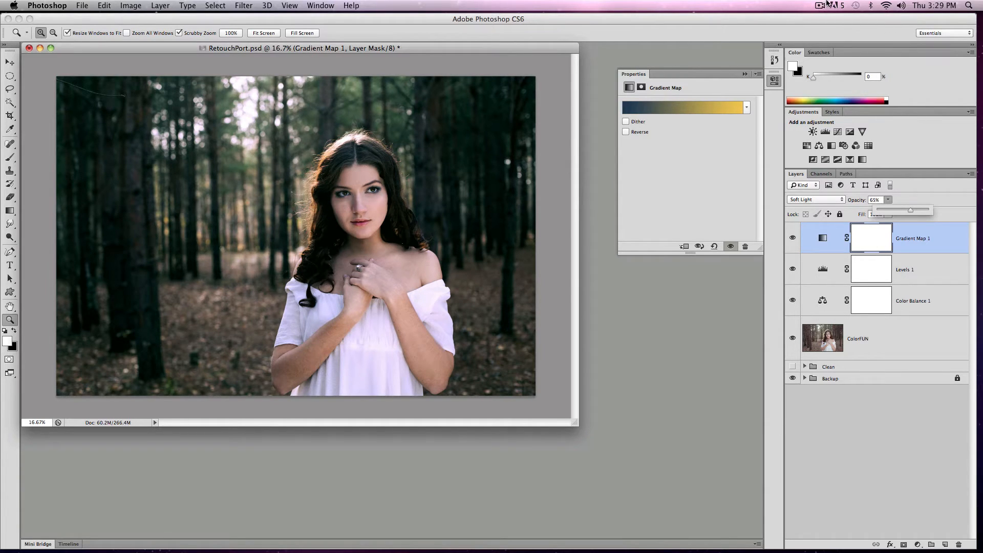
{"action": "left_click", "coordinate": [379, 201]}
Step: Examine the graded face closely, concentrating on the skin and both eyes
{"action": "left_click", "coordinate": [484, 228]}
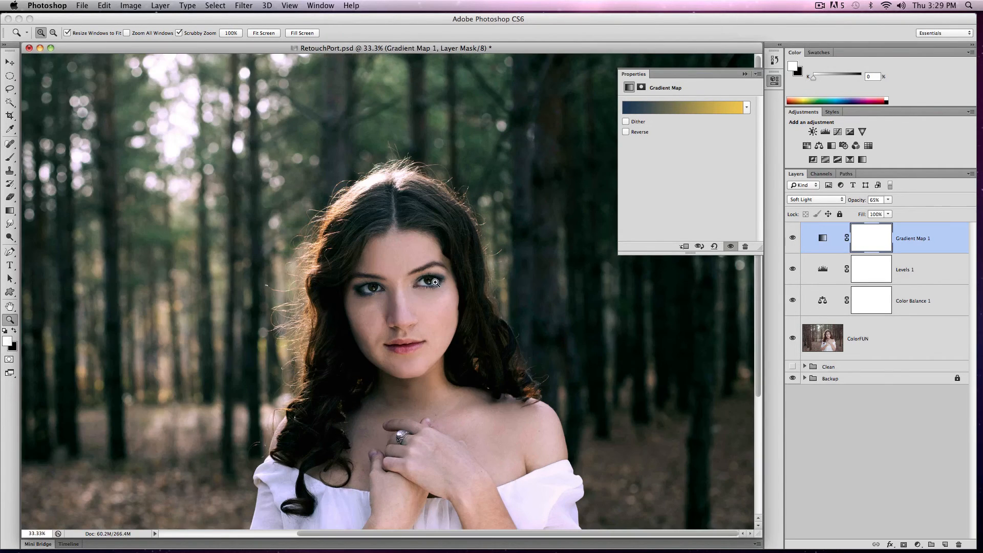
{"action": "left_click", "coordinate": [435, 282]}
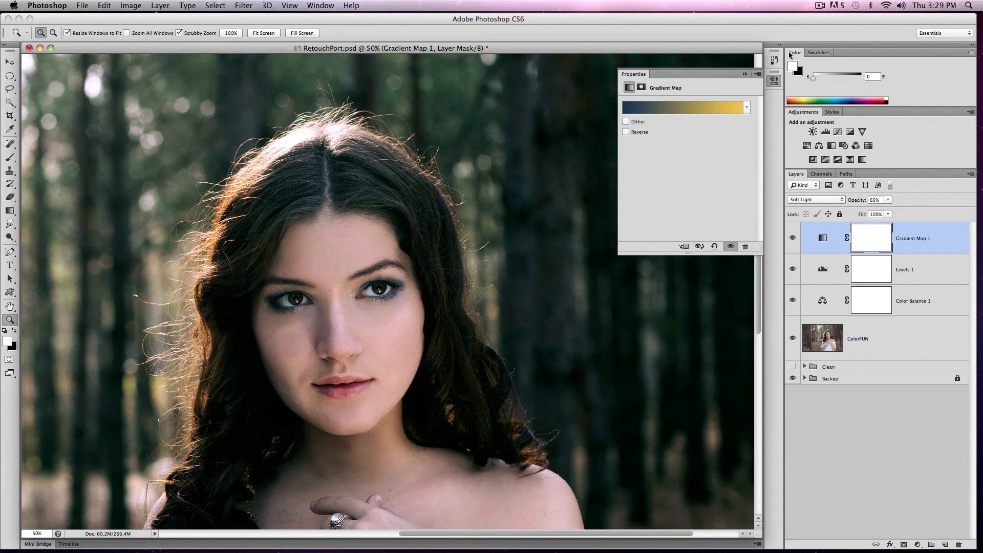
{"action": "left_click", "coordinate": [820, 6]}
{"action": "left_click", "coordinate": [829, 35]}
{"action": "left_click", "coordinate": [304, 305]}
{"action": "left_click", "coordinate": [398, 294]}
{"action": "left_click", "coordinate": [397, 289]}
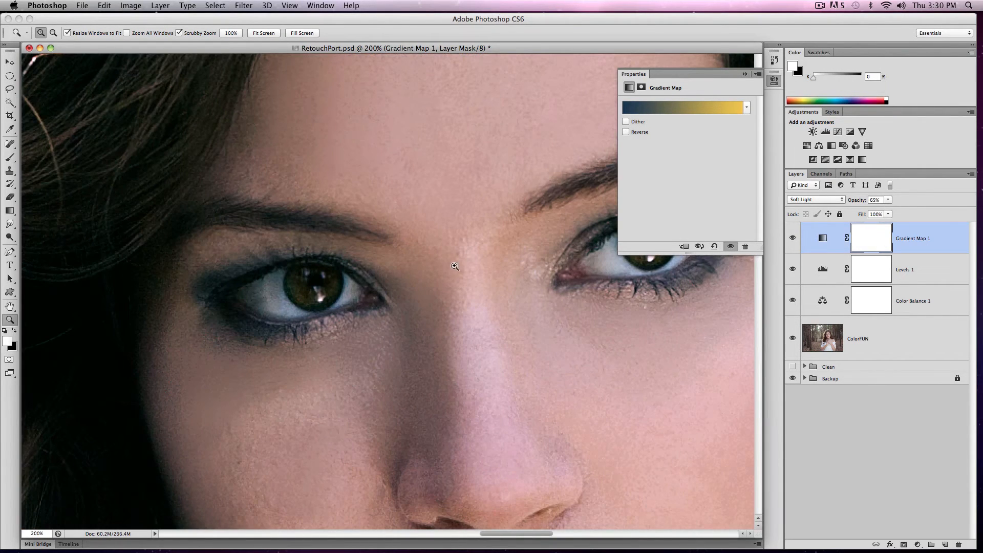
{"action": "scroll", "coordinate": [456, 264], "scroll_direction": "right", "scroll_amount": 5}
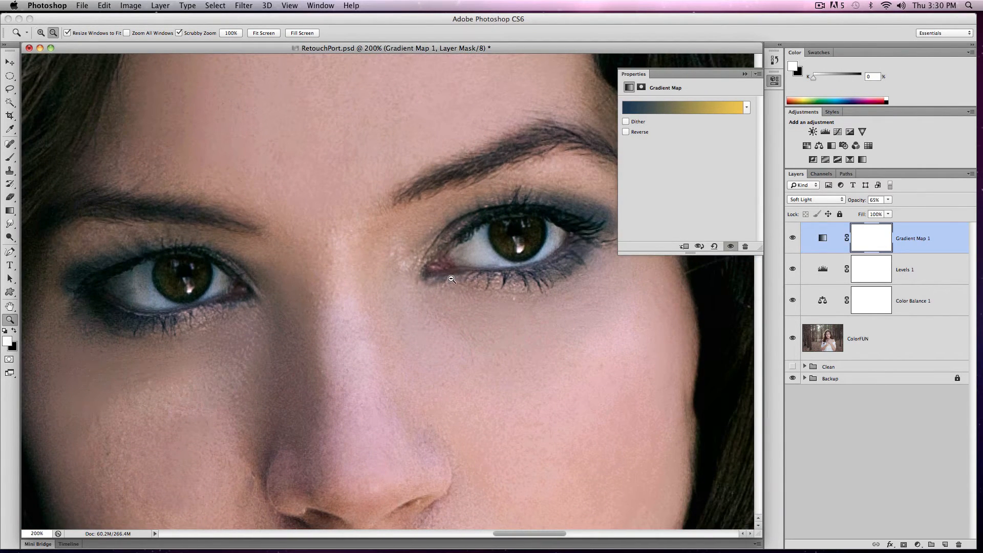
{"action": "left_click", "coordinate": [451, 279], "text": "alt"}
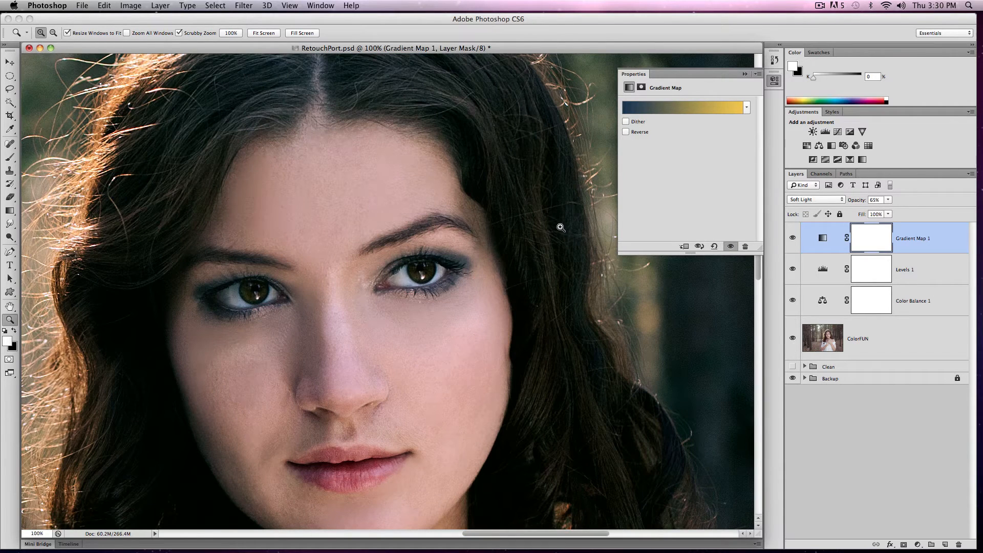
Step: Create a layer group above the Gradient Map layer and name it eyes
{"action": "left_click", "coordinate": [931, 543]}
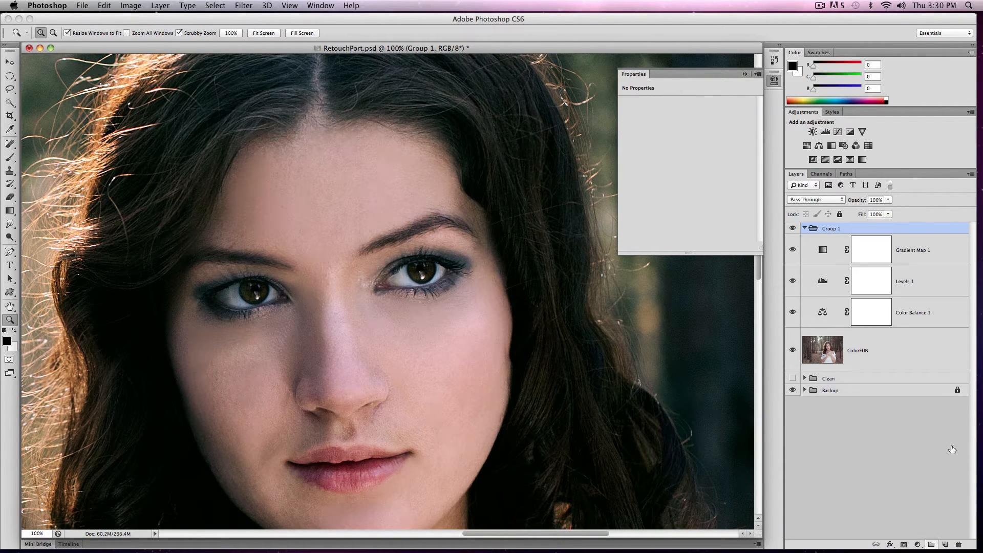
{"action": "double_click", "coordinate": [836, 228]}
{"action": "type", "text": "eyeds"}
{"action": "key", "text": "Return"}
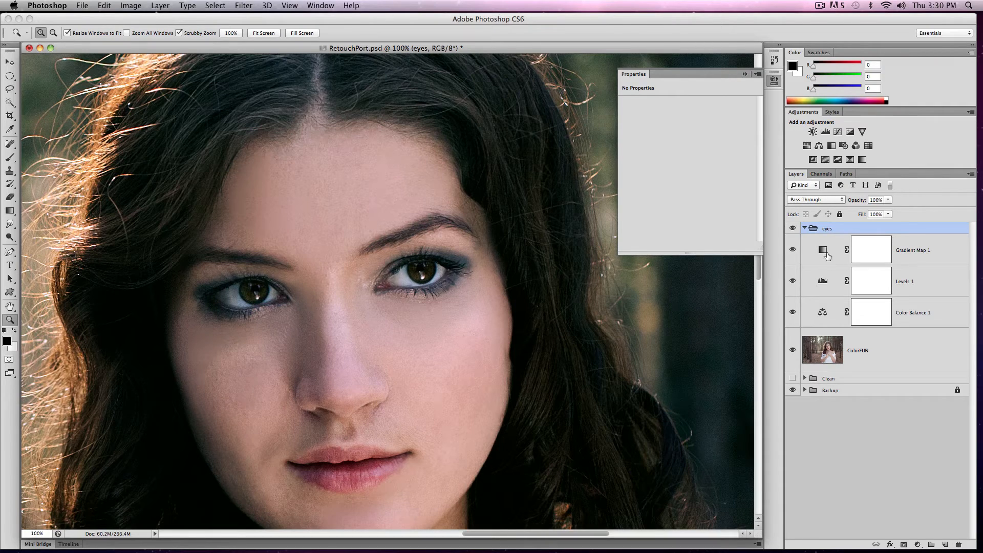
Step: Select both irises on the ColorFUN layer with the Elliptical Marquee, adding the second iris to the selection
{"action": "left_click", "coordinate": [827, 354]}
{"action": "left_click", "coordinate": [10, 76]}
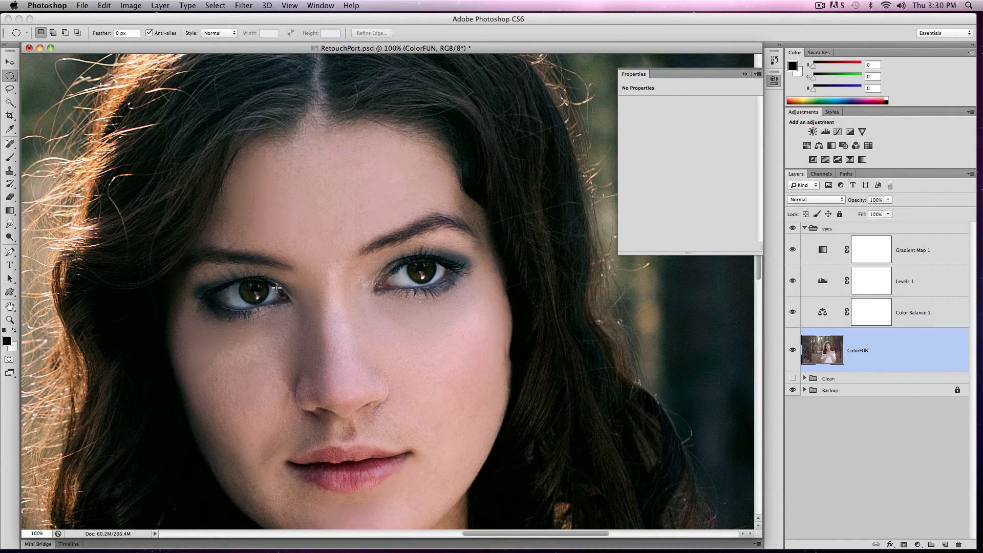
{"action": "left_click_drag", "start_coordinate": [237, 280], "coordinate": [268, 303]}
{"action": "left_click", "coordinate": [241, 281]}
{"action": "key", "text": "super+d"}
{"action": "key", "text": "shift"}
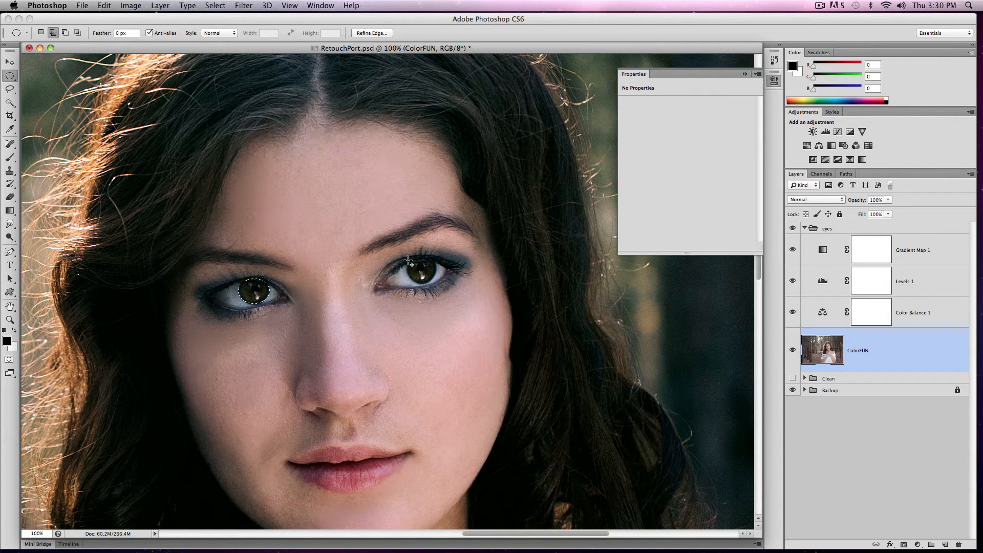
{"action": "left_click_drag", "start_coordinate": [409, 261], "coordinate": [438, 283]}
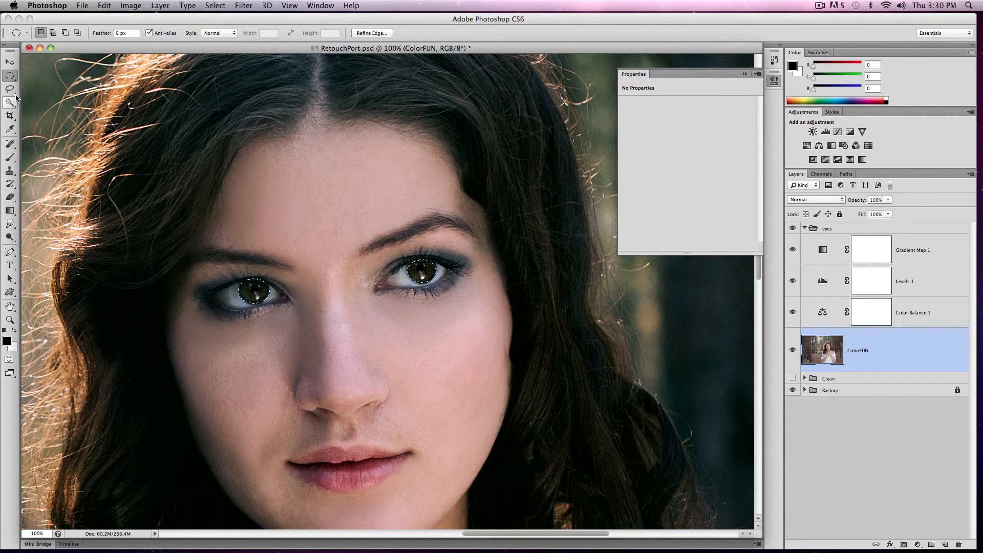
Step: Subtract the parts overlapping the upper eyelids from both iris selections with the Elliptical Marquee
{"action": "left_click_drag", "start_coordinate": [9, 88], "coordinate": [39, 99]}
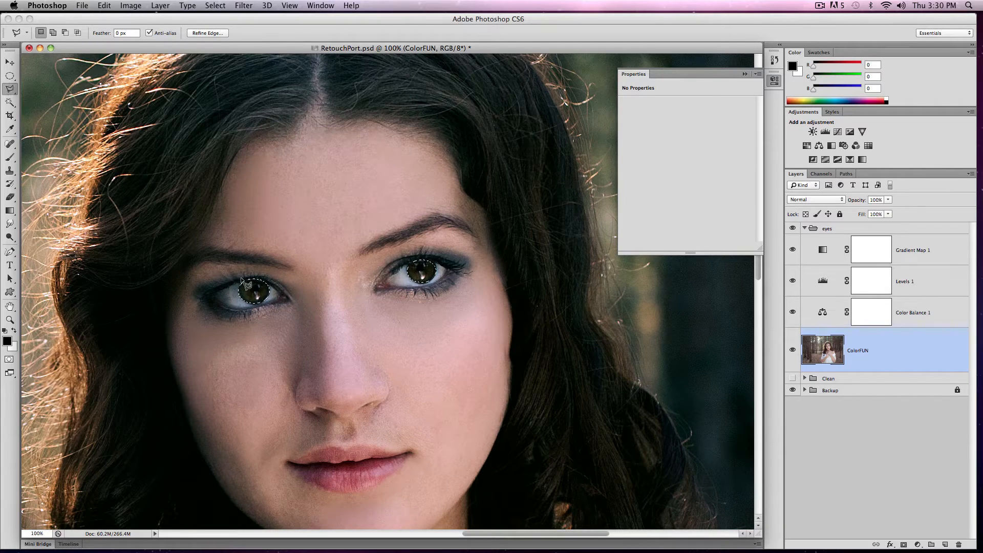
{"action": "key", "text": "alt"}
{"action": "key", "text": "m"}
{"action": "left_click_drag", "start_coordinate": [241, 262], "coordinate": [283, 277]}
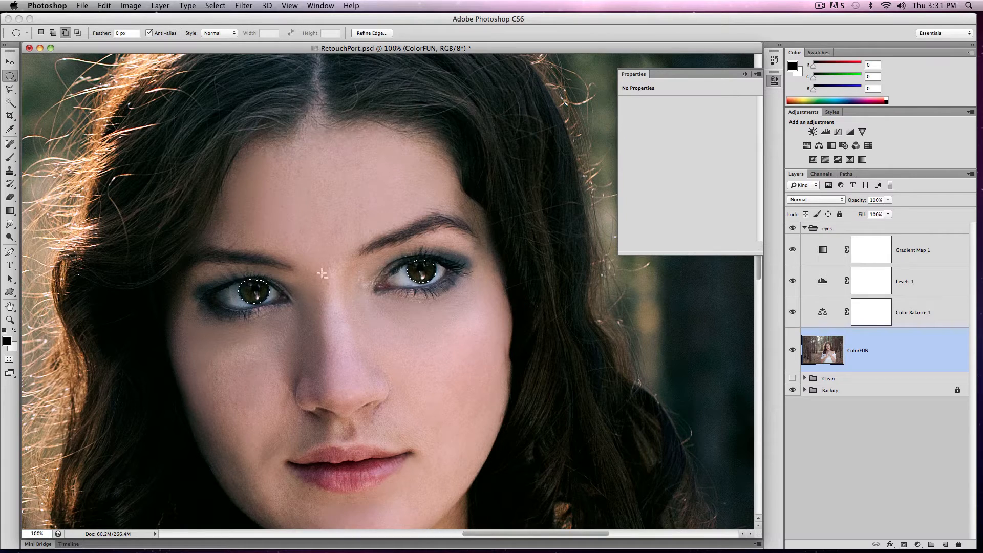
{"action": "left_click_drag", "start_coordinate": [401, 247], "coordinate": [440, 260]}
Step: Feather the iris selection by 2 pixels
{"action": "left_click", "coordinate": [217, 4]}
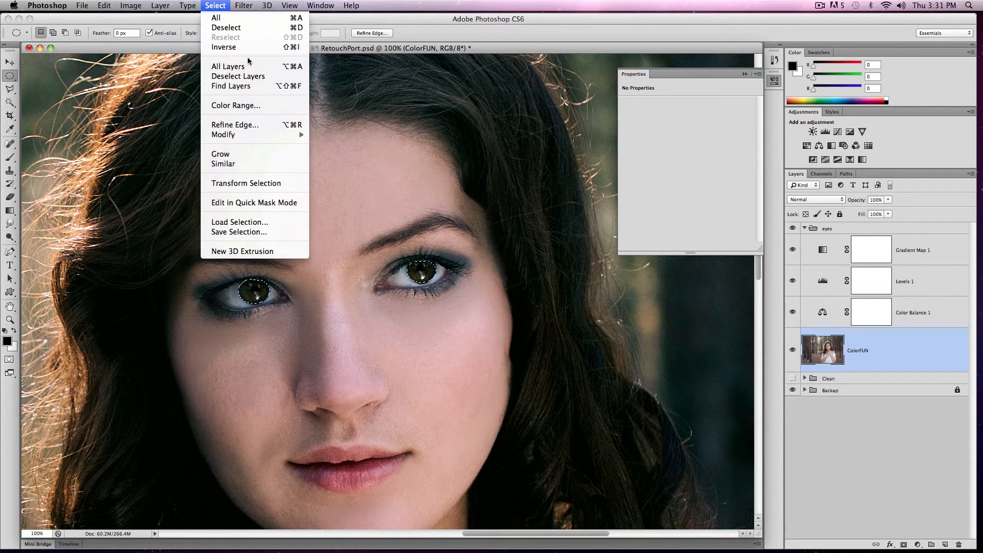
{"action": "mouse_move", "coordinate": [287, 134]}
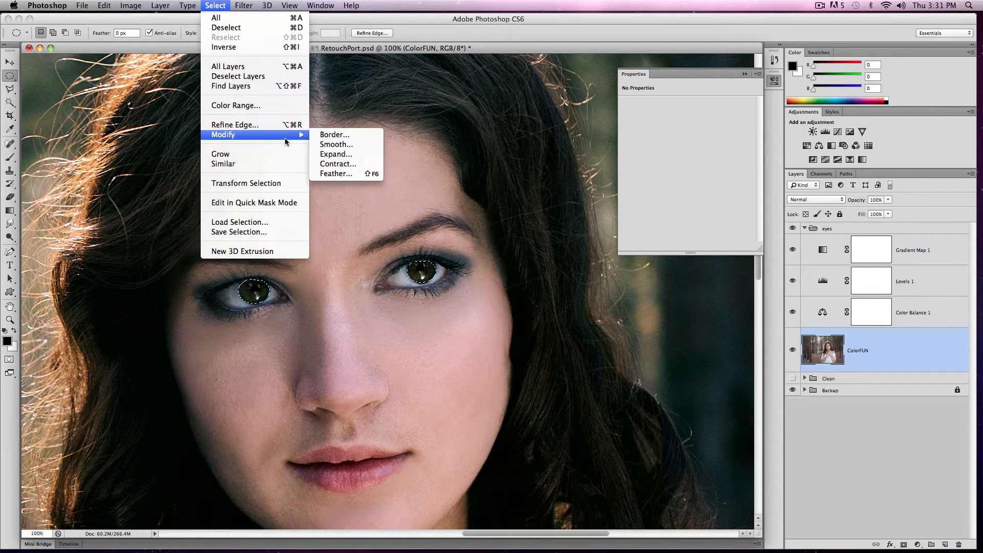
{"action": "left_click", "coordinate": [349, 174]}
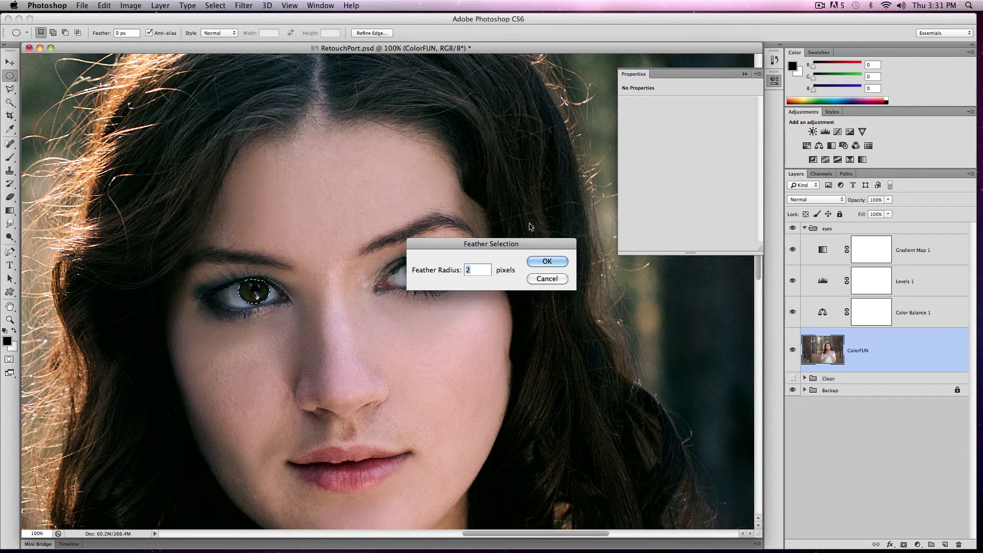
{"action": "left_click", "coordinate": [547, 262]}
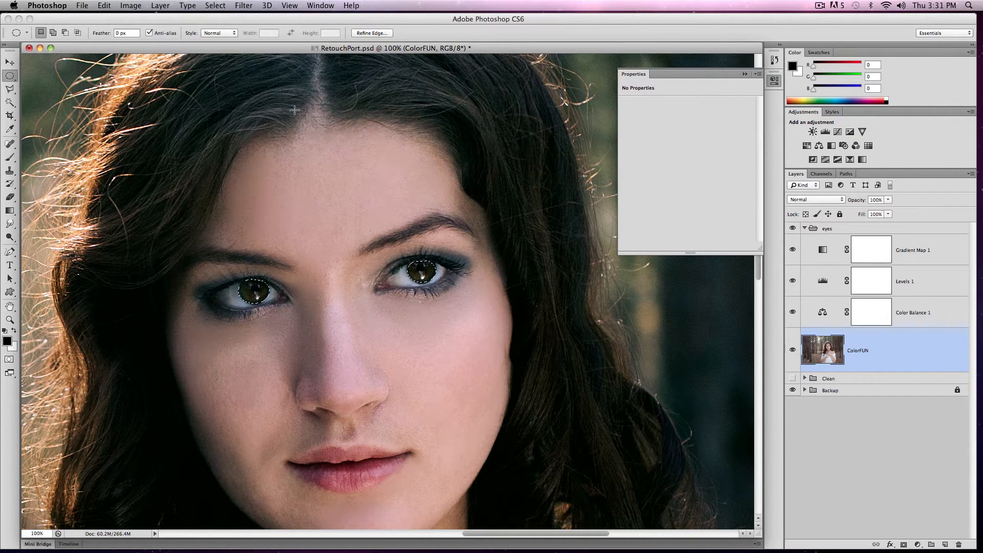
Step: Copy the selected irises from the ColorFUN layer and paste them as a new layer inside the eyes group
{"action": "left_click", "coordinate": [105, 5]}
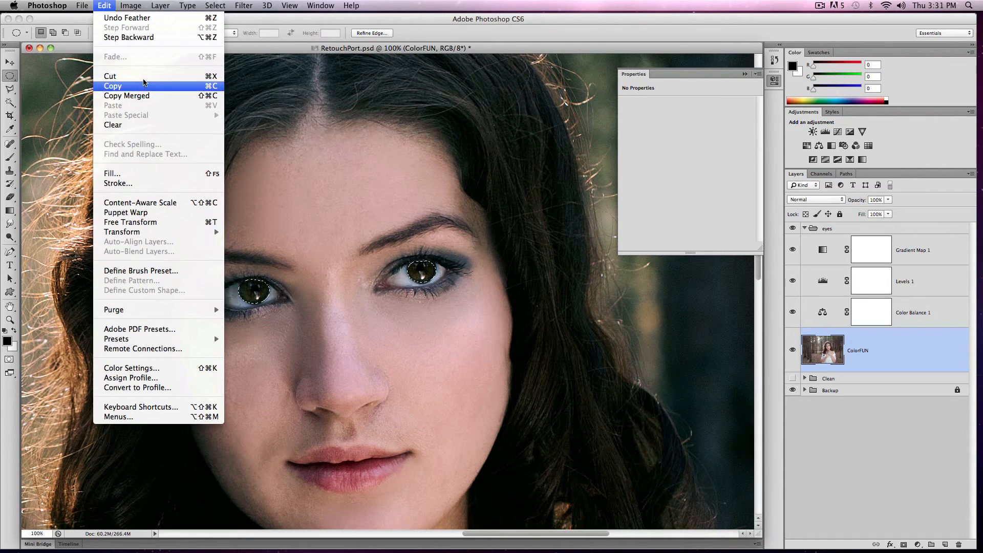
{"action": "left_click", "coordinate": [138, 86]}
{"action": "left_click", "coordinate": [828, 231]}
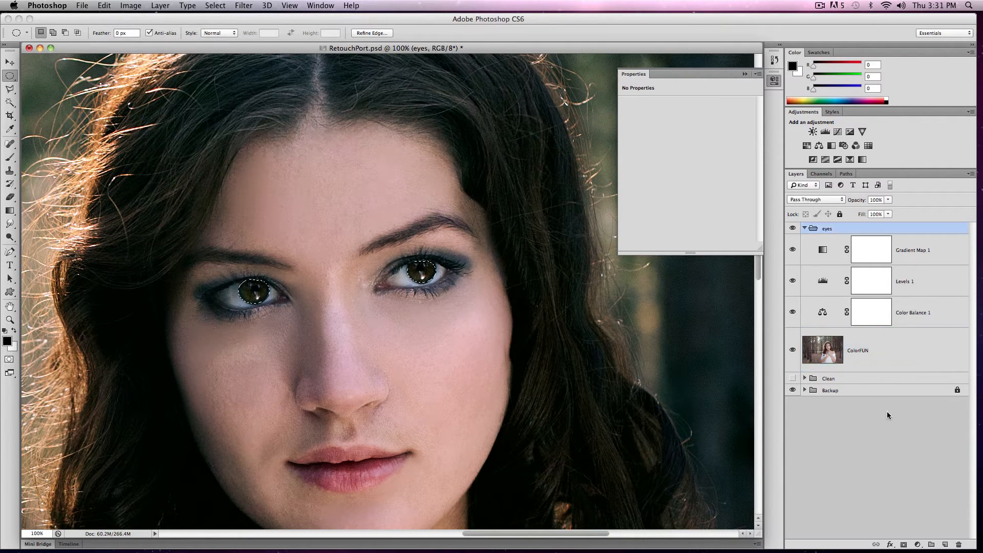
{"action": "left_click", "coordinate": [104, 6]}
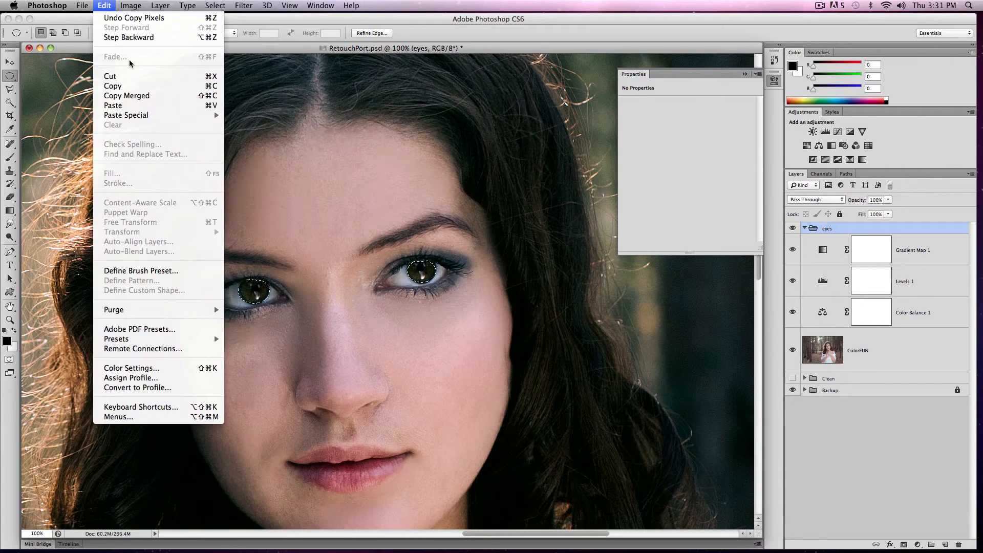
{"action": "left_click", "coordinate": [152, 106]}
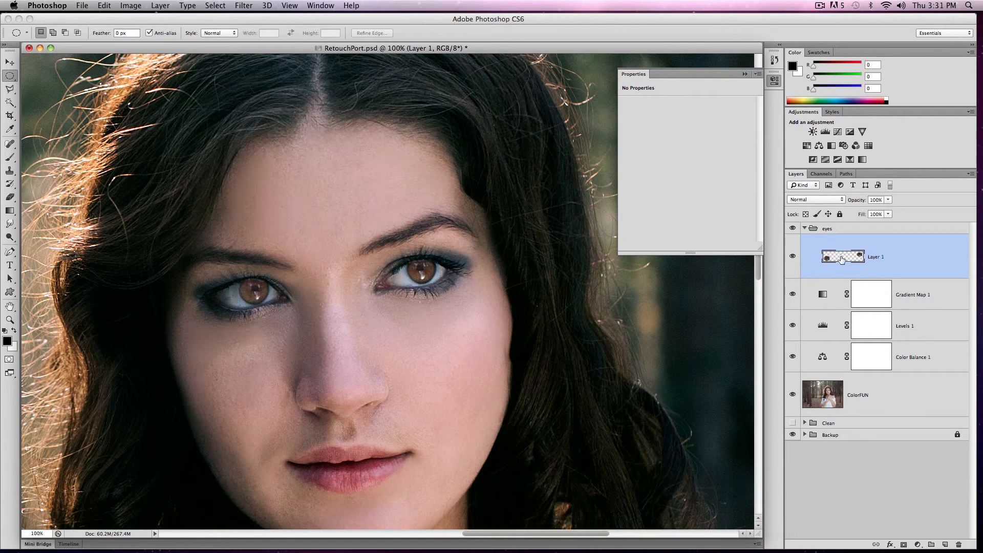
Step: Move the pasted iris layer out of the eyes group and rename it eyes
{"action": "left_click_drag", "start_coordinate": [841, 258], "coordinate": [834, 237]}
{"action": "key", "text": "z"}
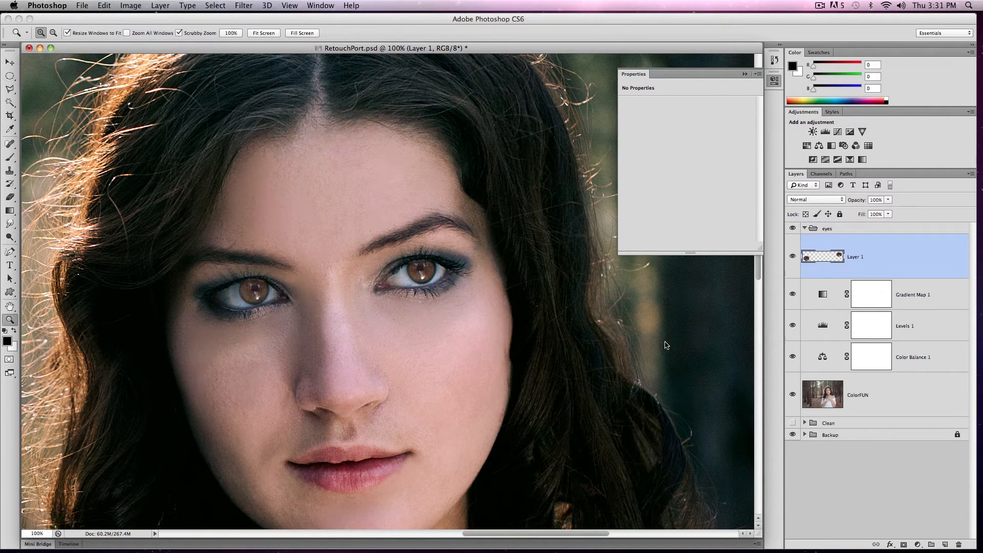
{"action": "left_click", "coordinate": [525, 348], "text": "alt"}
{"action": "left_click", "coordinate": [496, 358]}
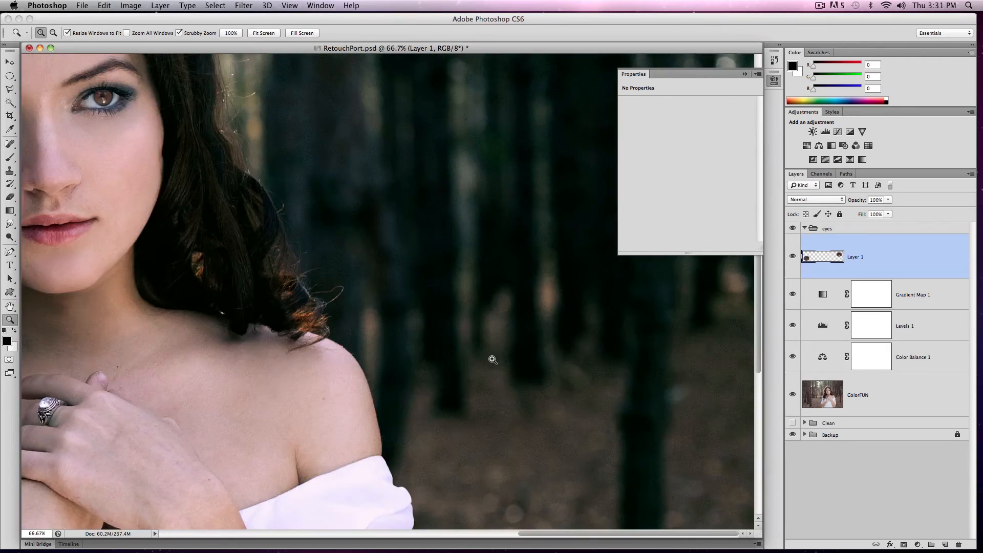
{"action": "left_click_drag", "start_coordinate": [492, 358], "coordinate": [296, 294]}
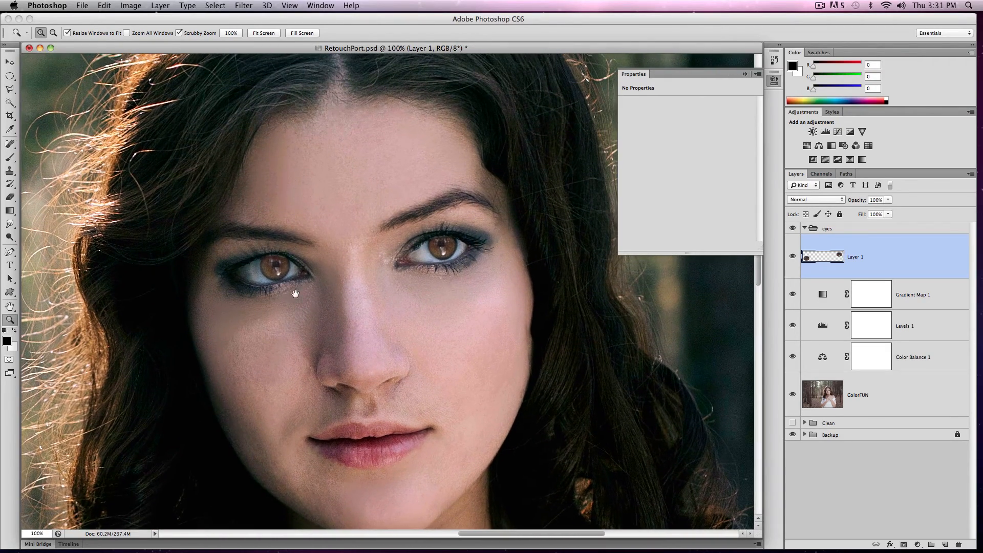
{"action": "double_click", "coordinate": [853, 259]}
{"action": "type", "text": "eyes"}
{"action": "key", "text": "Return"}
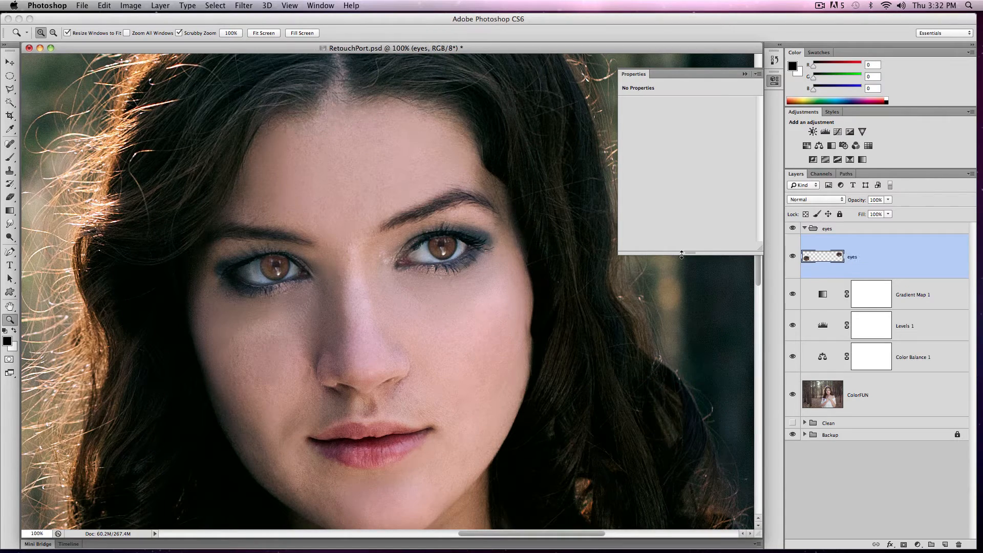
Step: Hide the three adjustment layers, the ColorFUN layer and the Backup group to inspect the isolated iris cutouts
{"action": "left_click_drag", "start_coordinate": [792, 294], "coordinate": [792, 405]}
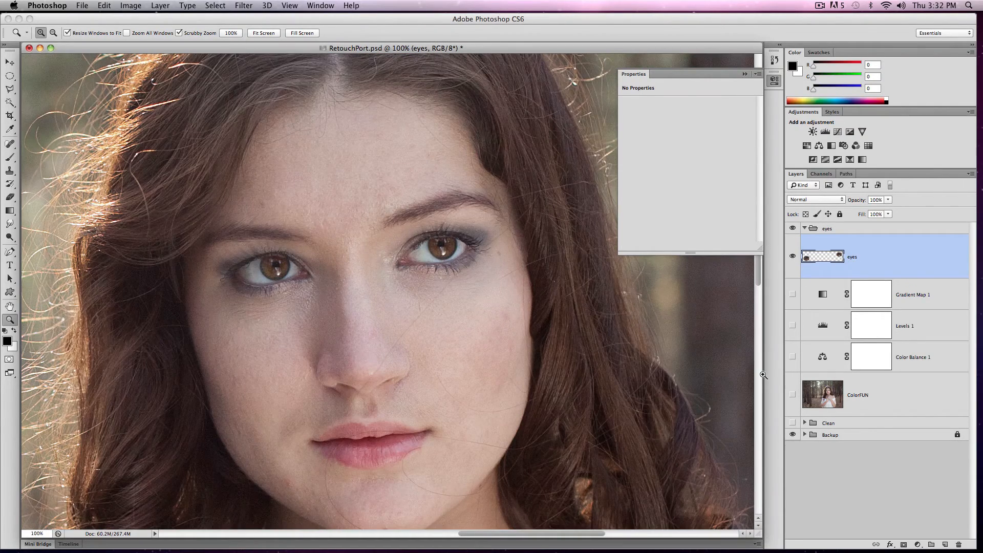
{"action": "left_click", "coordinate": [793, 435]}
{"action": "left_click", "coordinate": [448, 256]}
{"action": "left_click", "coordinate": [449, 256]}
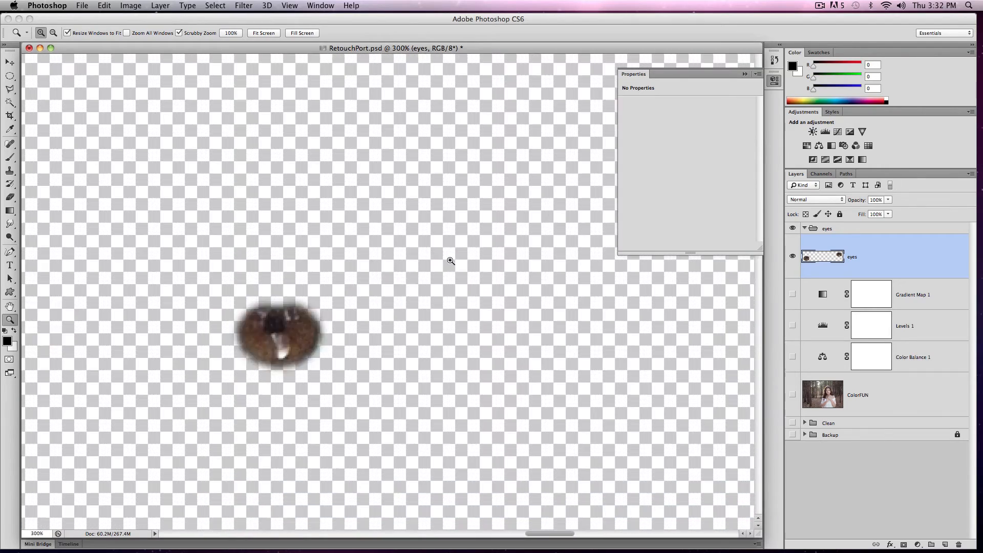
Step: Undo the last rename of the iris layer
{"action": "key", "text": "super+z"}
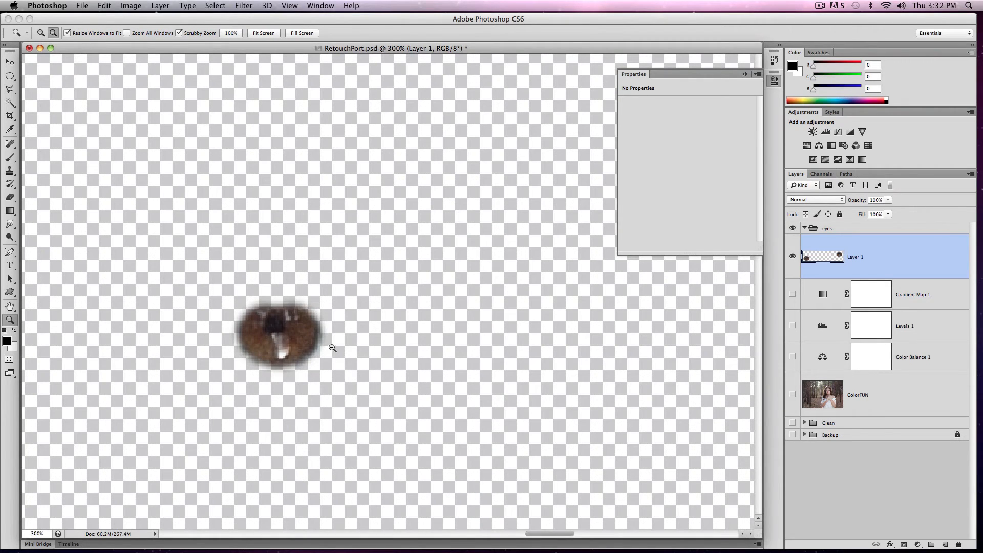
{"action": "left_click", "coordinate": [327, 349], "text": "alt"}
{"action": "left_click", "coordinate": [328, 348], "text": "alt"}
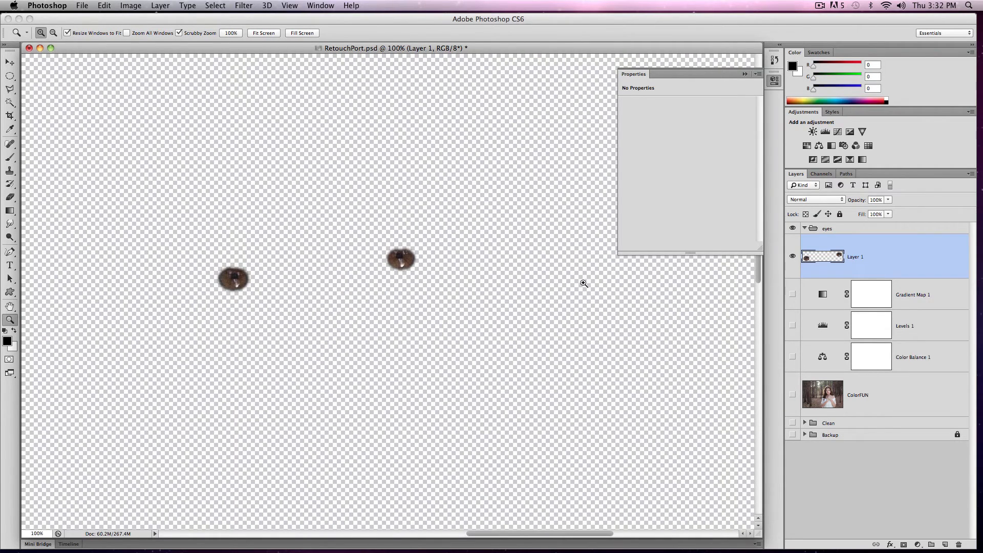
Step: Place the eyes group containing the iris layer directly above ColorFUN, and show the adjustment layers and ColorFUN again
{"action": "left_click", "coordinate": [825, 231]}
{"action": "left_click_drag", "start_coordinate": [837, 237], "coordinate": [846, 375]}
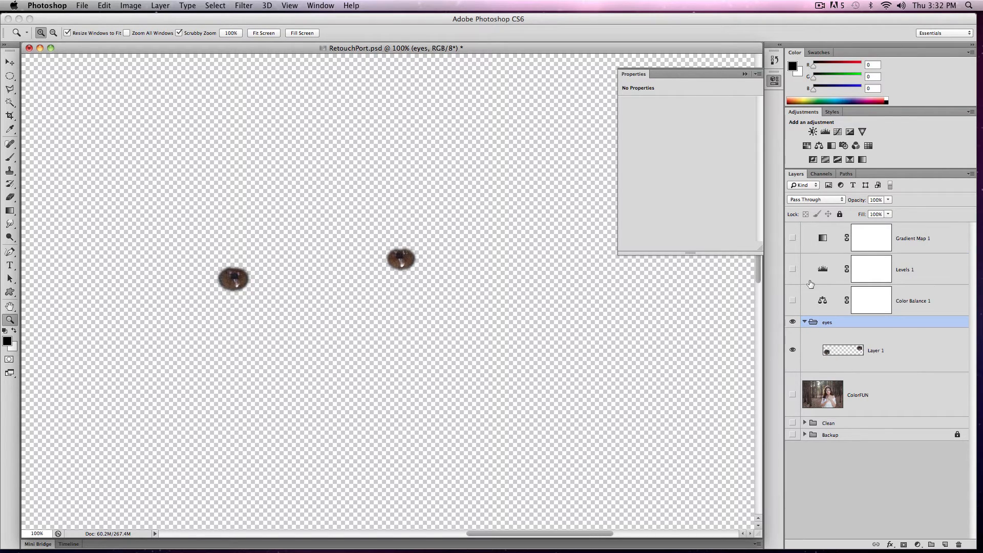
{"action": "left_click_drag", "start_coordinate": [795, 302], "coordinate": [796, 247]}
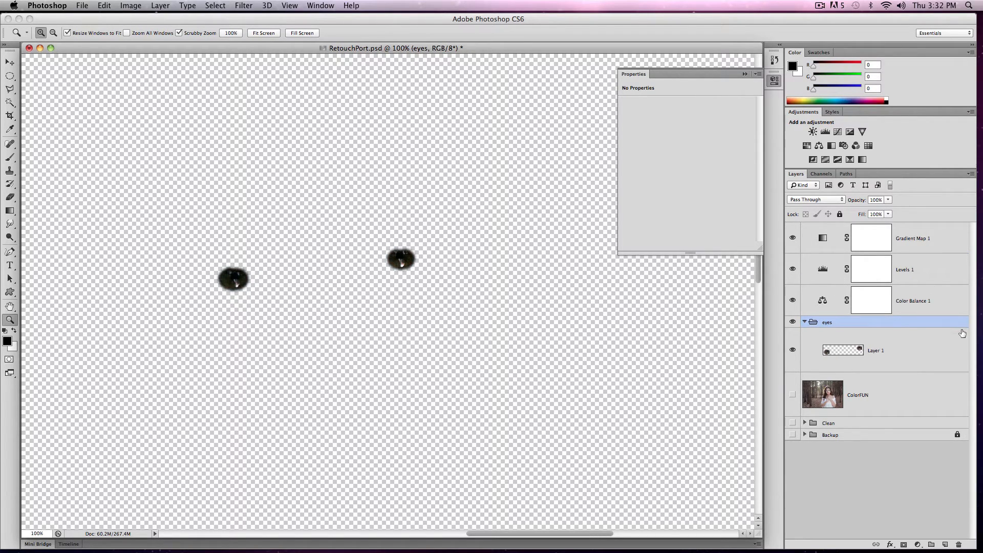
{"action": "left_click", "coordinate": [792, 350]}
{"action": "left_click", "coordinate": [792, 350]}
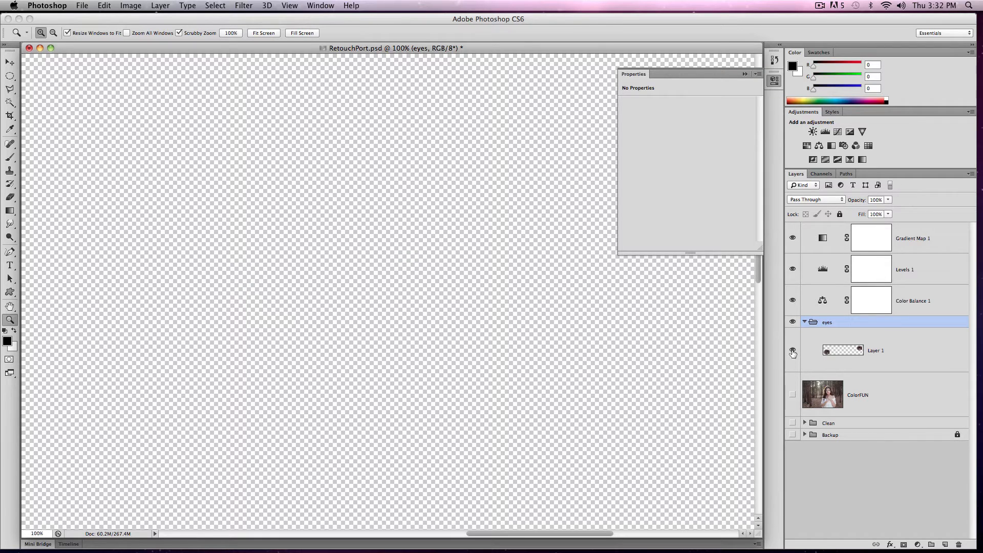
{"action": "left_click", "coordinate": [793, 394]}
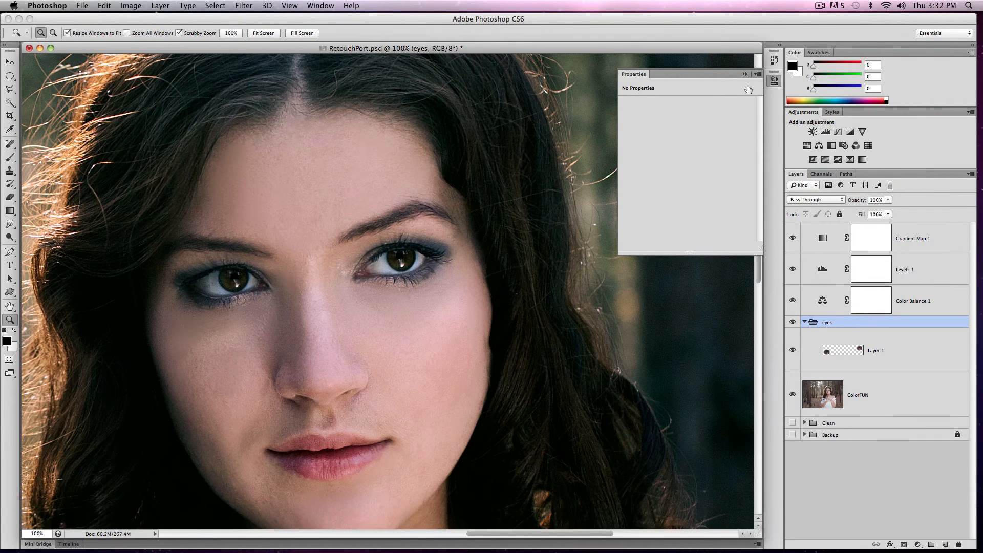
Step: Rename the layer inside the eyes group as eyestart
{"action": "left_click", "coordinate": [839, 354]}
{"action": "double_click", "coordinate": [876, 352]}
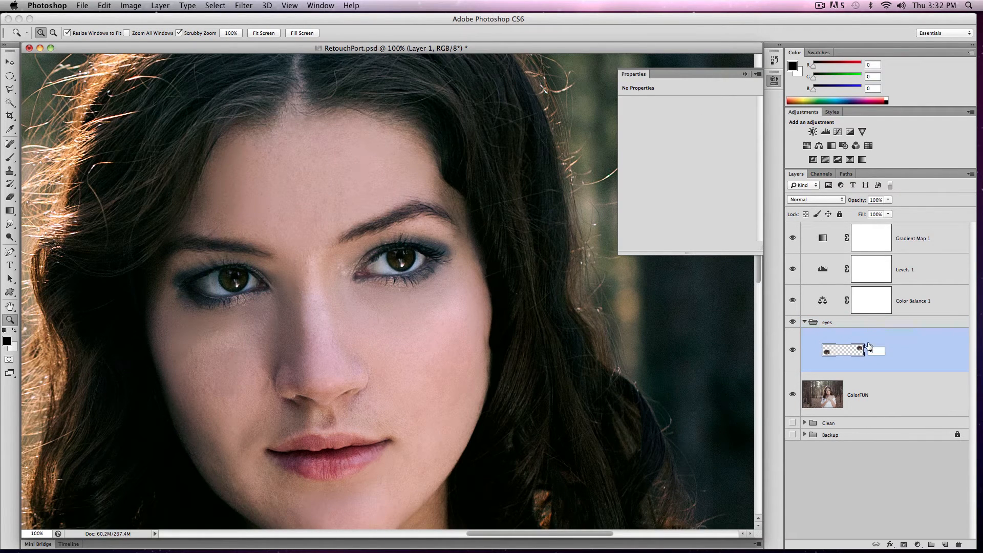
{"action": "type", "text": "eyestart"}
{"action": "key", "text": "Return"}
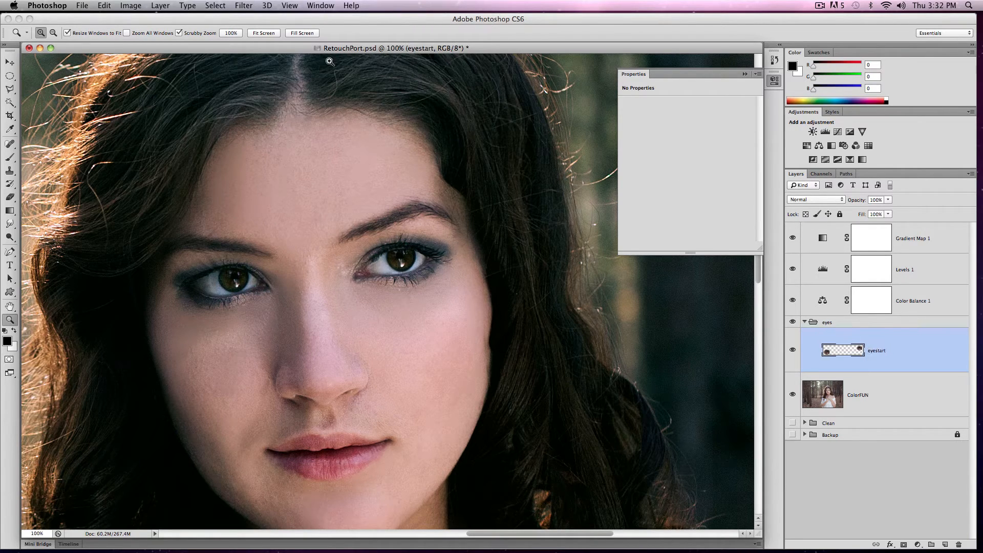
Step: Apply Smart Sharpen to the eyestart layer with amount 96%, radius 8.9 px and Gaussian Blur removal
{"action": "left_click", "coordinate": [243, 5]}
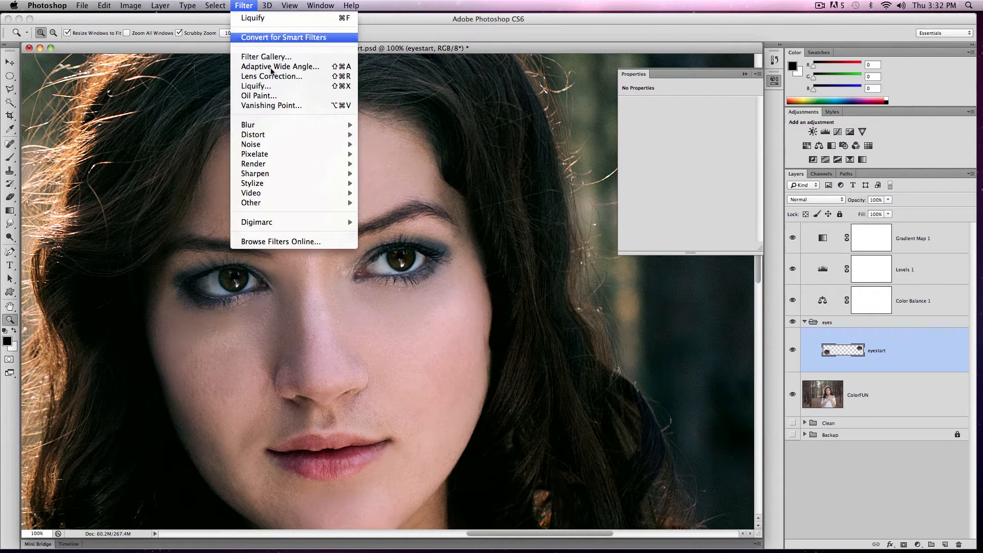
{"action": "mouse_move", "coordinate": [317, 186]}
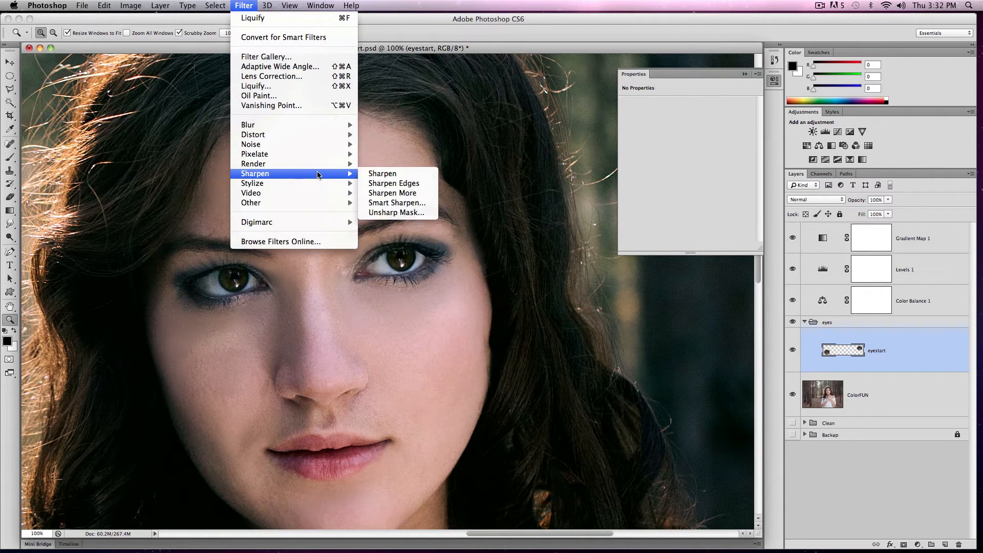
{"action": "left_click", "coordinate": [393, 203]}
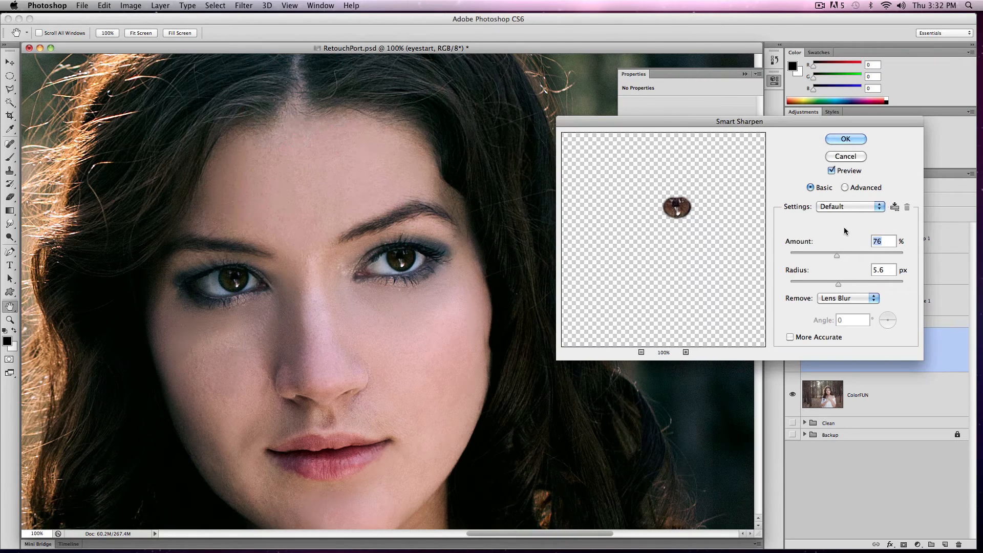
{"action": "left_click", "coordinate": [834, 174]}
{"action": "left_click", "coordinate": [836, 175]}
{"action": "left_click_drag", "start_coordinate": [837, 255], "coordinate": [853, 282]}
{"action": "left_click", "coordinate": [844, 300]}
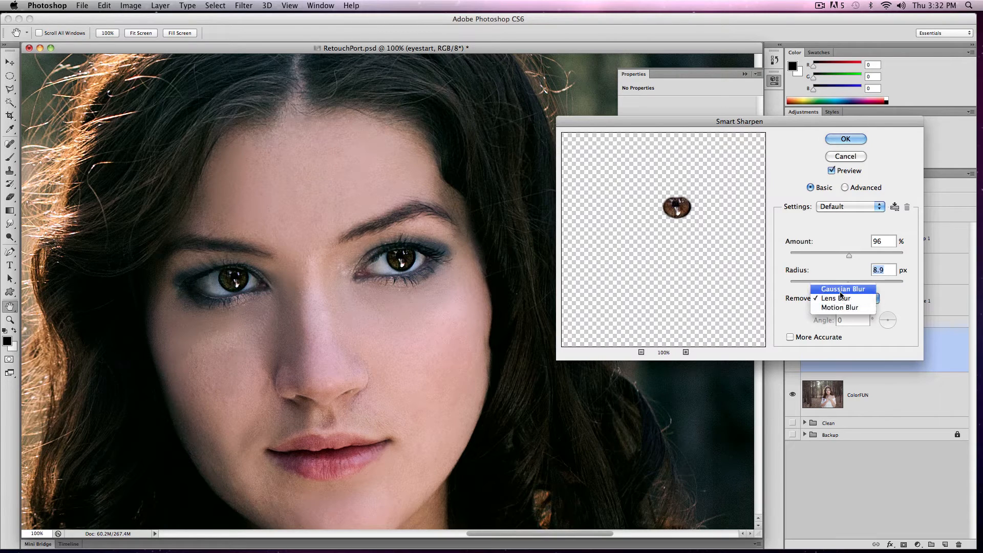
{"action": "left_click", "coordinate": [842, 289]}
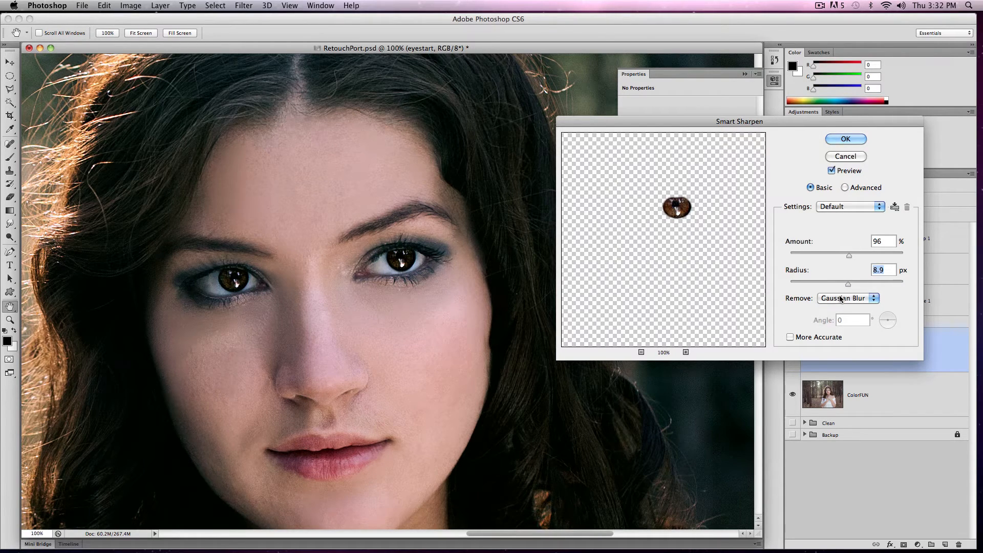
{"action": "left_click", "coordinate": [846, 140]}
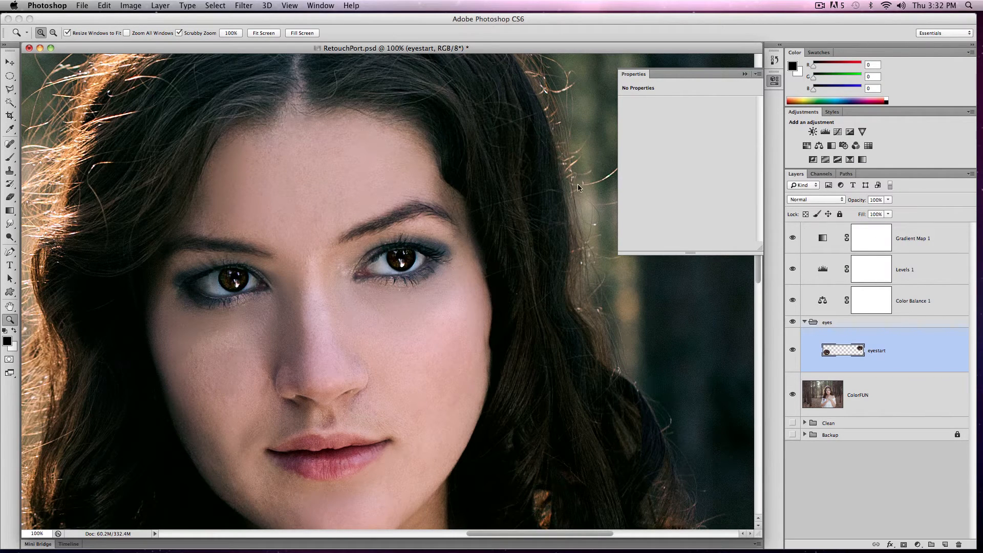
Step: Check the sharpened eyes against the portrait and add a Curves adjustment layer above the eyestart layer
{"action": "left_click", "coordinate": [432, 316], "text": "alt"}
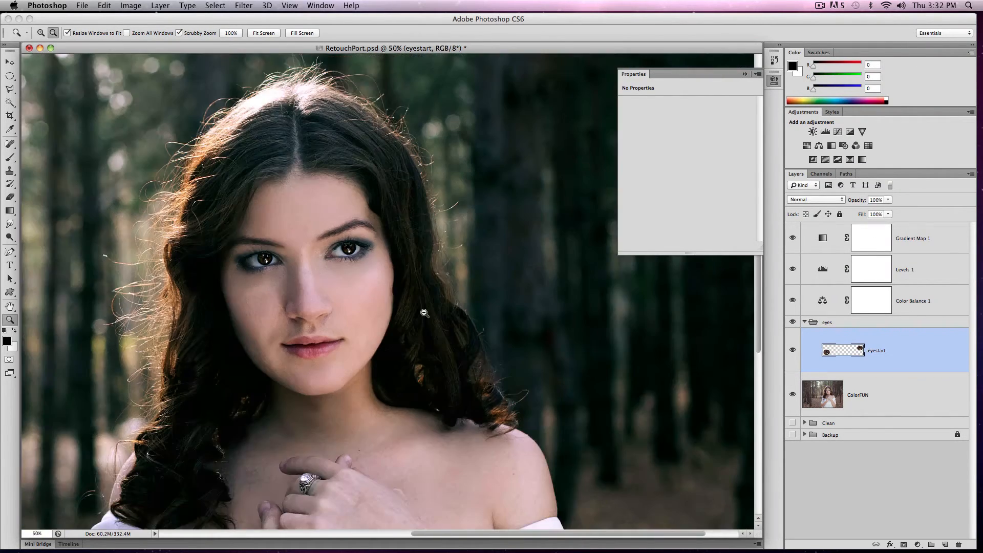
{"action": "left_click", "coordinate": [792, 351]}
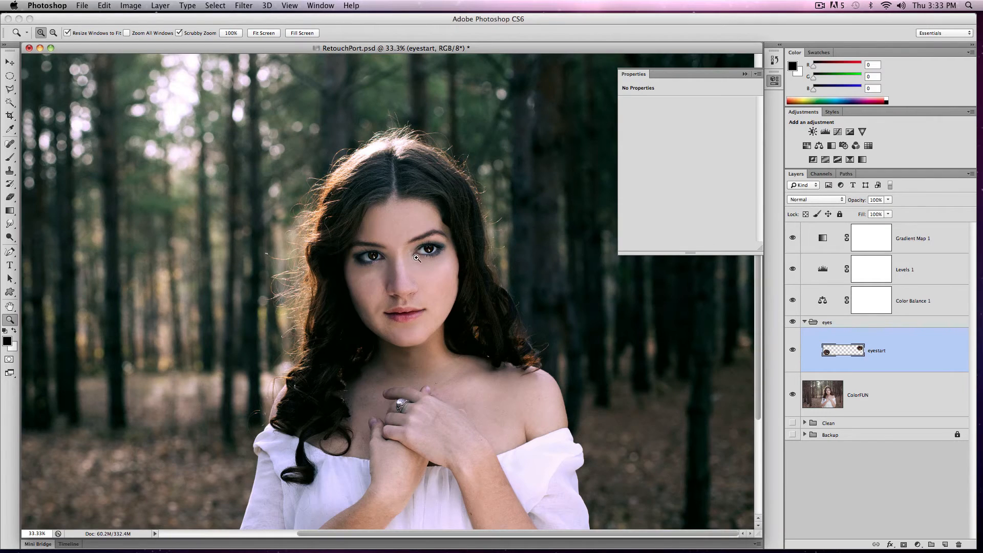
{"action": "left_click", "coordinate": [433, 251]}
{"action": "left_click", "coordinate": [380, 312]}
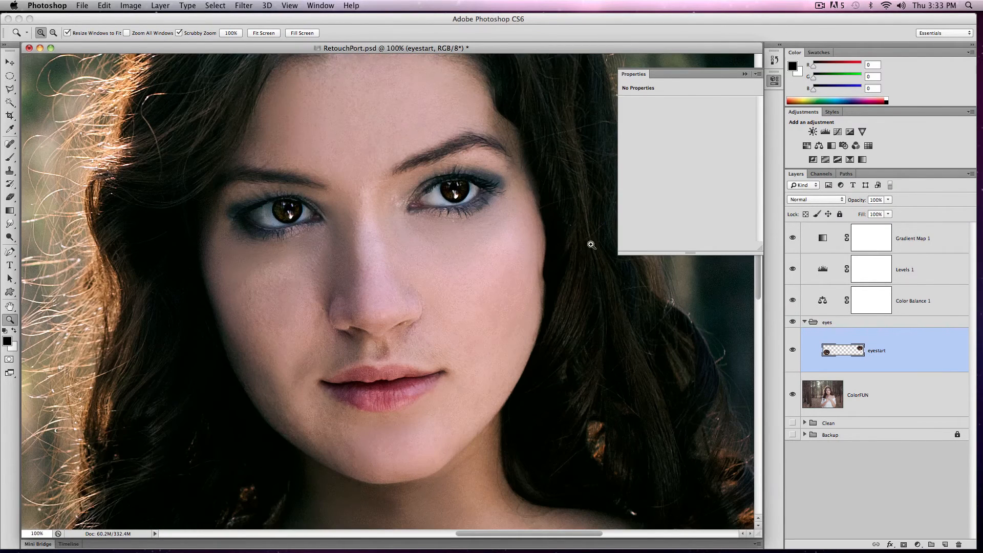
{"action": "left_click", "coordinate": [746, 74]}
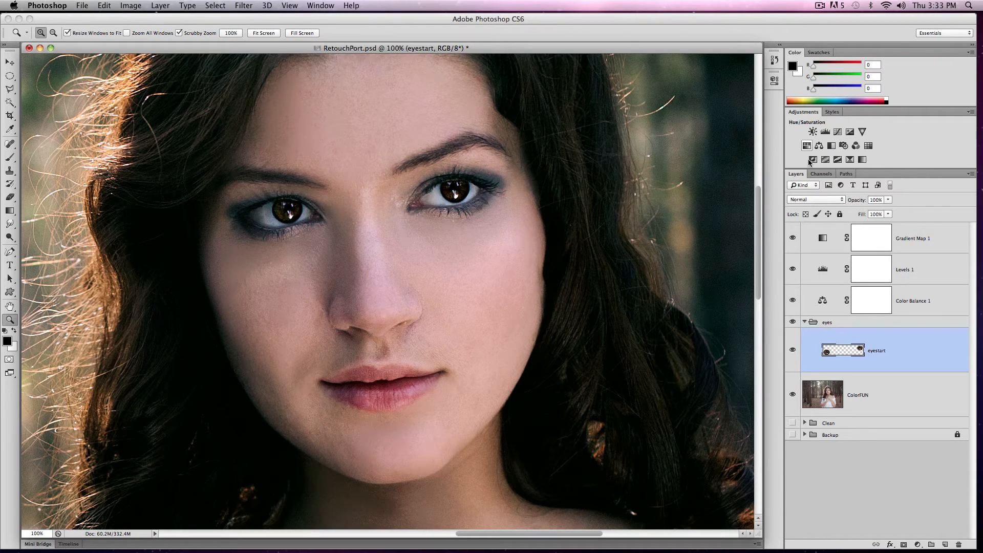
{"action": "left_click", "coordinate": [838, 132]}
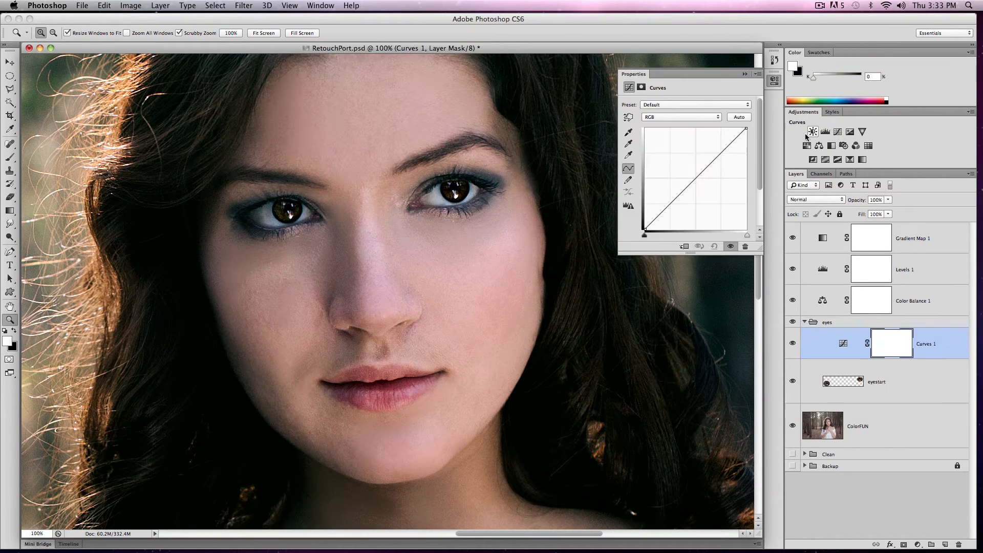
{"action": "left_click", "coordinate": [661, 115]}
{"action": "left_click", "coordinate": [662, 123]}
{"action": "left_click_drag", "start_coordinate": [691, 182], "coordinate": [688, 163]}
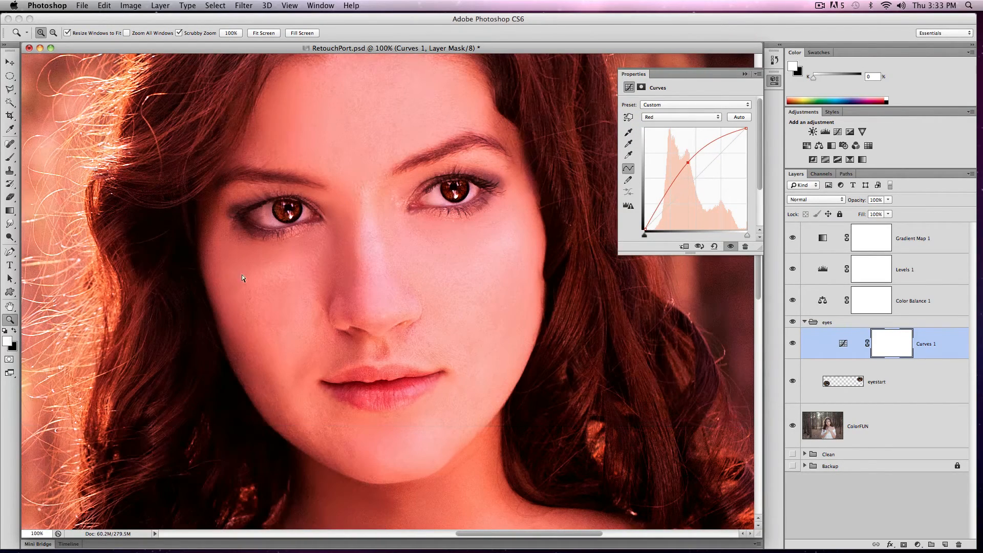
{"action": "left_click", "coordinate": [714, 246]}
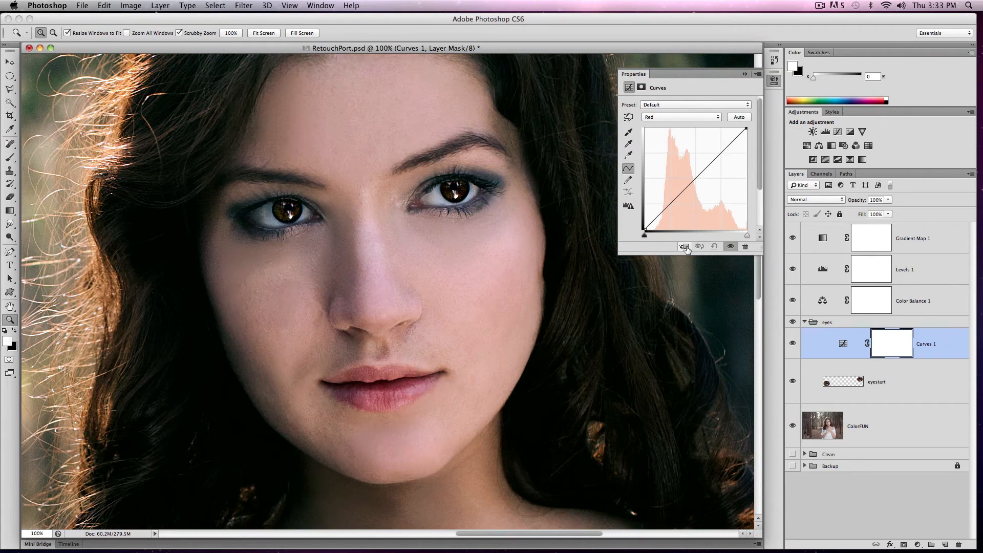
Step: Clip the Curves adjustment to the eyestart layer and raise the RGB curve's shadow and highlight points to brighten the irises
{"action": "left_click", "coordinate": [685, 247]}
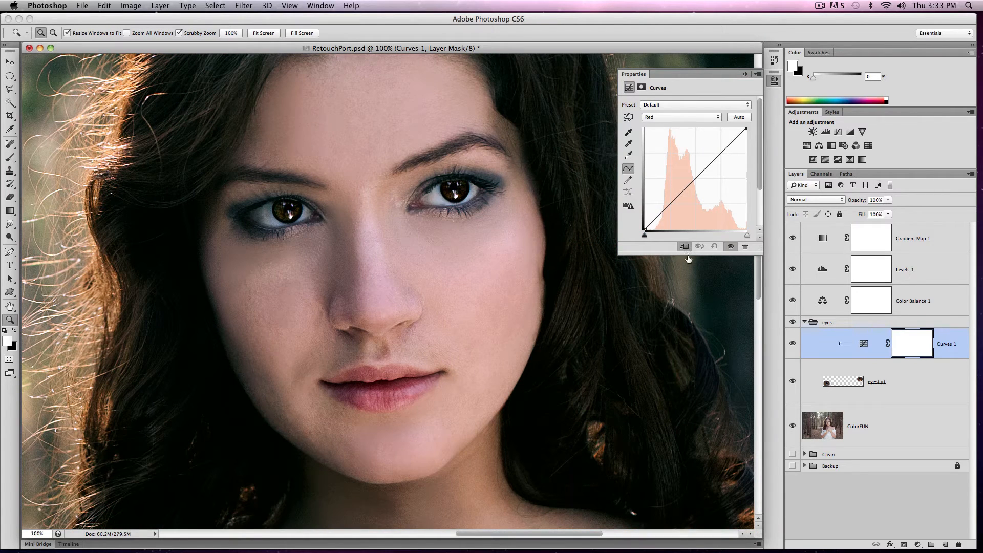
{"action": "left_click_drag", "start_coordinate": [701, 165], "coordinate": [689, 122]}
{"action": "left_click", "coordinate": [690, 118]}
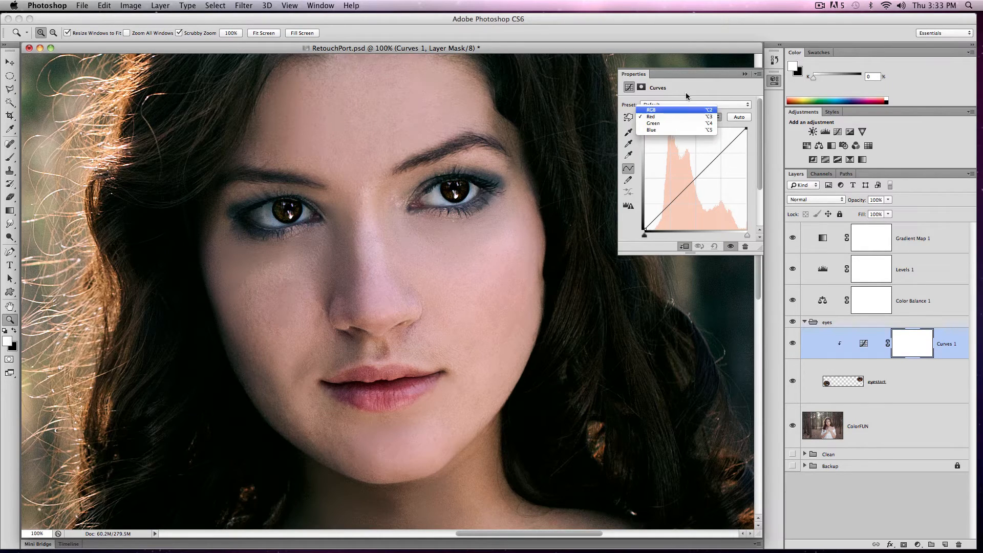
{"action": "left_click", "coordinate": [683, 111]}
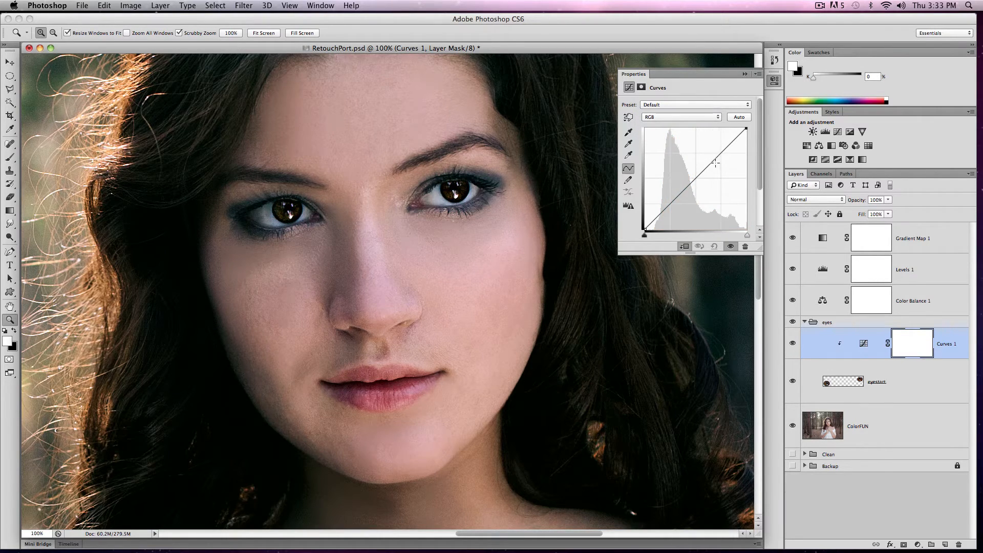
{"action": "left_click_drag", "start_coordinate": [715, 158], "coordinate": [715, 150]}
{"action": "mouse_move", "coordinate": [677, 191]}
{"action": "left_mouse_down"}
{"action": "mouse_move", "coordinate": [674, 202]}
{"action": "mouse_move", "coordinate": [671, 193]}
{"action": "left_mouse_up"}
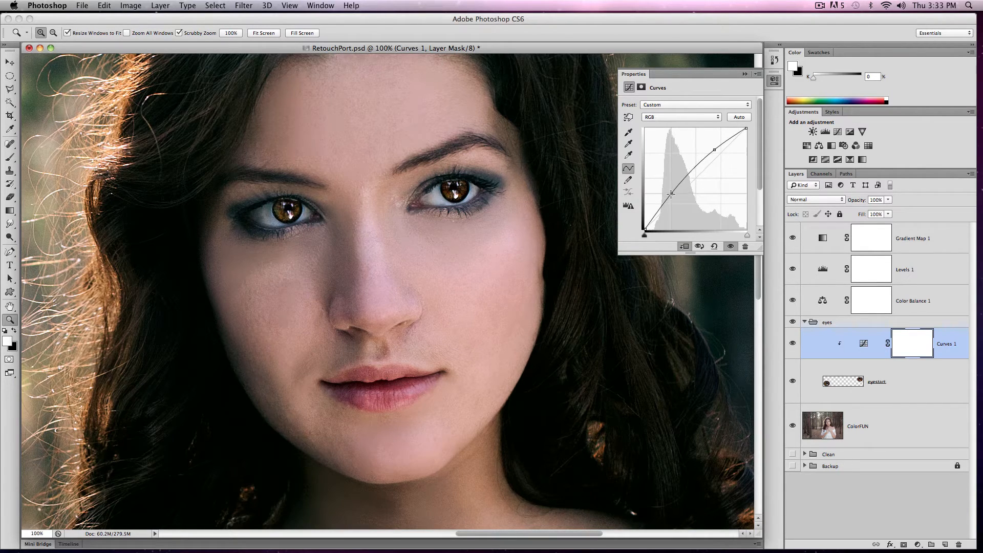
{"action": "left_click_drag", "start_coordinate": [714, 150], "coordinate": [717, 143]}
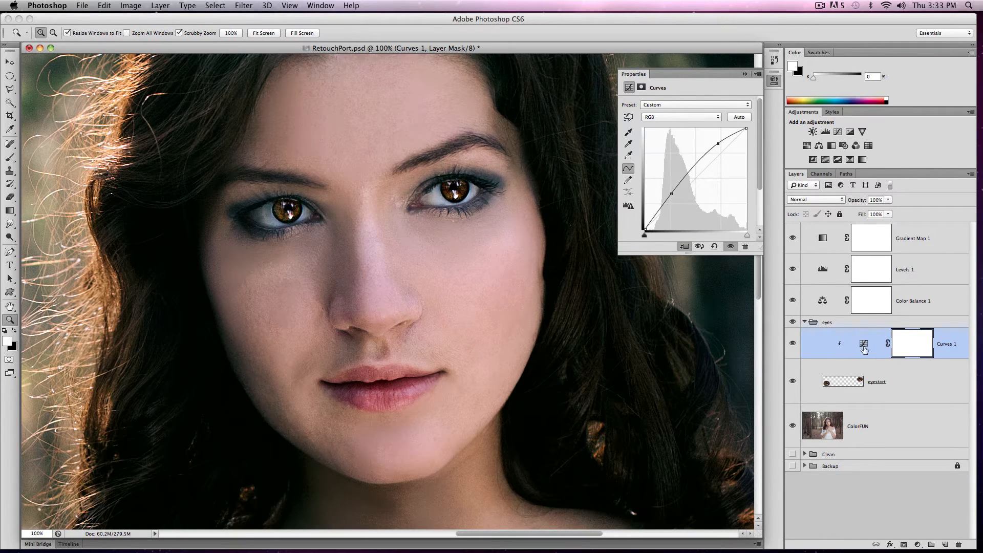
Step: Set the Curves layer's blend mode to Luminosity and slightly lower the curve's highlight and shadow points
{"action": "left_click", "coordinate": [814, 199]}
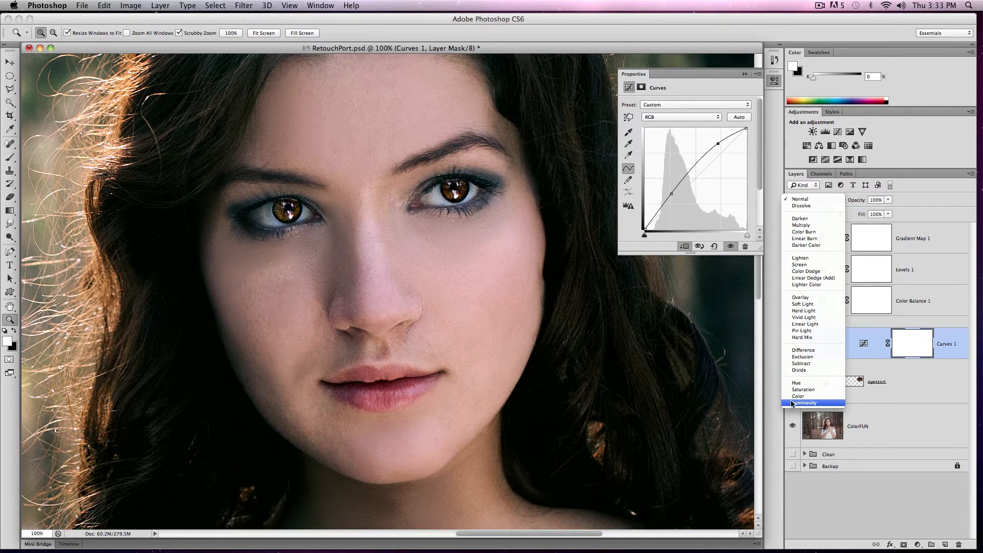
{"action": "left_click", "coordinate": [792, 403]}
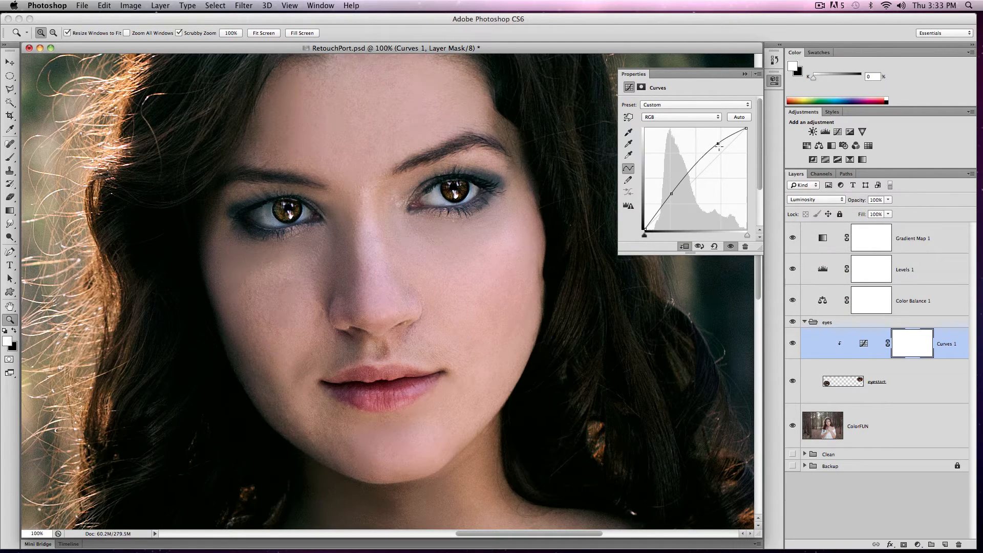
{"action": "left_click_drag", "start_coordinate": [719, 146], "coordinate": [727, 157]}
{"action": "left_click_drag", "start_coordinate": [725, 148], "coordinate": [724, 144]}
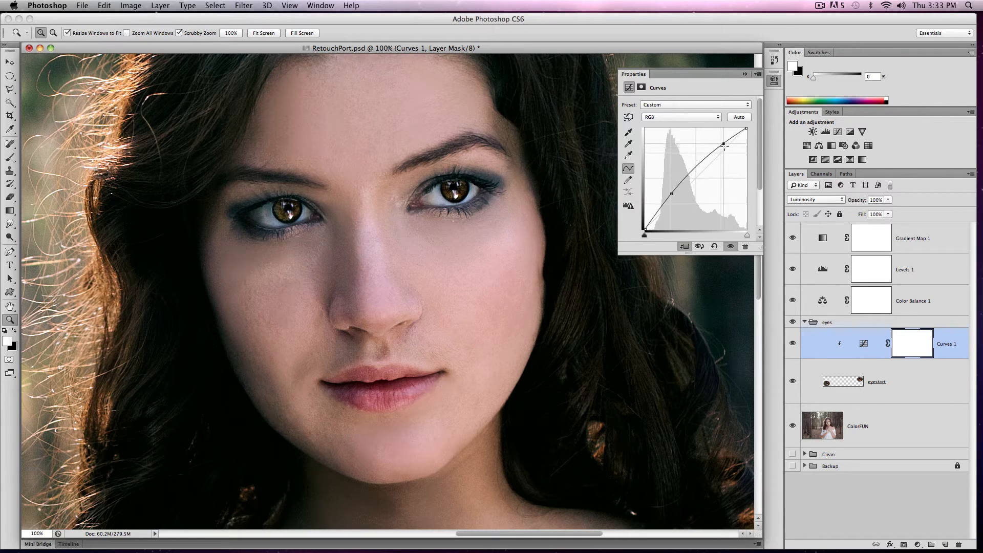
{"action": "mouse_move", "coordinate": [671, 193]}
{"action": "left_mouse_down"}
{"action": "mouse_move", "coordinate": [676, 201]}
{"action": "mouse_move", "coordinate": [674, 193]}
{"action": "left_mouse_up"}
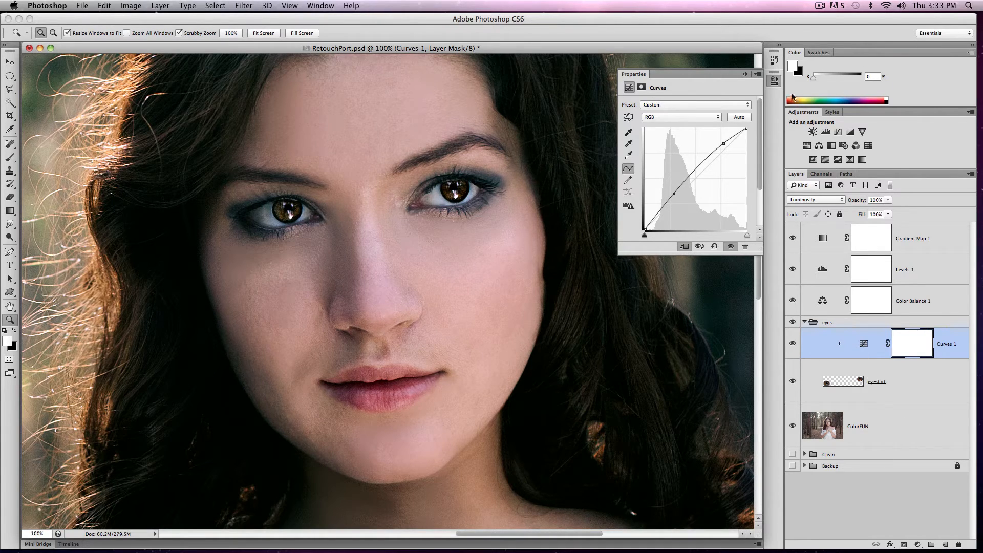
{"action": "left_click", "coordinate": [747, 74]}
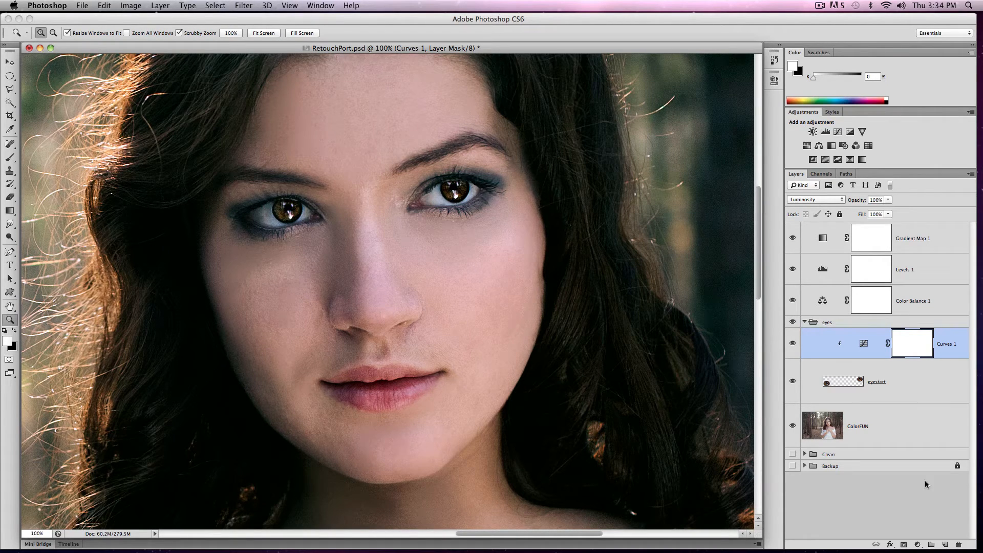
Step: Create a new layer above the Curves adjustment and name it dodge andBurn
{"action": "left_click", "coordinate": [945, 545]}
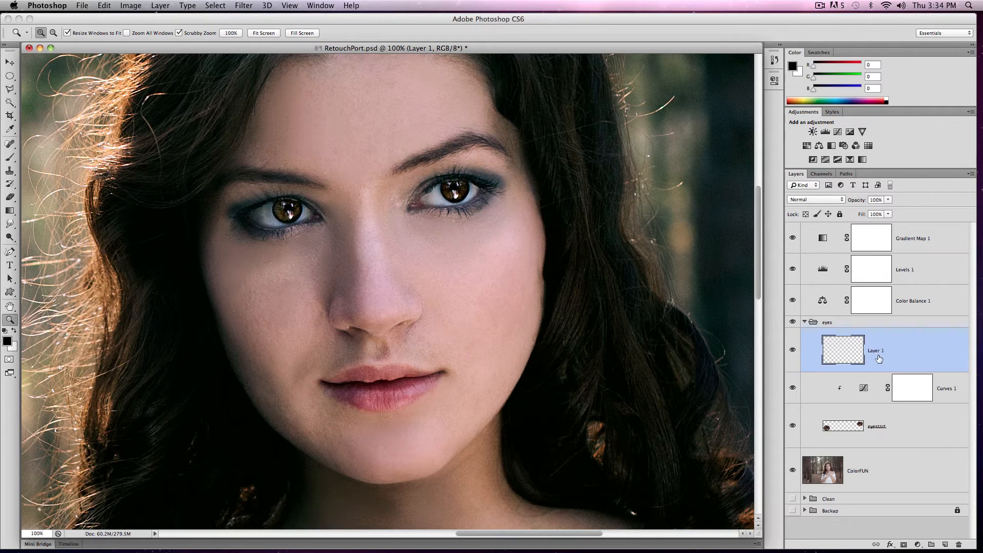
{"action": "double_click", "coordinate": [878, 351]}
{"action": "type", "text": "dodge andBurm"}
{"action": "key", "text": "BackSpace"}
{"action": "type", "text": "n"}
{"action": "key", "text": "Return"}
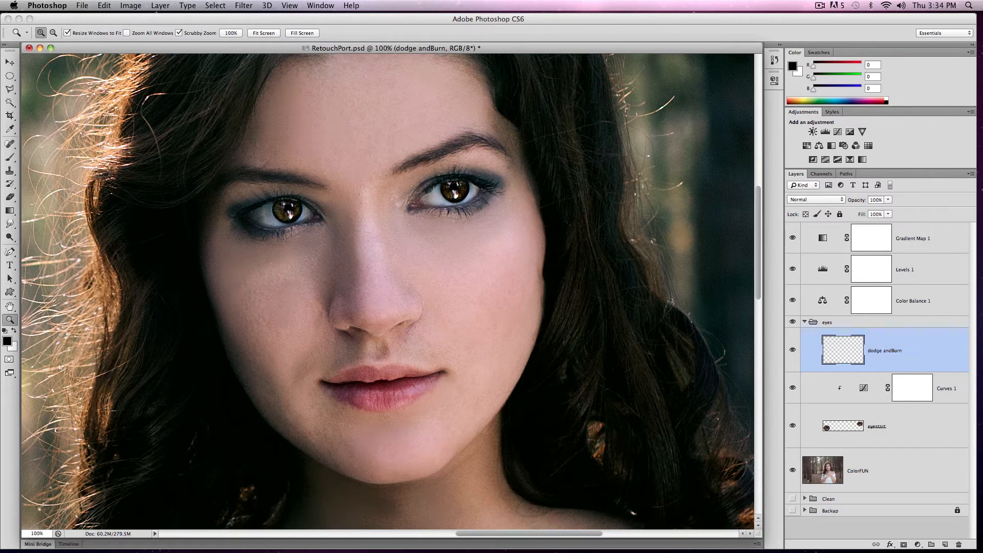
Step: Fill the dodge andBurn layer with 50% Gray and set its blend mode to Overlay
{"action": "left_click", "coordinate": [105, 5]}
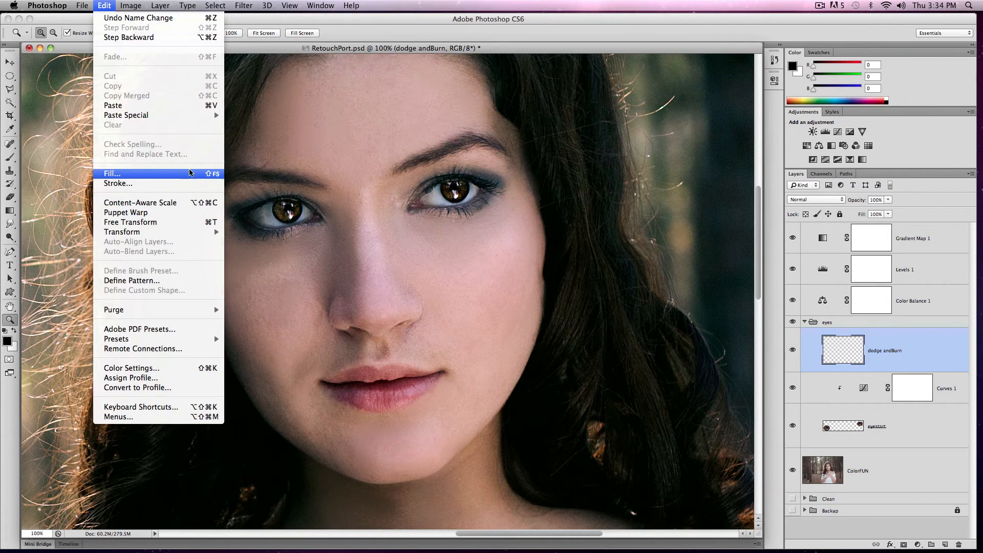
{"action": "left_click", "coordinate": [169, 175]}
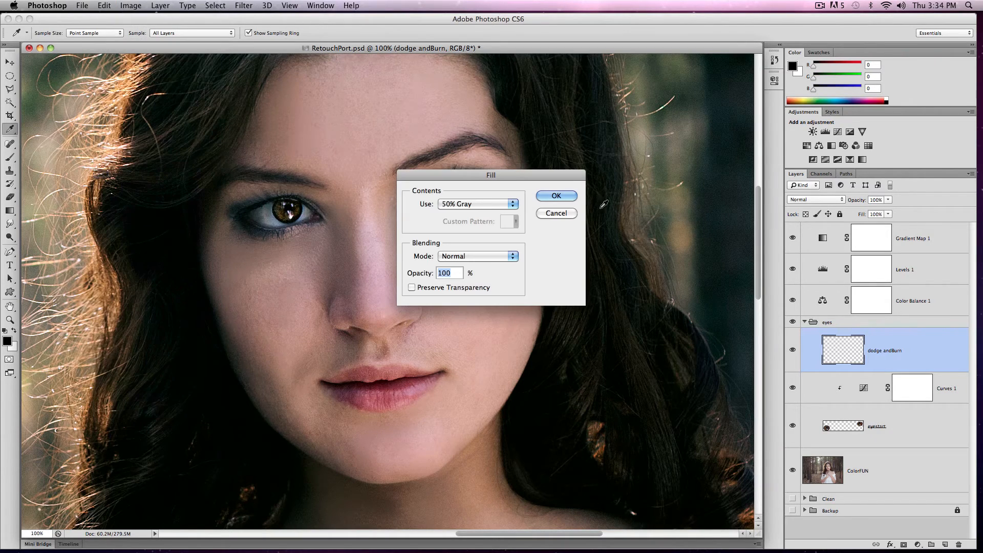
{"action": "left_click", "coordinate": [465, 205]}
{"action": "left_click", "coordinate": [533, 204]}
{"action": "left_click", "coordinate": [556, 196]}
{"action": "key", "text": "z"}
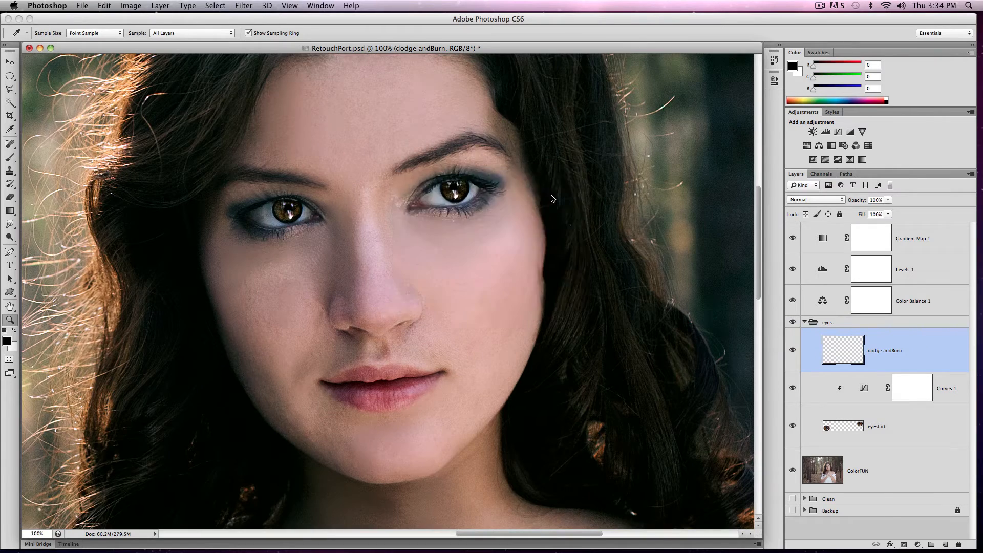
{"action": "left_click", "coordinate": [840, 200]}
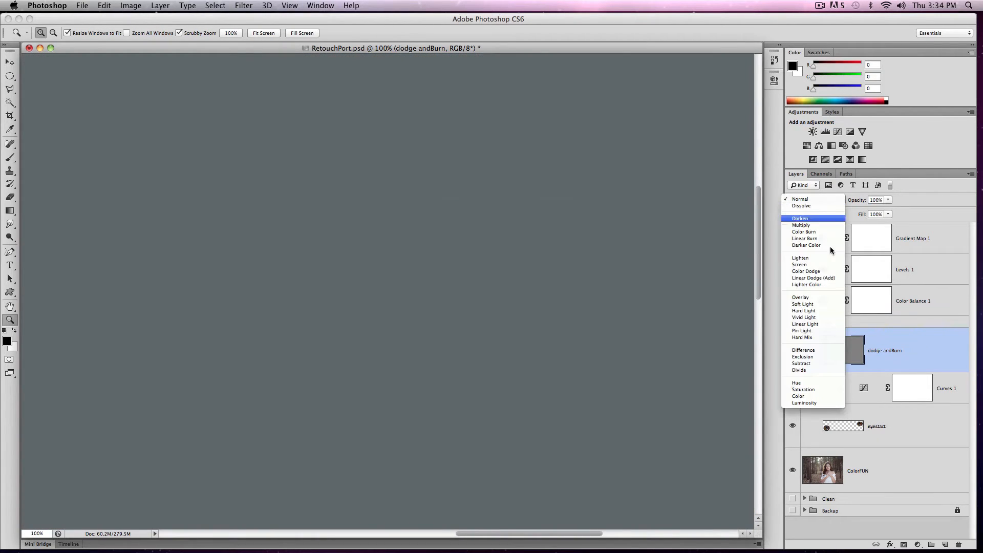
{"action": "left_click", "coordinate": [815, 297]}
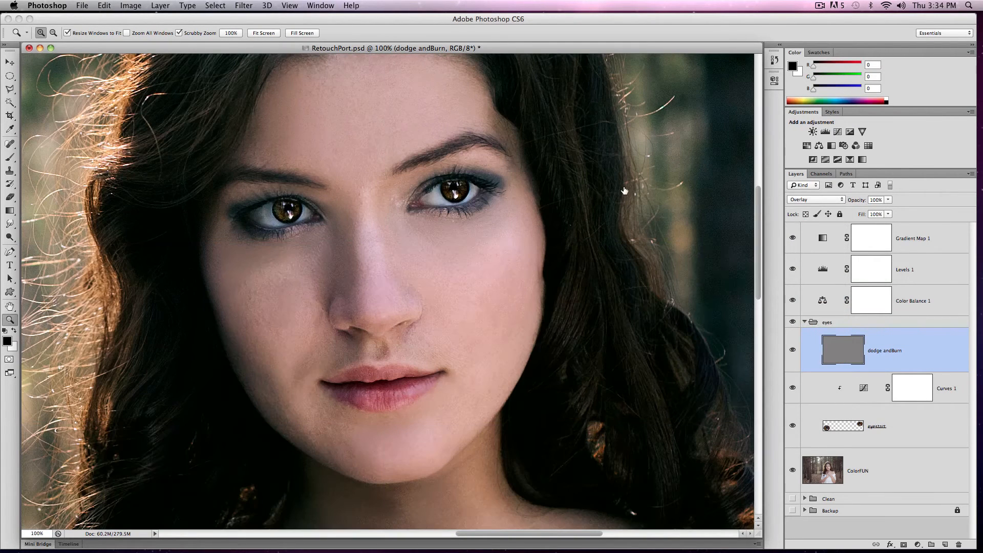
Step: Lighten parts of both irises on the dodge andBurn layer with the Dodge tool
{"action": "left_click_drag", "start_coordinate": [10, 236], "coordinate": [29, 241]}
{"action": "left_click", "coordinate": [28, 238]}
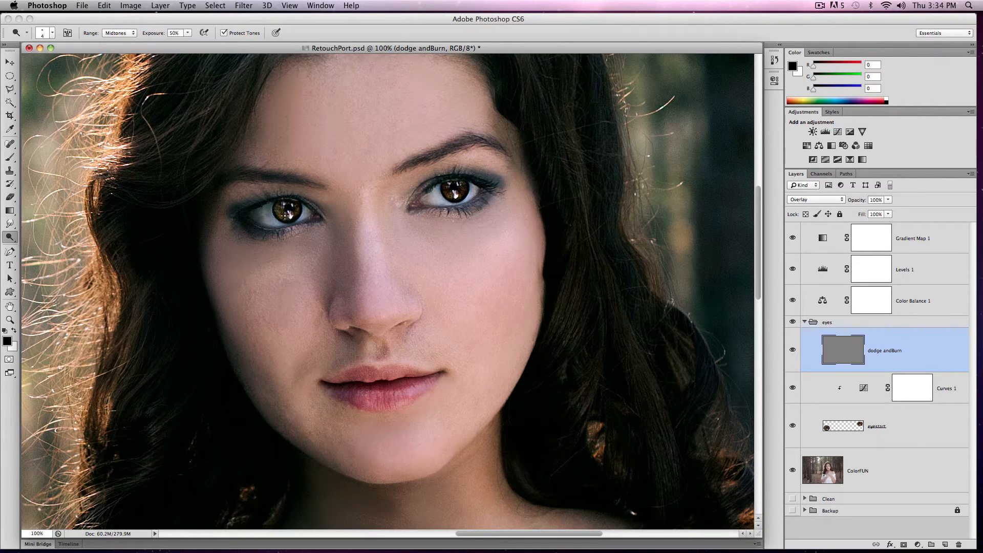
{"action": "mouse_move", "coordinate": [284, 218]}
{"action": "left_mouse_down"}
{"action": "mouse_move", "coordinate": [301, 213]}
{"action": "mouse_move", "coordinate": [297, 205]}
{"action": "left_mouse_up"}
{"action": "mouse_move", "coordinate": [449, 193]}
{"action": "left_mouse_down"}
{"action": "mouse_move", "coordinate": [464, 191]}
{"action": "mouse_move", "coordinate": [455, 189]}
{"action": "left_mouse_up"}
Step: Darken the lash line around the eyes with a small Burn tool brush on the dodge andBurn layer
{"action": "left_click", "coordinate": [12, 239]}
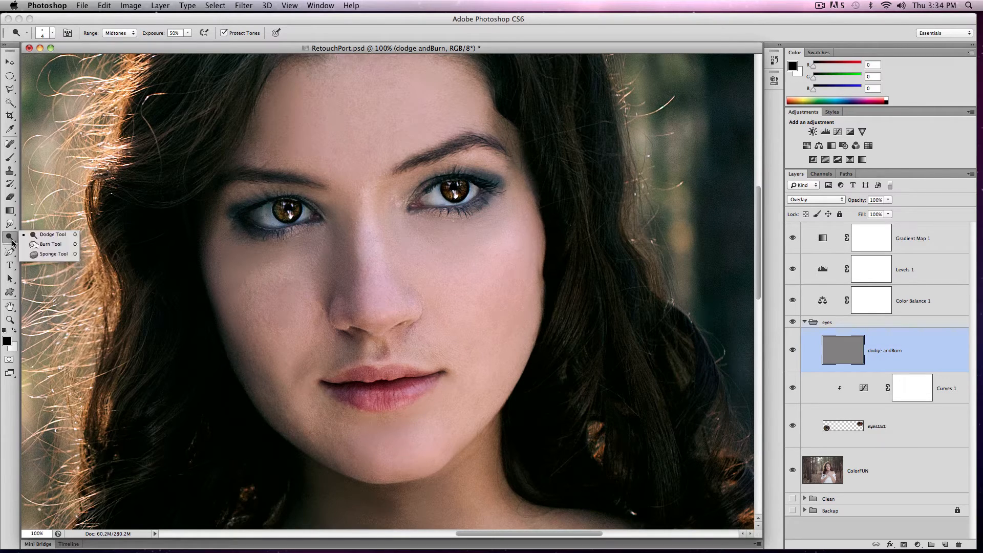
{"action": "left_click", "coordinate": [41, 247]}
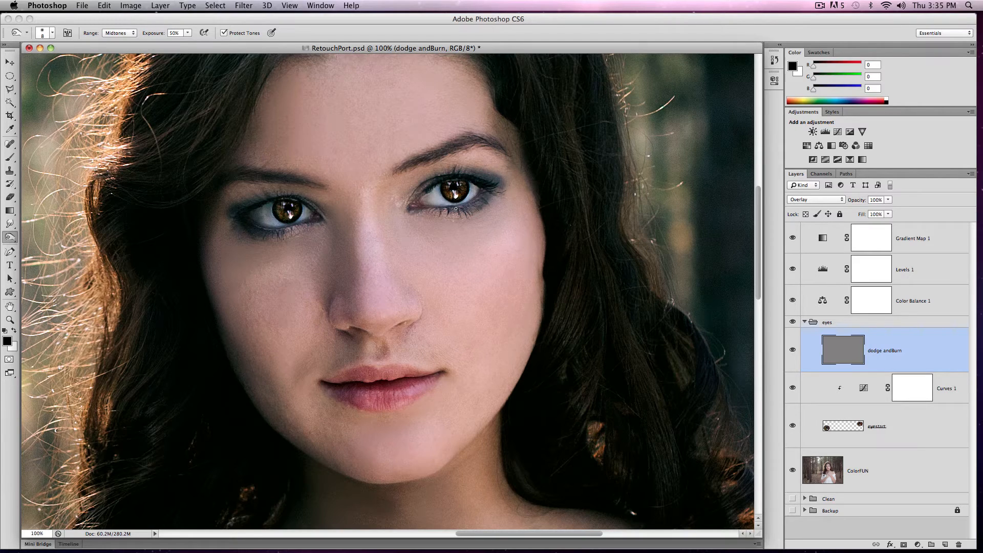
{"action": "left_click_drag", "start_coordinate": [459, 205], "coordinate": [464, 207]}
{"action": "key", "text": "bracketleft"}
{"action": "key", "text": "bracketleft"}
{"action": "key", "text": "bracketleft"}
Step: Lighten the white of the eye on the image's left with the Dodge tool
{"action": "left_click_drag", "start_coordinate": [10, 236], "coordinate": [42, 237]}
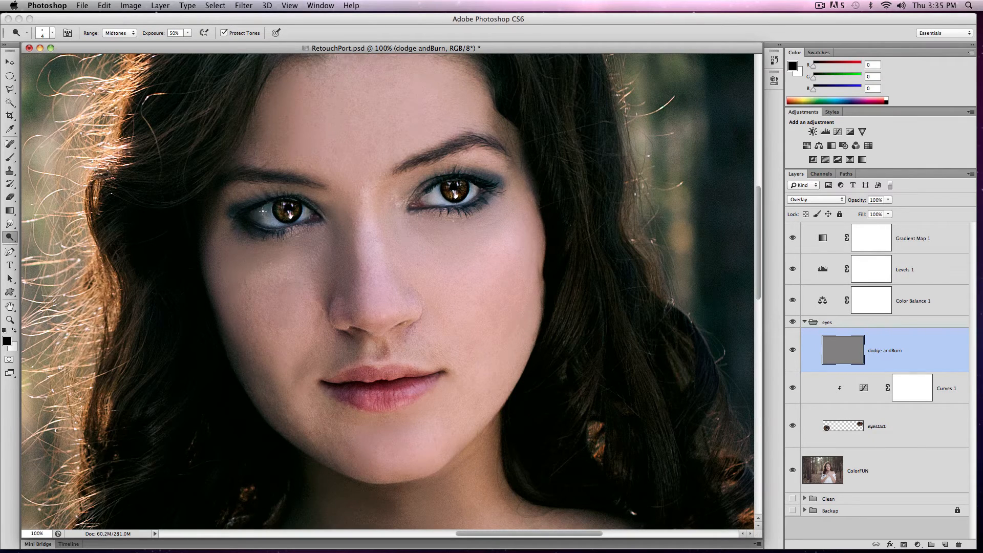
{"action": "mouse_move", "coordinate": [266, 206]}
{"action": "left_mouse_down"}
{"action": "mouse_move", "coordinate": [280, 224]}
{"action": "mouse_move", "coordinate": [257, 209]}
{"action": "mouse_move", "coordinate": [255, 217]}
{"action": "mouse_move", "coordinate": [302, 219]}
{"action": "mouse_move", "coordinate": [286, 225]}
{"action": "mouse_move", "coordinate": [306, 219]}
{"action": "left_mouse_up"}
{"action": "key", "text": "x"}
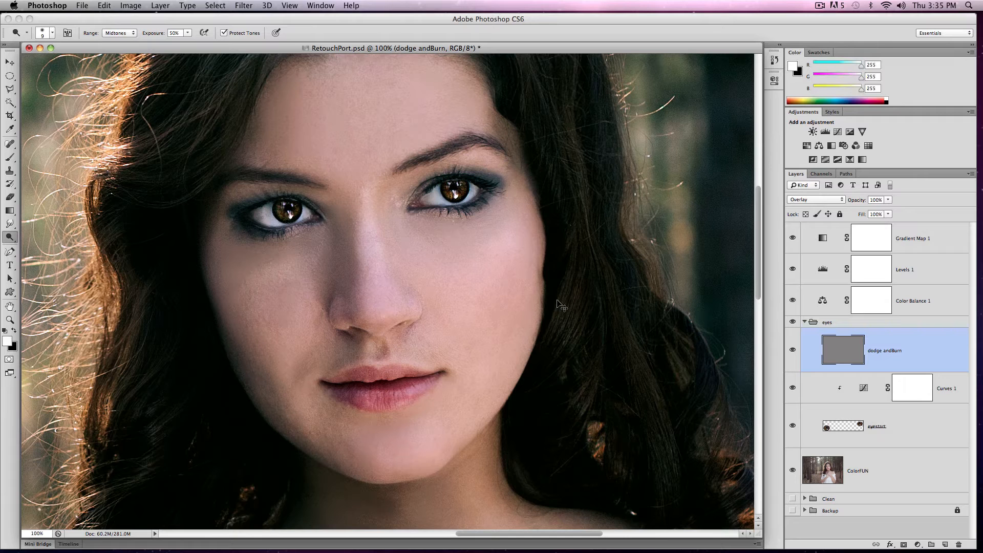
Step: Set the Dodge tool's exposure to 10% and gently lighten the whites of both eyes at close magnification
{"action": "key", "text": "z"}
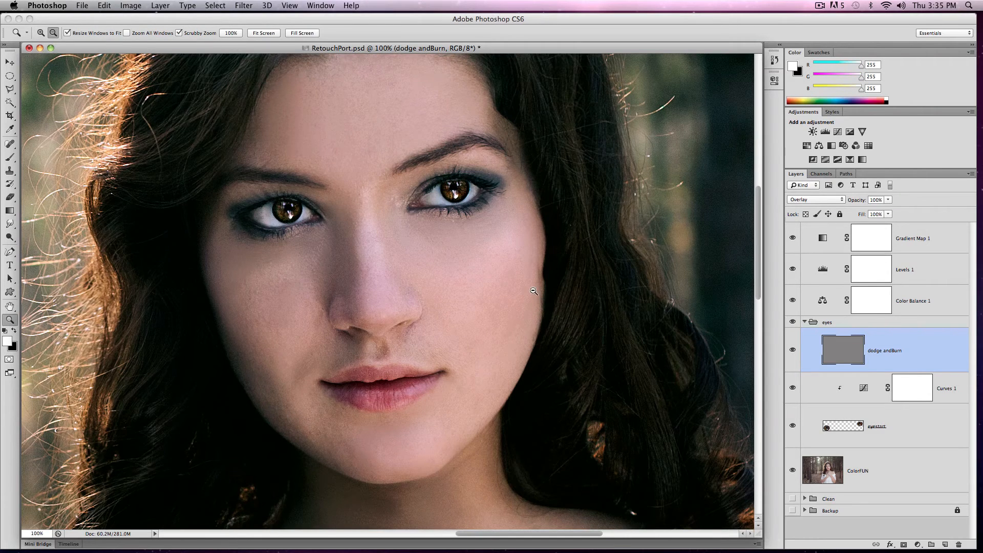
{"action": "key", "text": "super+minus"}
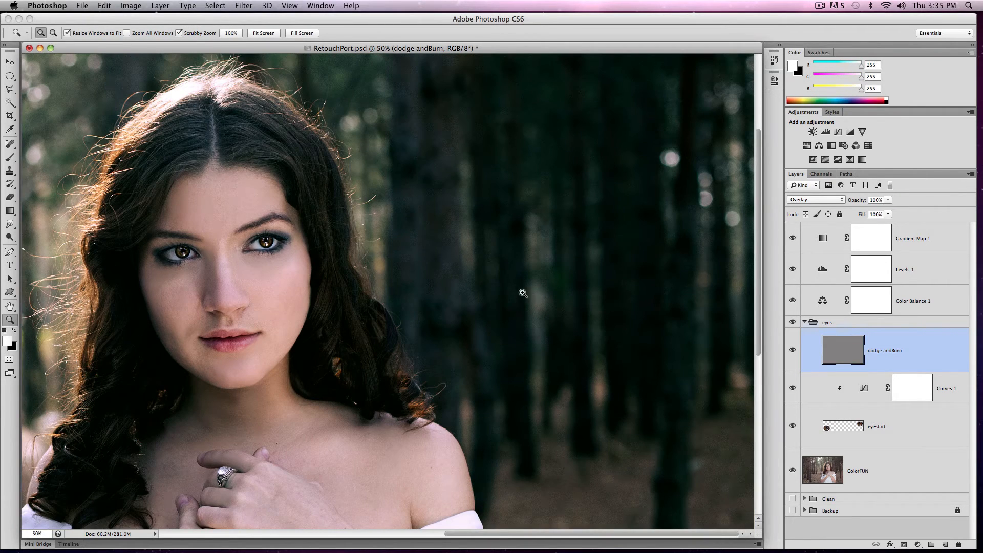
{"action": "double_click", "coordinate": [192, 279]}
{"action": "double_click", "coordinate": [693, 263]}
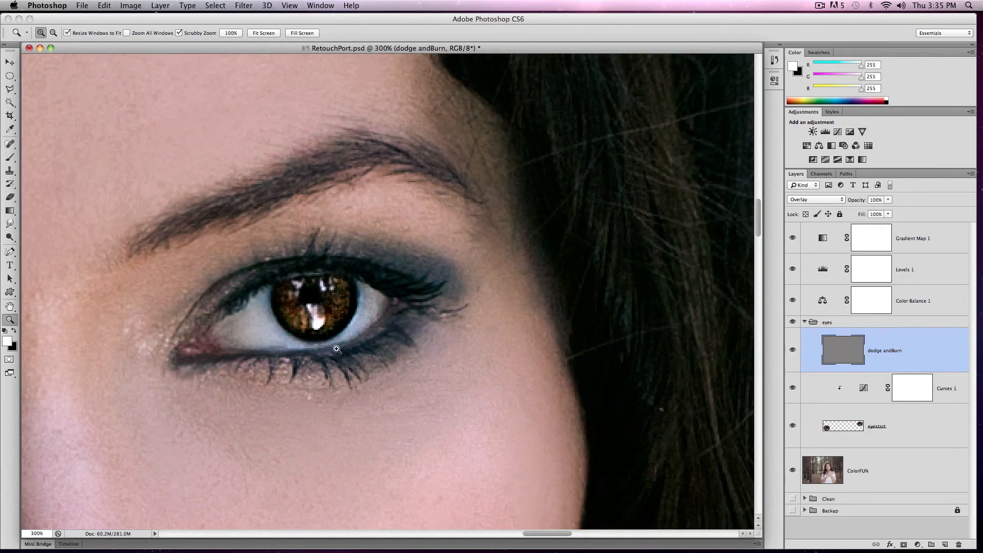
{"action": "left_click_drag", "start_coordinate": [241, 354], "coordinate": [692, 291]}
{"action": "left_click_drag", "start_coordinate": [436, 318], "coordinate": [274, 336]}
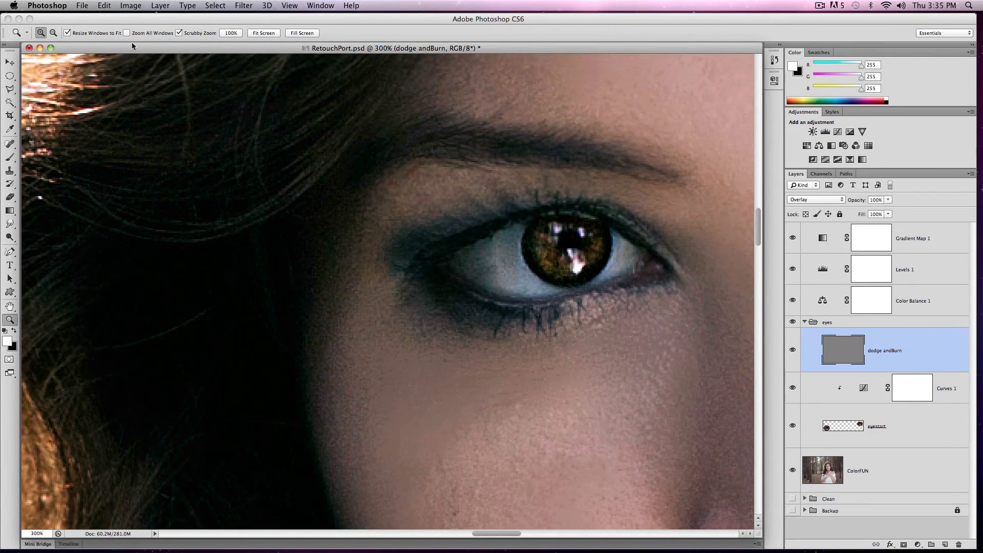
{"action": "key", "text": "o"}
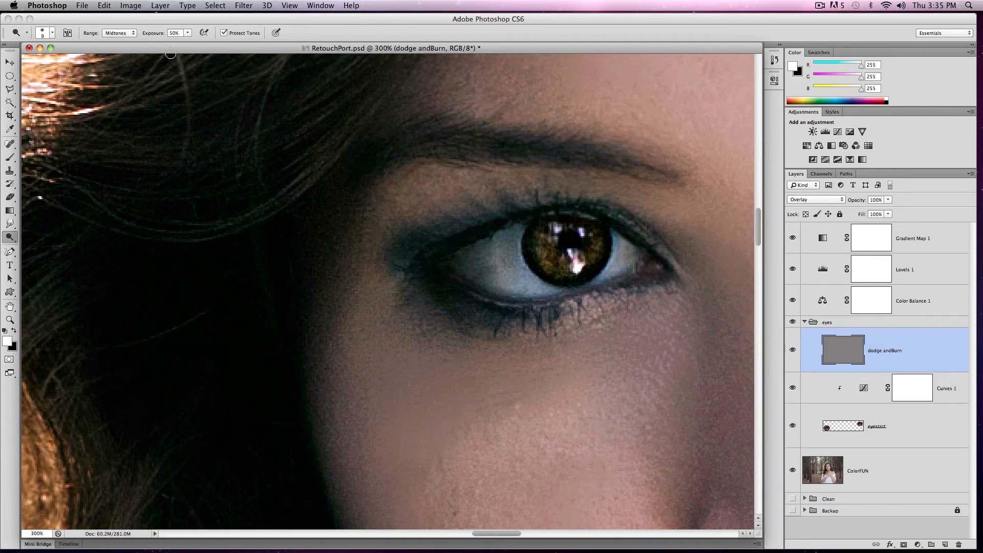
{"action": "key", "text": "1"}
{"action": "mouse_move", "coordinate": [494, 271]}
{"action": "left_mouse_down"}
{"action": "mouse_move", "coordinate": [509, 235]}
{"action": "mouse_move", "coordinate": [523, 239]}
{"action": "mouse_move", "coordinate": [530, 276]}
{"action": "mouse_move", "coordinate": [518, 276]}
{"action": "mouse_move", "coordinate": [516, 230]}
{"action": "mouse_move", "coordinate": [524, 230]}
{"action": "mouse_move", "coordinate": [545, 289]}
{"action": "mouse_move", "coordinate": [479, 270]}
{"action": "mouse_move", "coordinate": [517, 276]}
{"action": "mouse_move", "coordinate": [497, 275]}
{"action": "mouse_move", "coordinate": [479, 254]}
{"action": "mouse_move", "coordinate": [508, 262]}
{"action": "mouse_move", "coordinate": [505, 250]}
{"action": "mouse_move", "coordinate": [519, 259]}
{"action": "mouse_move", "coordinate": [509, 250]}
{"action": "mouse_move", "coordinate": [625, 250]}
{"action": "mouse_move", "coordinate": [616, 243]}
{"action": "mouse_move", "coordinate": [594, 279]}
{"action": "mouse_move", "coordinate": [633, 256]}
{"action": "left_mouse_up"}
{"action": "mouse_move", "coordinate": [705, 271]}
{"action": "left_mouse_down"}
{"action": "mouse_move", "coordinate": [396, 279]}
{"action": "mouse_move", "coordinate": [408, 274]}
{"action": "mouse_move", "coordinate": [385, 286]}
{"action": "left_mouse_up"}
{"action": "mouse_move", "coordinate": [667, 228]}
{"action": "left_mouse_down"}
{"action": "mouse_move", "coordinate": [499, 263]}
{"action": "mouse_move", "coordinate": [590, 224]}
{"action": "mouse_move", "coordinate": [610, 265]}
{"action": "mouse_move", "coordinate": [675, 258]}
{"action": "mouse_move", "coordinate": [693, 227]}
{"action": "left_mouse_up"}
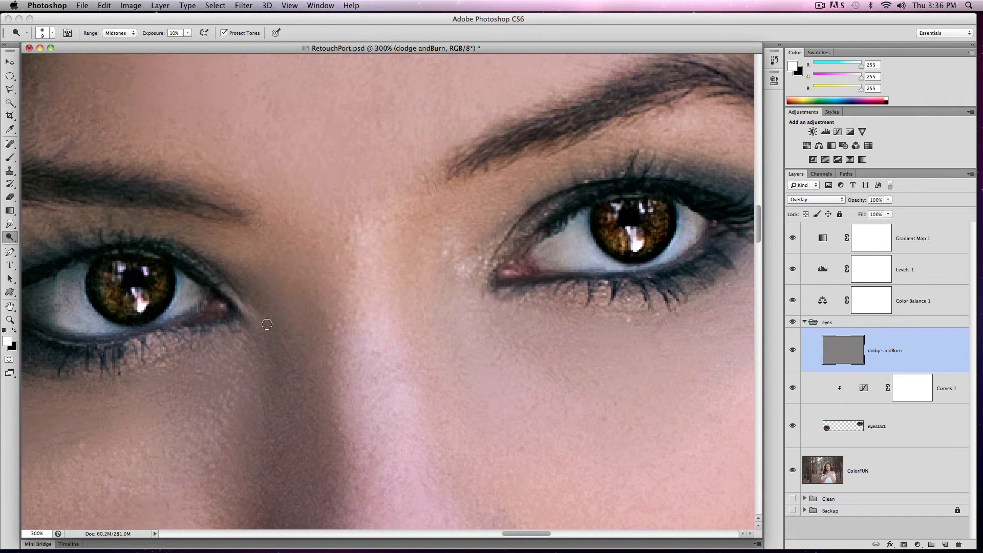
Step: Compare the whole portrait with and without the eyes group, and collapse the group
{"action": "key", "text": "z"}
{"action": "left_click", "coordinate": [558, 248], "text": "alt"}
{"action": "left_click", "coordinate": [409, 328], "text": "alt"}
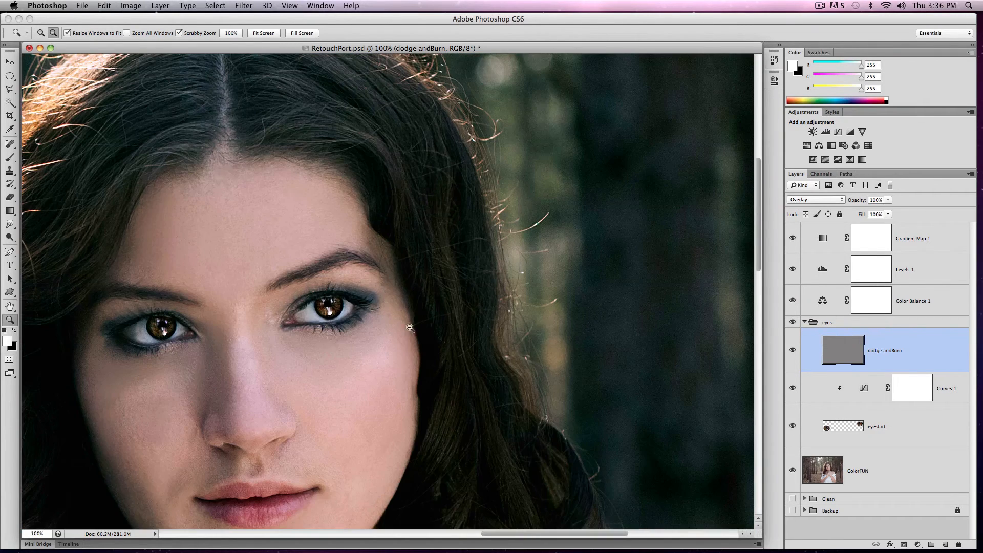
{"action": "left_click", "coordinate": [390, 339], "text": "alt"}
{"action": "left_click", "coordinate": [390, 339], "text": "alt"}
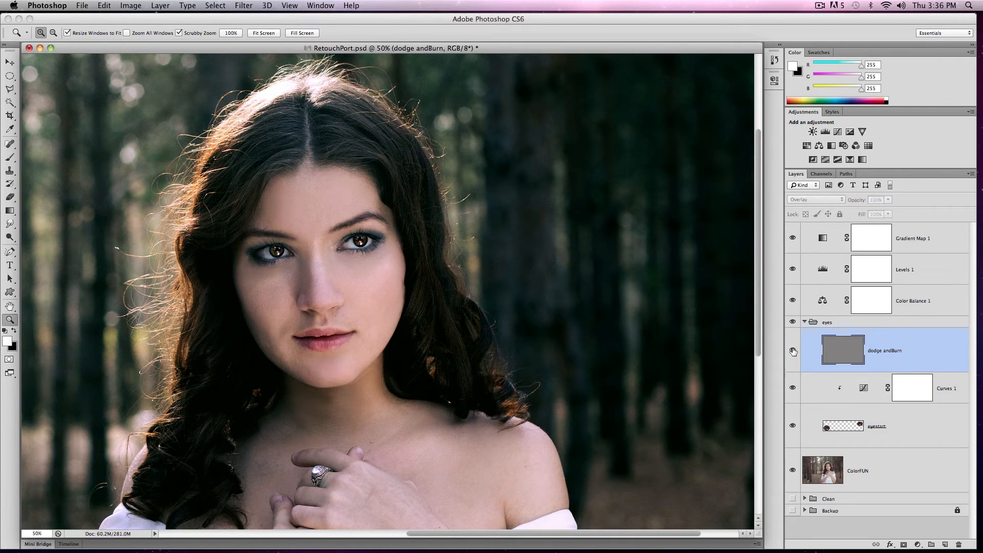
{"action": "left_click", "coordinate": [793, 322]}
{"action": "left_click", "coordinate": [793, 322]}
{"action": "left_click", "coordinate": [805, 322]}
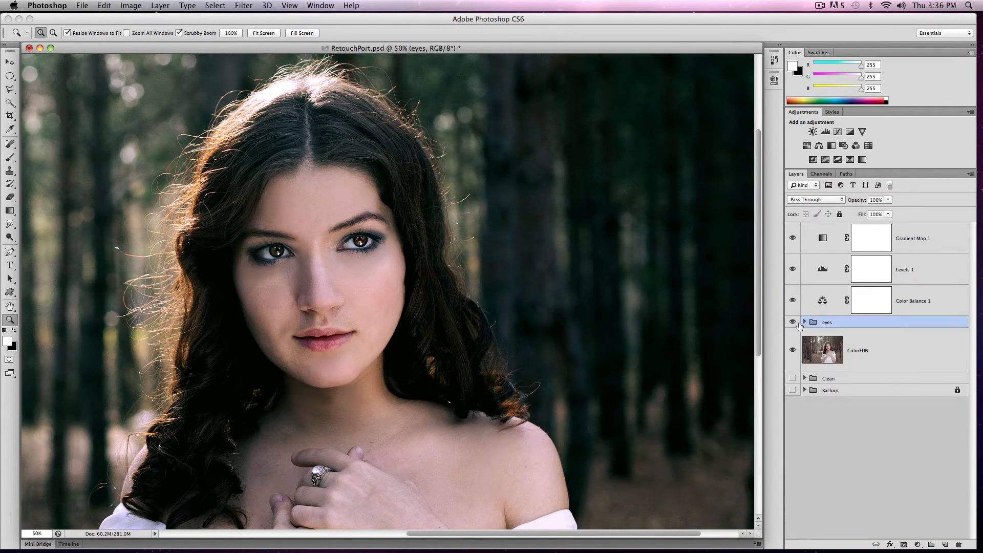
{"action": "left_click", "coordinate": [794, 323]}
{"action": "left_click", "coordinate": [793, 323]}
Step: View the eyes group with the ColorFUN layer hidden, restore that layer, and compare the eyes before and after
{"action": "left_click", "coordinate": [793, 350]}
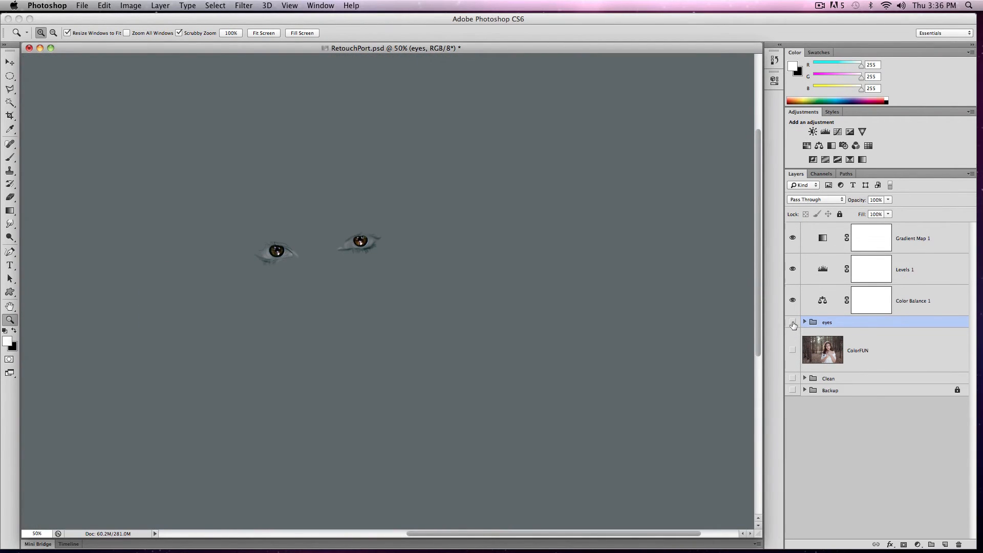
{"action": "left_click", "coordinate": [793, 323]}
{"action": "left_click", "coordinate": [793, 323]}
{"action": "left_click", "coordinate": [792, 350]}
{"action": "left_click", "coordinate": [793, 323]}
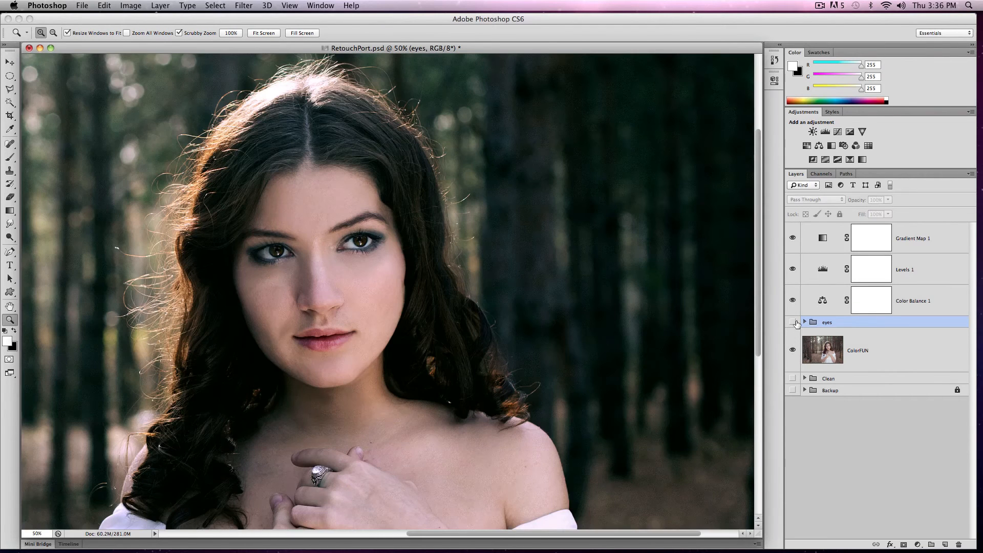
{"action": "left_click", "coordinate": [793, 323]}
{"action": "left_click", "coordinate": [793, 323]}
{"action": "left_click", "coordinate": [793, 323]}
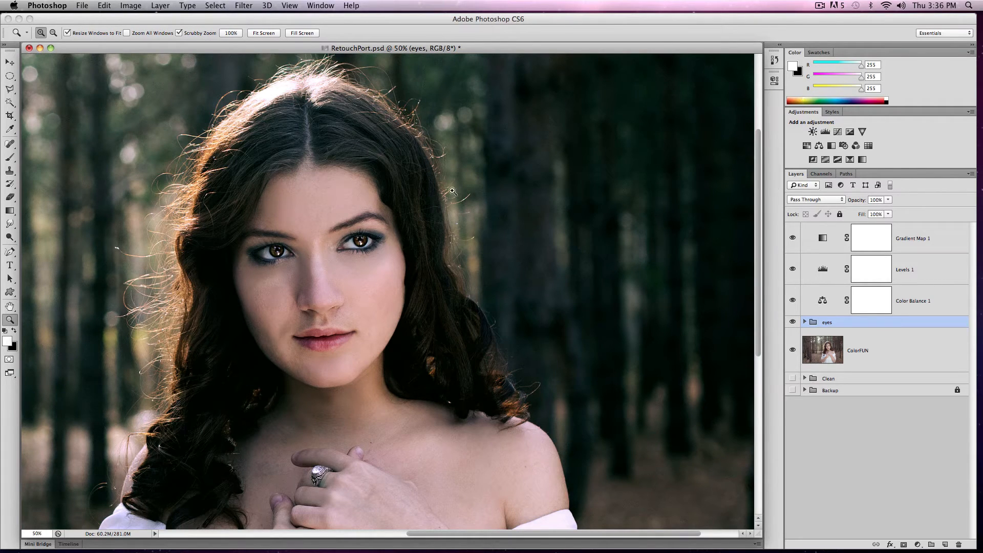
Step: Darken the eyebrow on the image's right with the Burn tool on the dodge andBurn layer, and return to the Dodge tool
{"action": "left_click", "coordinate": [804, 322]}
{"action": "left_click", "coordinate": [837, 347]}
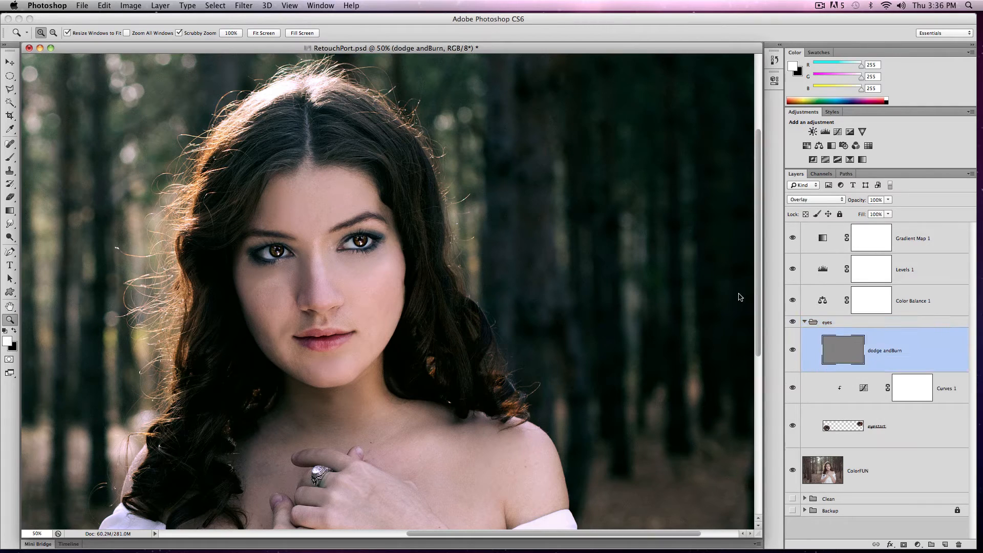
{"action": "key", "text": "o"}
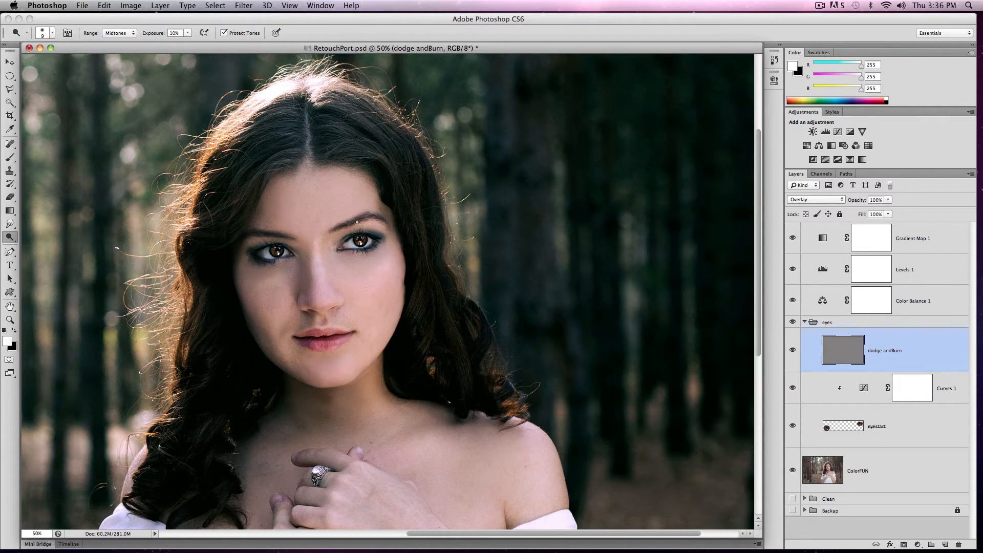
{"action": "left_click", "coordinate": [9, 238]}
{"action": "left_click", "coordinate": [47, 245]}
{"action": "key", "text": "bracketright"}
{"action": "key", "text": "bracketright"}
{"action": "left_click_drag", "start_coordinate": [332, 230], "coordinate": [351, 218]}
{"action": "left_click_drag", "start_coordinate": [361, 220], "coordinate": [368, 217]}
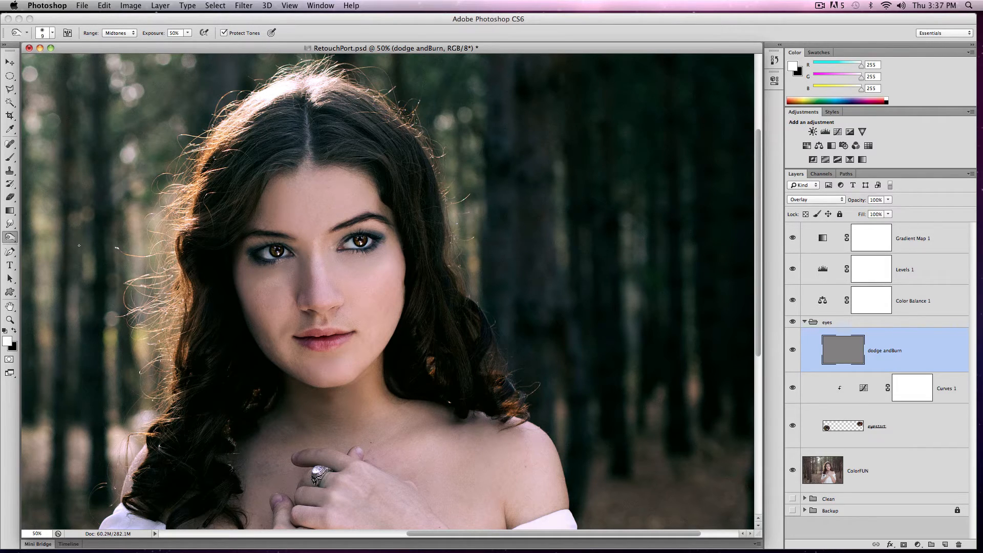
{"action": "left_click", "coordinate": [14, 238]}
{"action": "left_click", "coordinate": [46, 245]}
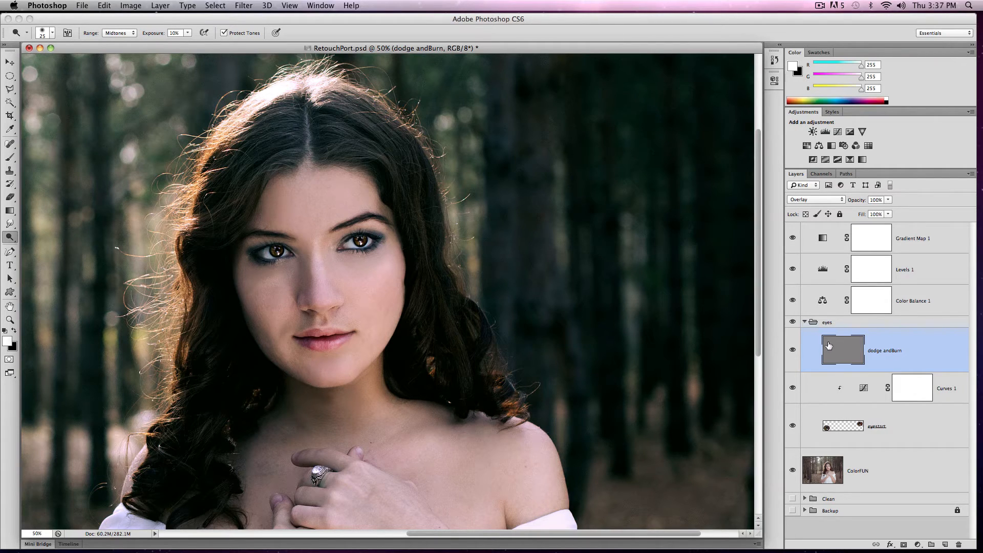
Step: Check the eye retouching with the eyes group off and on, and examine it from full-image view to a facial close-up
{"action": "left_click", "coordinate": [793, 322]}
{"action": "left_click", "coordinate": [793, 324]}
{"action": "key", "text": "z"}
{"action": "left_click", "coordinate": [414, 321], "text": "alt"}
{"action": "left_click", "coordinate": [414, 321], "text": "alt"}
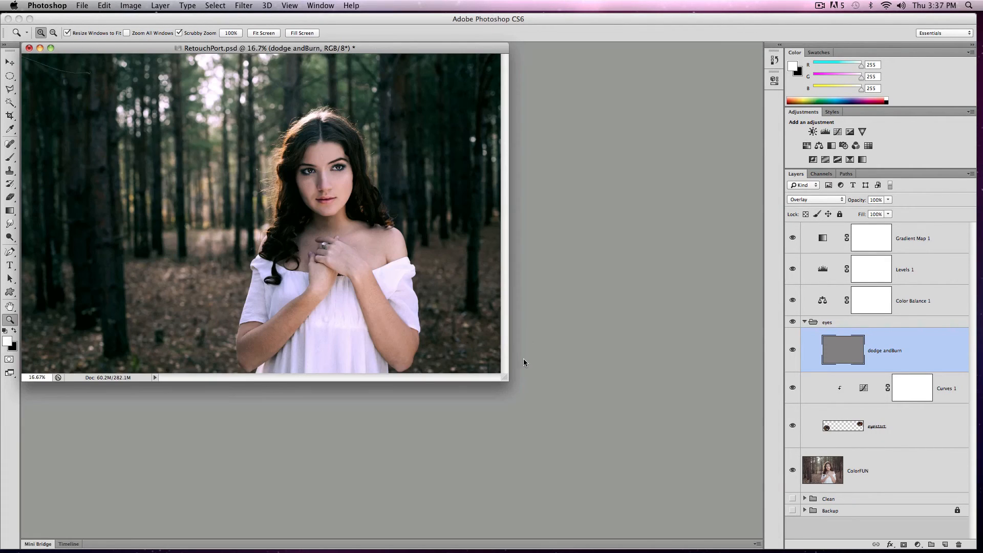
{"action": "left_click_drag", "start_coordinate": [504, 379], "coordinate": [584, 423]}
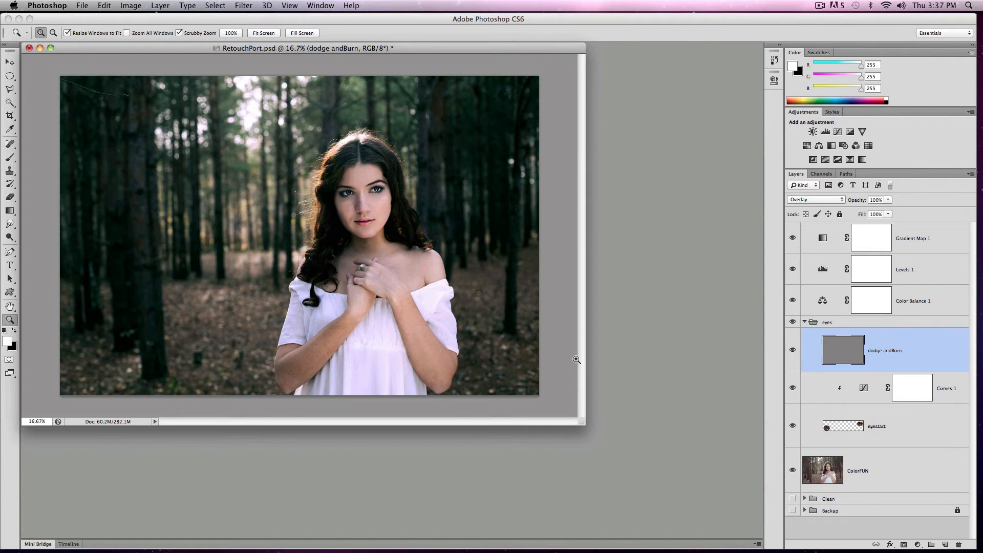
{"action": "left_click", "coordinate": [380, 222]}
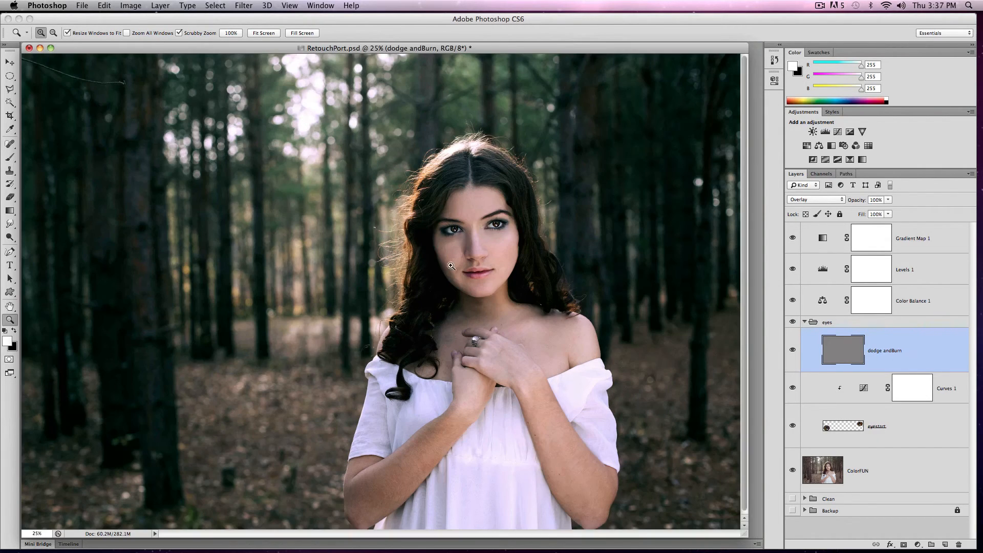
{"action": "left_click", "coordinate": [497, 283]}
{"action": "left_click", "coordinate": [429, 283]}
{"action": "left_click", "coordinate": [388, 281]}
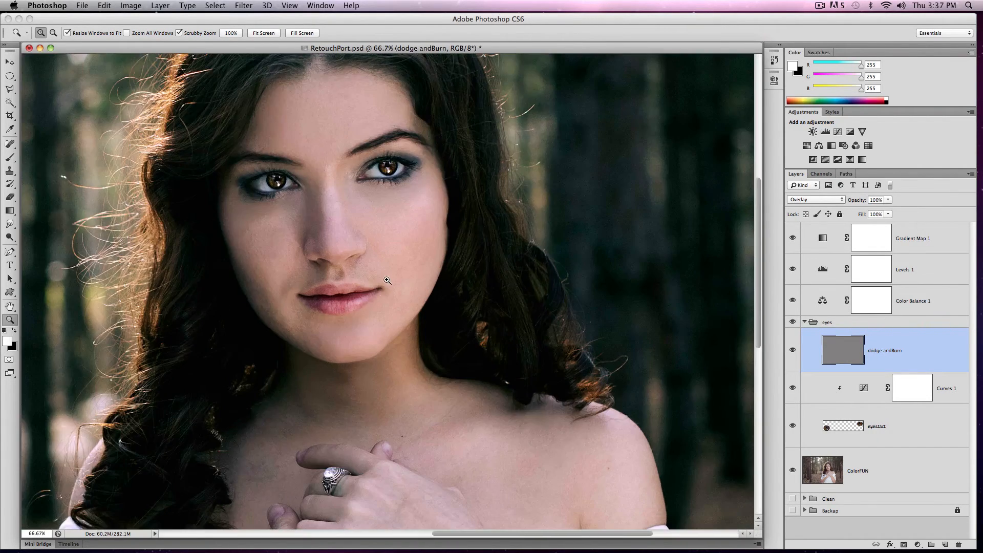
{"action": "left_click", "coordinate": [373, 286]}
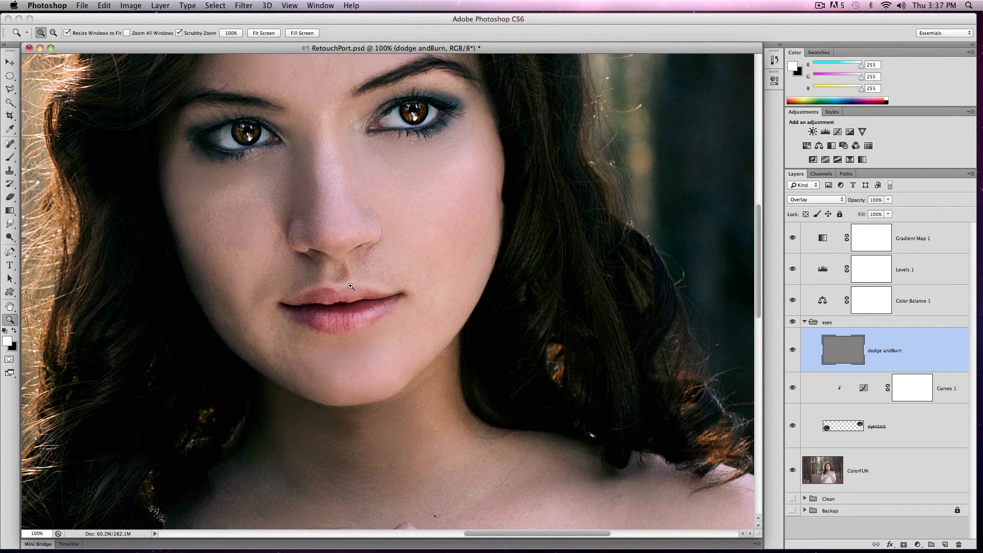
Step: Add a Hue/Saturation adjustment above the dodge andBurn layer and clip it to the layer below
{"action": "left_click", "coordinate": [805, 324]}
{"action": "left_click", "coordinate": [805, 322]}
{"action": "left_click", "coordinate": [804, 322]}
{"action": "left_click", "coordinate": [844, 349]}
{"action": "left_click", "coordinate": [807, 146]}
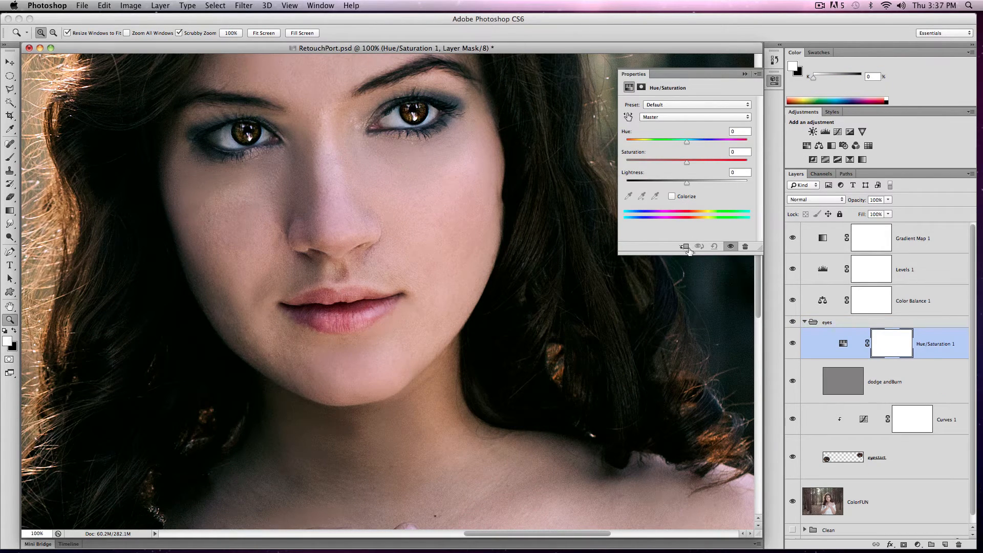
{"action": "left_click", "coordinate": [684, 246]}
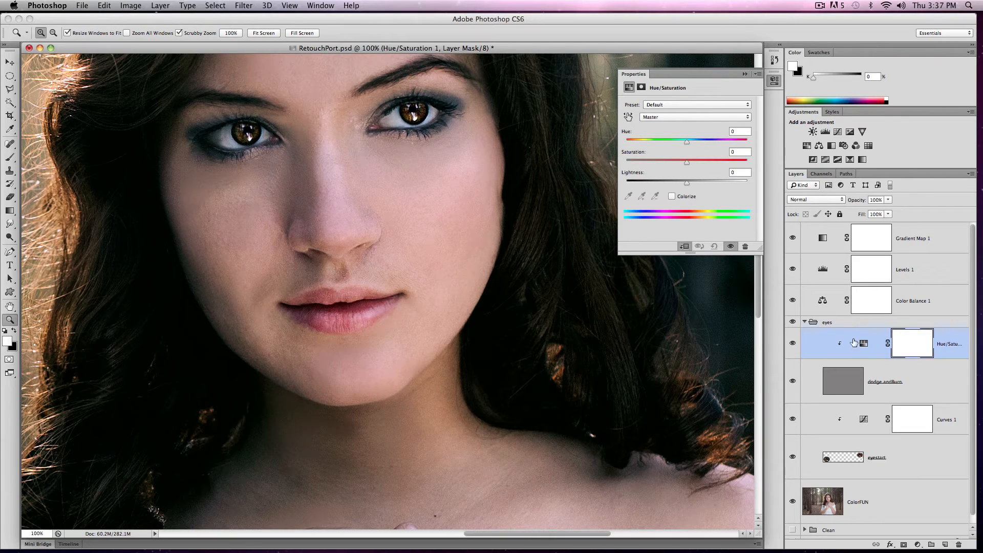
Step: Turn on Colorize for the Hue/Saturation adjustment and move it directly below Curves 1
{"action": "left_click_drag", "start_coordinate": [687, 142], "coordinate": [686, 162]}
{"action": "left_click", "coordinate": [671, 197]}
{"action": "left_click_drag", "start_coordinate": [871, 346], "coordinate": [850, 432]}
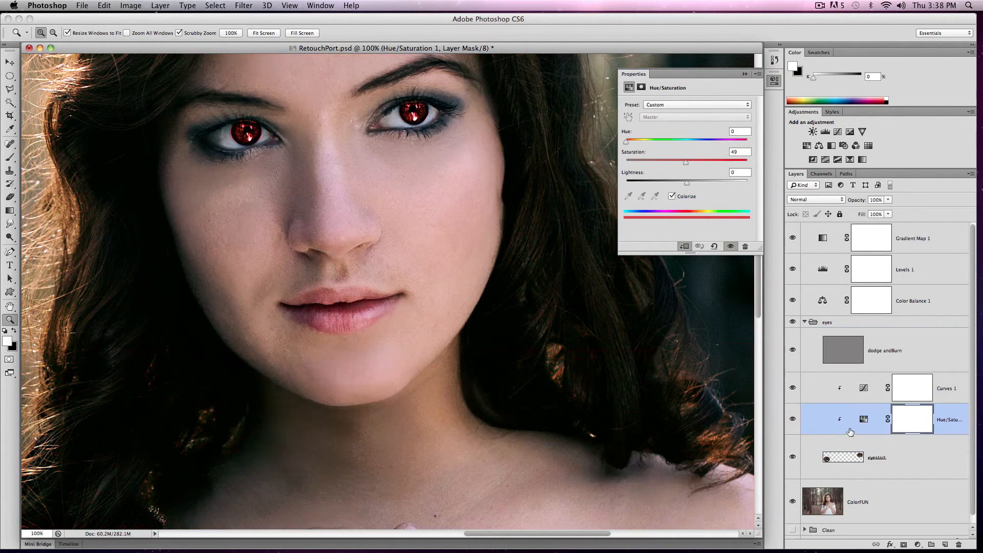
Step: Tint the irises green with hue 147, saturation 32 and lightness -6, using Color blend mode and 32% opacity for the adjustment
{"action": "left_click_drag", "start_coordinate": [626, 141], "coordinate": [675, 147]}
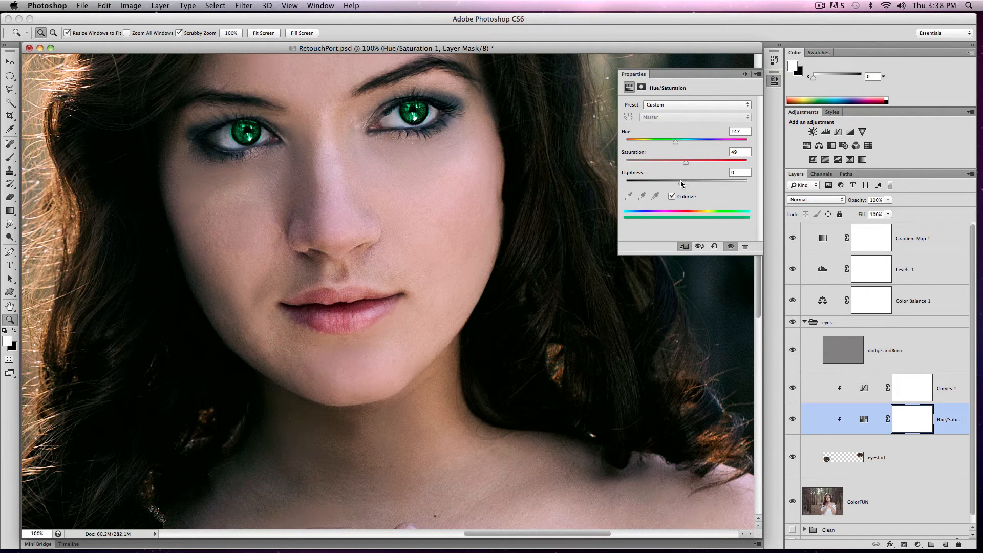
{"action": "mouse_move", "coordinate": [681, 183]}
{"action": "left_mouse_down"}
{"action": "mouse_move", "coordinate": [666, 184]}
{"action": "mouse_move", "coordinate": [689, 184]}
{"action": "left_mouse_up"}
{"action": "left_click", "coordinate": [833, 201]}
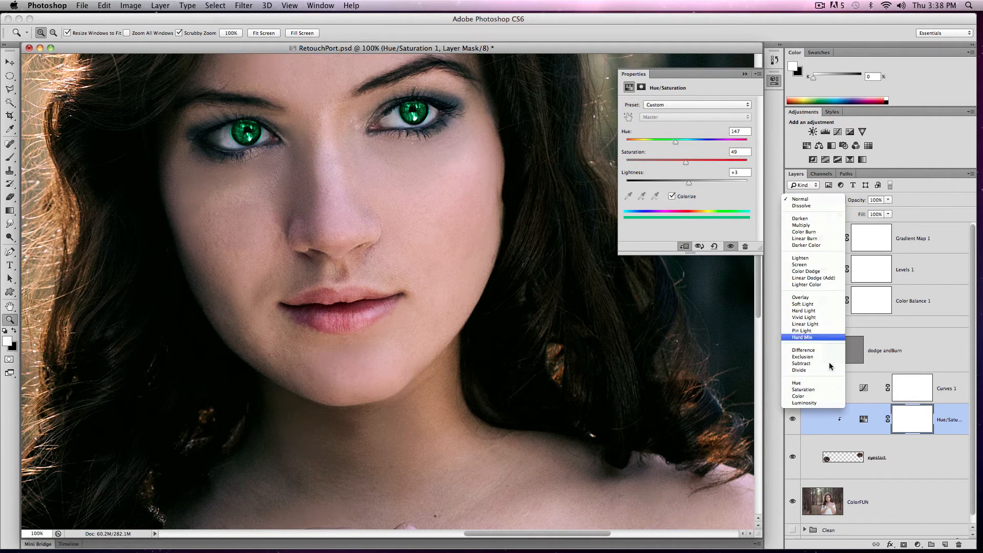
{"action": "left_click", "coordinate": [826, 396]}
{"action": "left_click_drag", "start_coordinate": [688, 182], "coordinate": [664, 165]}
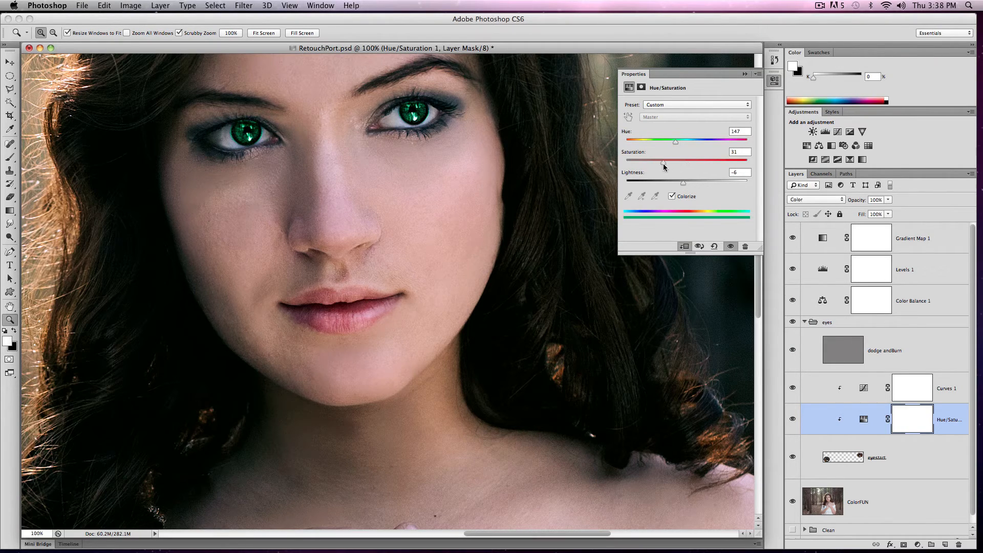
{"action": "left_click", "coordinate": [888, 199]}
{"action": "left_click_drag", "start_coordinate": [890, 209], "coordinate": [859, 213]}
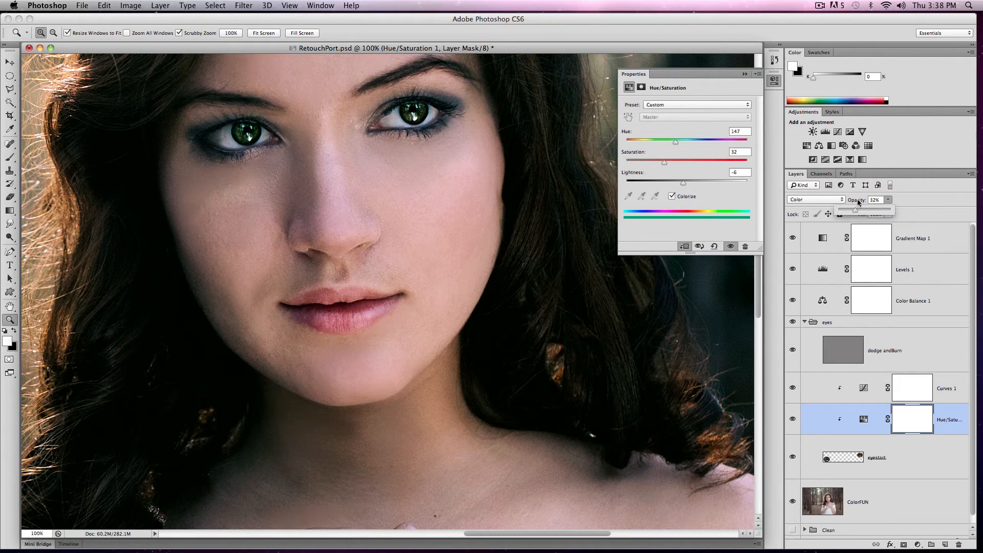
Step: Shift the irises to blue with hue 192 and lightness +30, and set the adjustment's opacity to 52%
{"action": "left_click_drag", "start_coordinate": [676, 142], "coordinate": [691, 144]}
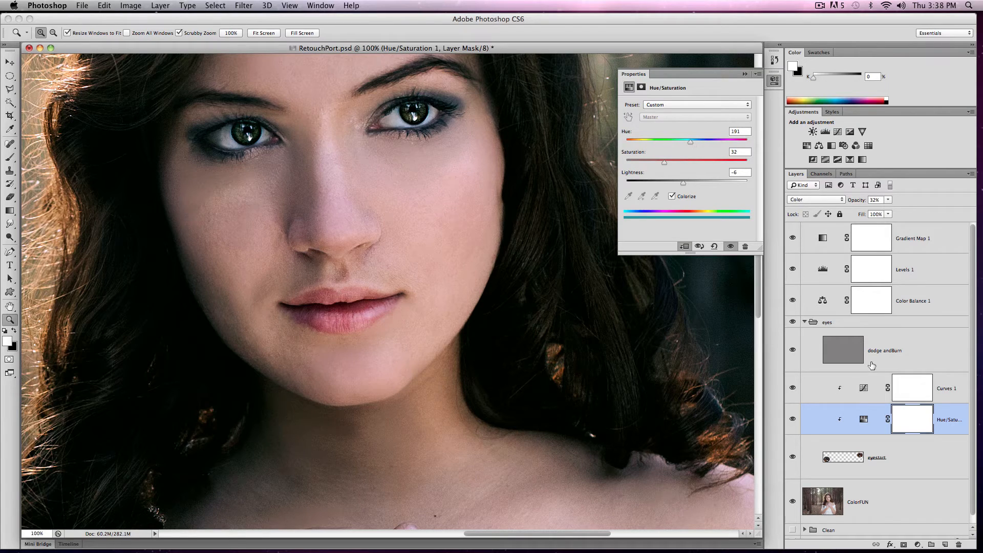
{"action": "left_click_drag", "start_coordinate": [693, 142], "coordinate": [691, 143]}
{"action": "left_click_drag", "start_coordinate": [684, 180], "coordinate": [705, 181]}
{"action": "left_click", "coordinate": [889, 199]}
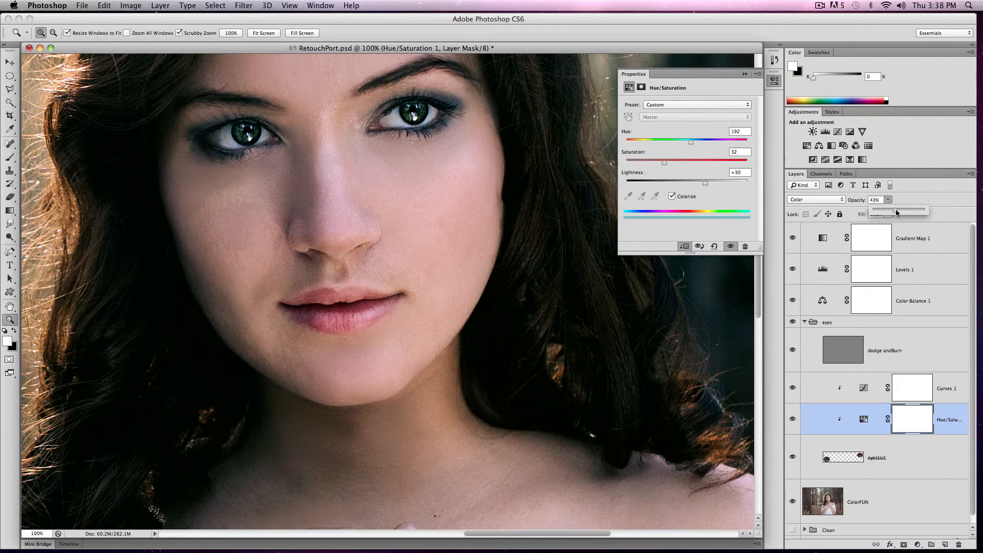
{"action": "left_click", "coordinate": [471, 267], "text": "alt"}
{"action": "left_click", "coordinate": [377, 296]}
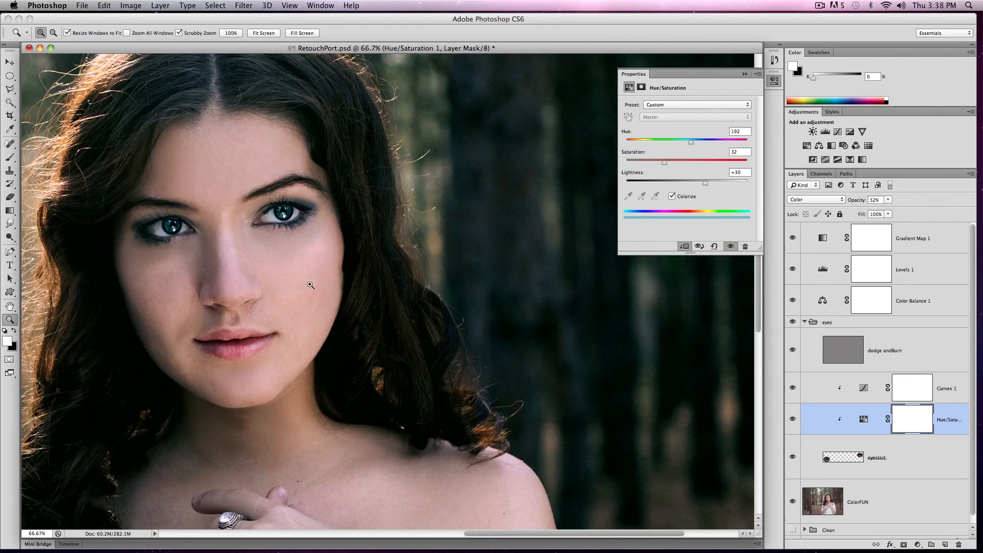
Step: Compare the portrait with and without the eyes group at 100% zoom
{"action": "left_click", "coordinate": [286, 289]}
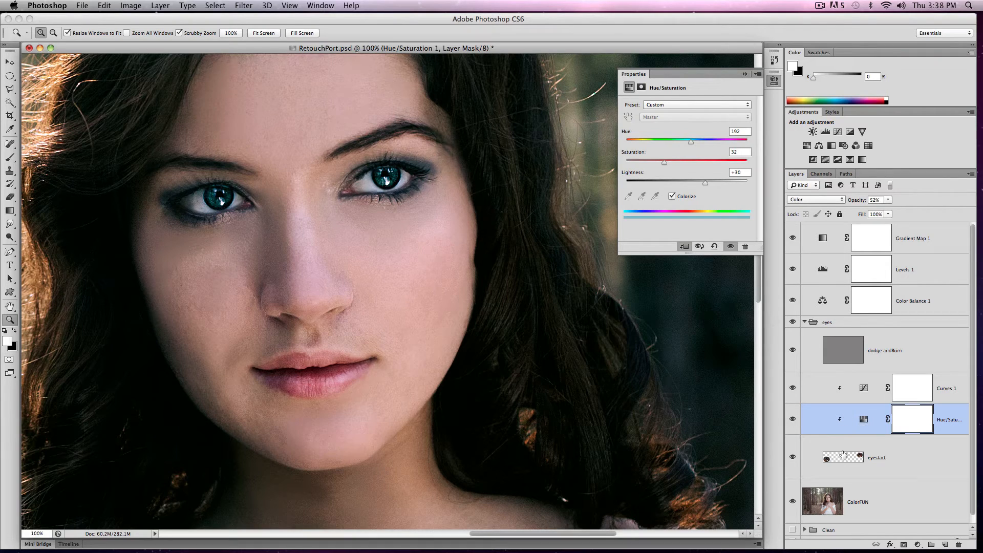
{"action": "left_click", "coordinate": [792, 322]}
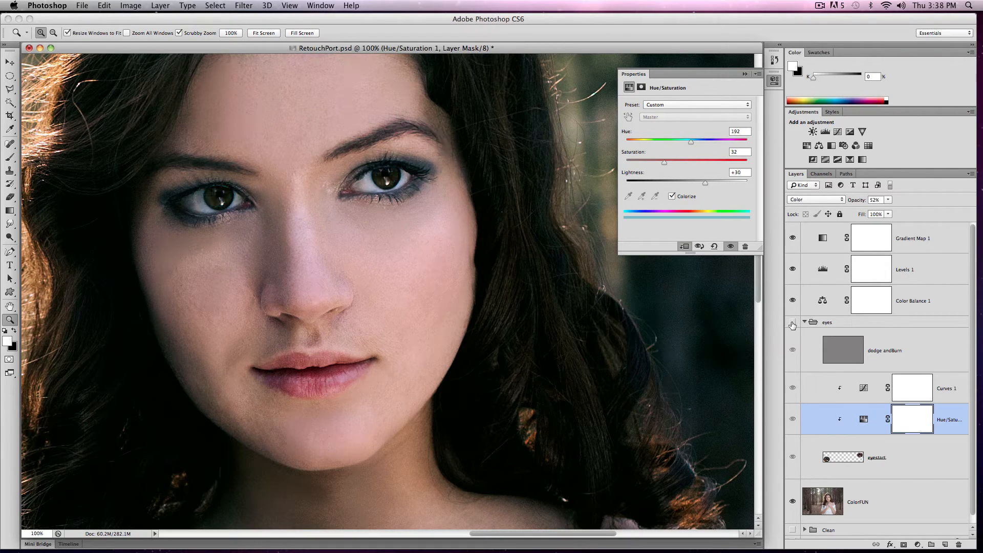
{"action": "left_click", "coordinate": [792, 322]}
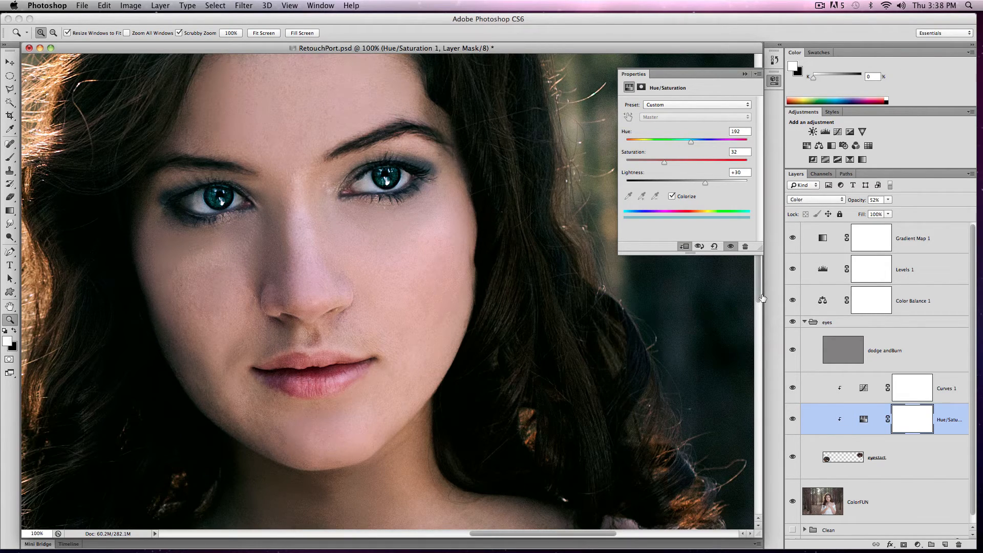
Step: Collapse the eyes group and create a new group above it named lips
{"action": "left_click", "coordinate": [804, 323]}
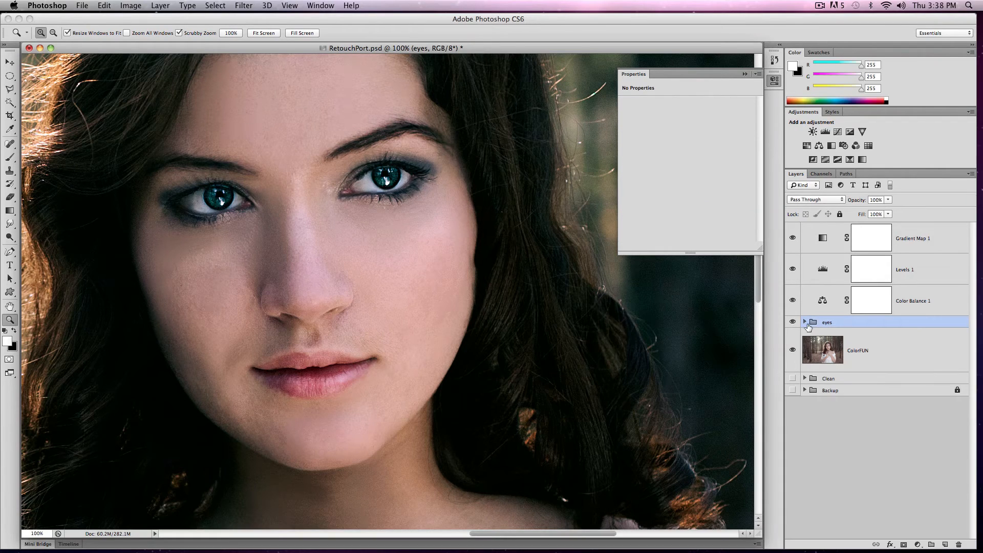
{"action": "left_click", "coordinate": [932, 544]}
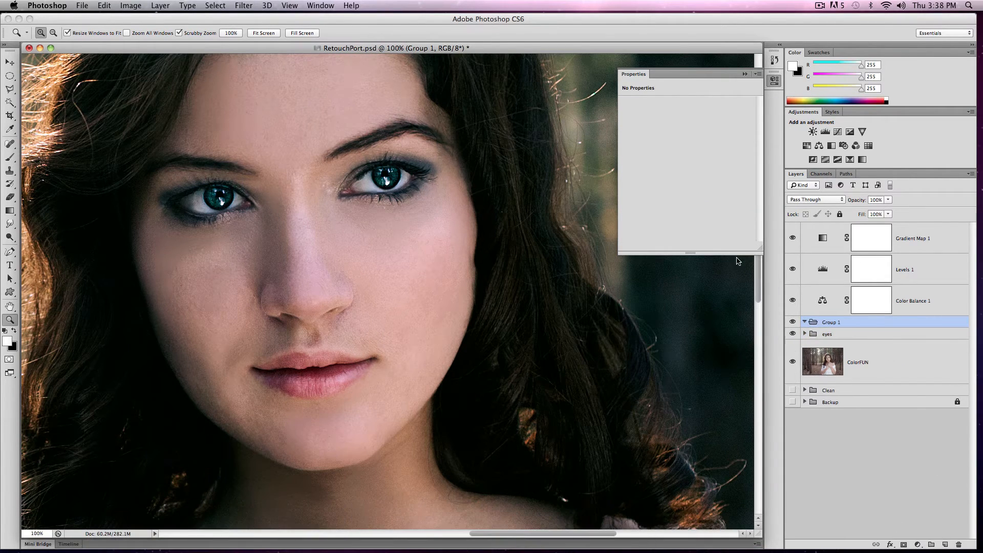
{"action": "double_click", "coordinate": [830, 322]}
{"action": "key", "text": "BackSpace"}
{"action": "key", "text": "Return"}
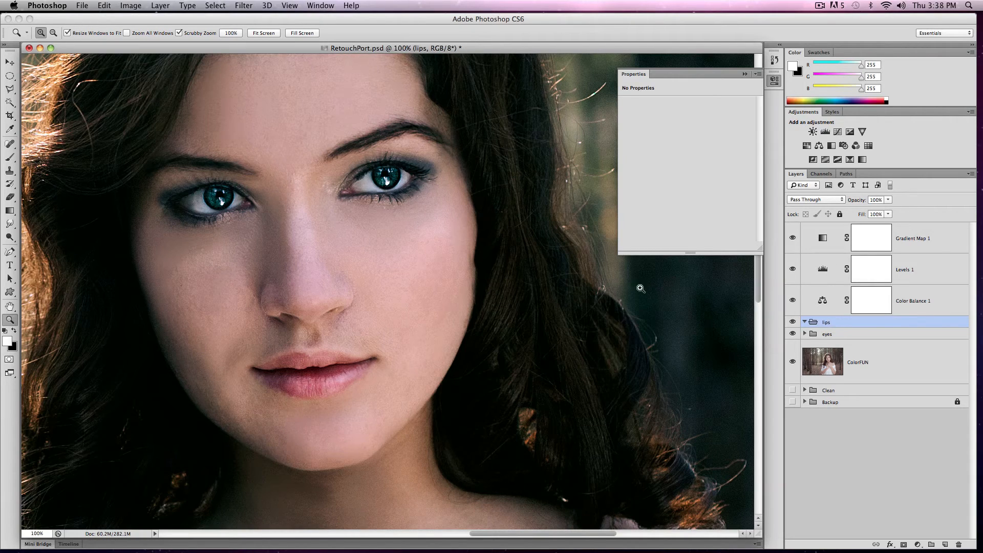
Step: Select the lips on the ColorFUN layer with a freehand Lasso outline around both lips
{"action": "left_click", "coordinate": [825, 361]}
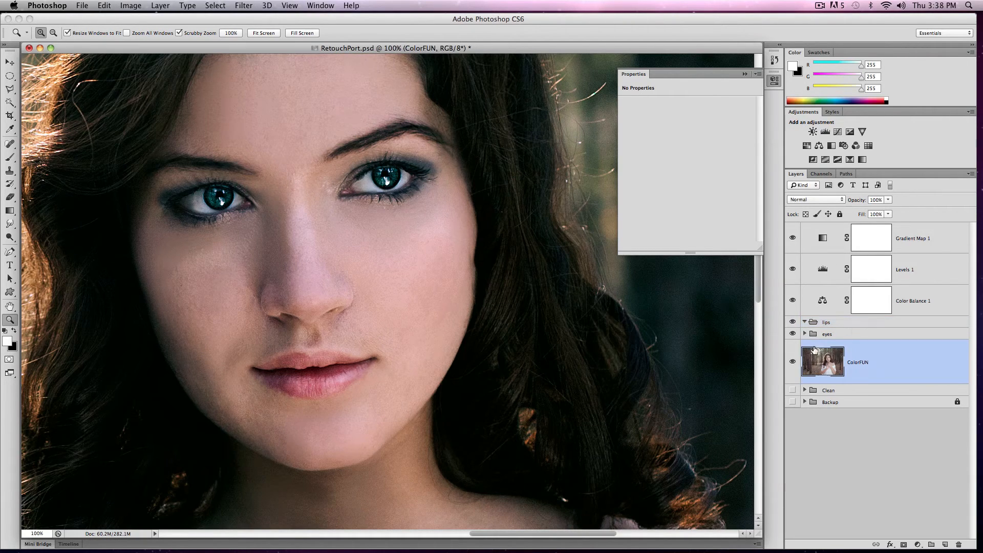
{"action": "left_click", "coordinate": [10, 89]}
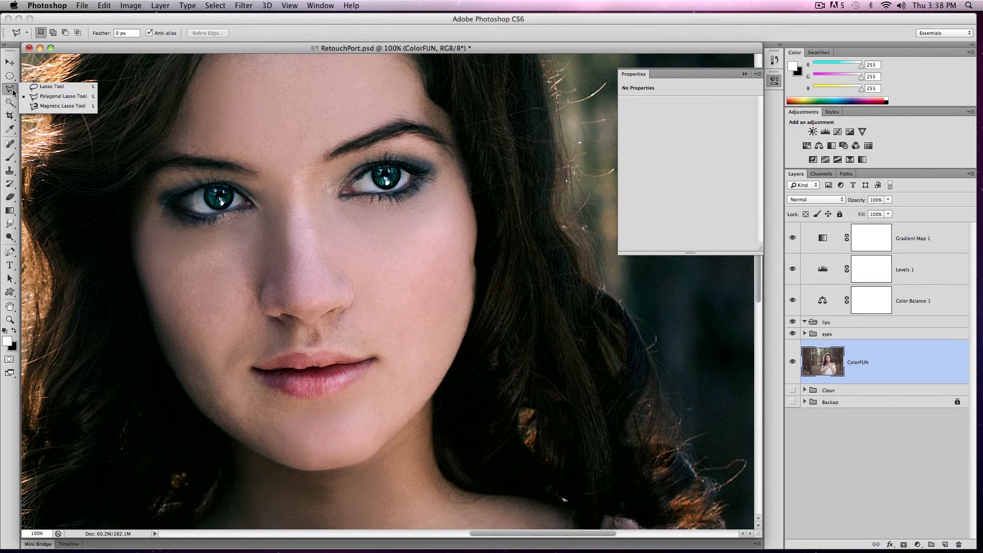
{"action": "left_click", "coordinate": [43, 87]}
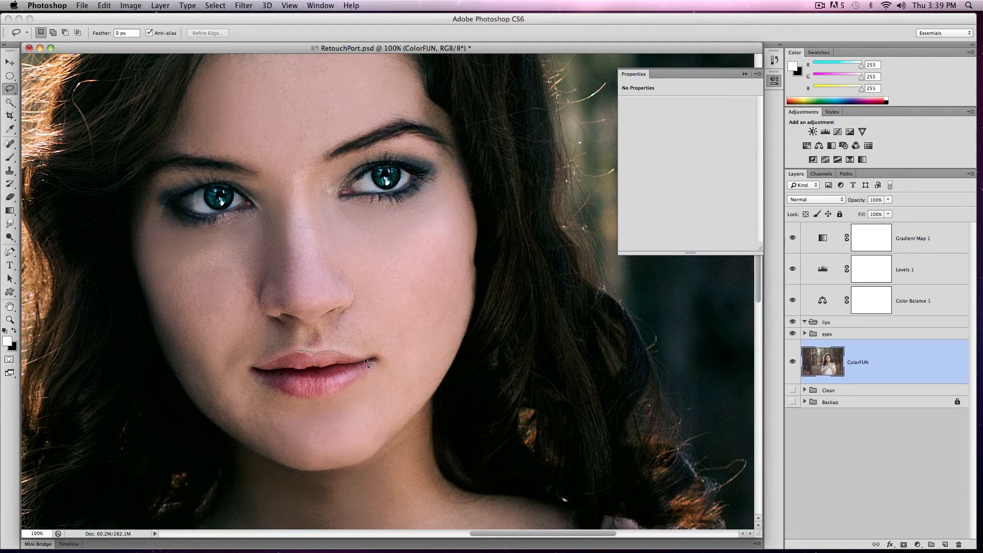
{"action": "mouse_move", "coordinate": [364, 359]}
{"action": "left_mouse_down"}
{"action": "mouse_move", "coordinate": [375, 357]}
{"action": "mouse_move", "coordinate": [365, 372]}
{"action": "left_mouse_up"}
{"action": "left_click_drag", "start_coordinate": [256, 368], "coordinate": [251, 366]}
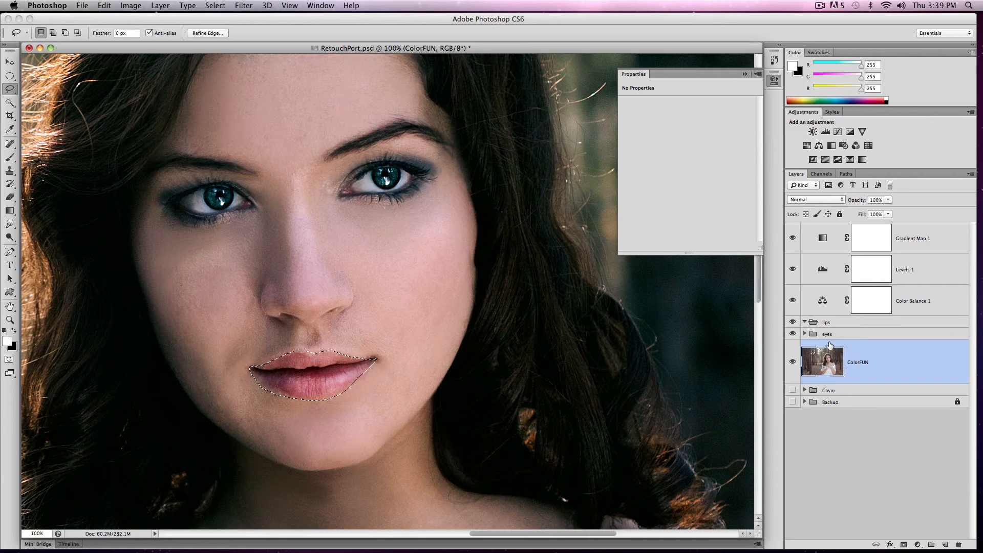
Step: Refine the edge of the lip selection with Smooth 28, Feather 3.5 px and Contrast 12%
{"action": "left_click", "coordinate": [131, 5]}
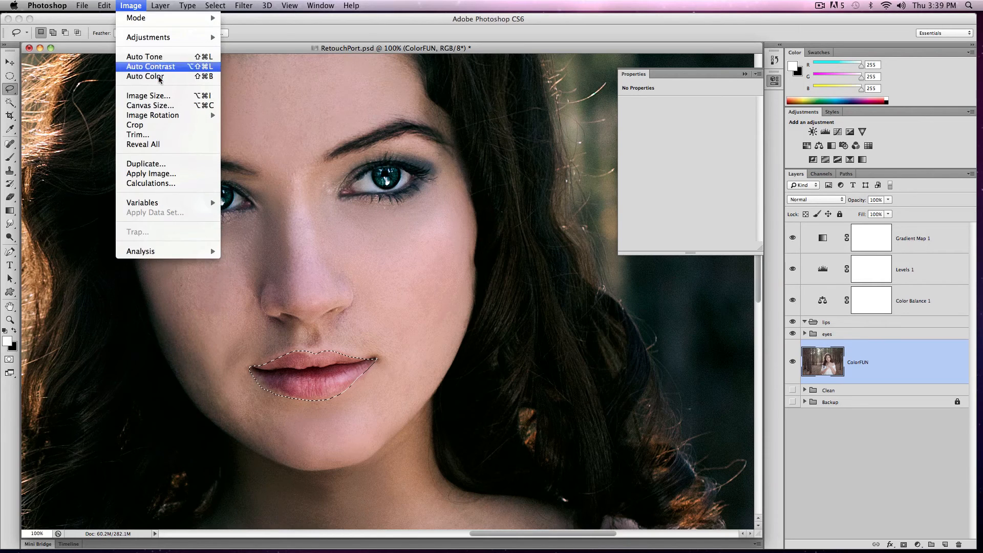
{"action": "mouse_move", "coordinate": [197, 3]}
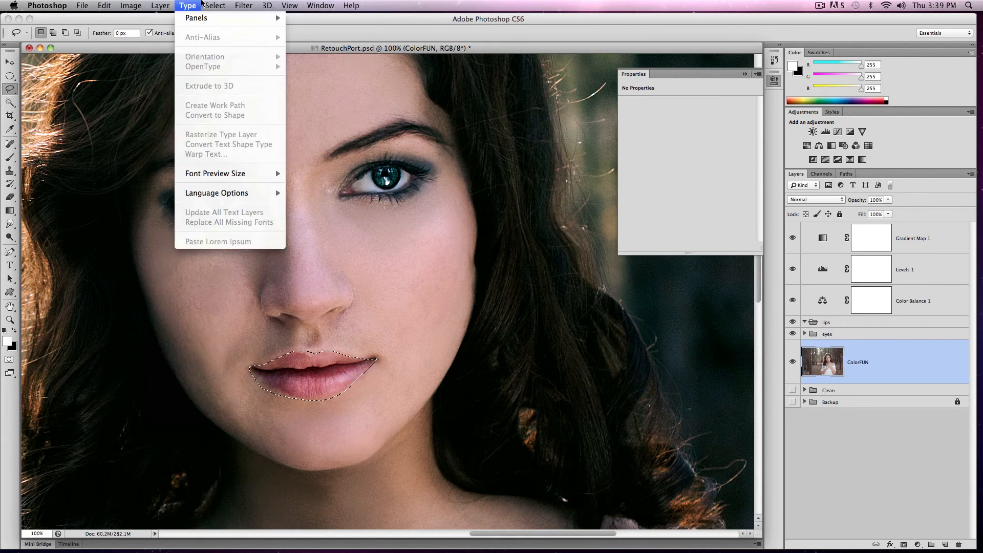
{"action": "mouse_move", "coordinate": [256, 135]}
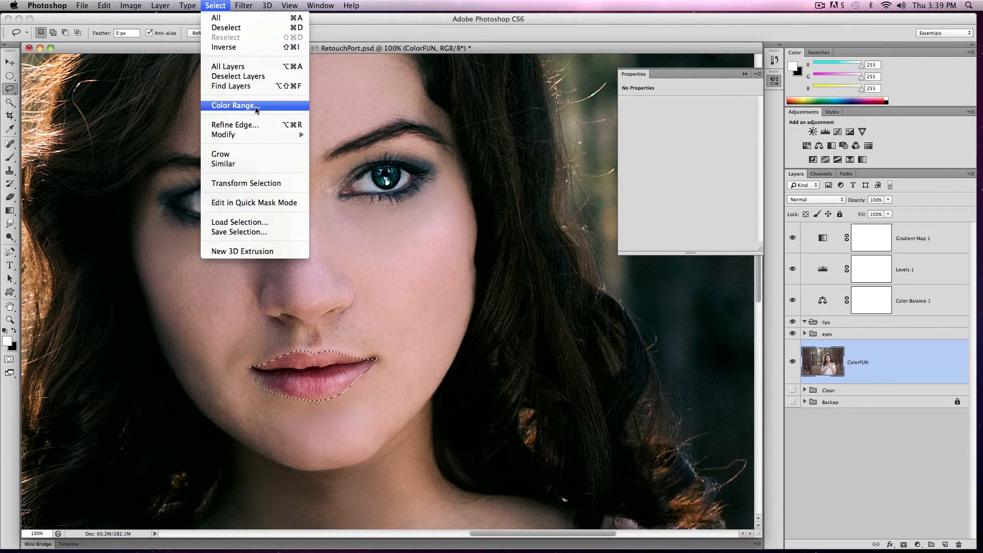
{"action": "left_click", "coordinate": [262, 125]}
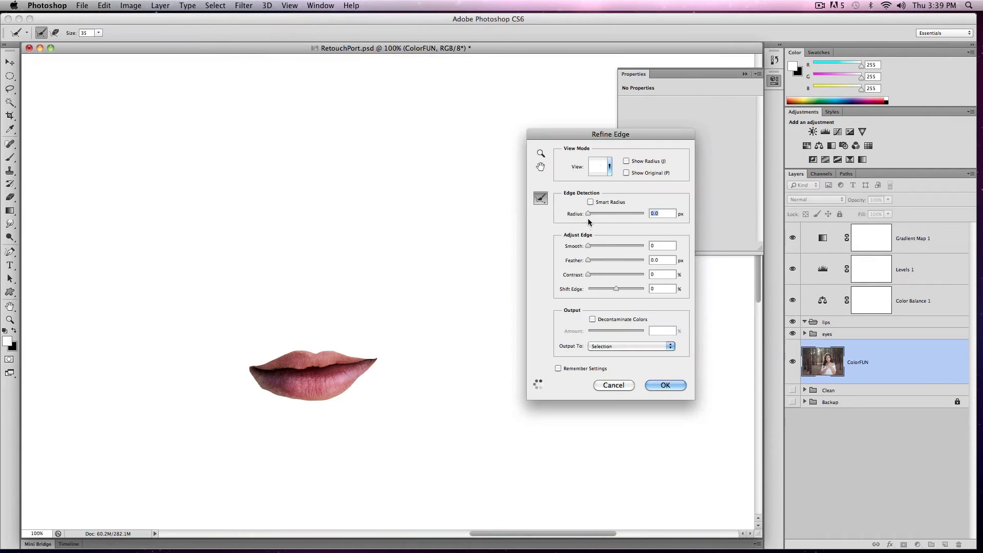
{"action": "mouse_move", "coordinate": [593, 259]}
{"action": "left_mouse_down"}
{"action": "mouse_move", "coordinate": [607, 262]}
{"action": "mouse_move", "coordinate": [598, 260]}
{"action": "mouse_move", "coordinate": [603, 245]}
{"action": "mouse_move", "coordinate": [595, 275]}
{"action": "left_mouse_up"}
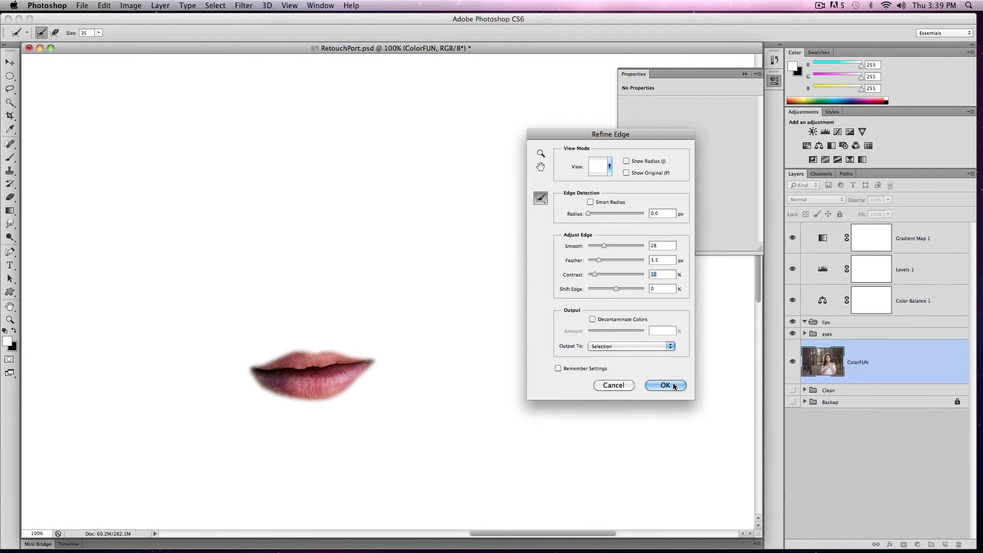
{"action": "left_click", "coordinate": [667, 385]}
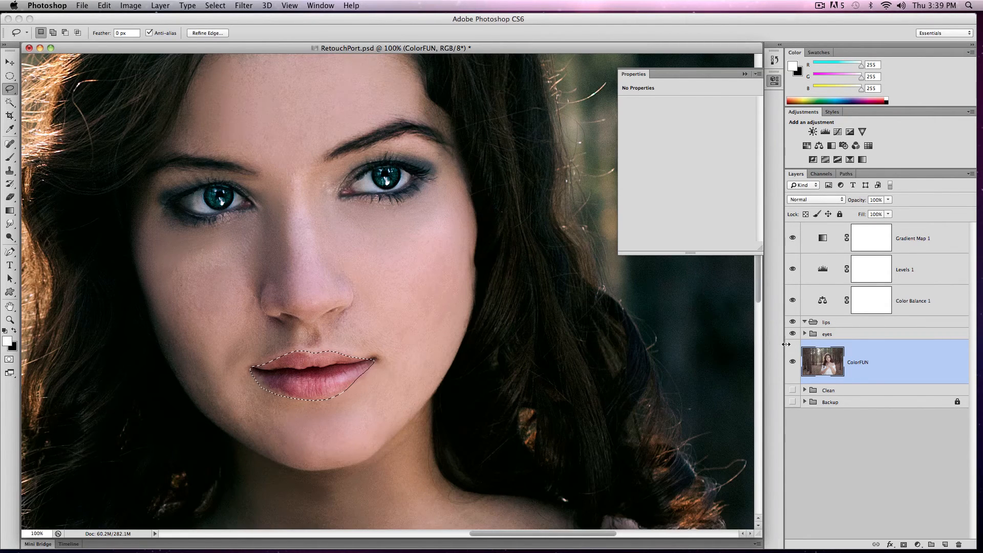
Step: Copy the selected lips from the ColorFUN layer and paste them into the lips group
{"action": "left_click", "coordinate": [105, 4]}
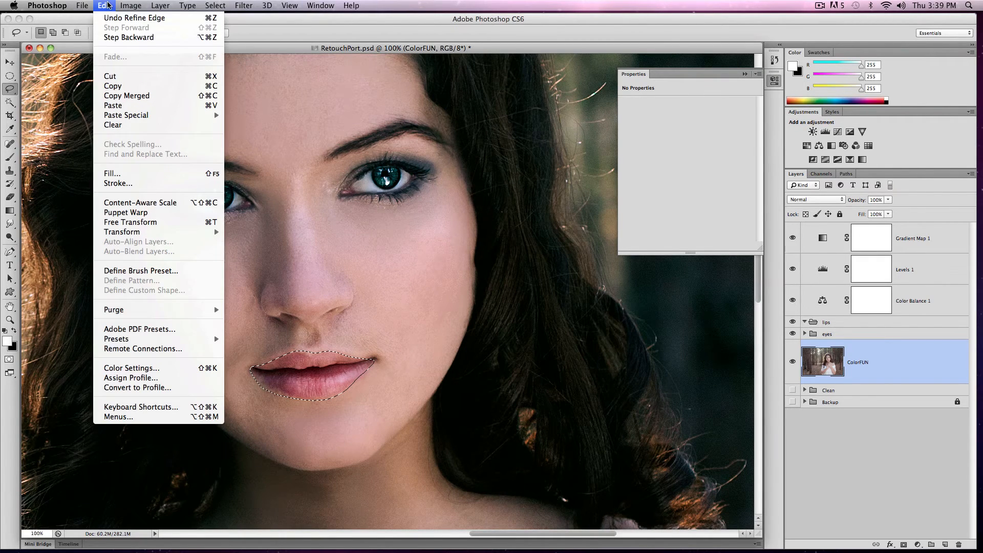
{"action": "left_click", "coordinate": [151, 82]}
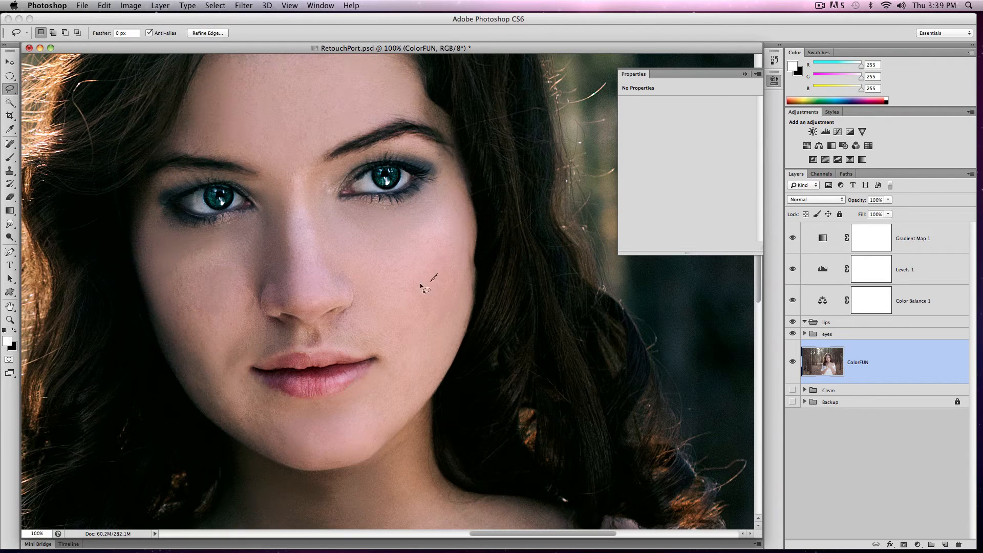
{"action": "left_click", "coordinate": [825, 323]}
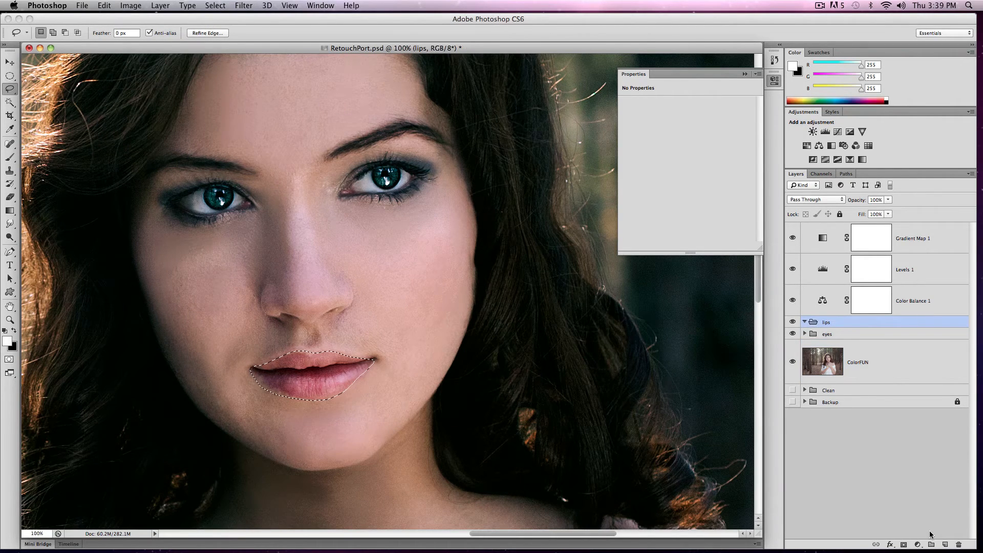
{"action": "left_click", "coordinate": [131, 5]}
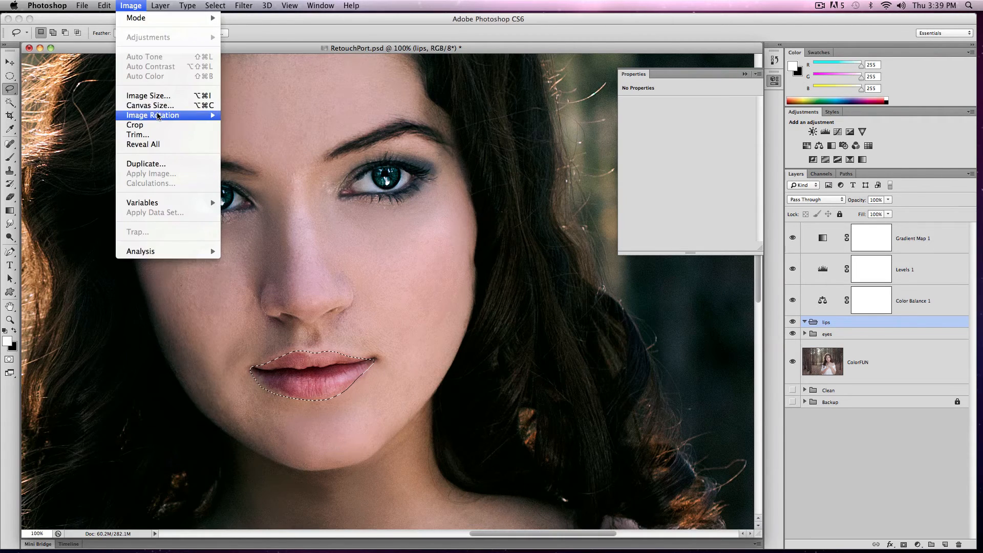
{"action": "mouse_move", "coordinate": [105, 5]}
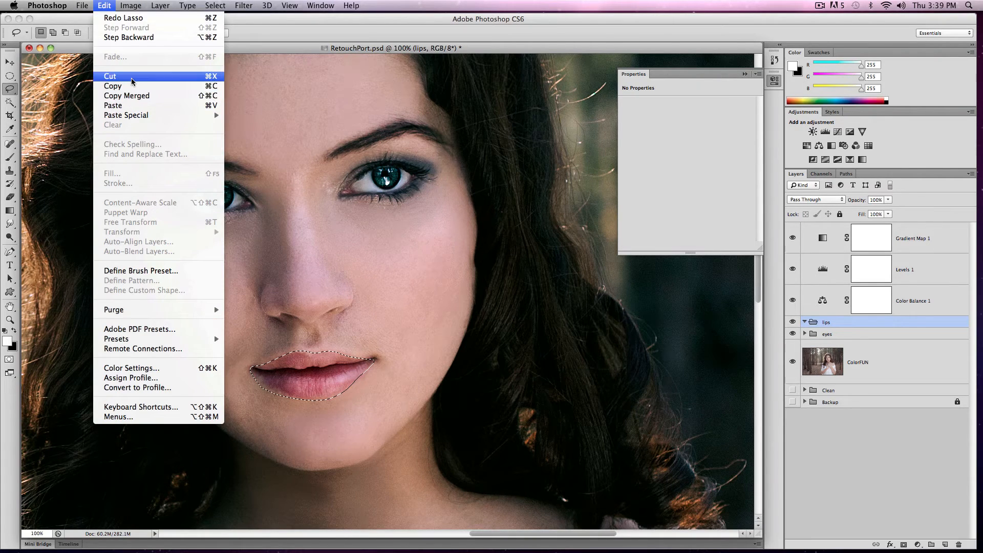
{"action": "left_click", "coordinate": [170, 108]}
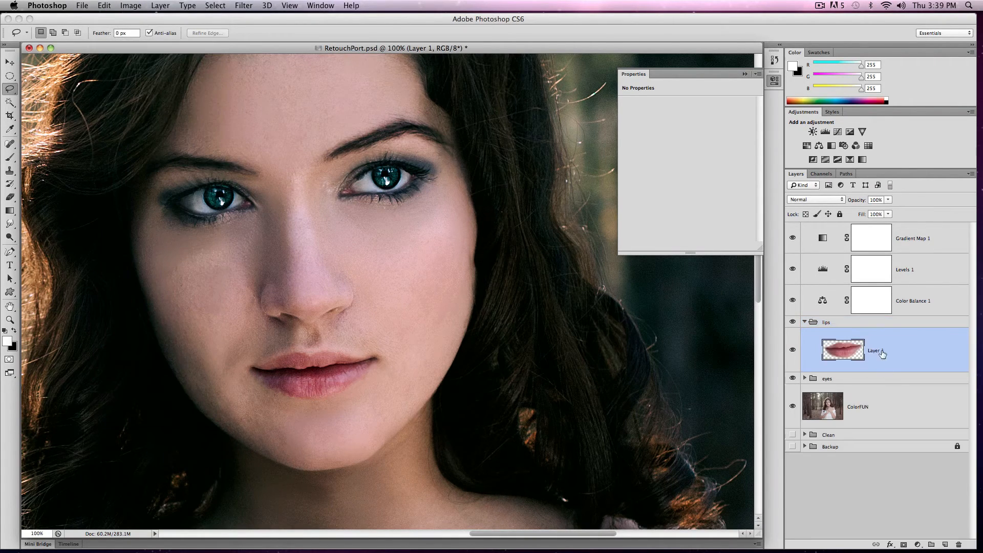
Step: Rename the pasted layer lips and check it by toggling its visibility off and on
{"action": "double_click", "coordinate": [882, 352]}
{"action": "type", "text": "lips"}
{"action": "key", "text": "Return"}
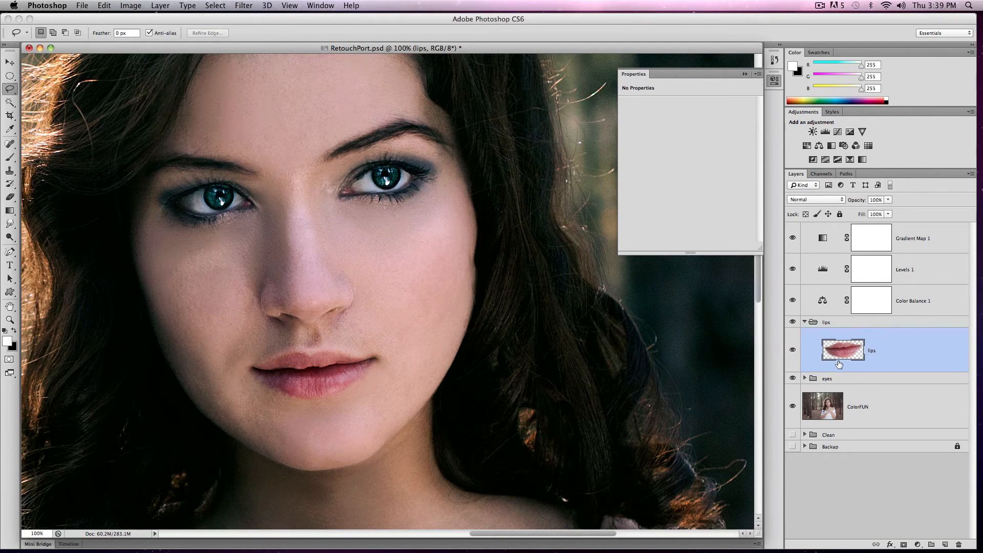
{"action": "left_click", "coordinate": [796, 353]}
{"action": "left_click", "coordinate": [796, 353]}
Step: Add a Hue/Saturation adjustment above the lips layer, clip it to that layer and turn on Colorize
{"action": "left_click", "coordinate": [807, 146]}
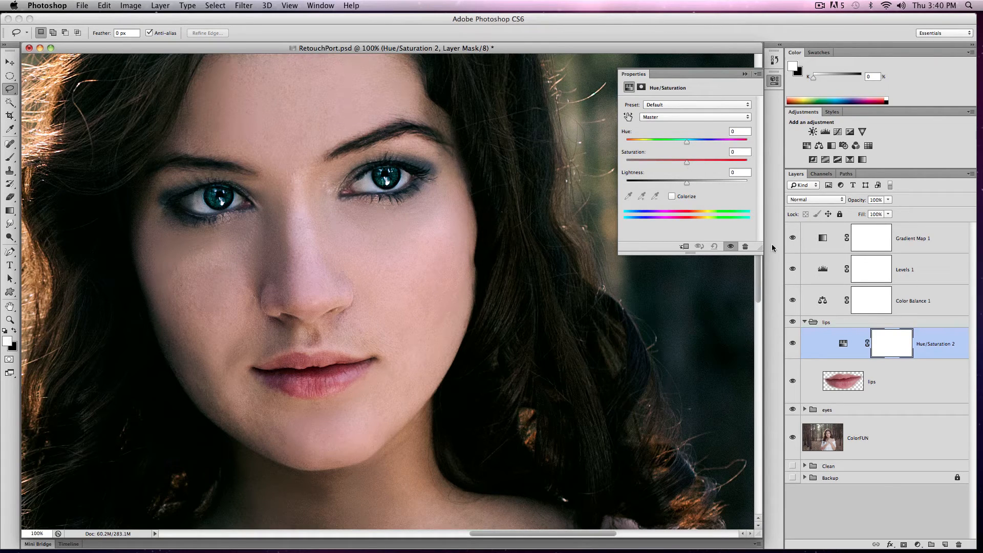
{"action": "left_click", "coordinate": [684, 246]}
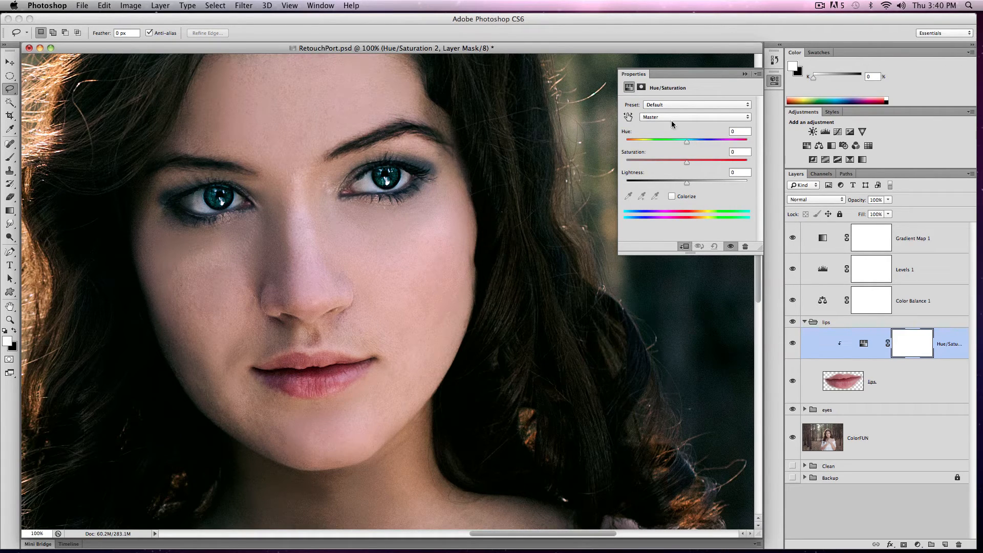
{"action": "left_click", "coordinate": [672, 197]}
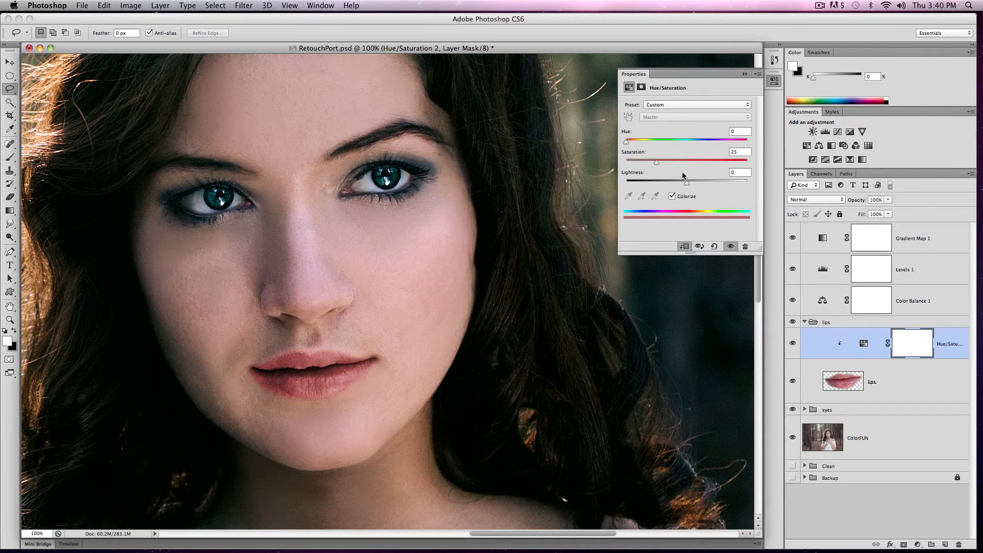
Step: Tint the lips orange with hue 18, saturation 40 and lightness +1, using Color blend mode for the adjustment
{"action": "left_click_drag", "start_coordinate": [656, 161], "coordinate": [672, 168]}
{"action": "mouse_move", "coordinate": [626, 142]}
{"action": "left_mouse_down"}
{"action": "mouse_move", "coordinate": [690, 153]}
{"action": "mouse_move", "coordinate": [624, 154]}
{"action": "mouse_move", "coordinate": [636, 146]}
{"action": "left_mouse_up"}
{"action": "left_click", "coordinate": [816, 199]}
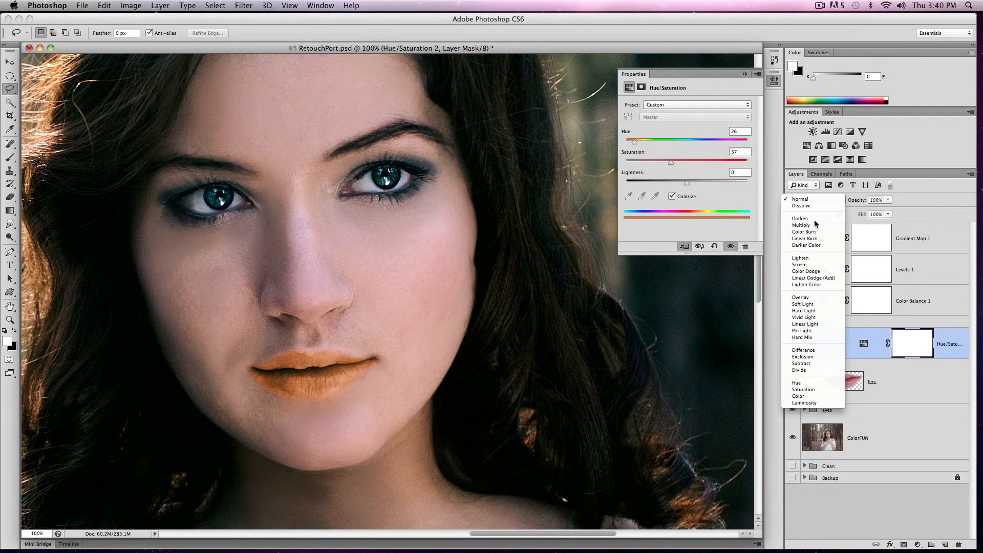
{"action": "left_click", "coordinate": [831, 396]}
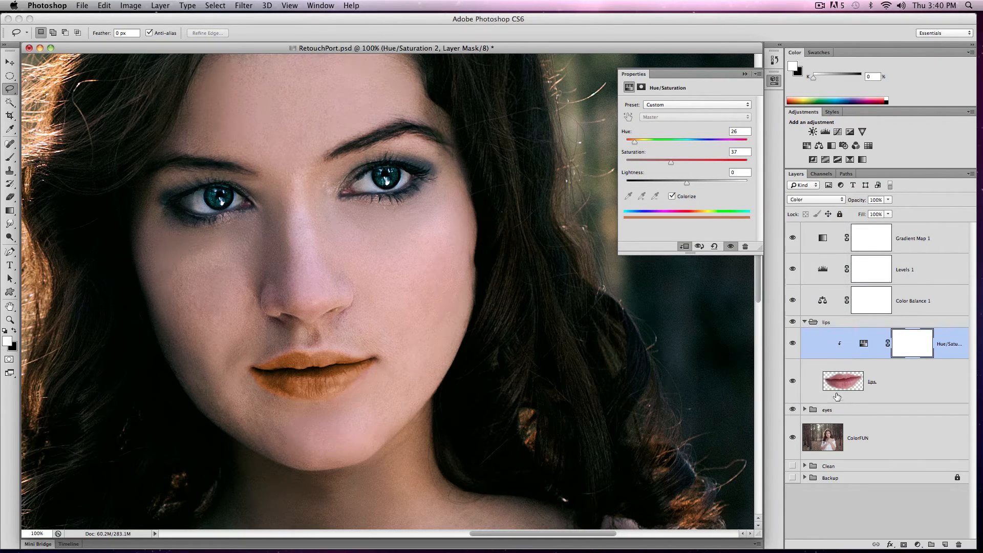
{"action": "left_click_drag", "start_coordinate": [659, 163], "coordinate": [632, 145]}
{"action": "left_click_drag", "start_coordinate": [692, 185], "coordinate": [675, 164]}
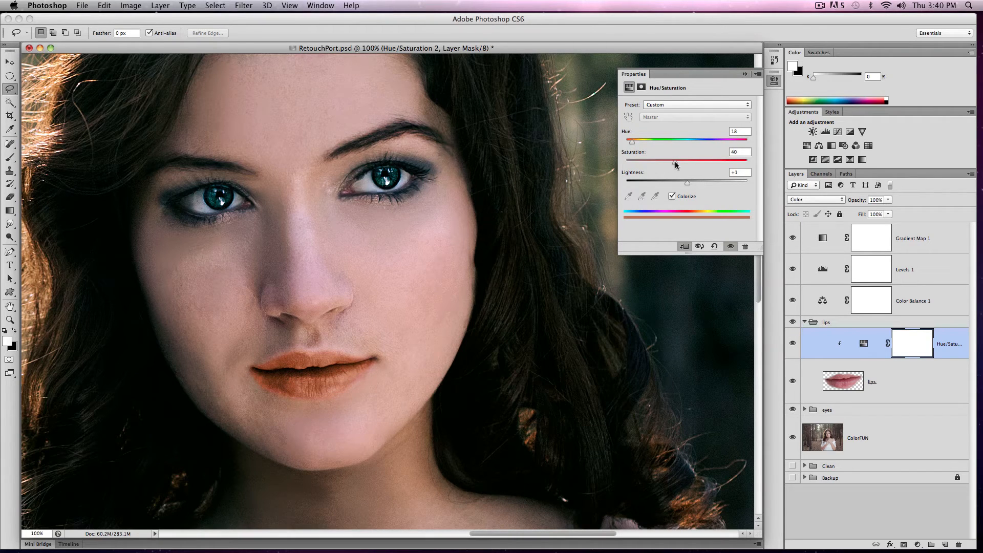
Step: Change the lip adjustment's blend mode to Soft Light, set saturation to 39 and shift the hue toward red
{"action": "left_click", "coordinate": [807, 199]}
{"action": "left_click", "coordinate": [819, 109]}
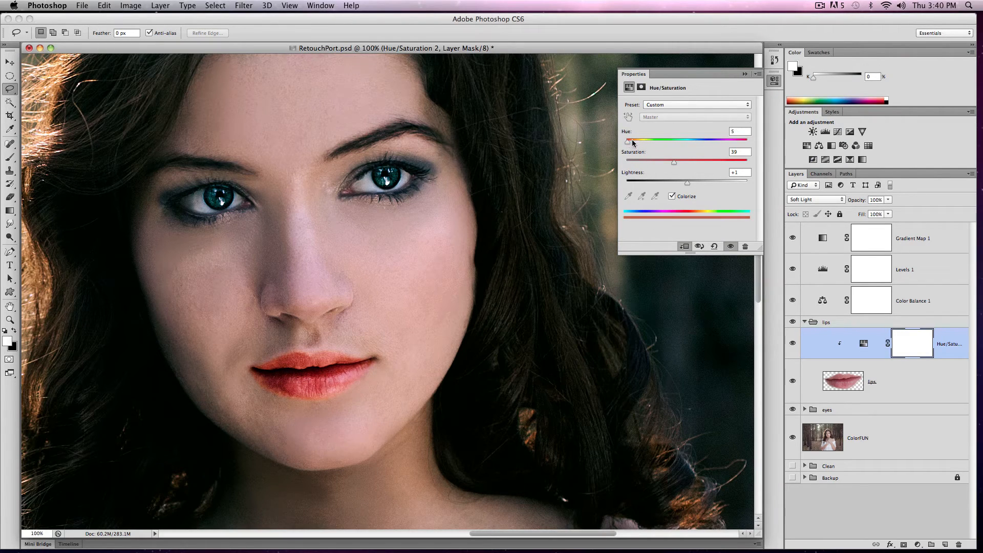
{"action": "left_click_drag", "start_coordinate": [633, 143], "coordinate": [641, 143]}
Step: Add a layer mask to the lips layer
{"action": "left_click", "coordinate": [914, 345]}
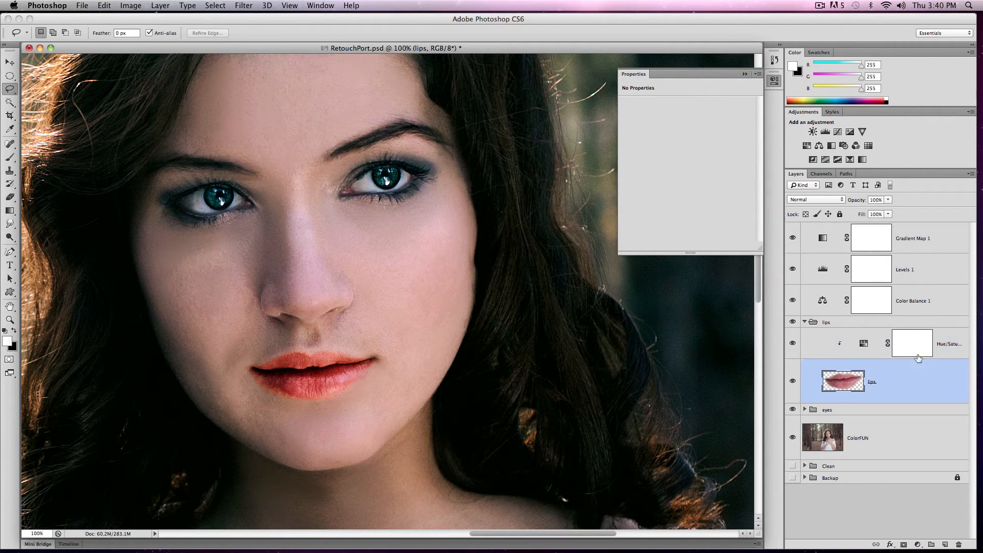
{"action": "left_click", "coordinate": [842, 387]}
{"action": "left_click", "coordinate": [903, 544]}
Step: Set up a soft round brush at 60 px, 0% hardness and 25% opacity for the lips layer's mask
{"action": "key", "text": "b"}
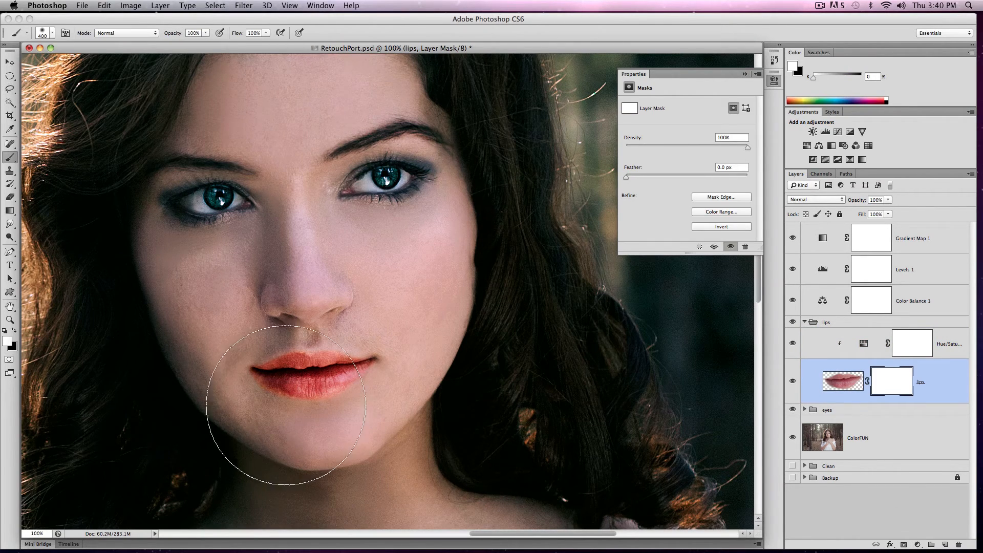
{"action": "key", "text": "bracketleft"}
{"action": "key", "text": "bracketleft"}
{"action": "key", "text": "bracketleft"}
{"action": "key", "text": "bracketleft"}
{"action": "left_click", "coordinate": [51, 32]}
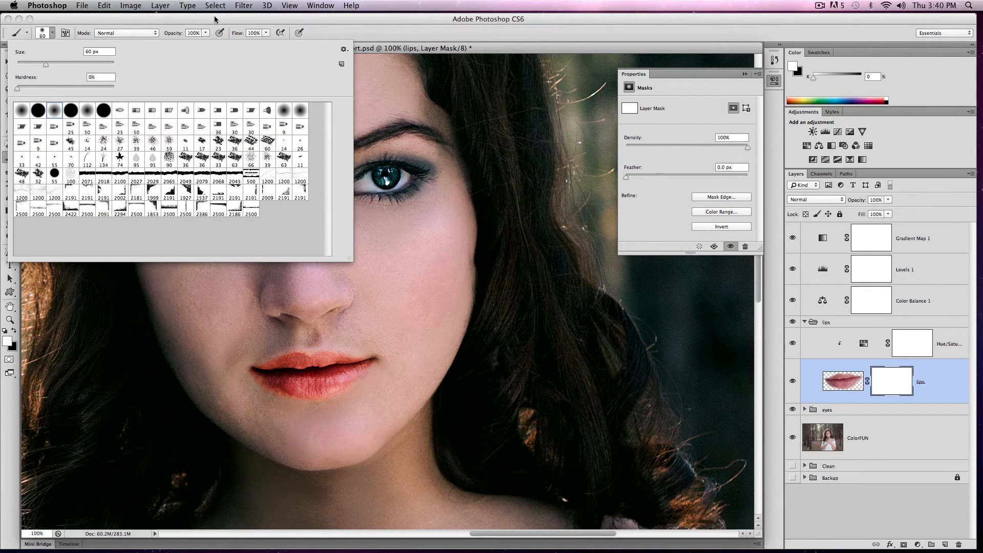
{"action": "left_click_drag", "start_coordinate": [207, 35], "coordinate": [169, 46]}
{"action": "left_click", "coordinate": [248, 390]}
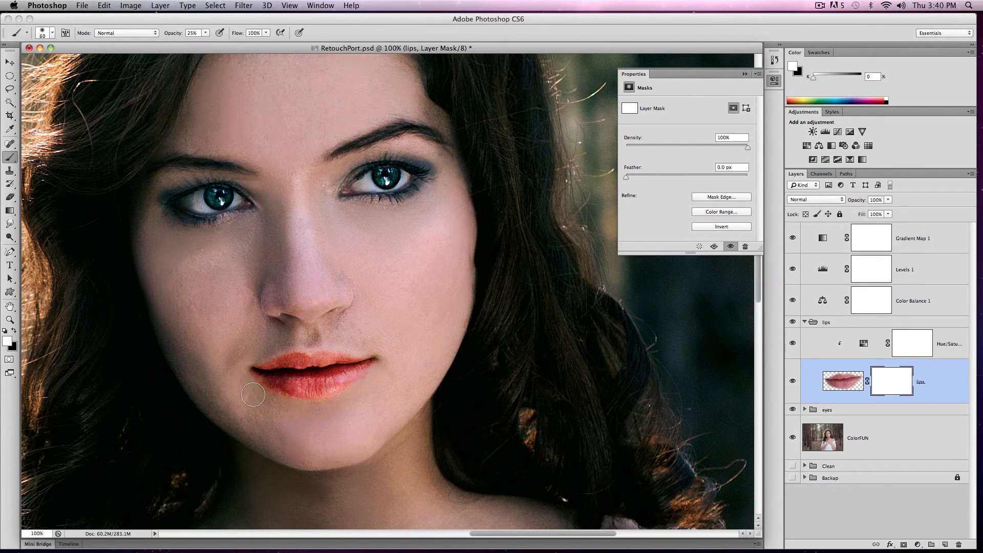
Step: Mask the edge of the lower lip with a 40 px black brush, and lower the brush opacity to 10%
{"action": "key", "text": "bracketleft"}
{"action": "key", "text": "bracketleft"}
{"action": "key", "text": "z"}
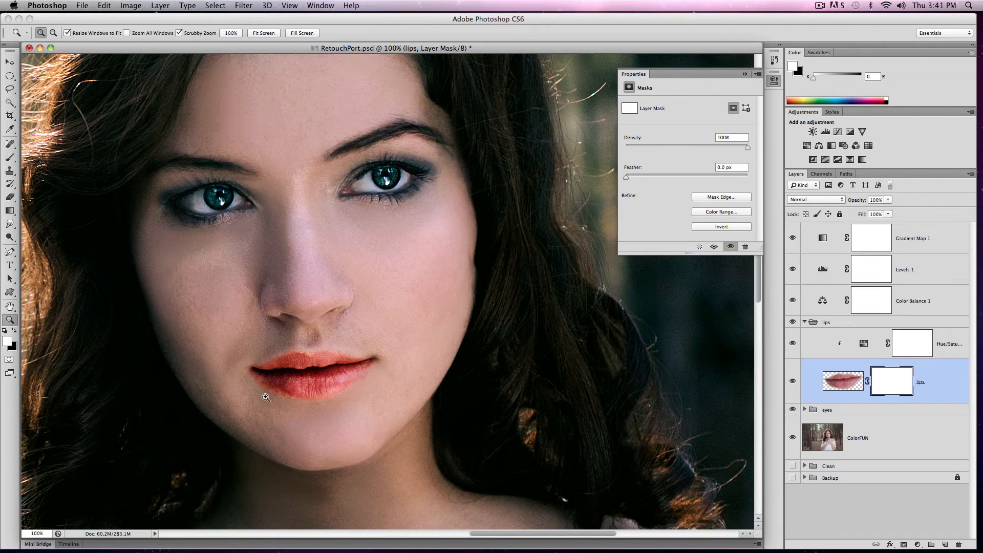
{"action": "key", "text": "x"}
{"action": "key", "text": "b"}
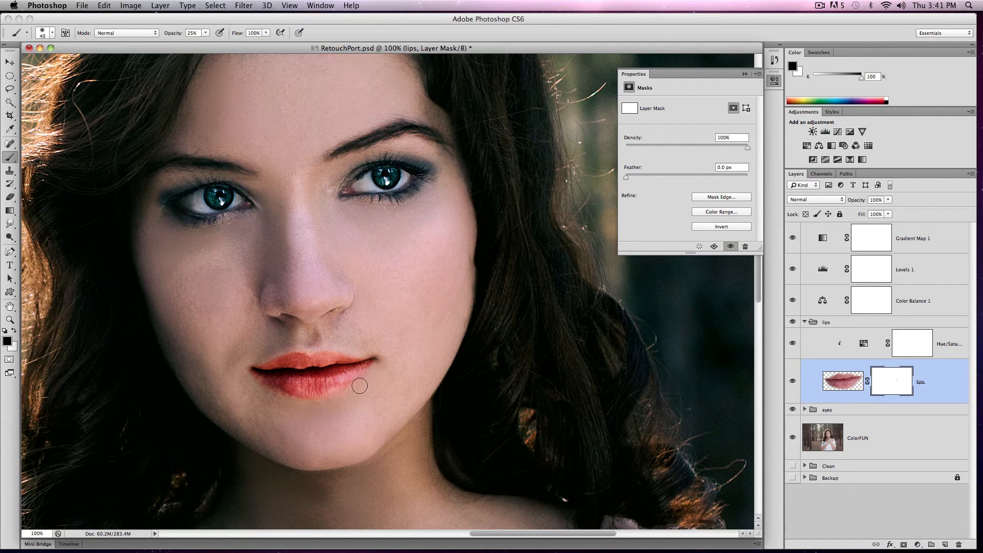
{"action": "key", "text": "1"}
Step: Lower the lips' Hue/Saturation adjustment to 60% opacity and compare the image with the lips group off and on
{"action": "left_click", "coordinate": [865, 345]}
{"action": "left_click", "coordinate": [888, 200]}
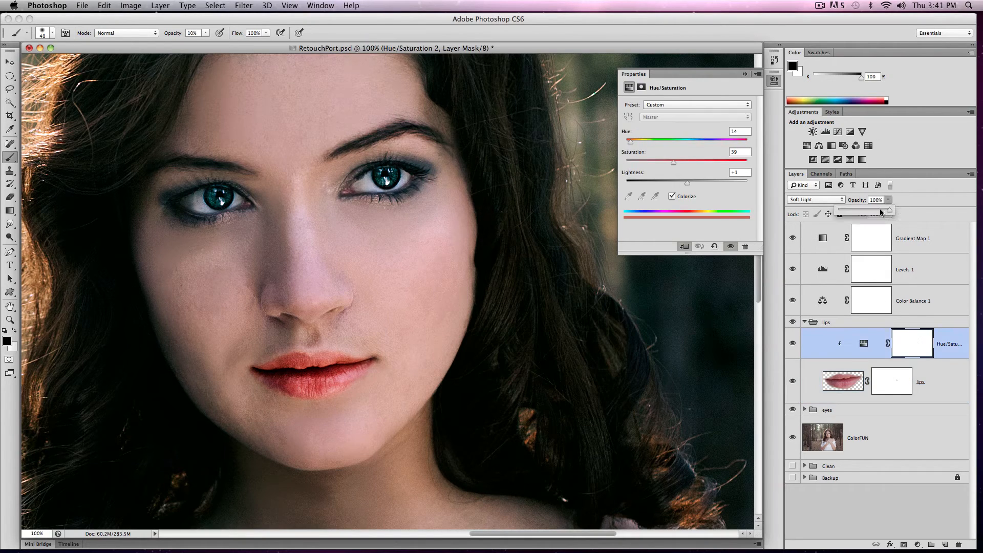
{"action": "left_click_drag", "start_coordinate": [890, 209], "coordinate": [873, 211]}
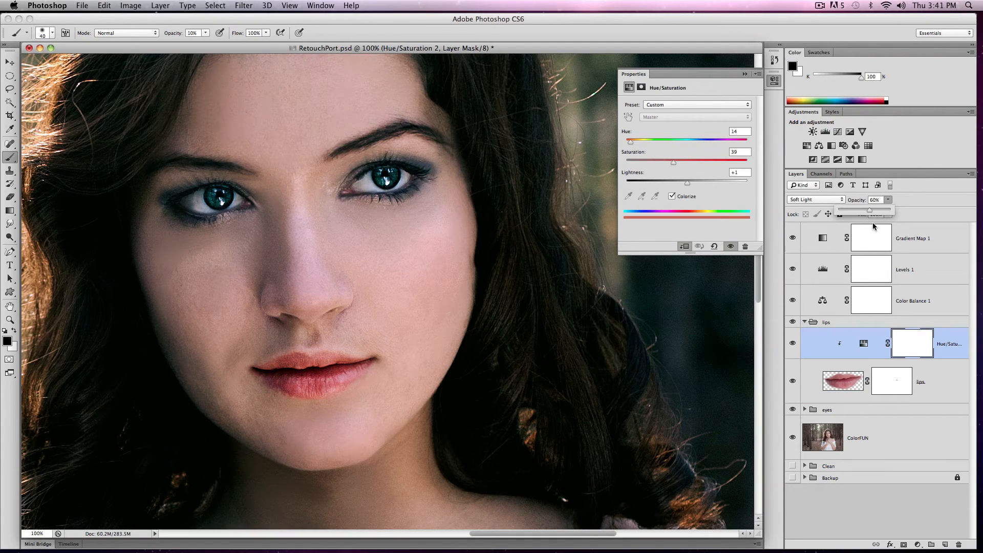
{"action": "left_click", "coordinate": [792, 322]}
{"action": "left_click", "coordinate": [793, 323]}
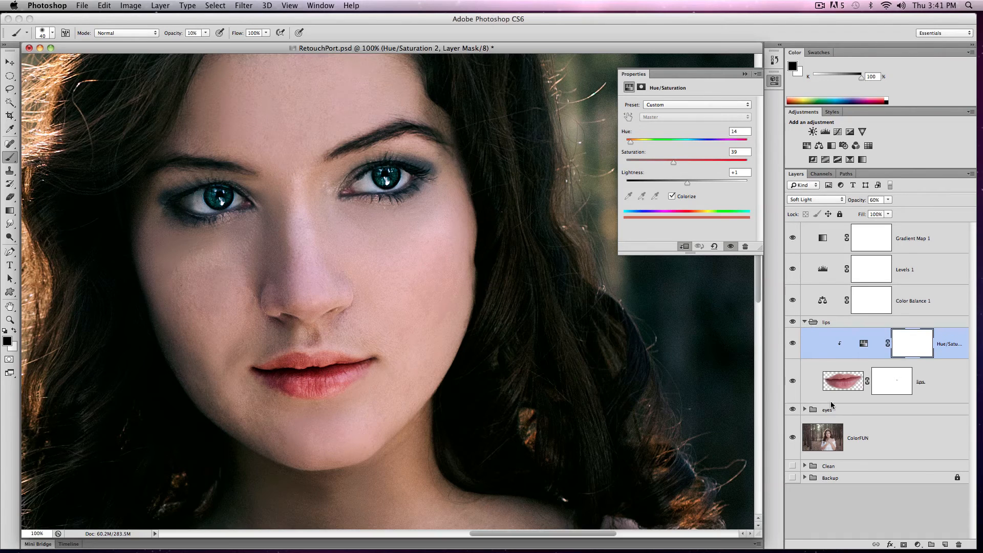
Step: Lighten the lower lip on the lips layer using the Dodge tool at 25 px, Midtones range and 10% exposure
{"action": "left_click", "coordinate": [852, 383]}
{"action": "left_click", "coordinate": [10, 224]}
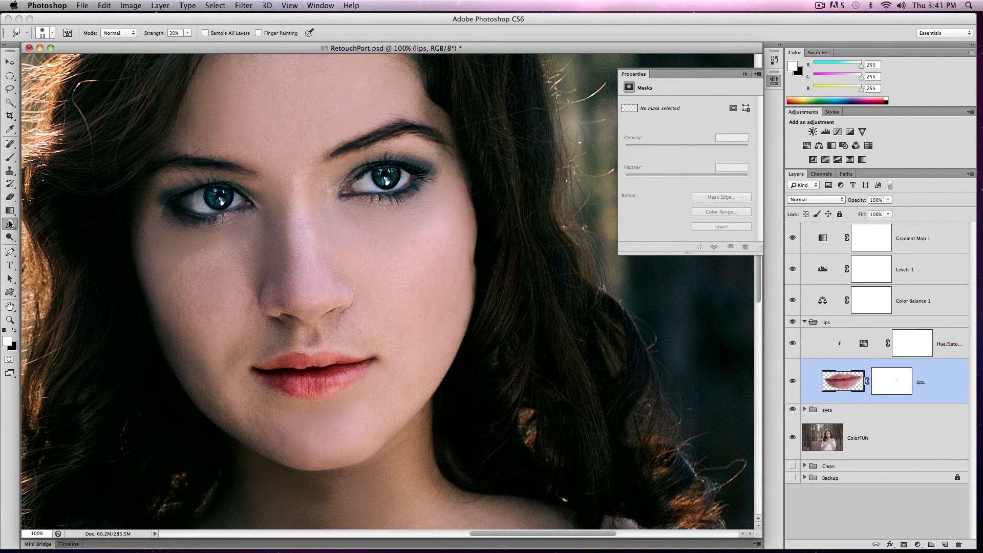
{"action": "left_click", "coordinate": [12, 238]}
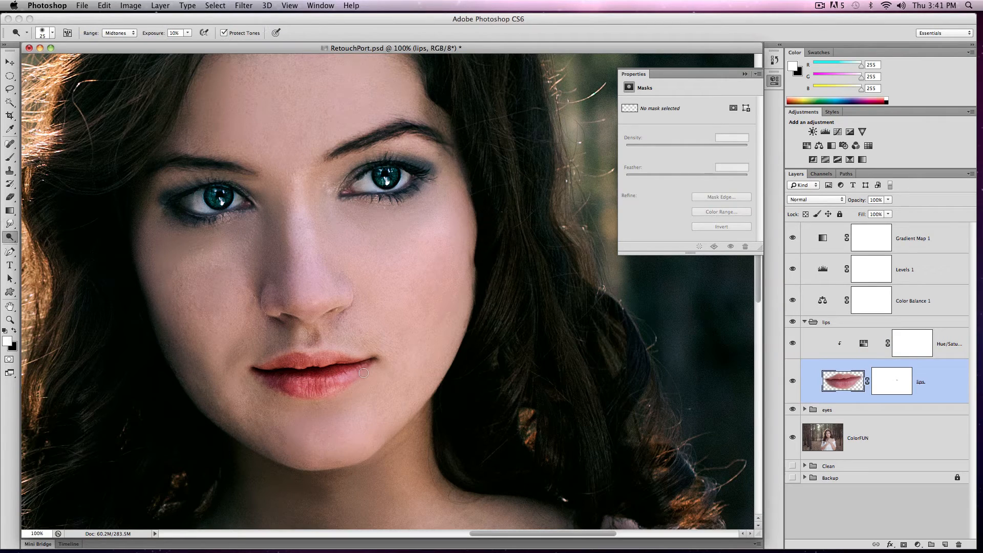
{"action": "left_click_drag", "start_coordinate": [353, 372], "coordinate": [300, 391]}
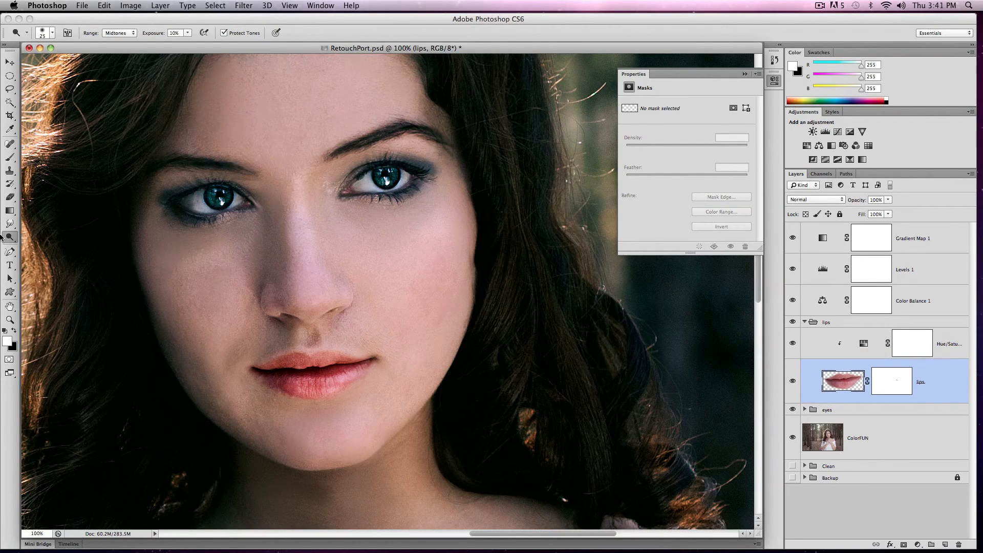
Step: Darken the line between the lips using the Burn tool at 6 px, Midtones and 50% exposure, and compare the lips hidden and shown
{"action": "left_click_drag", "start_coordinate": [14, 241], "coordinate": [31, 245]}
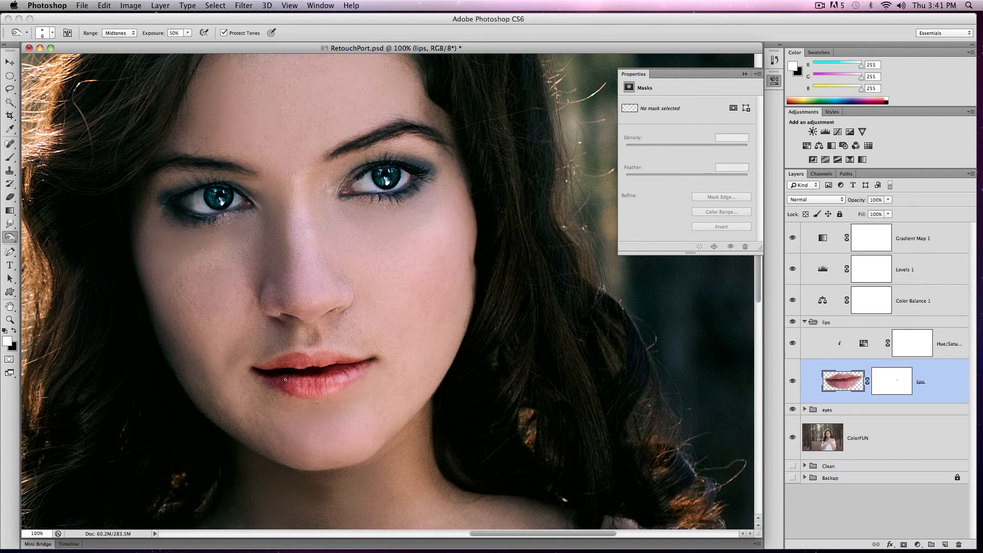
{"action": "key", "text": "z"}
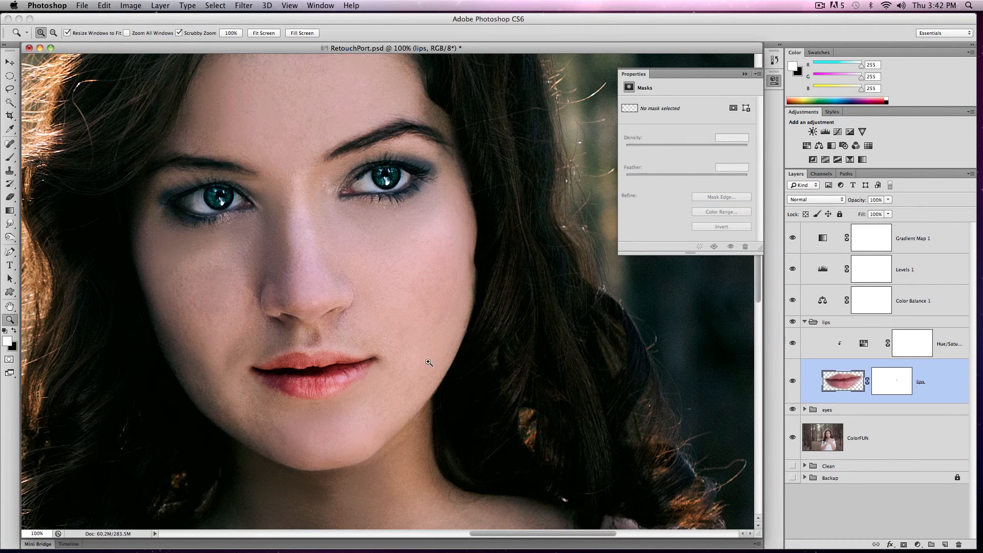
{"action": "left_click", "coordinate": [409, 368], "text": "alt"}
{"action": "left_click", "coordinate": [410, 368], "text": "alt"}
{"action": "left_click", "coordinate": [410, 368], "text": "alt"}
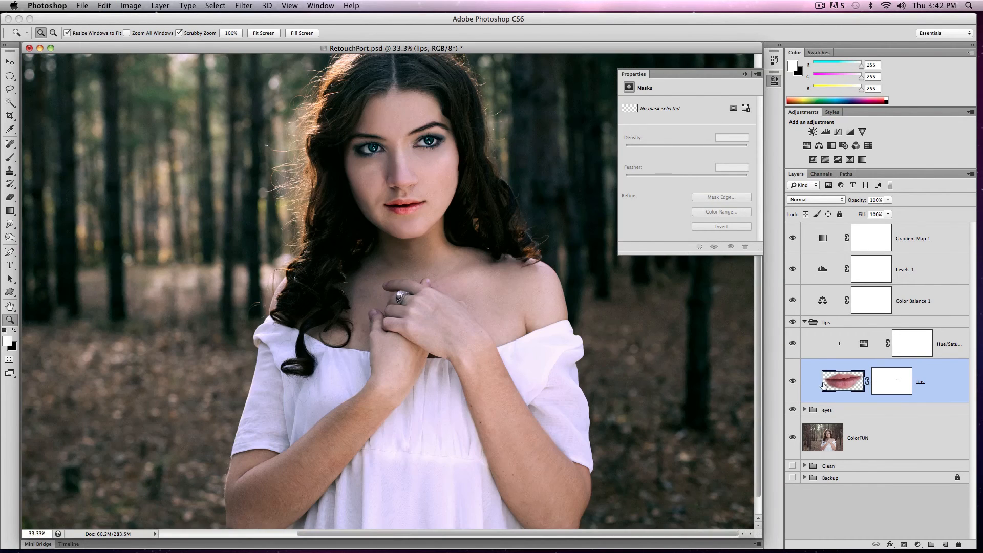
{"action": "left_click", "coordinate": [793, 381]}
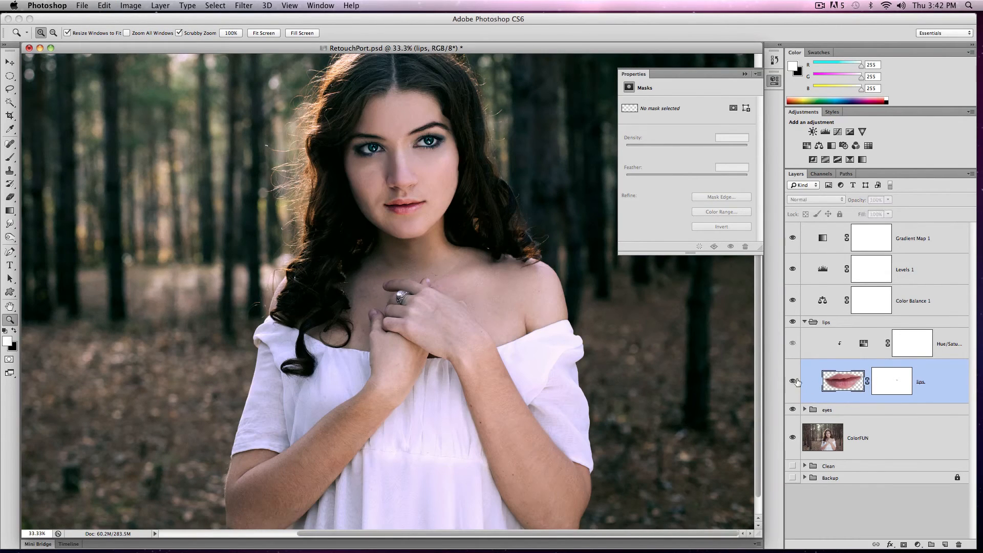
{"action": "left_click", "coordinate": [793, 322]}
{"action": "left_click", "coordinate": [793, 322]}
Step: Change the lips' Hue/Saturation adjustment to hue 107, saturation 32 and lightness -15, and check it with the lips group off and on
{"action": "left_click", "coordinate": [864, 345]}
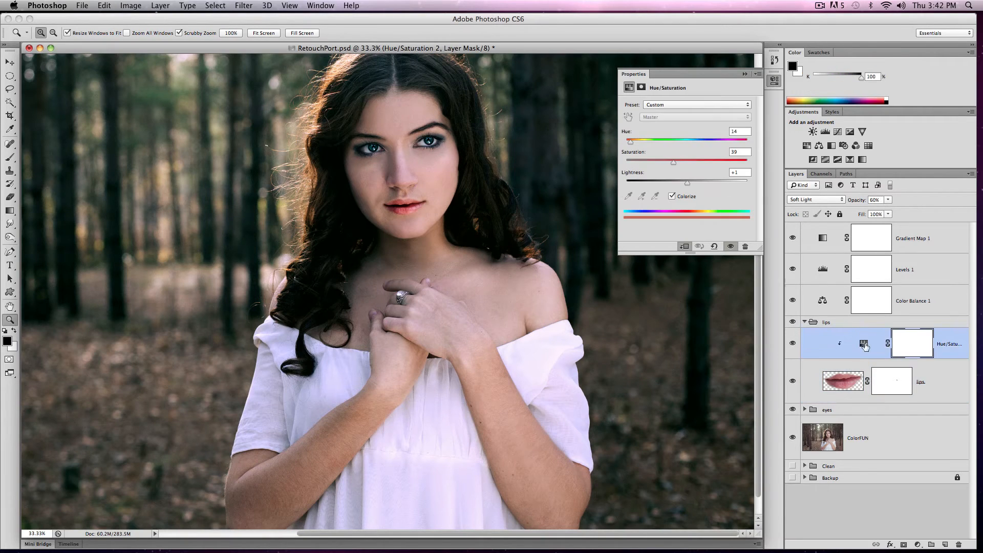
{"action": "left_click_drag", "start_coordinate": [631, 142], "coordinate": [663, 146]}
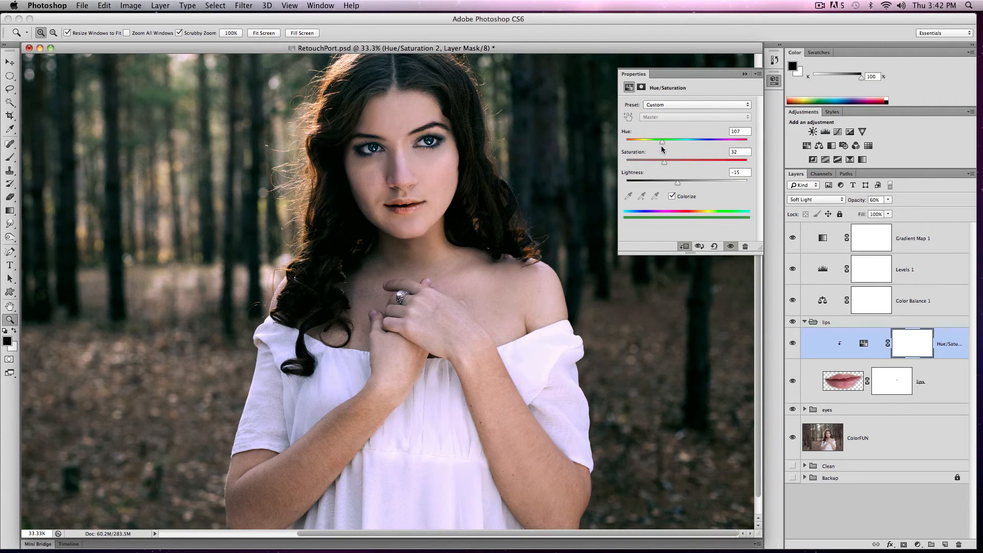
{"action": "left_click", "coordinate": [412, 209]}
{"action": "left_click", "coordinate": [395, 275]}
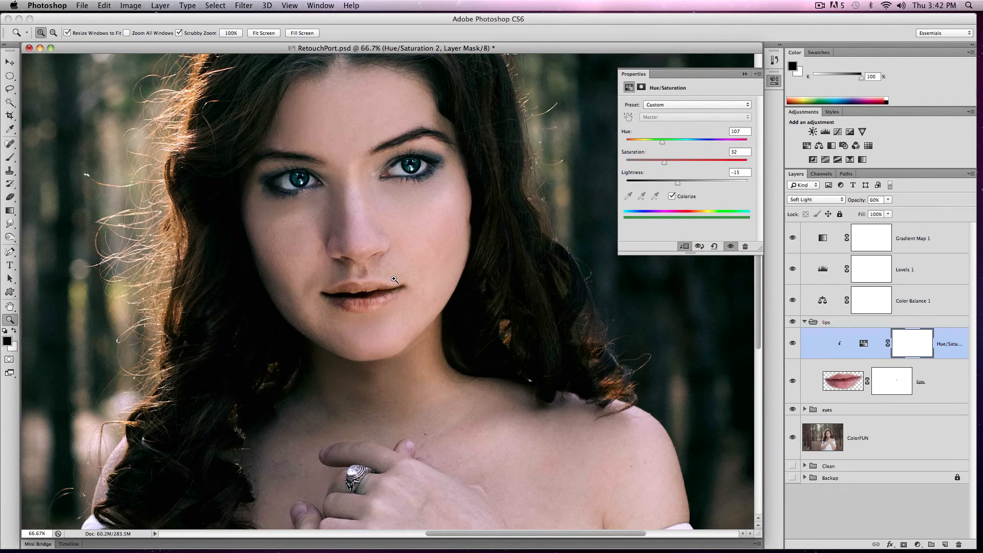
{"action": "key", "text": "alt"}
{"action": "left_click", "coordinate": [396, 277], "text": "alt"}
{"action": "left_click", "coordinate": [396, 277], "text": "alt"}
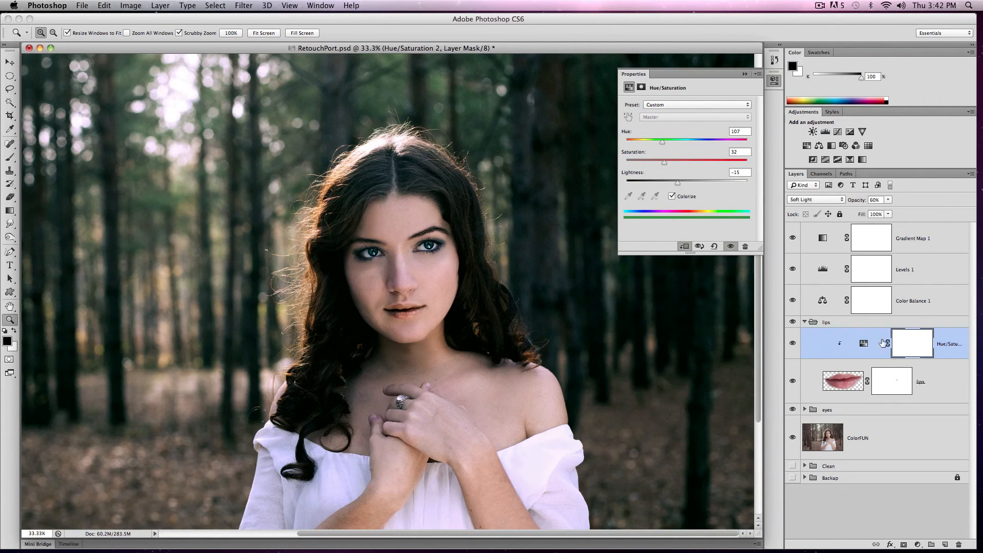
{"action": "left_click", "coordinate": [793, 323]}
{"action": "left_click", "coordinate": [793, 323]}
Step: Collapse the lips group and add a new empty layer at the top of the eyes group
{"action": "left_click", "coordinate": [425, 246]}
{"action": "left_click", "coordinate": [387, 284]}
{"action": "left_click", "coordinate": [379, 267]}
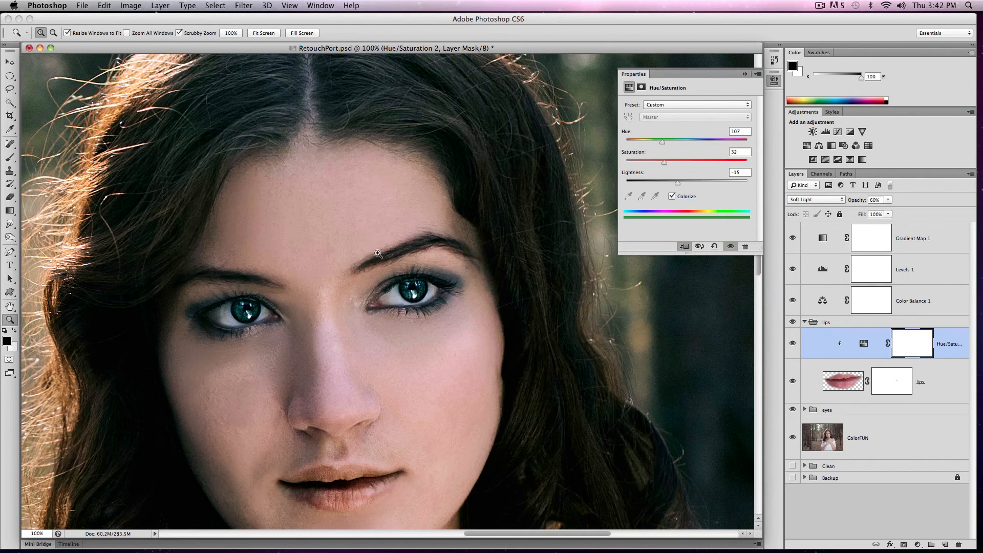
{"action": "left_click", "coordinate": [811, 324]}
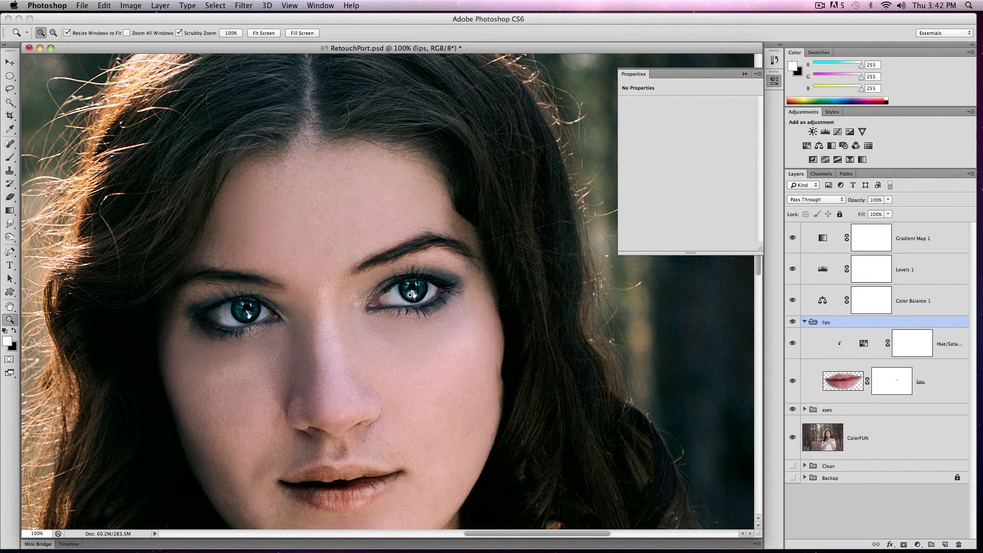
{"action": "left_click", "coordinate": [805, 322]}
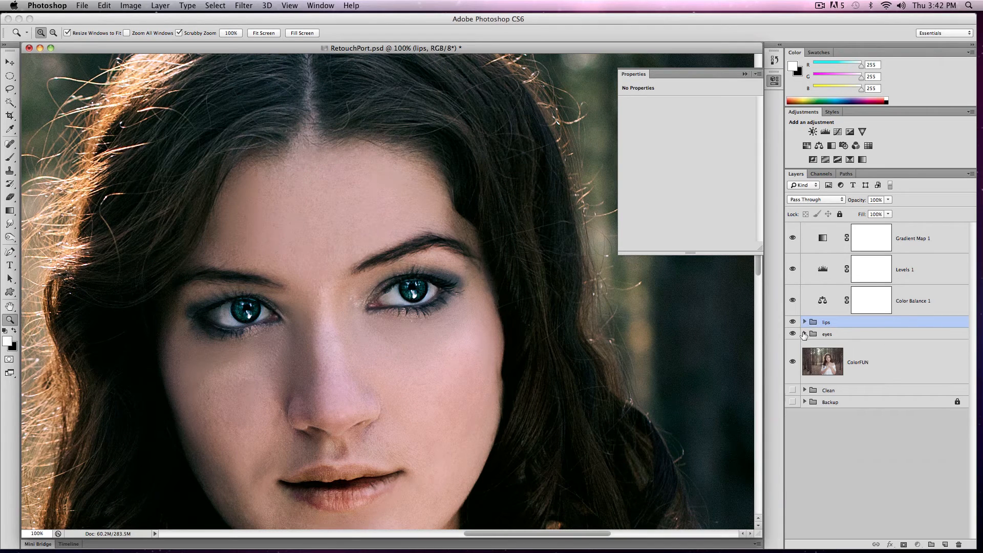
{"action": "left_click", "coordinate": [805, 333]}
{"action": "left_click", "coordinate": [840, 333]}
{"action": "left_click", "coordinate": [943, 544]}
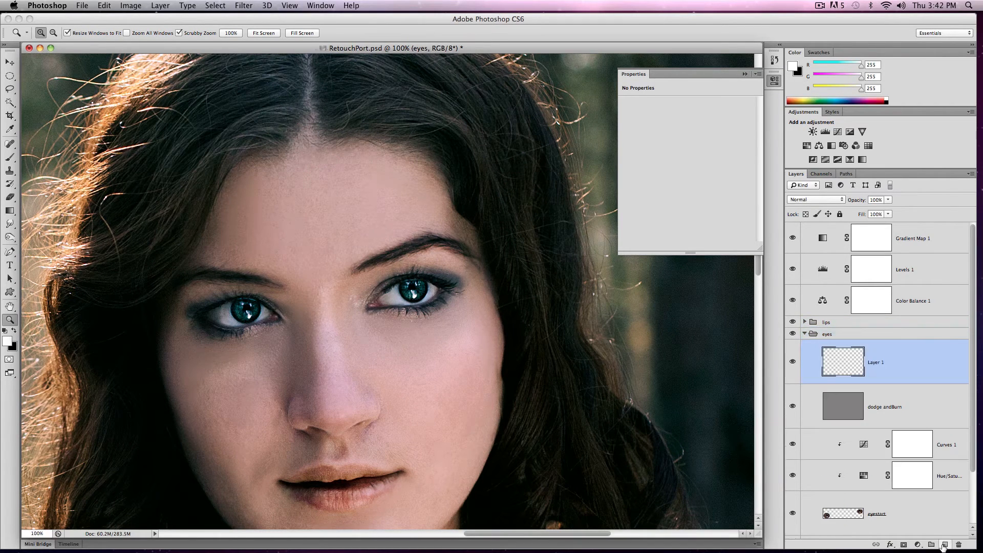
Step: Paint white highlights in both irises on the new layer with a 15 px soft brush, raising its opacity to 100%
{"action": "left_click", "coordinate": [9, 157]}
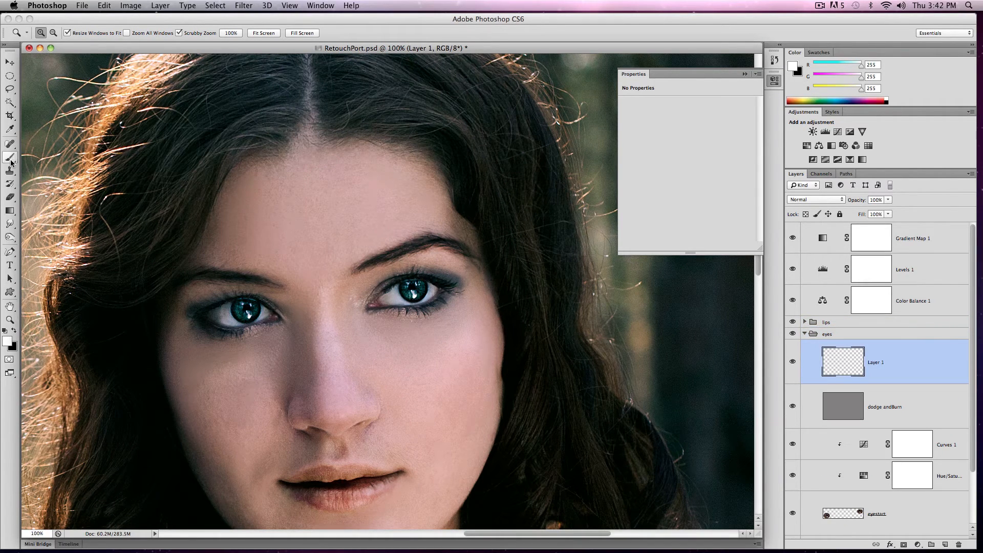
{"action": "key", "text": "bracketleft"}
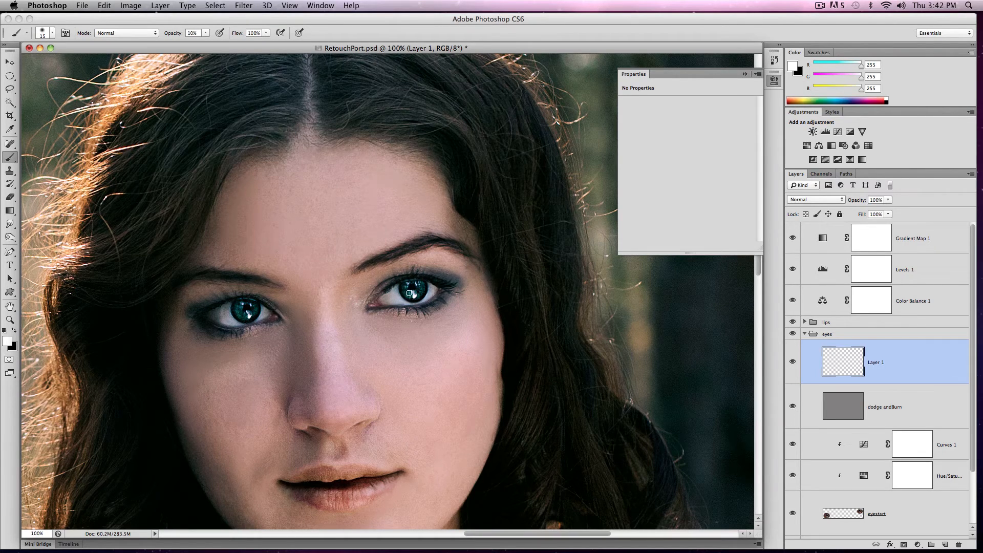
{"action": "left_click_drag", "start_coordinate": [409, 293], "coordinate": [422, 280]}
{"action": "key", "text": "0"}
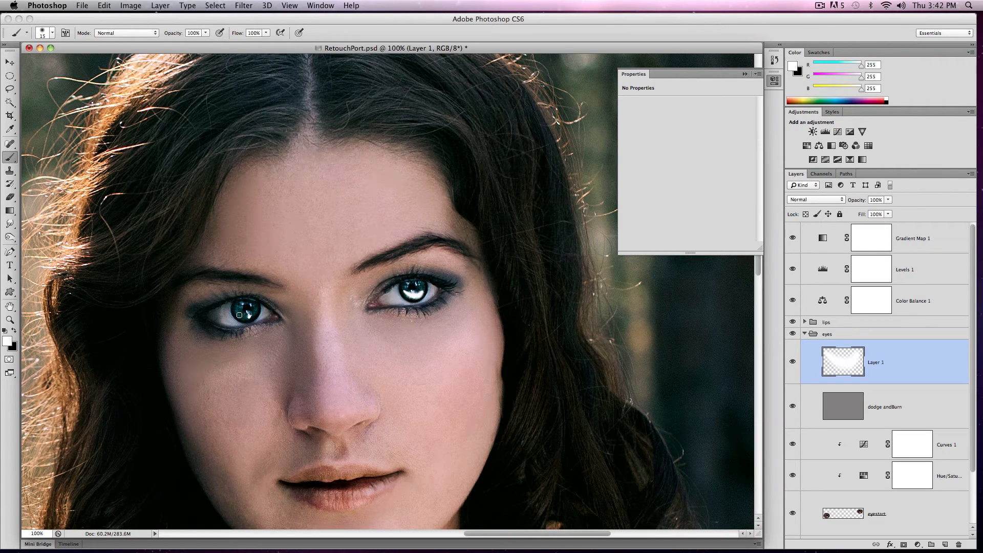
{"action": "mouse_move", "coordinate": [236, 311]}
{"action": "left_mouse_down"}
{"action": "mouse_move", "coordinate": [251, 316]}
{"action": "mouse_move", "coordinate": [240, 313]}
{"action": "left_mouse_up"}
Step: Blend the iris highlight layer in Overlay mode at 72% opacity and compare the eyes with it hidden and shown
{"action": "left_click", "coordinate": [843, 201]}
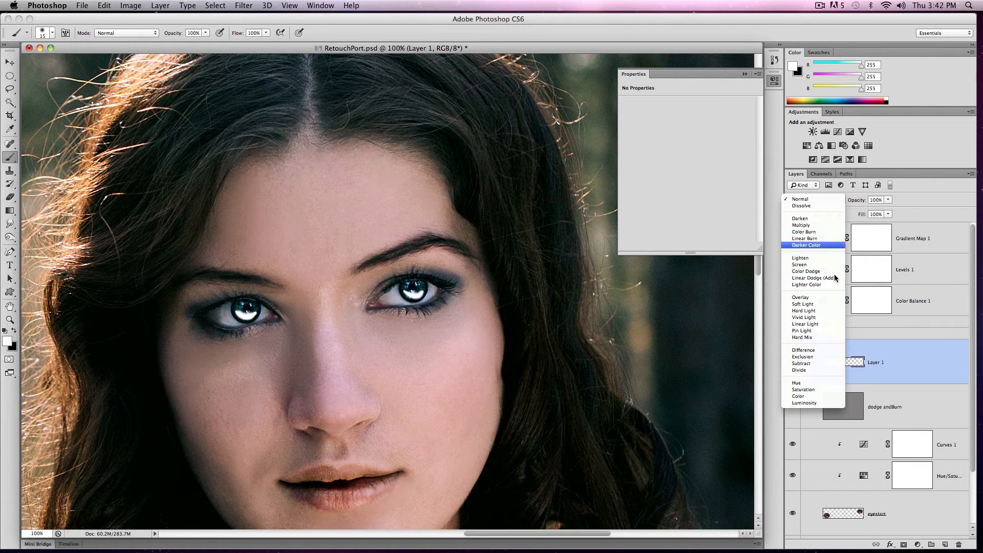
{"action": "left_click", "coordinate": [825, 296]}
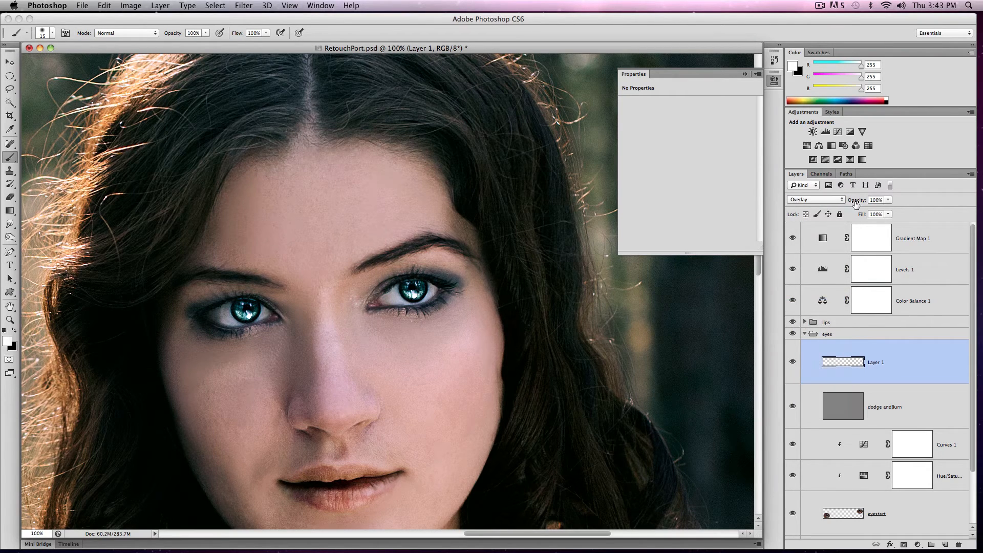
{"action": "left_click_drag", "start_coordinate": [888, 200], "coordinate": [873, 208]}
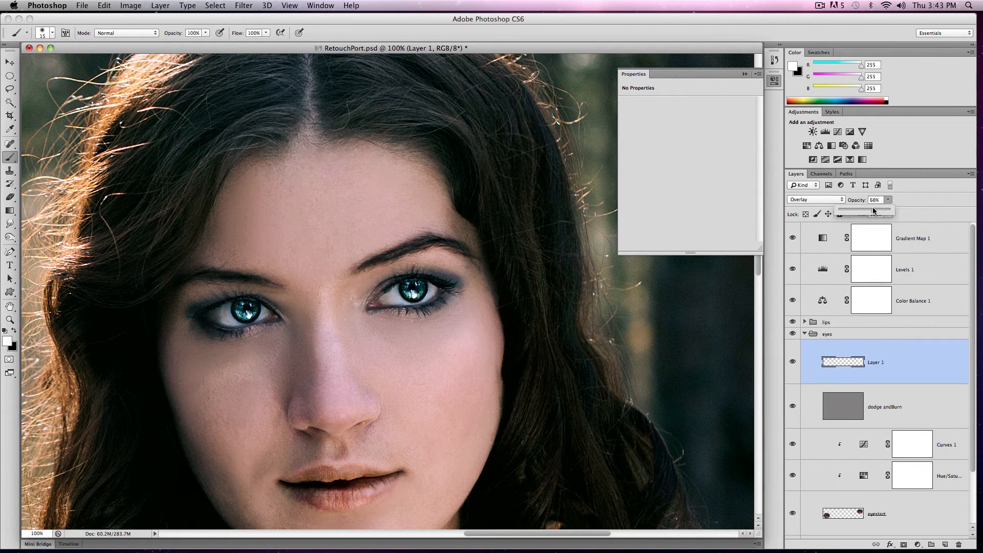
{"action": "left_click", "coordinate": [793, 362]}
{"action": "left_click", "coordinate": [792, 362]}
Step: Swap the foreground colour to black and rename the iris highlight layer as highlight
{"action": "key", "text": "x"}
{"action": "key", "text": "z"}
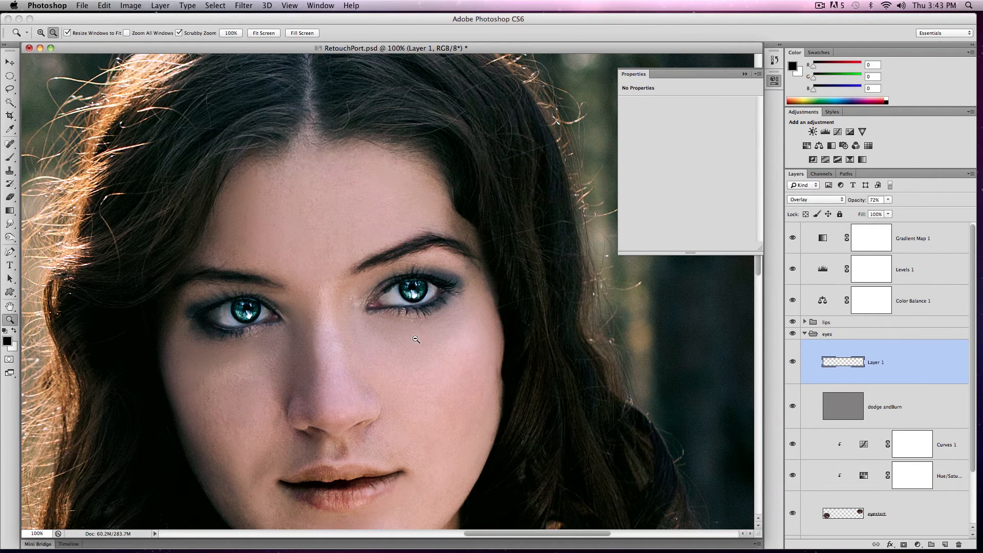
{"action": "left_click", "coordinate": [419, 342], "text": "alt"}
{"action": "left_click", "coordinate": [418, 342], "text": "alt"}
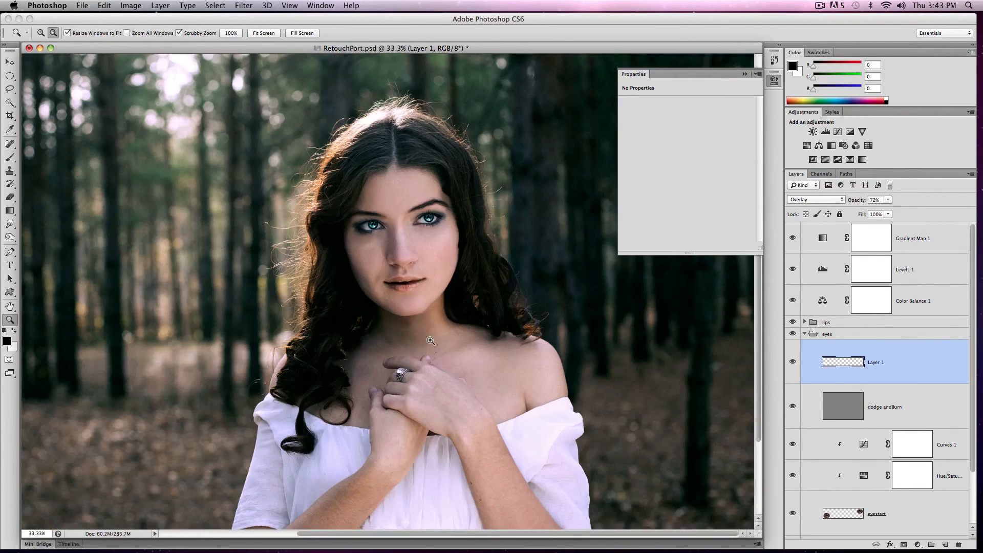
{"action": "double_click", "coordinate": [877, 362]}
{"action": "type", "text": "highlight"}
{"action": "key", "text": "Return"}
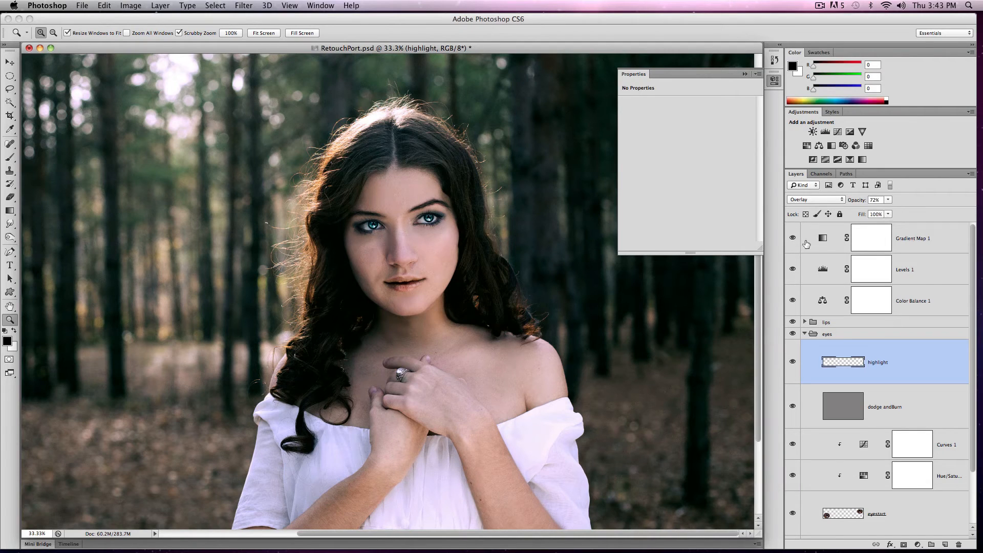
Step: Collapse the eyes group and save the retouched portrait document
{"action": "left_click", "coordinate": [804, 333]}
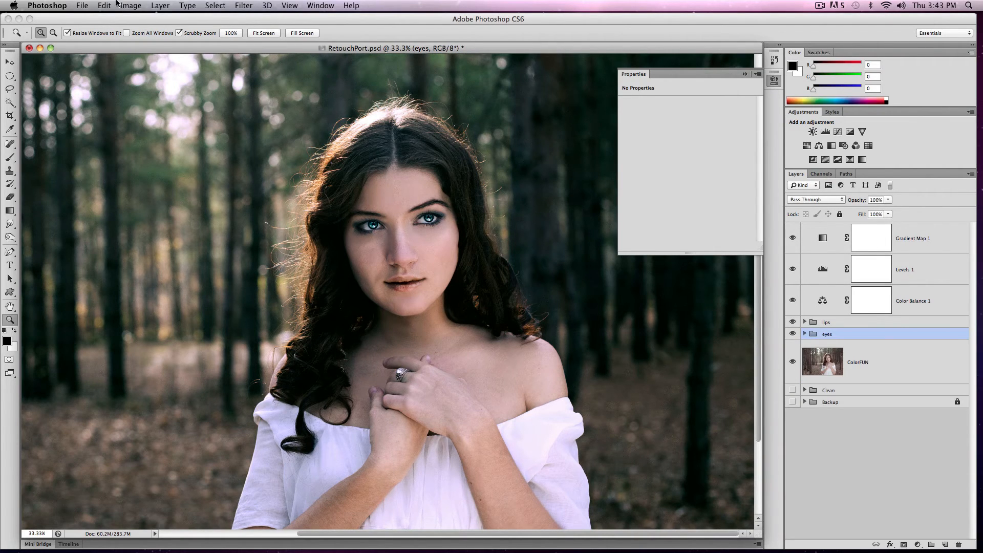
{"action": "left_click", "coordinate": [87, 4]}
{"action": "left_click", "coordinate": [206, 4]}
{"action": "left_click", "coordinate": [83, 5]}
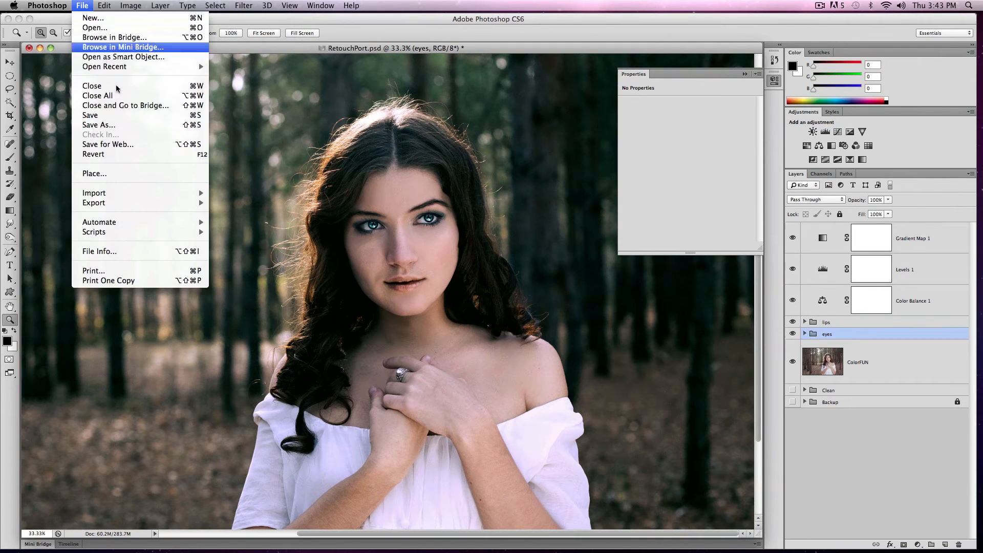
{"action": "left_click", "coordinate": [133, 115]}
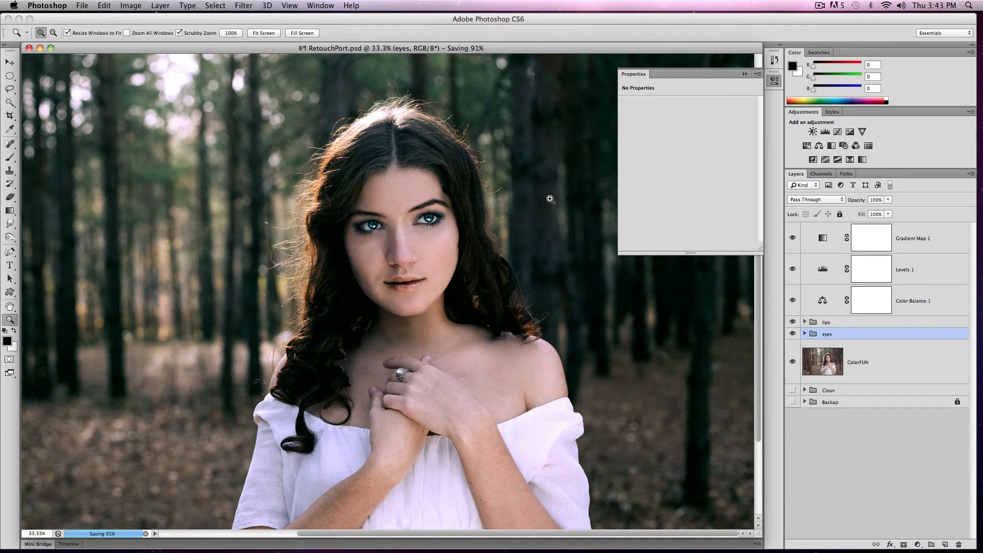
Step: Stamp all visible layers into a new layer above Gradient Map 1 and name it Makupstart
{"action": "left_click", "coordinate": [430, 239]}
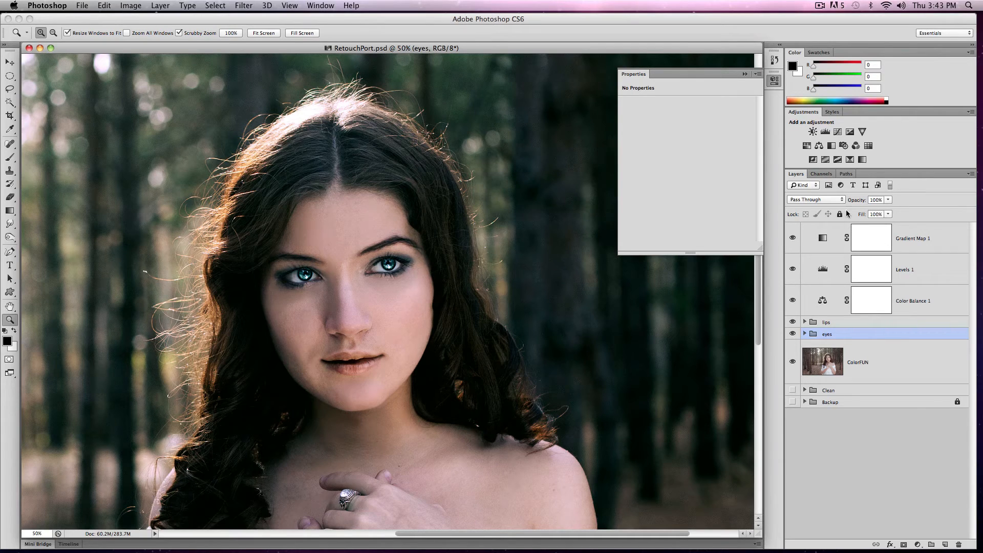
{"action": "left_click", "coordinate": [837, 235]}
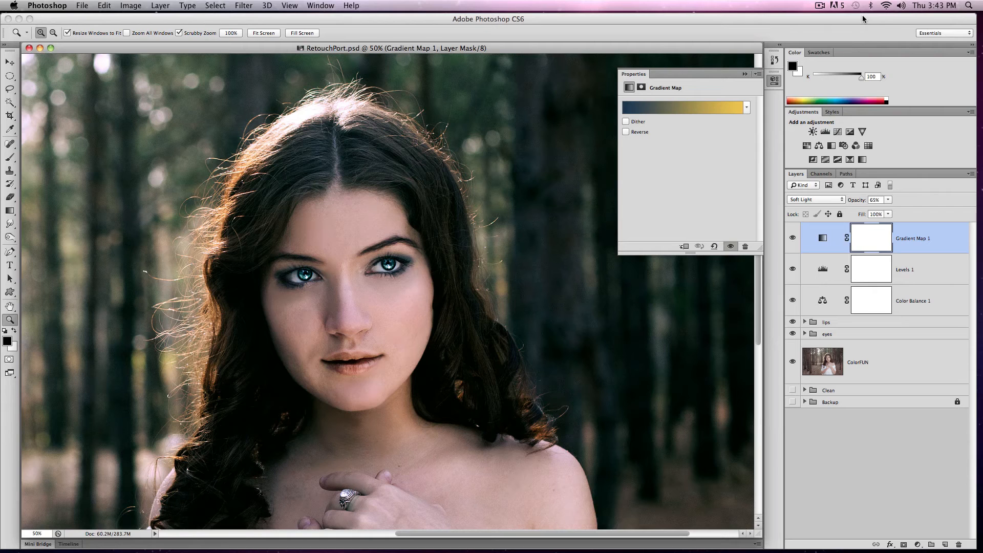
{"action": "key", "text": "super+alt+shift+e"}
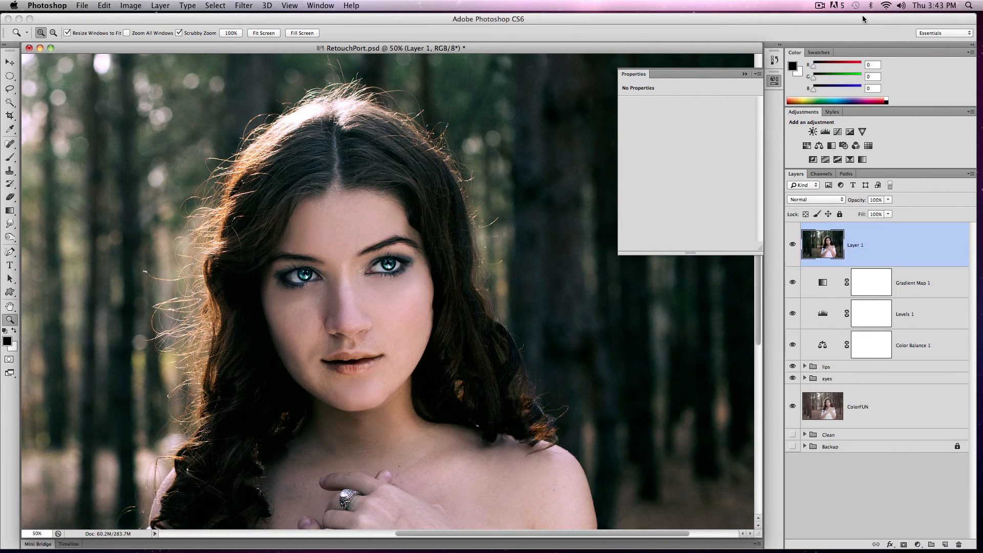
{"action": "double_click", "coordinate": [854, 247]}
{"action": "type", "text": "Makupstart"}
{"action": "key", "text": "Return"}
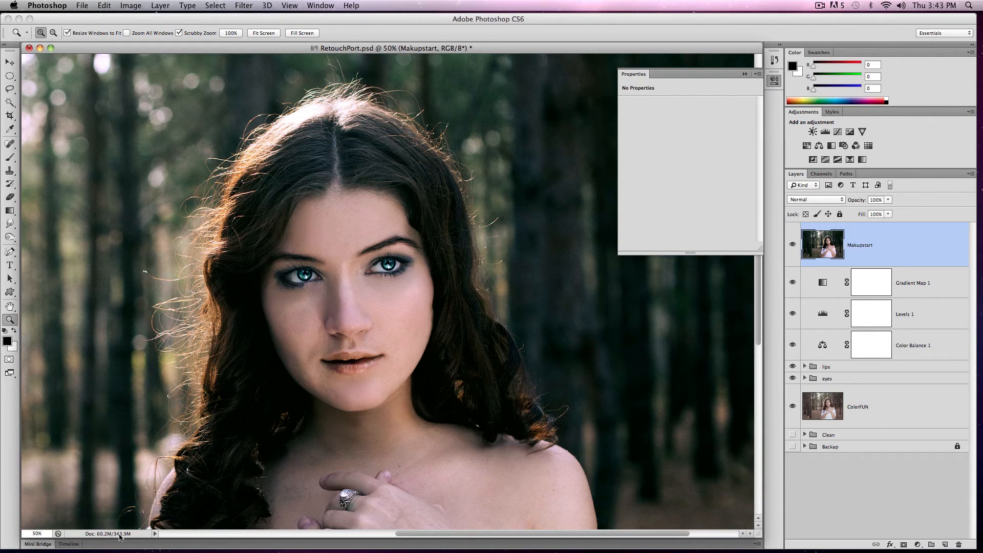
Step: Create a new group below Makupstart and move the Gradient Map, Levels and Color Balance adjustment layers into it
{"action": "left_click", "coordinate": [825, 281]}
{"action": "left_click", "coordinate": [831, 350], "text": "shift"}
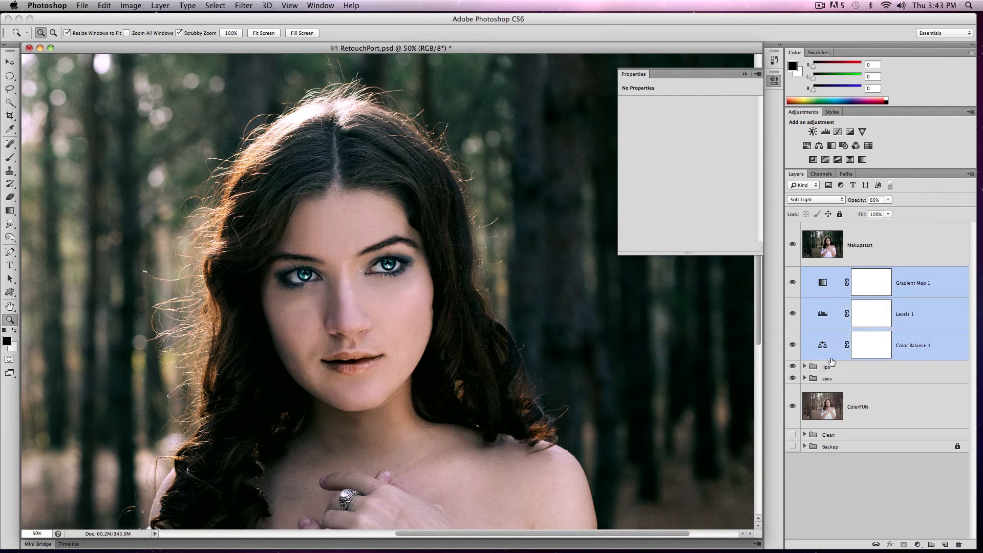
{"action": "left_click", "coordinate": [932, 544]}
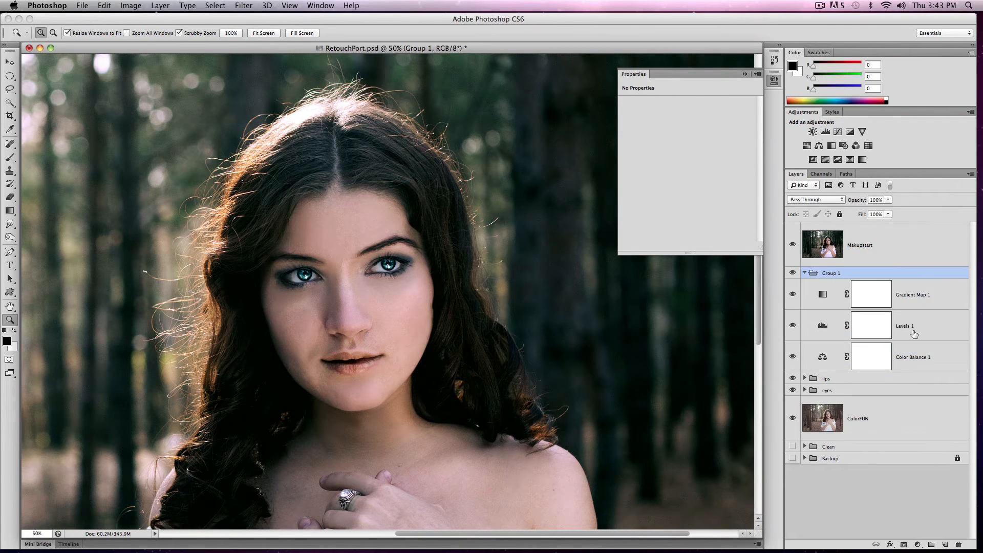
{"action": "left_click", "coordinate": [826, 291]}
{"action": "left_click", "coordinate": [822, 355], "text": "shift"}
{"action": "left_click_drag", "start_coordinate": [834, 326], "coordinate": [848, 270]}
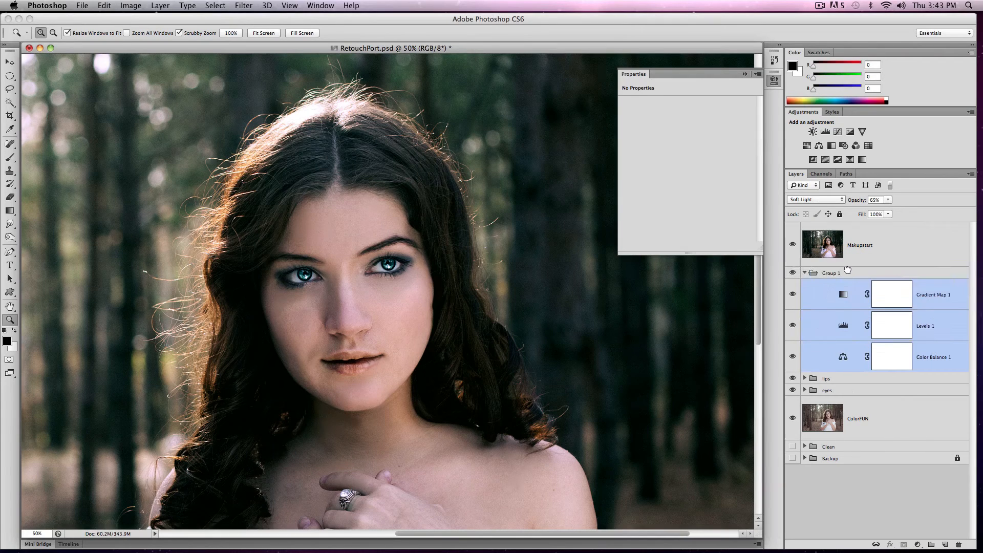
Step: Collapse the group of adjustment layers and rename it color
{"action": "left_click", "coordinate": [805, 274]}
{"action": "double_click", "coordinate": [830, 274]}
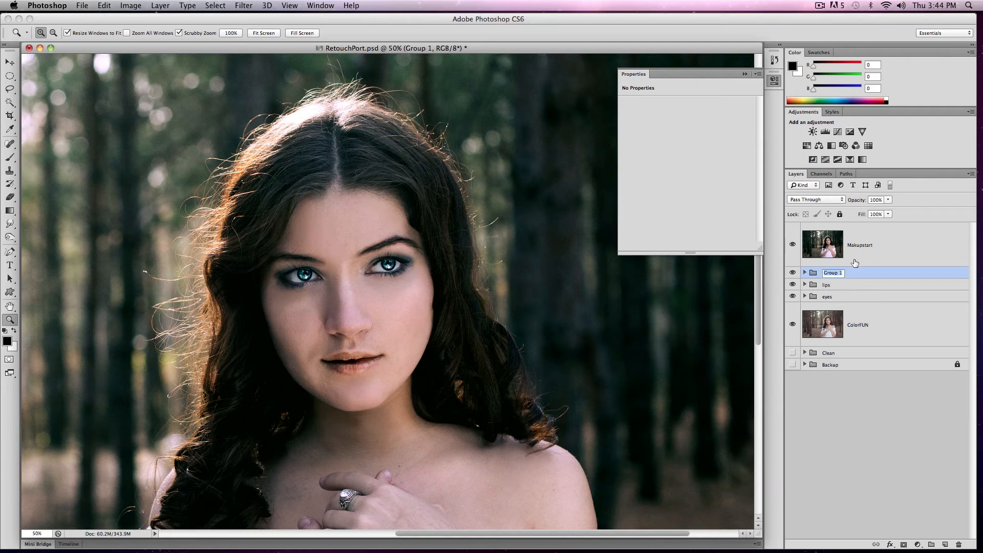
{"action": "type", "text": "color"}
{"action": "key", "text": "Return"}
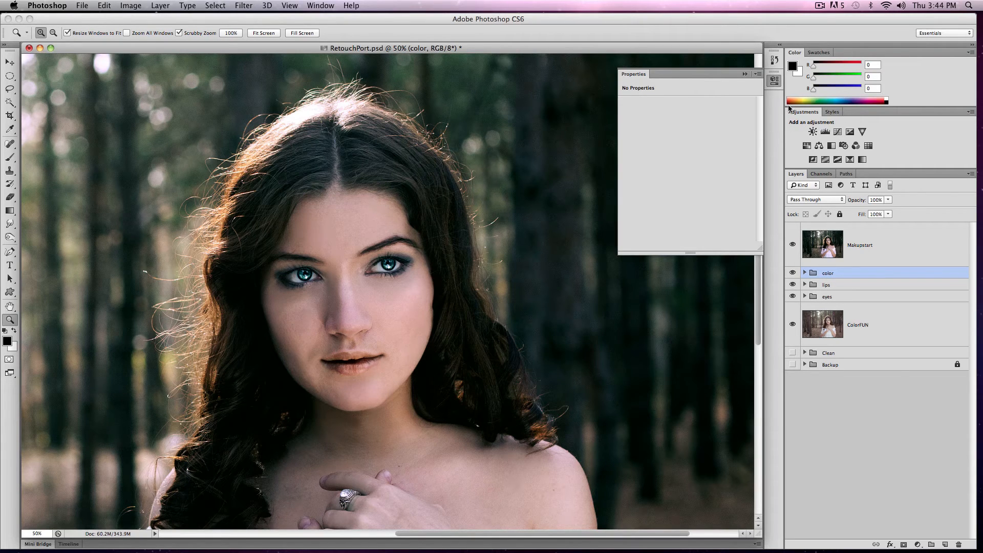
Step: Add an empty layer above Makupstart and name it cheeks
{"action": "left_click", "coordinate": [851, 241]}
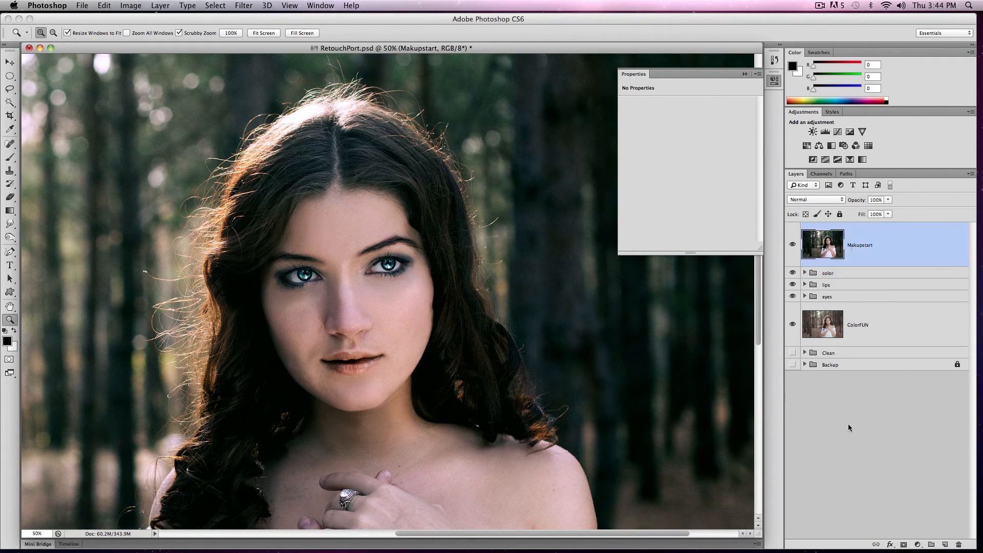
{"action": "left_click", "coordinate": [944, 545]}
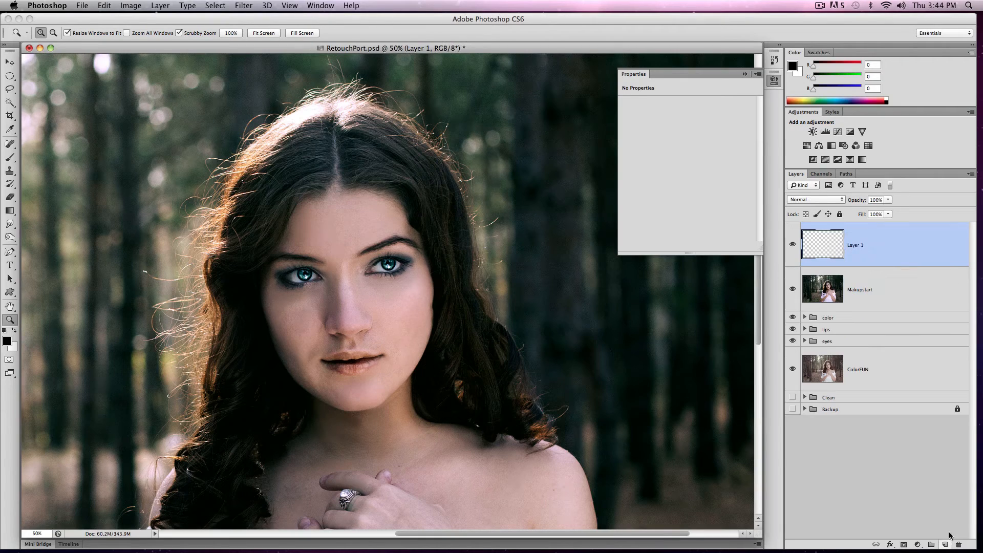
{"action": "double_click", "coordinate": [856, 245]}
{"action": "type", "text": "cheeks"}
{"action": "key", "text": "Return"}
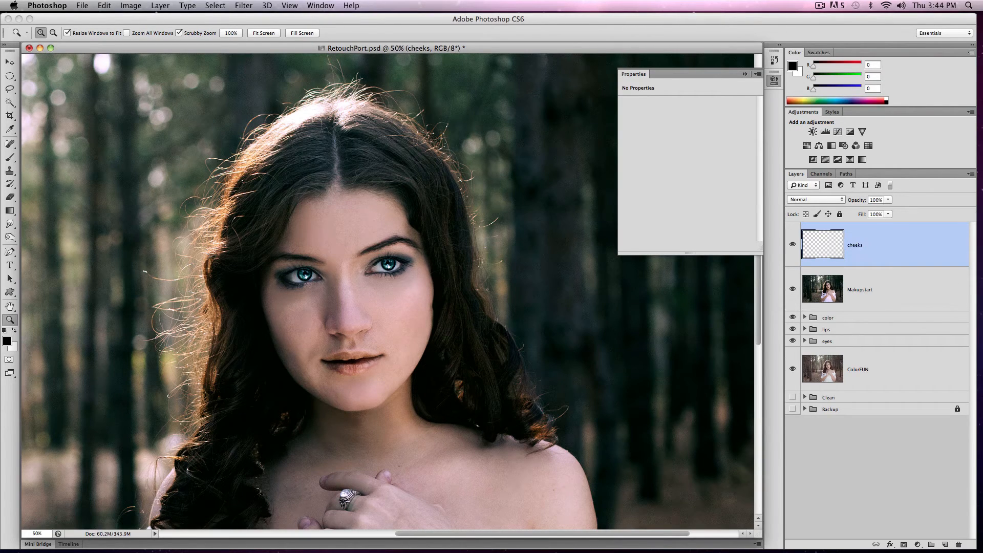
{"action": "left_click", "coordinate": [830, 202]}
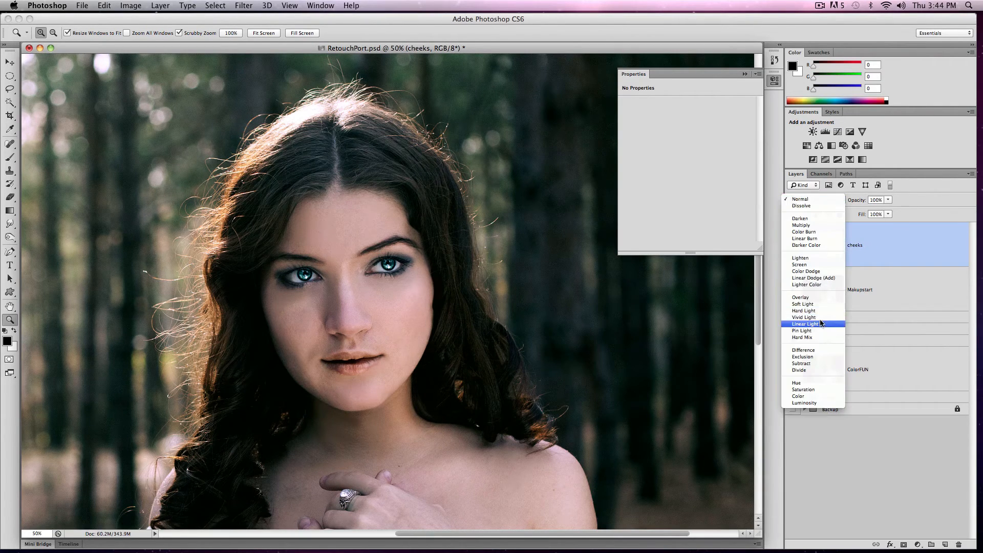
{"action": "left_click", "coordinate": [429, 283]}
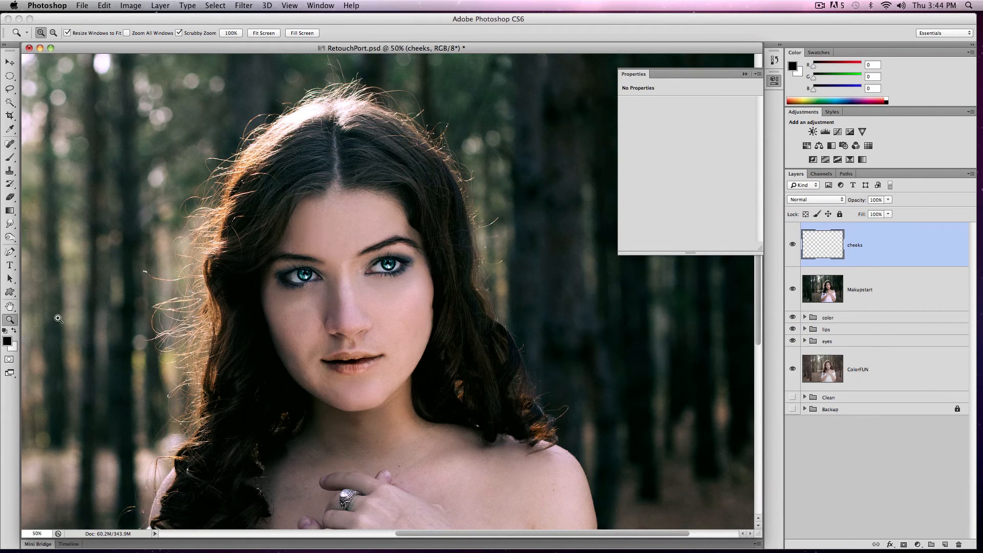
Step: Set the foreground colour to the pink d367c8
{"action": "left_click", "coordinate": [7, 341]}
{"action": "mouse_move", "coordinate": [571, 193]}
{"action": "left_mouse_down"}
{"action": "mouse_move", "coordinate": [555, 176]}
{"action": "mouse_move", "coordinate": [553, 219]}
{"action": "mouse_move", "coordinate": [542, 196]}
{"action": "mouse_move", "coordinate": [549, 178]}
{"action": "left_mouse_up"}
{"action": "left_click_drag", "start_coordinate": [608, 192], "coordinate": [613, 171]}
{"action": "left_click_drag", "start_coordinate": [549, 178], "coordinate": [534, 165]}
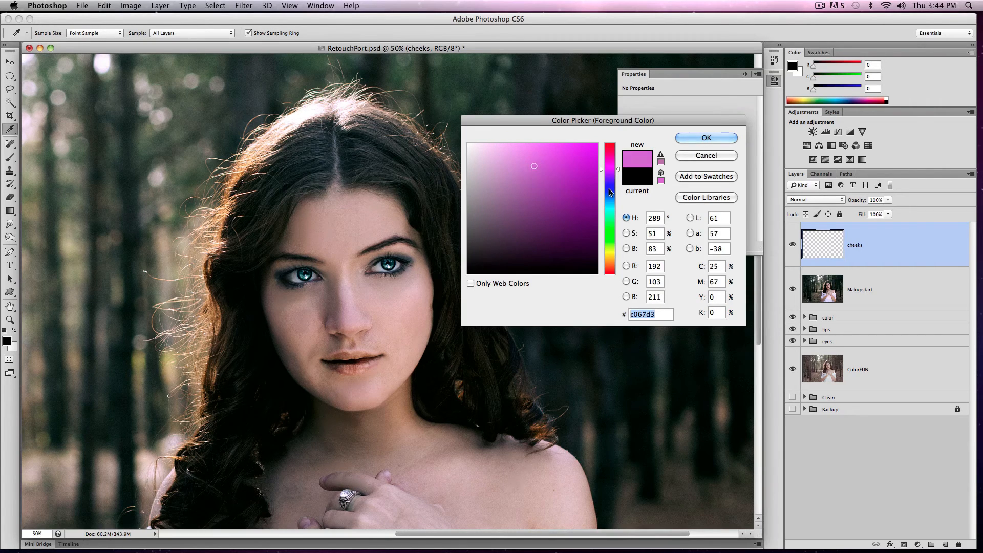
{"action": "left_click_drag", "start_coordinate": [611, 177], "coordinate": [619, 165]}
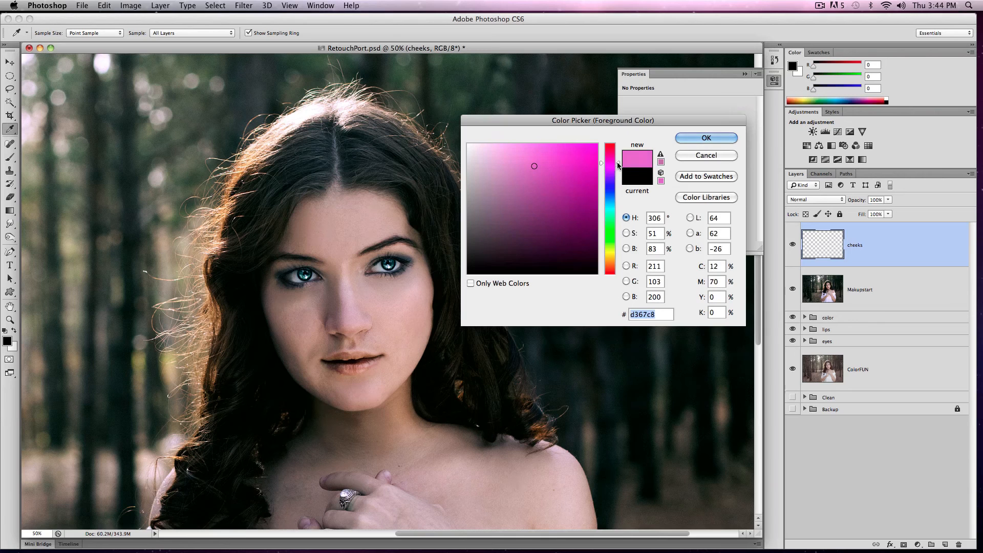
{"action": "left_click", "coordinate": [712, 137]}
{"action": "key", "text": "z"}
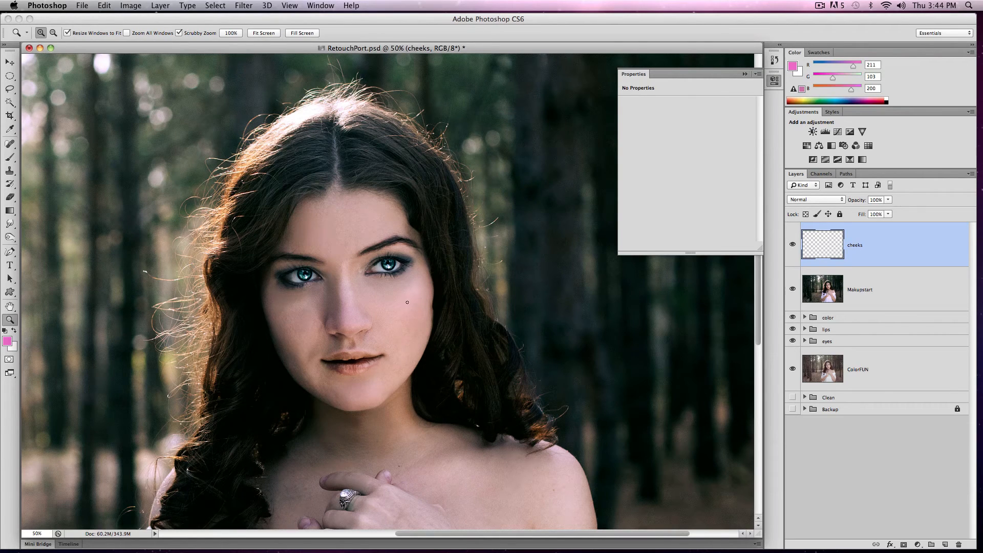
Step: Switch to the Brush tool and enlarge the soft brush to 80 px
{"action": "key", "text": "b"}
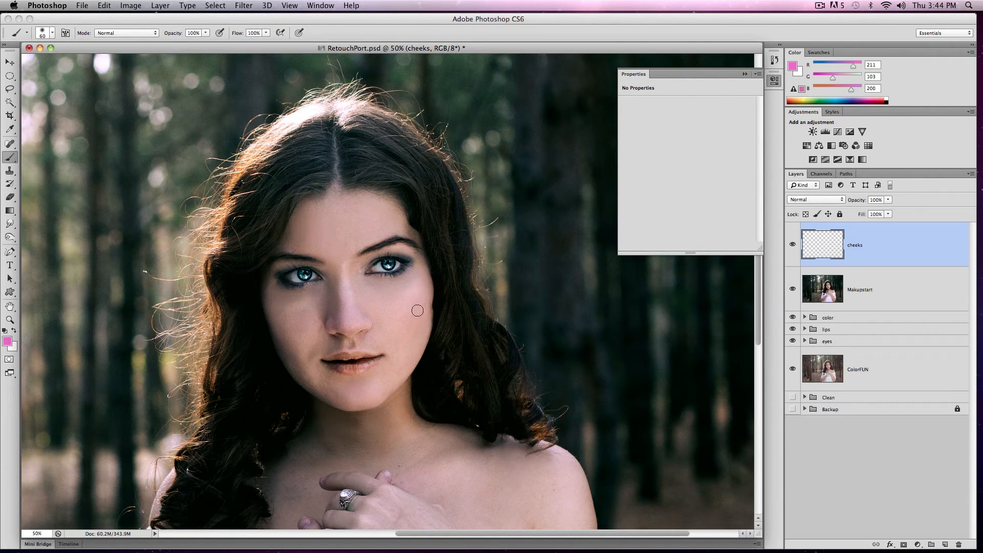
{"action": "key", "text": "bracketright"}
{"action": "key", "text": "bracketright"}
{"action": "left_click_drag", "start_coordinate": [421, 311], "coordinate": [394, 336]}
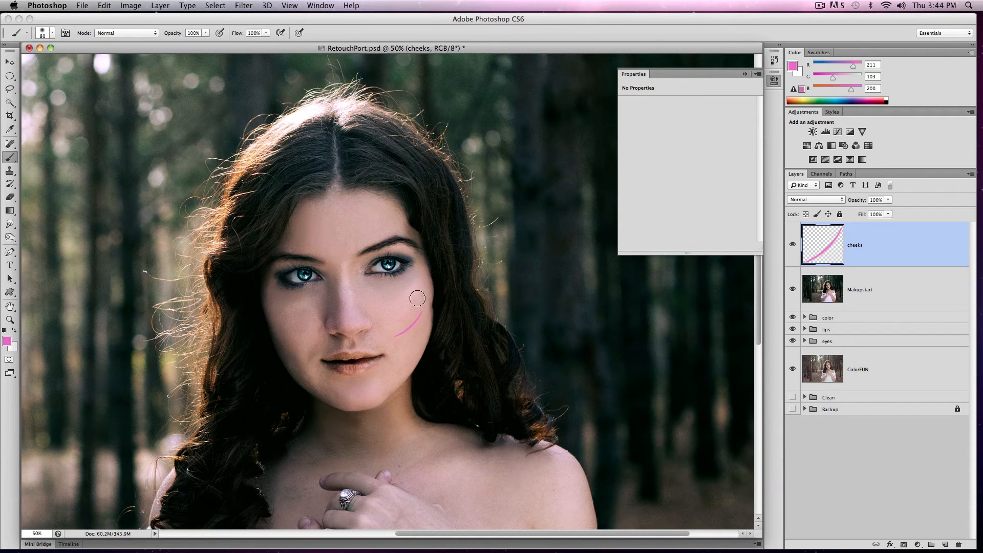
{"action": "key", "text": "super+z"}
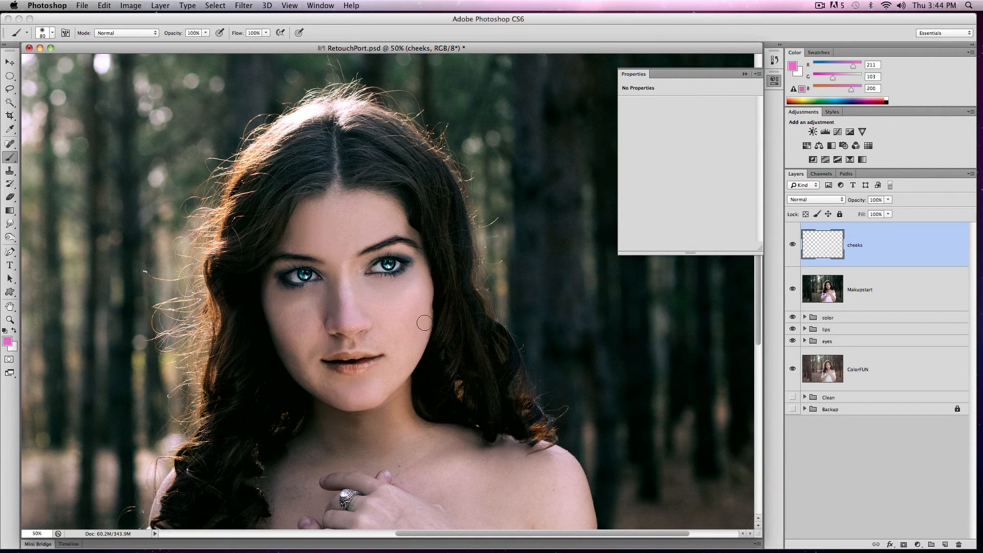
{"action": "mouse_move", "coordinate": [425, 297]}
{"action": "left_mouse_down"}
{"action": "mouse_move", "coordinate": [396, 336]}
{"action": "mouse_move", "coordinate": [423, 296]}
{"action": "mouse_move", "coordinate": [400, 335]}
{"action": "mouse_move", "coordinate": [422, 297]}
{"action": "mouse_move", "coordinate": [418, 319]}
{"action": "left_mouse_up"}
{"action": "key", "text": "alt+super+z"}
{"action": "key", "text": "alt+super+z"}
{"action": "left_click", "coordinate": [53, 35]}
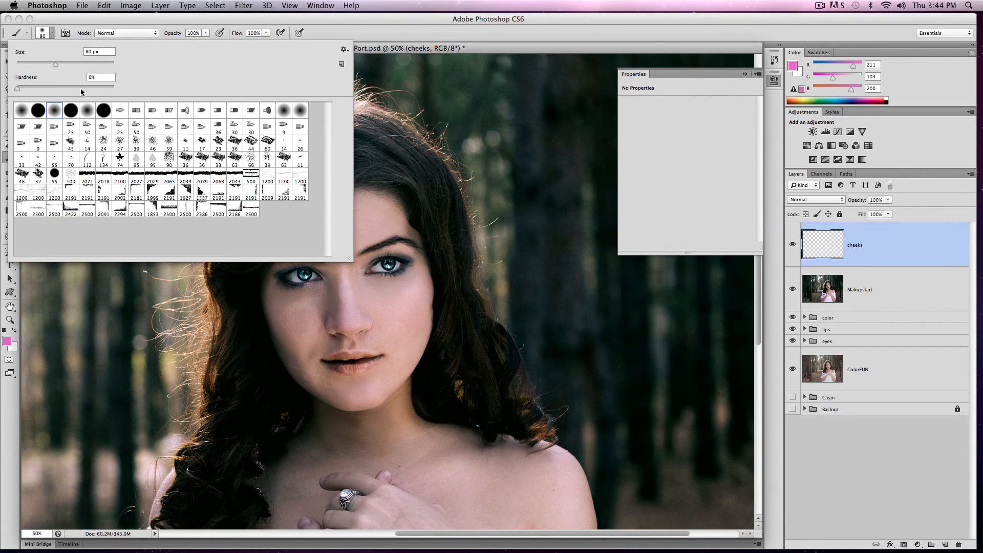
{"action": "left_click", "coordinate": [415, 39]}
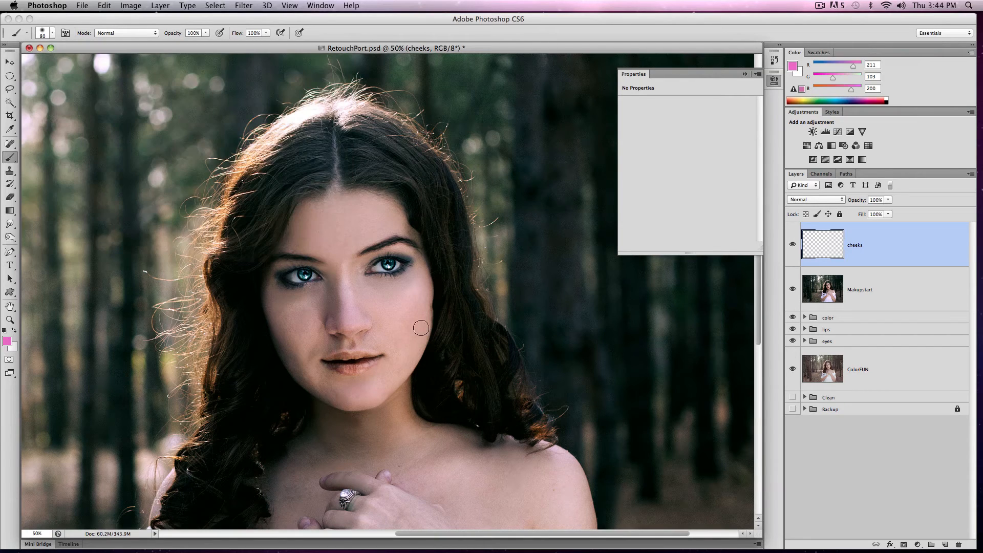
Step: Paint pink blush strokes across both cheeks and set the cheeks layer's blend mode to Soft Light
{"action": "left_click_drag", "start_coordinate": [425, 296], "coordinate": [396, 340]}
{"action": "mouse_move", "coordinate": [279, 319]}
{"action": "left_mouse_down"}
{"action": "mouse_move", "coordinate": [305, 344]}
{"action": "mouse_move", "coordinate": [284, 321]}
{"action": "mouse_move", "coordinate": [287, 339]}
{"action": "mouse_move", "coordinate": [286, 319]}
{"action": "mouse_move", "coordinate": [317, 340]}
{"action": "left_mouse_up"}
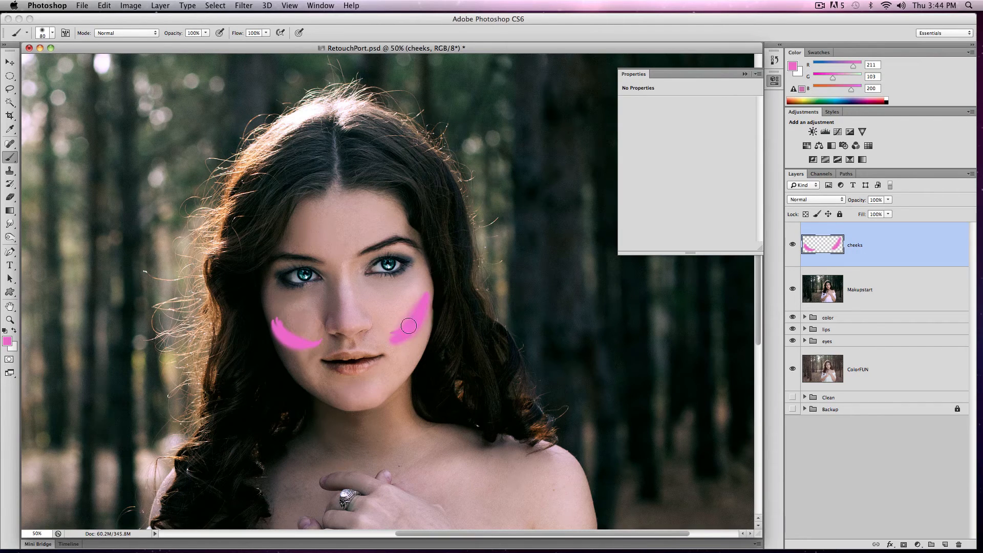
{"action": "left_click", "coordinate": [816, 199]}
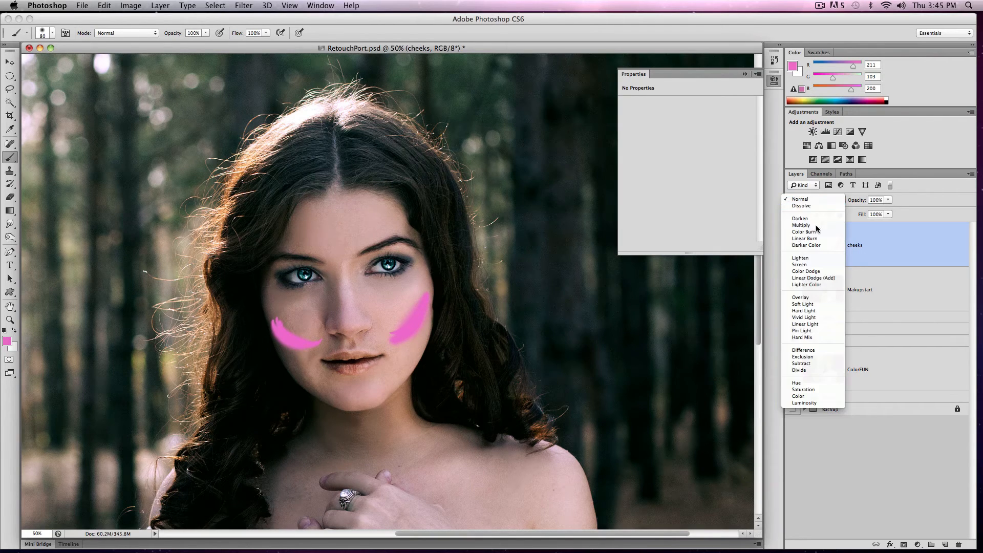
{"action": "left_click", "coordinate": [819, 303]}
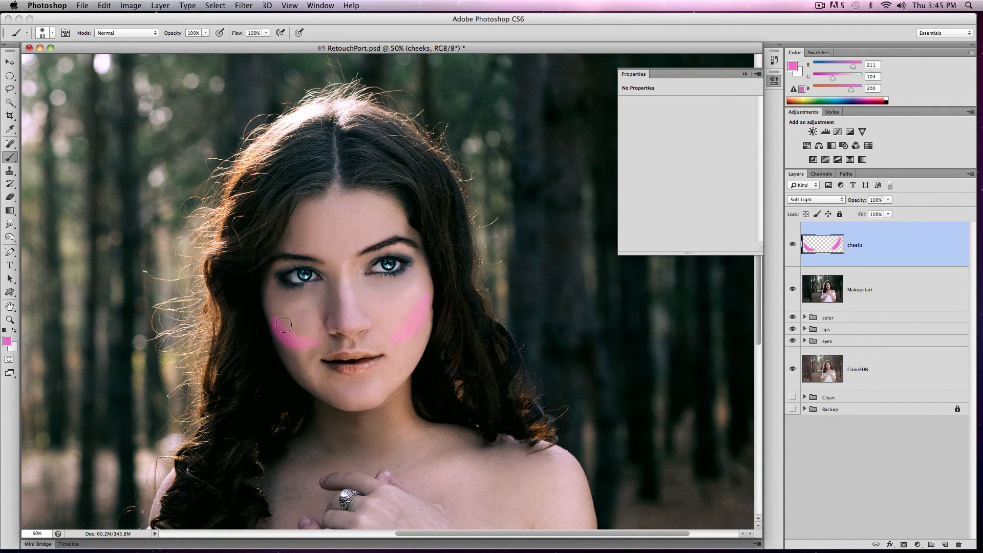
Step: Extend the pink blush higher on both cheeks and lower the cheeks layer's opacity to 70%
{"action": "mouse_move", "coordinate": [313, 336]}
{"action": "left_mouse_down"}
{"action": "mouse_move", "coordinate": [275, 323]}
{"action": "mouse_move", "coordinate": [316, 336]}
{"action": "mouse_move", "coordinate": [280, 315]}
{"action": "mouse_move", "coordinate": [304, 308]}
{"action": "mouse_move", "coordinate": [308, 325]}
{"action": "mouse_move", "coordinate": [290, 309]}
{"action": "left_mouse_up"}
{"action": "mouse_move", "coordinate": [423, 313]}
{"action": "left_mouse_down"}
{"action": "mouse_move", "coordinate": [383, 317]}
{"action": "mouse_move", "coordinate": [415, 311]}
{"action": "mouse_move", "coordinate": [395, 314]}
{"action": "left_mouse_up"}
{"action": "left_click", "coordinate": [889, 200]}
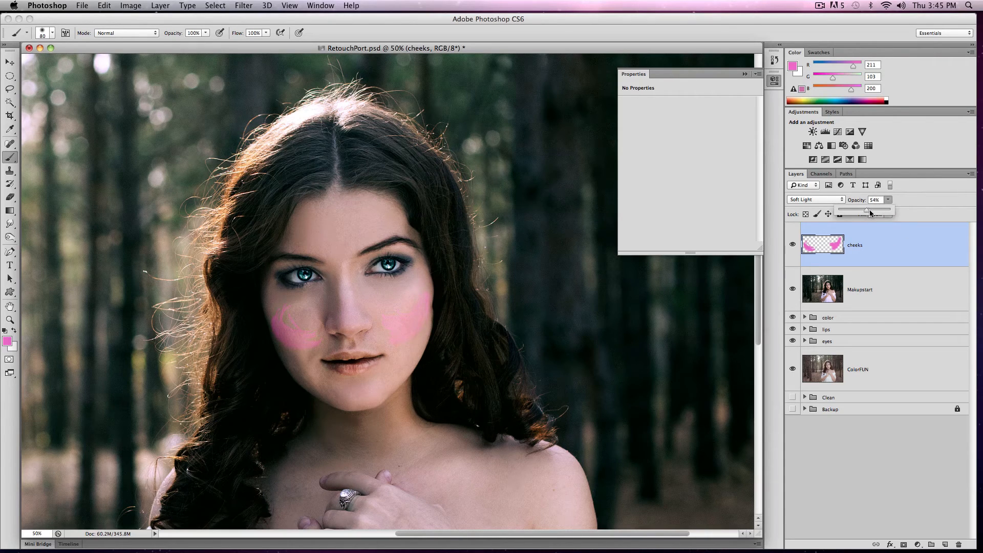
{"action": "left_click_drag", "start_coordinate": [869, 211], "coordinate": [877, 211]}
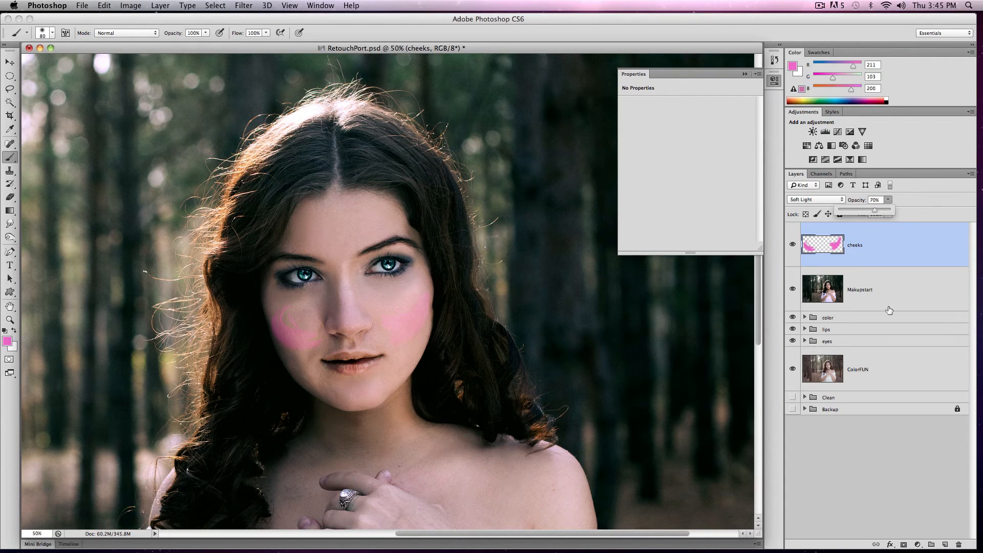
Step: Add a layer mask to the cheeks layer, soften the blush edges with black at 45% brush opacity, and inspect the mask
{"action": "left_click", "coordinate": [904, 544]}
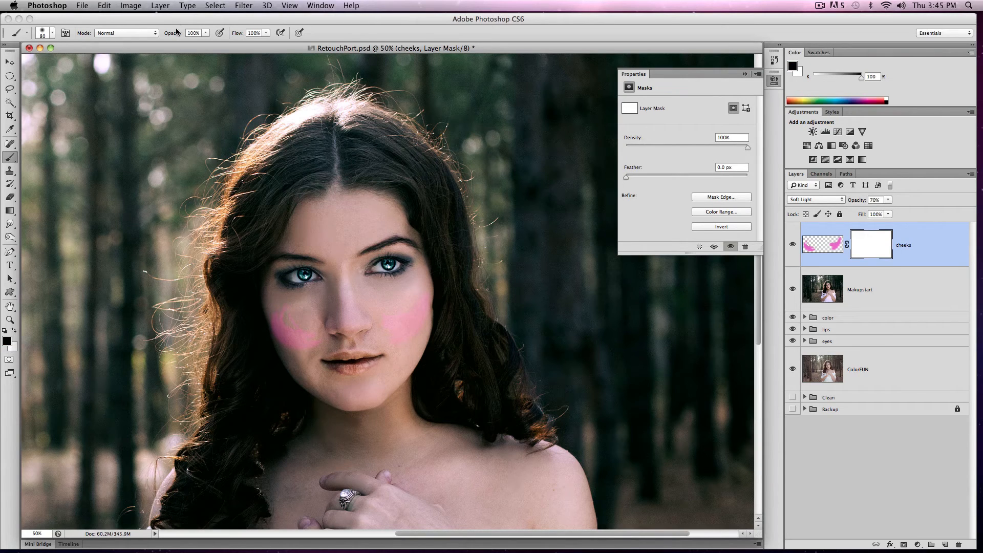
{"action": "key", "text": "1"}
{"action": "key", "text": "4"}
{"action": "key", "text": "5"}
{"action": "mouse_move", "coordinate": [279, 306]}
{"action": "left_mouse_down"}
{"action": "mouse_move", "coordinate": [285, 339]}
{"action": "mouse_move", "coordinate": [273, 329]}
{"action": "mouse_move", "coordinate": [275, 311]}
{"action": "mouse_move", "coordinate": [299, 337]}
{"action": "mouse_move", "coordinate": [277, 306]}
{"action": "mouse_move", "coordinate": [324, 329]}
{"action": "mouse_move", "coordinate": [309, 356]}
{"action": "mouse_move", "coordinate": [317, 326]}
{"action": "left_mouse_up"}
{"action": "left_click", "coordinate": [874, 243], "text": "alt"}
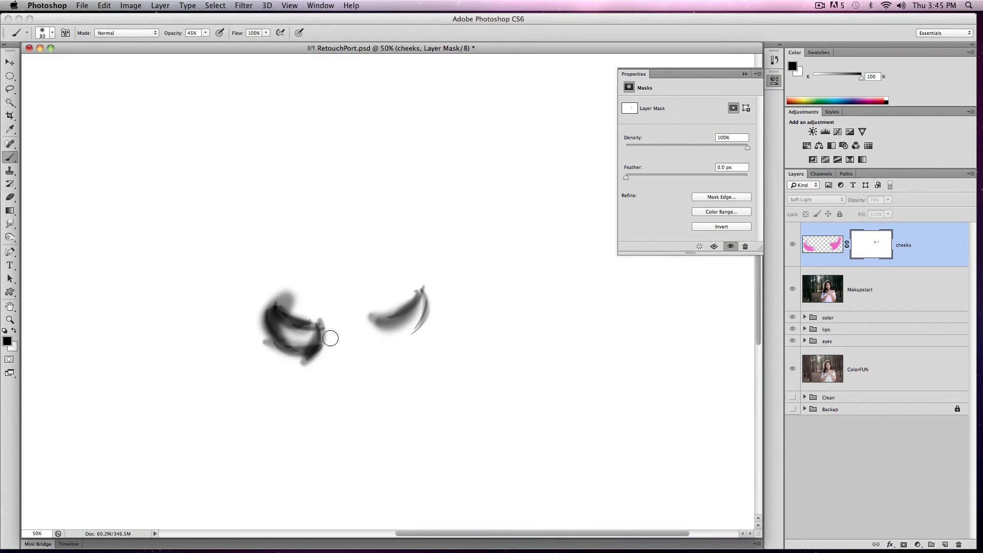
{"action": "left_click", "coordinate": [823, 245]}
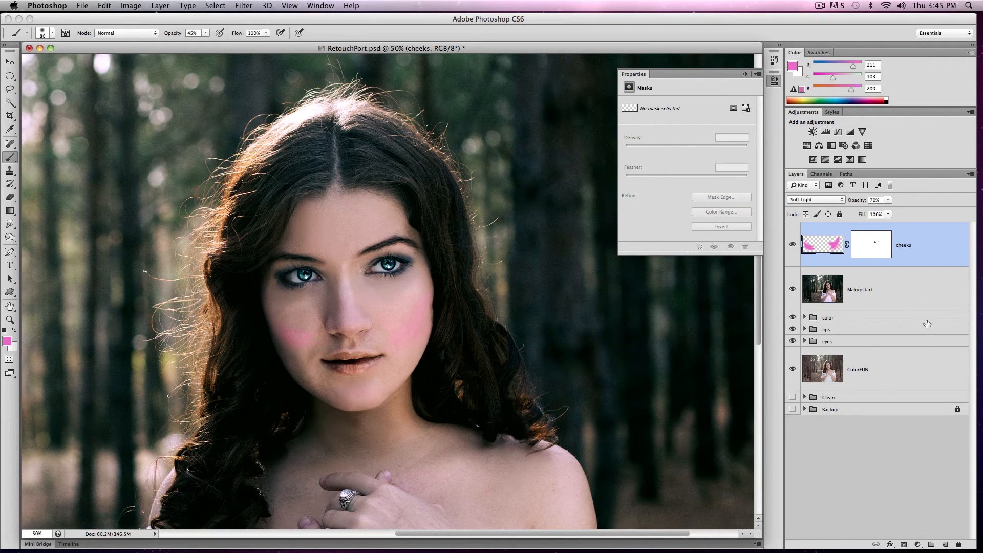
Step: Add an empty layer above cheeks and name it eyemake
{"action": "left_click", "coordinate": [945, 544]}
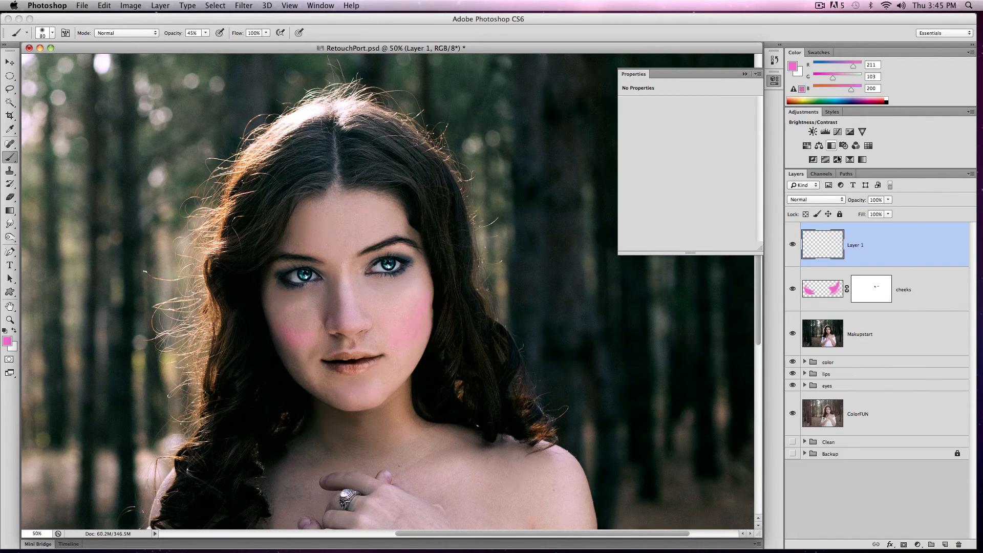
{"action": "double_click", "coordinate": [856, 246]}
{"action": "type", "text": "eyemake"}
{"action": "key", "text": "Return"}
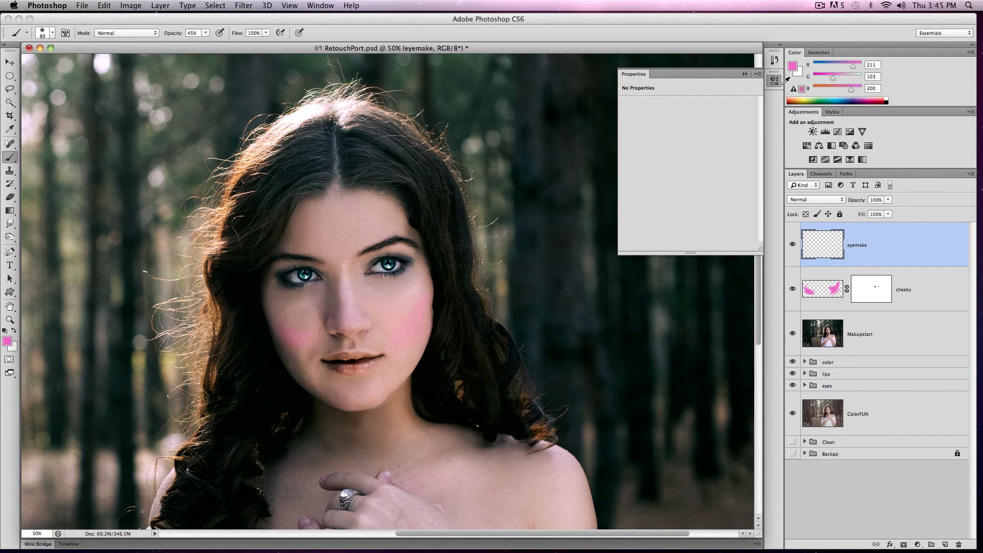
Step: Set the foreground colour to a warm orange, RGB 229, 175, 82, for the eye makeup
{"action": "left_click", "coordinate": [7, 341]}
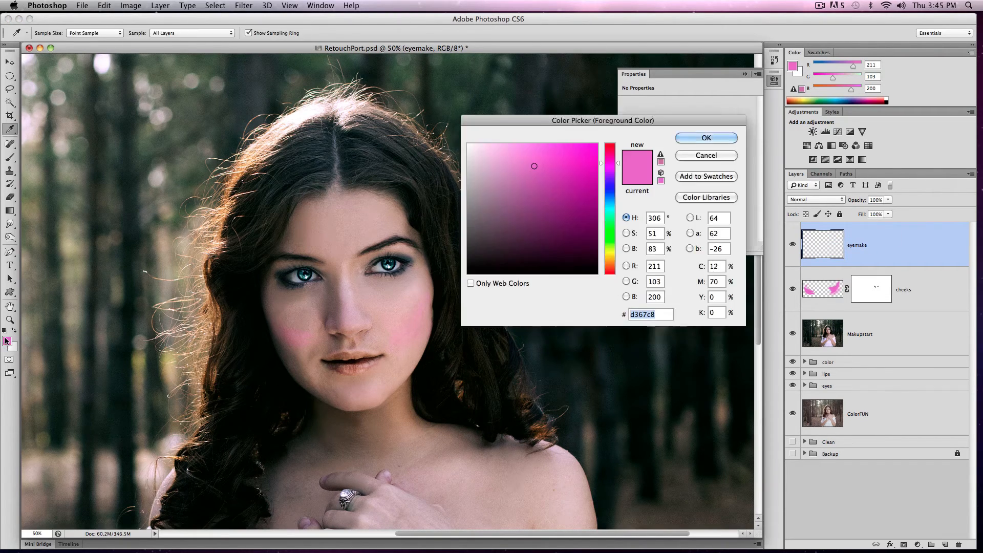
{"action": "left_click", "coordinate": [610, 260]}
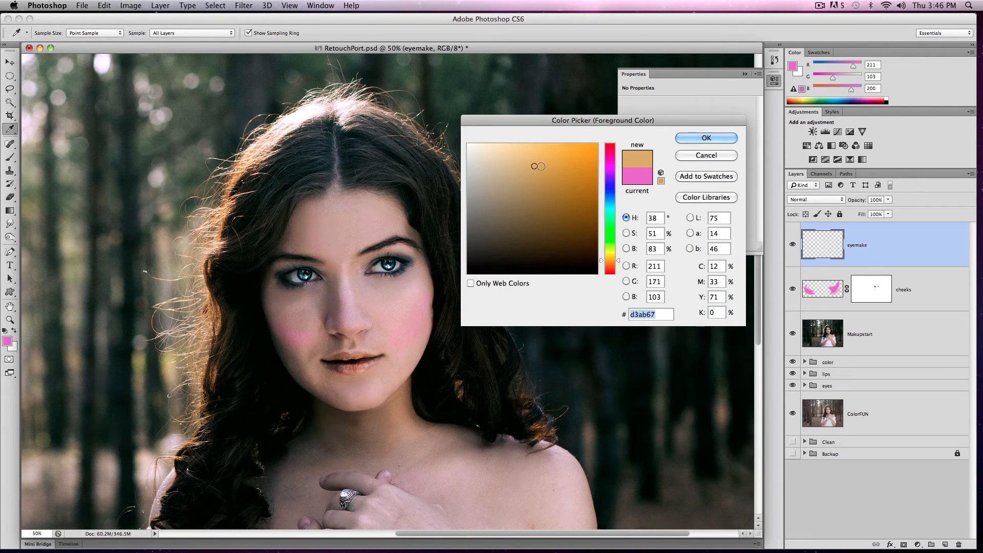
{"action": "left_click", "coordinate": [550, 157]}
{"action": "left_click", "coordinate": [730, 137]}
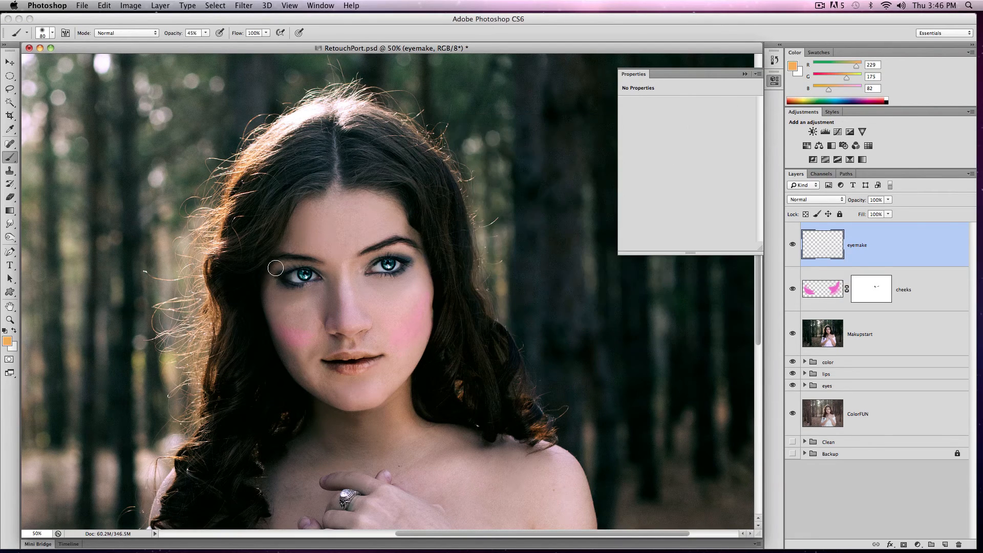
Step: Paint orange eye shadow over both upper eyelids on the eyemake layer and set the layer's blend mode to Soft Light
{"action": "mouse_move", "coordinate": [277, 269]}
{"action": "left_mouse_down"}
{"action": "mouse_move", "coordinate": [322, 271]}
{"action": "mouse_move", "coordinate": [312, 263]}
{"action": "mouse_move", "coordinate": [325, 276]}
{"action": "mouse_move", "coordinate": [319, 269]}
{"action": "mouse_move", "coordinate": [372, 256]}
{"action": "mouse_move", "coordinate": [364, 266]}
{"action": "mouse_move", "coordinate": [394, 253]}
{"action": "left_mouse_up"}
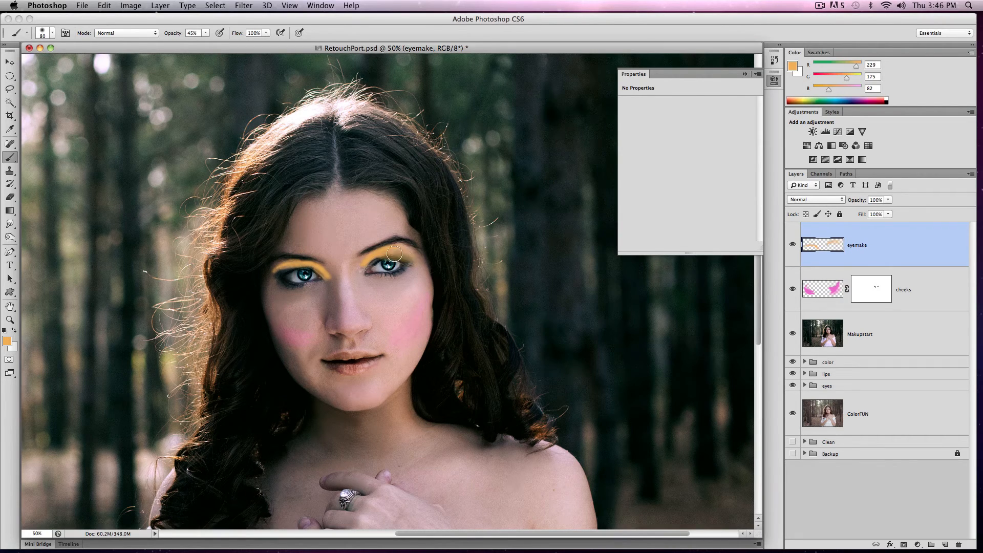
{"action": "left_click", "coordinate": [824, 201]}
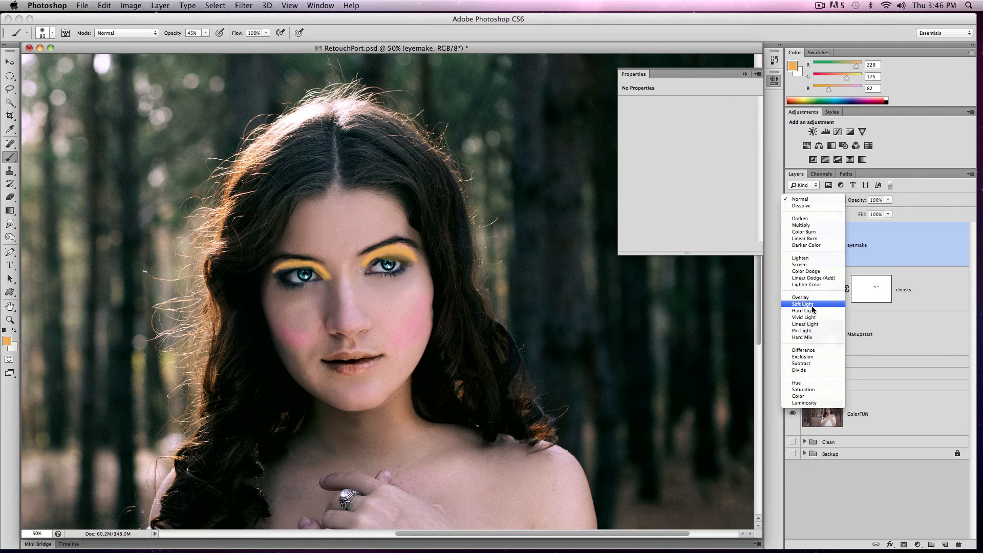
{"action": "left_click", "coordinate": [809, 304]}
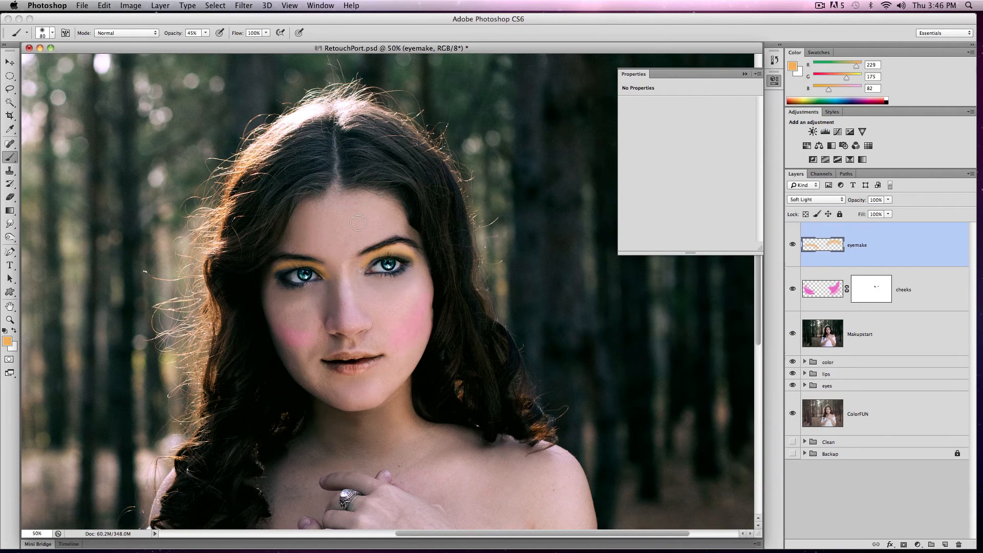
{"action": "left_click_drag", "start_coordinate": [277, 267], "coordinate": [292, 263]}
{"action": "left_click_drag", "start_coordinate": [367, 255], "coordinate": [409, 252]}
Step: Extend the orange shadow around both eyes, lower the eyemake layer's opacity to 41%, and compare the image with and without it
{"action": "left_click", "coordinate": [889, 200]}
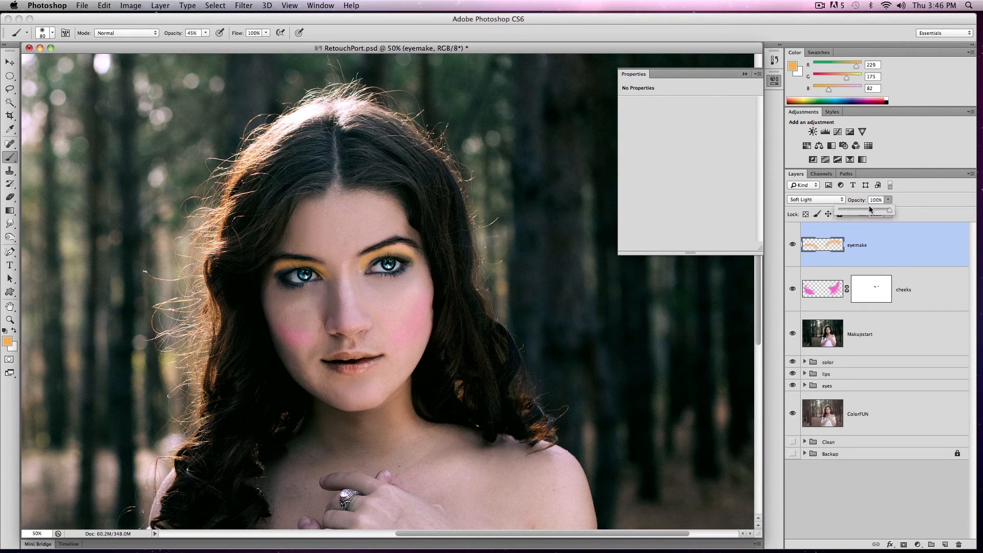
{"action": "left_click_drag", "start_coordinate": [854, 211], "coordinate": [855, 211]}
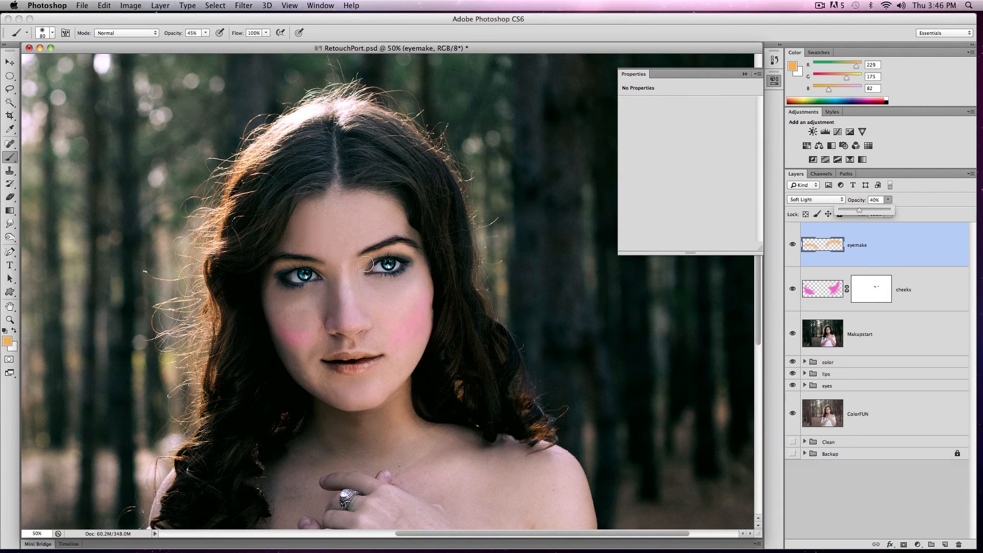
{"action": "mouse_move", "coordinate": [365, 265]}
{"action": "left_mouse_down"}
{"action": "mouse_move", "coordinate": [404, 272]}
{"action": "mouse_move", "coordinate": [376, 277]}
{"action": "mouse_move", "coordinate": [415, 252]}
{"action": "left_mouse_up"}
{"action": "left_click_drag", "start_coordinate": [274, 275], "coordinate": [274, 282]}
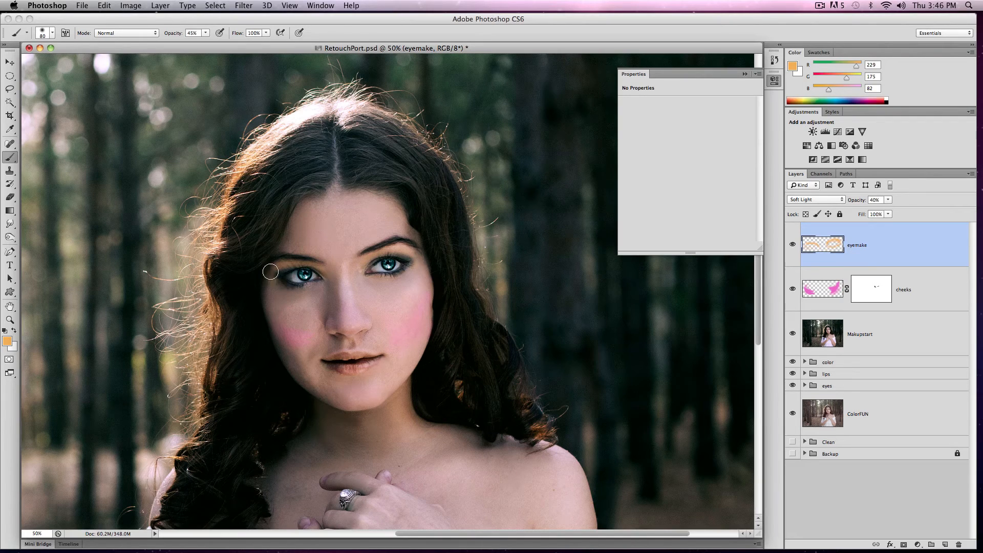
{"action": "left_click", "coordinate": [888, 200]}
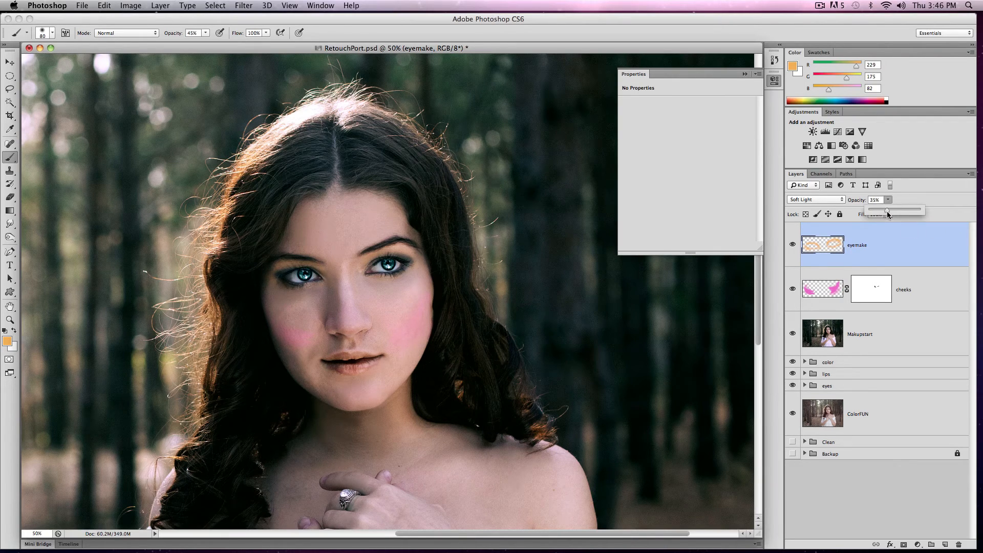
{"action": "left_click_drag", "start_coordinate": [887, 215], "coordinate": [890, 216]}
{"action": "left_click", "coordinate": [792, 248]}
{"action": "left_click", "coordinate": [793, 248]}
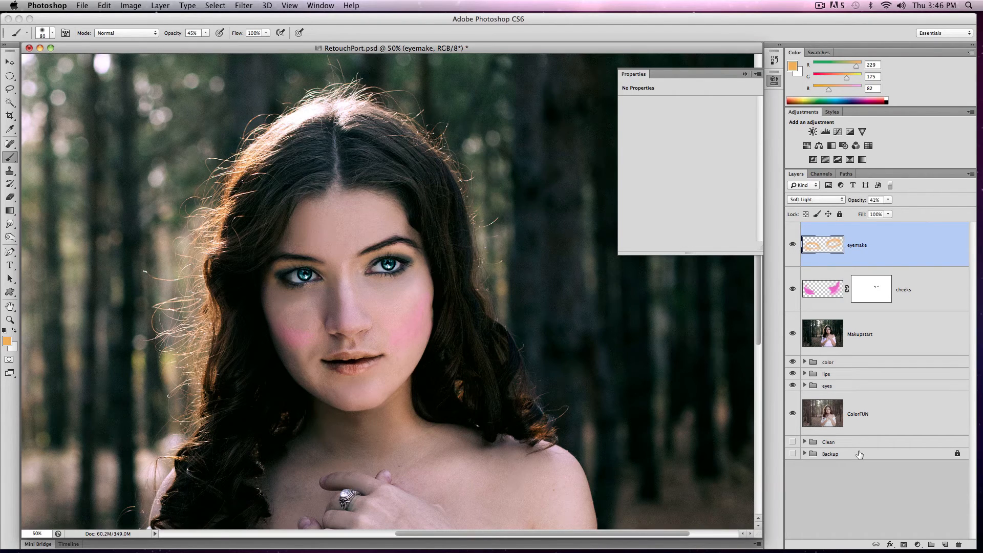
Step: Add an empty layer above eyemake and sample a dark grey-brown foreground colour, RGB 87, 82, 73, from the portrait
{"action": "left_click", "coordinate": [946, 544]}
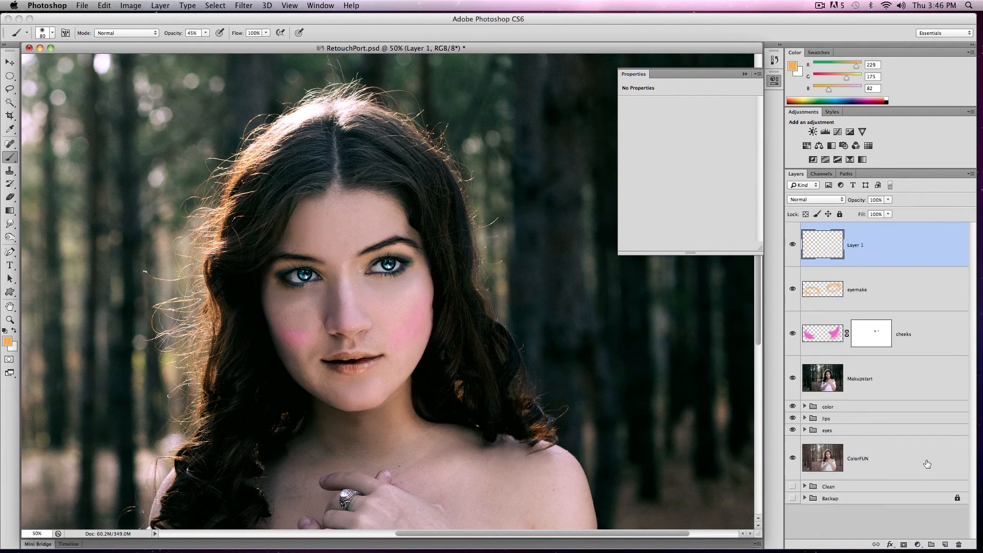
{"action": "left_click", "coordinate": [7, 341]}
{"action": "left_click", "coordinate": [292, 249]}
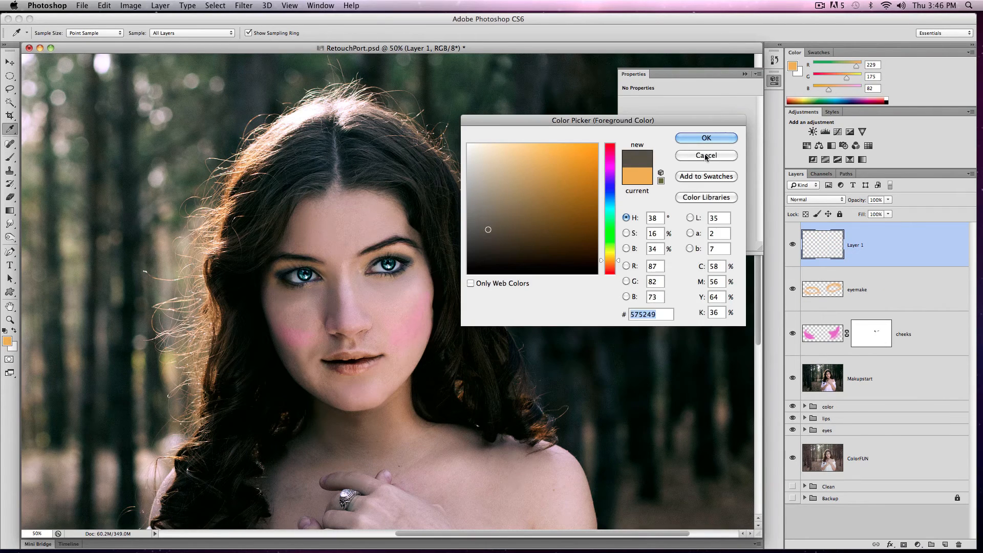
{"action": "left_click", "coordinate": [731, 139]}
{"action": "left_click_drag", "start_coordinate": [277, 274], "coordinate": [298, 264]}
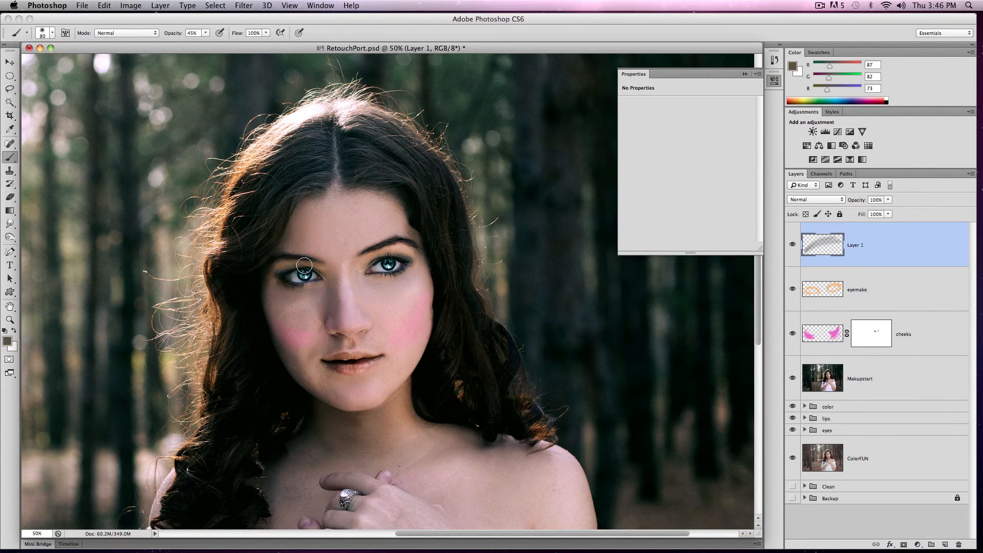
{"action": "key", "text": "super+z"}
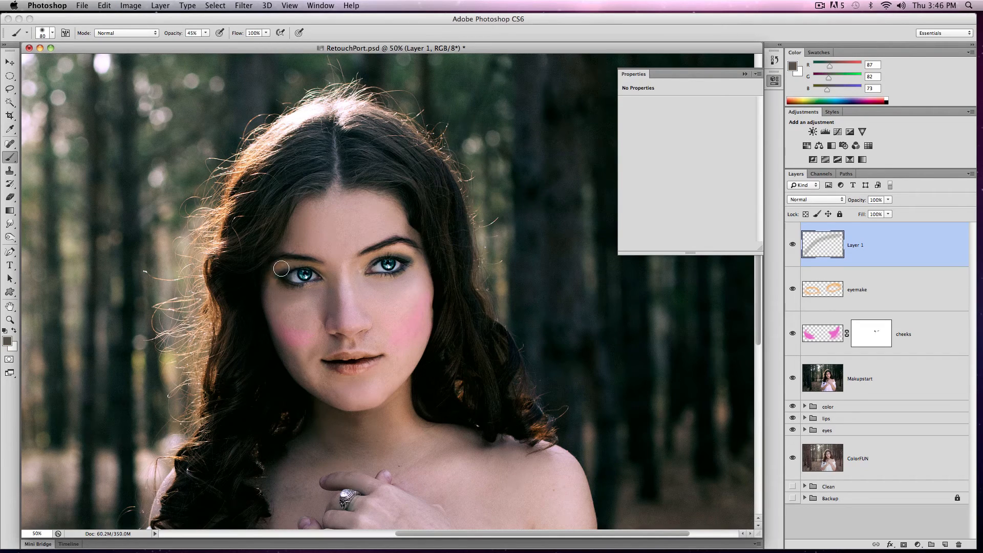
{"action": "left_click_drag", "start_coordinate": [279, 273], "coordinate": [309, 269]}
{"action": "left_click_drag", "start_coordinate": [302, 268], "coordinate": [316, 272]}
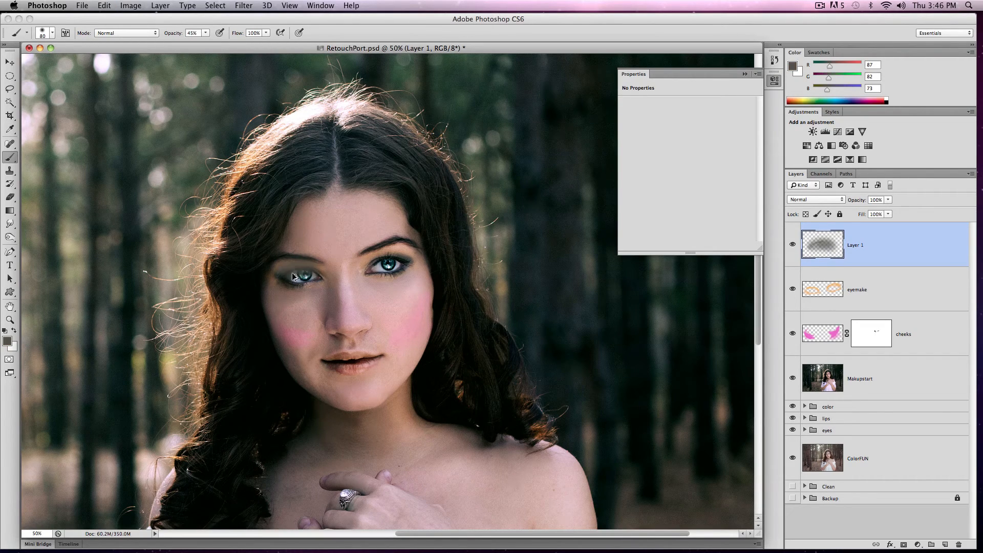
{"action": "key", "text": "alt+super+z"}
{"action": "key", "text": "alt+super+z"}
{"action": "key", "text": "alt+super+z"}
Step: Paint dark shadow along both upper eyelids on the new layer with a size 50 brush at 100% opacity
{"action": "left_click", "coordinate": [206, 33]}
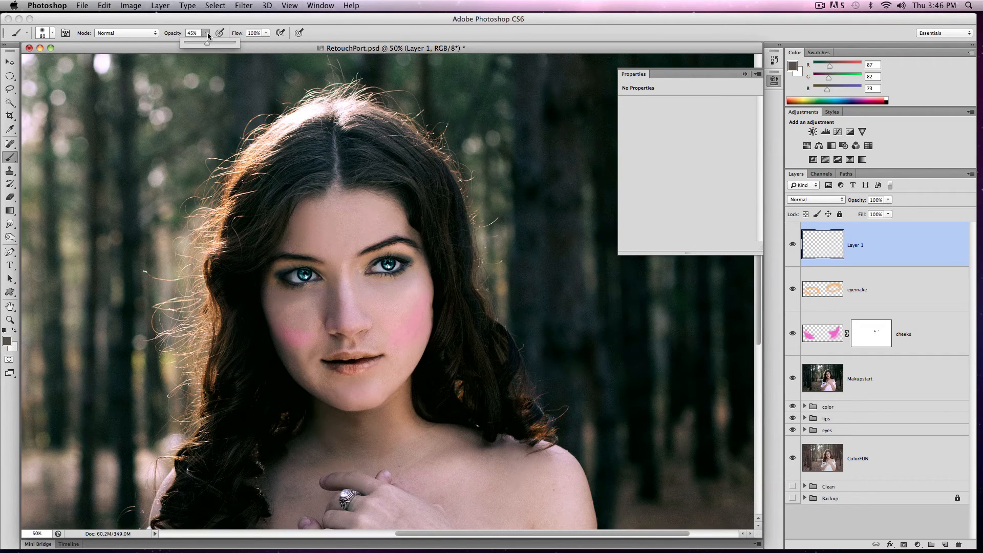
{"action": "left_click_drag", "start_coordinate": [206, 43], "coordinate": [263, 44]}
{"action": "key", "text": "bracketleft"}
{"action": "key", "text": "bracketleft"}
{"action": "key", "text": "bracketleft"}
{"action": "left_click_drag", "start_coordinate": [298, 264], "coordinate": [301, 265]}
{"action": "left_click_drag", "start_coordinate": [280, 272], "coordinate": [308, 266]}
{"action": "left_click_drag", "start_coordinate": [280, 271], "coordinate": [314, 269]}
{"action": "mouse_move", "coordinate": [303, 265]}
{"action": "left_mouse_down"}
{"action": "mouse_move", "coordinate": [349, 275]}
{"action": "mouse_move", "coordinate": [396, 266]}
{"action": "mouse_move", "coordinate": [365, 266]}
{"action": "mouse_move", "coordinate": [411, 259]}
{"action": "left_mouse_up"}
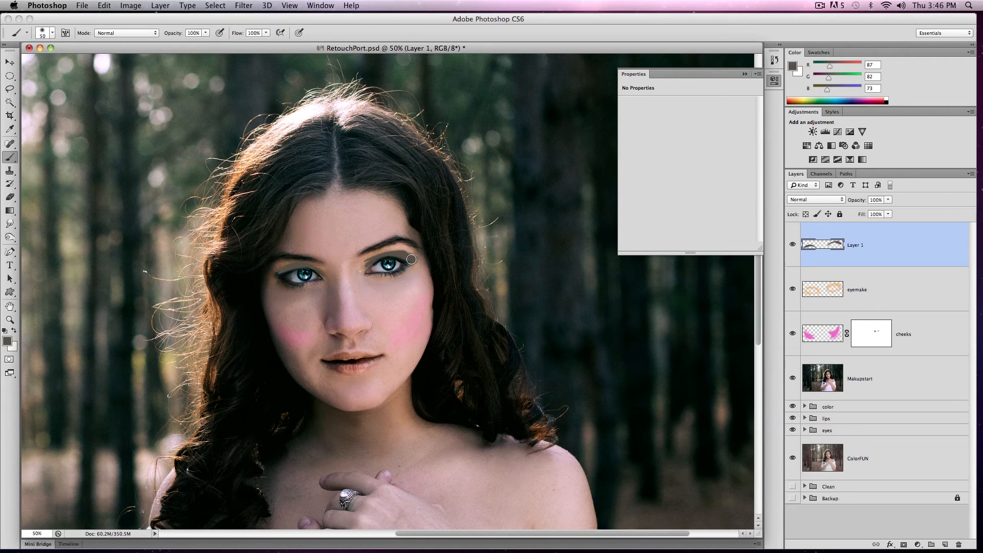
Step: Set the dark eye shadow layer's blend mode to Hard Light and its opacity to 90%
{"action": "left_click", "coordinate": [829, 198]}
{"action": "left_click", "coordinate": [818, 311]}
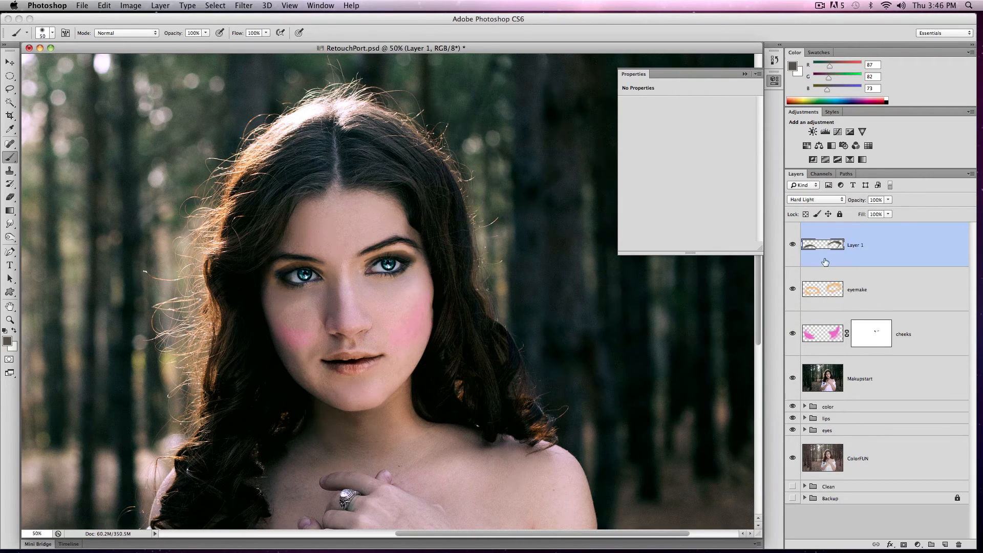
{"action": "left_click", "coordinate": [889, 202]}
{"action": "left_click_drag", "start_coordinate": [891, 210], "coordinate": [879, 213]}
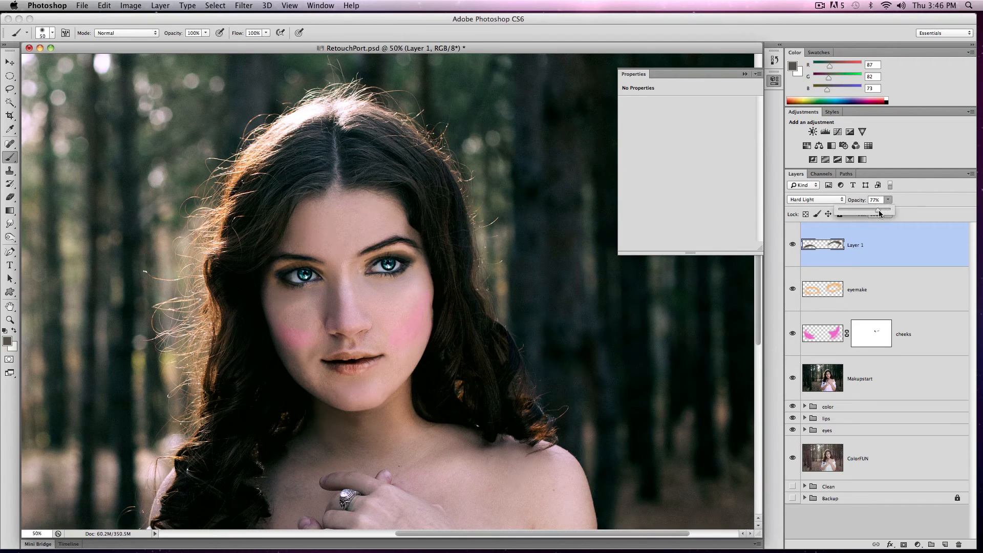
Step: Soften the dark eye shadow layer with a Gaussian Blur of about 6 pixels radius
{"action": "left_click", "coordinate": [223, 6]}
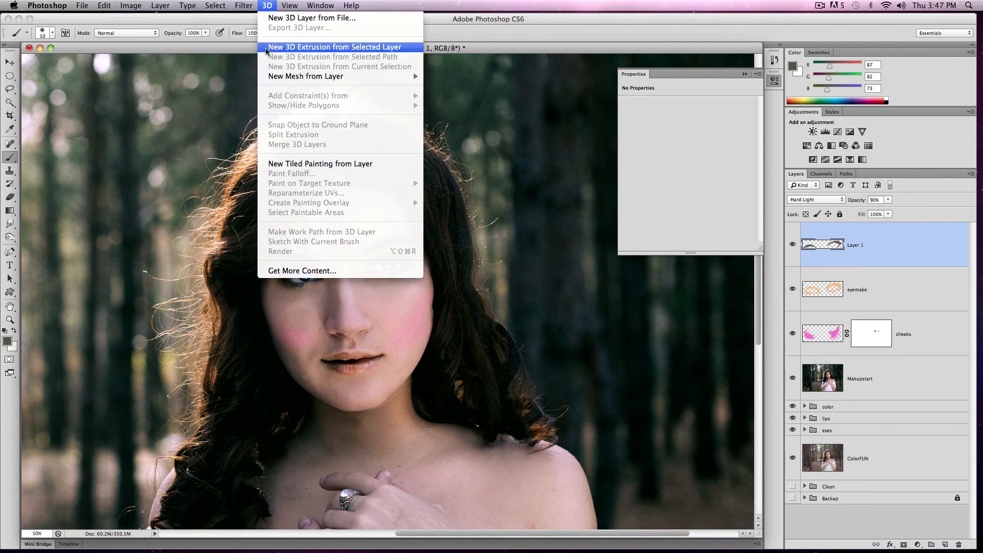
{"action": "mouse_move", "coordinate": [256, 124]}
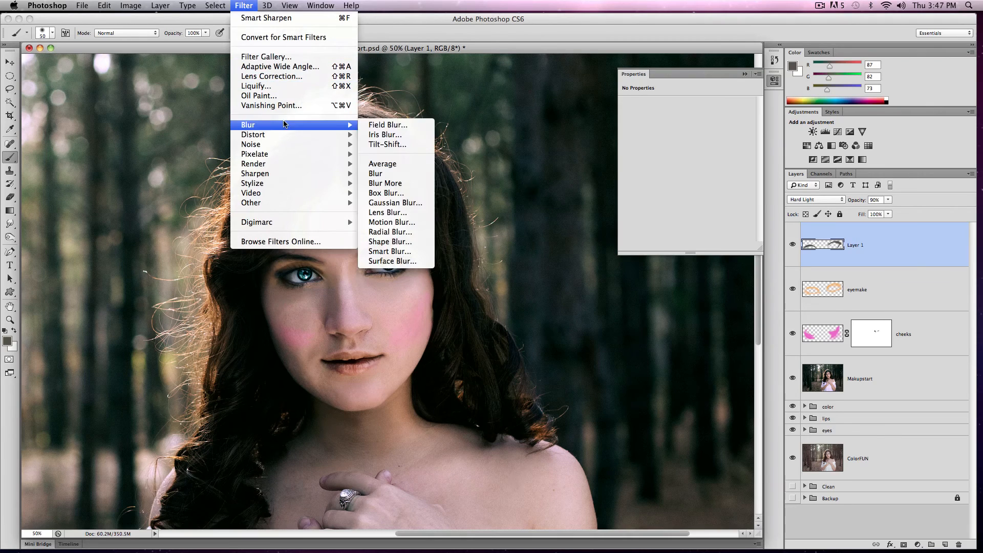
{"action": "left_click", "coordinate": [397, 201]}
{"action": "left_click_drag", "start_coordinate": [559, 323], "coordinate": [550, 322]}
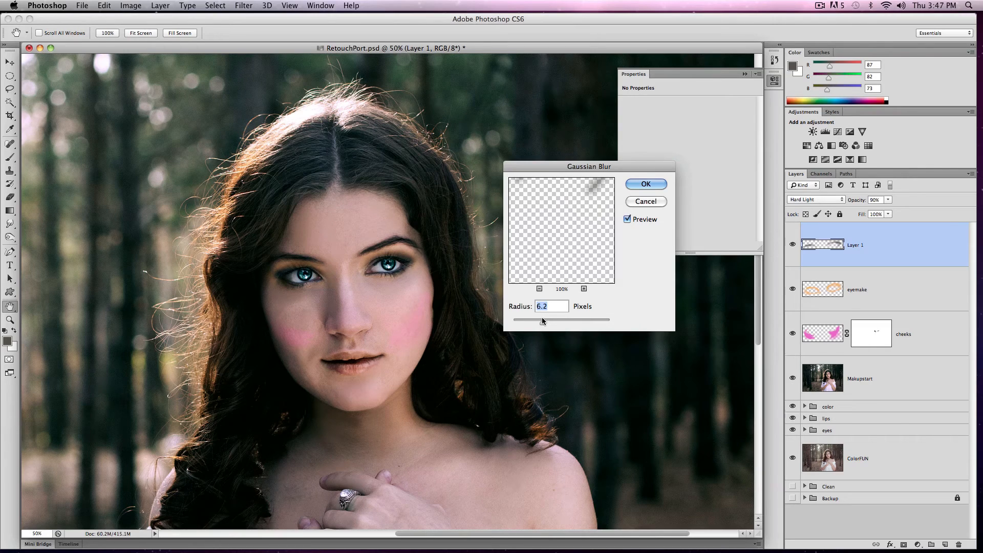
{"action": "mouse_move", "coordinate": [542, 317]}
{"action": "left_mouse_down"}
{"action": "mouse_move", "coordinate": [533, 318]}
{"action": "mouse_move", "coordinate": [541, 317]}
{"action": "left_mouse_up"}
{"action": "left_click", "coordinate": [630, 186]}
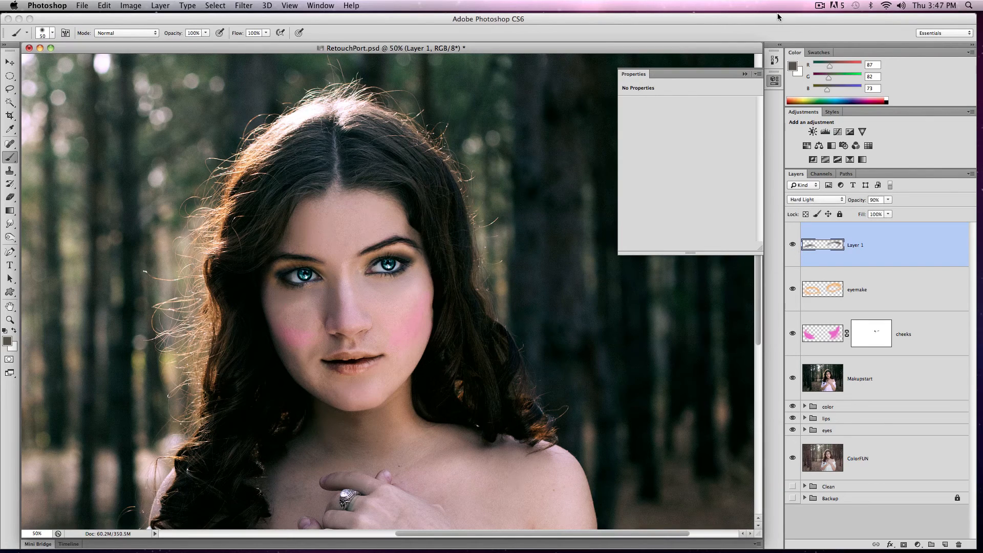
Step: Apply a Gaussian Blur with a 31.7 pixel radius to the cheeks layer and lower its opacity to 37%
{"action": "key", "text": "z"}
{"action": "left_click", "coordinate": [824, 335]}
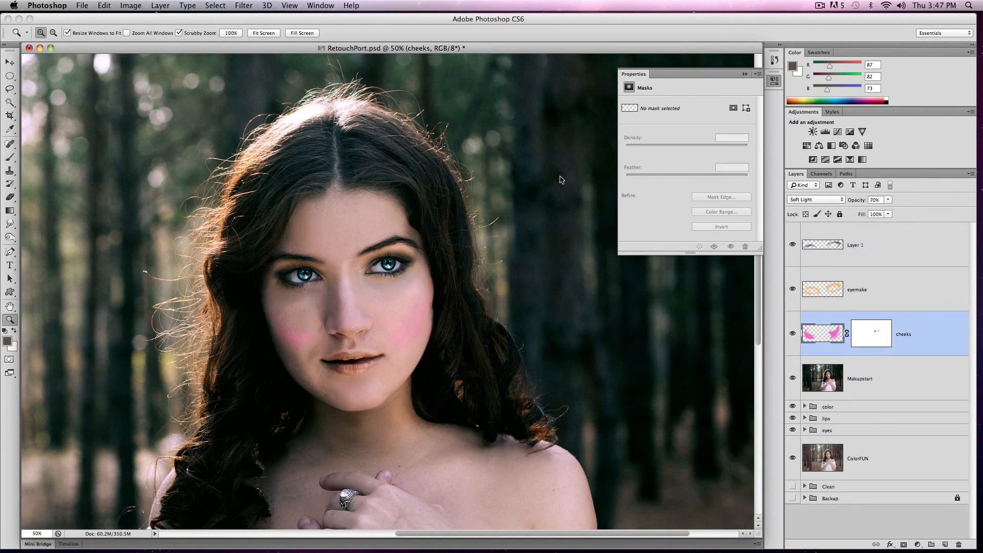
{"action": "left_click", "coordinate": [239, 5]}
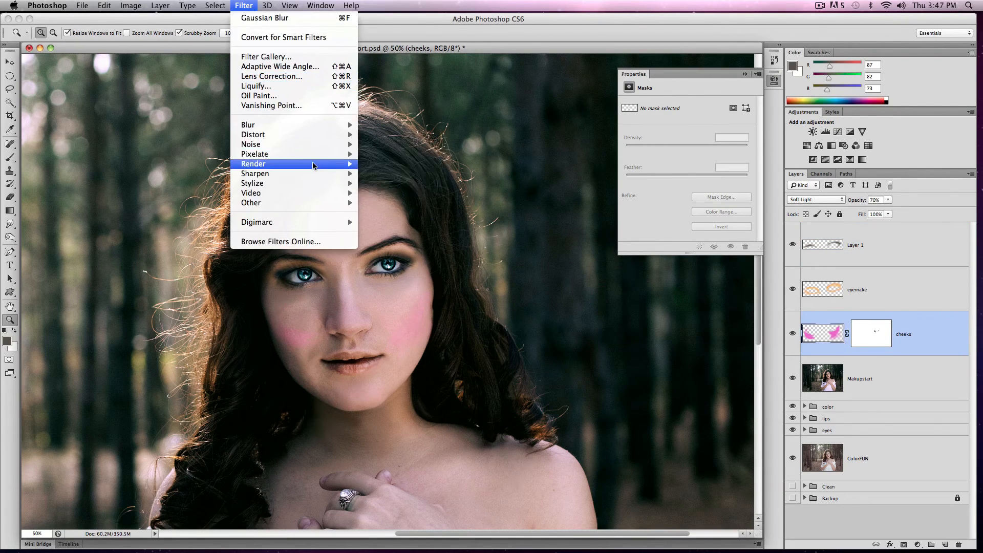
{"action": "mouse_move", "coordinate": [308, 130]}
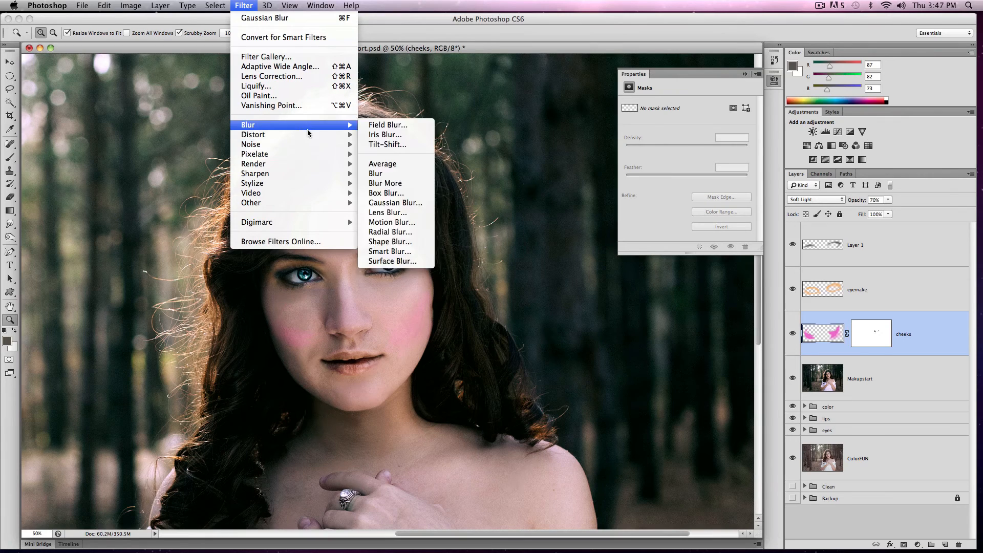
{"action": "left_click", "coordinate": [394, 202]}
{"action": "left_click_drag", "start_coordinate": [548, 320], "coordinate": [560, 321]}
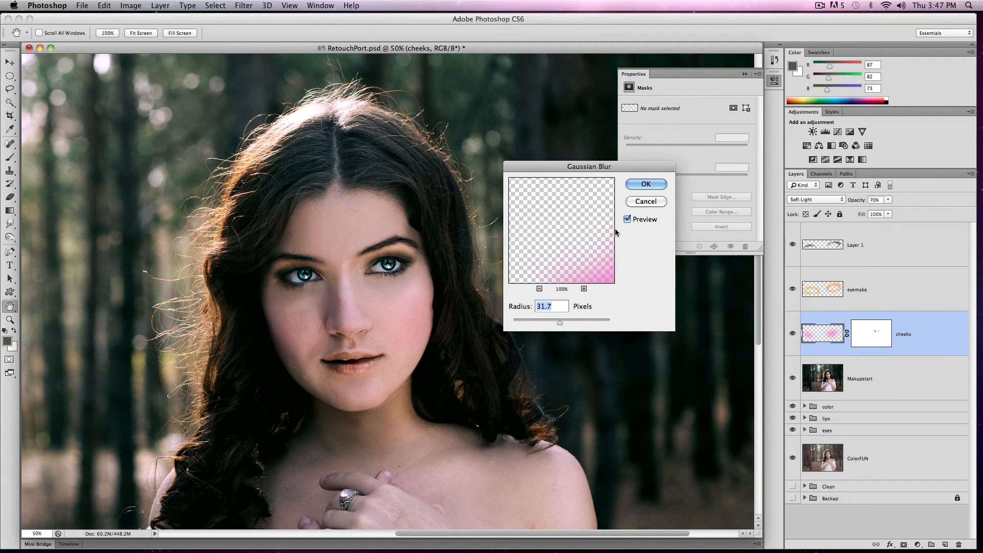
{"action": "left_click", "coordinate": [645, 183]}
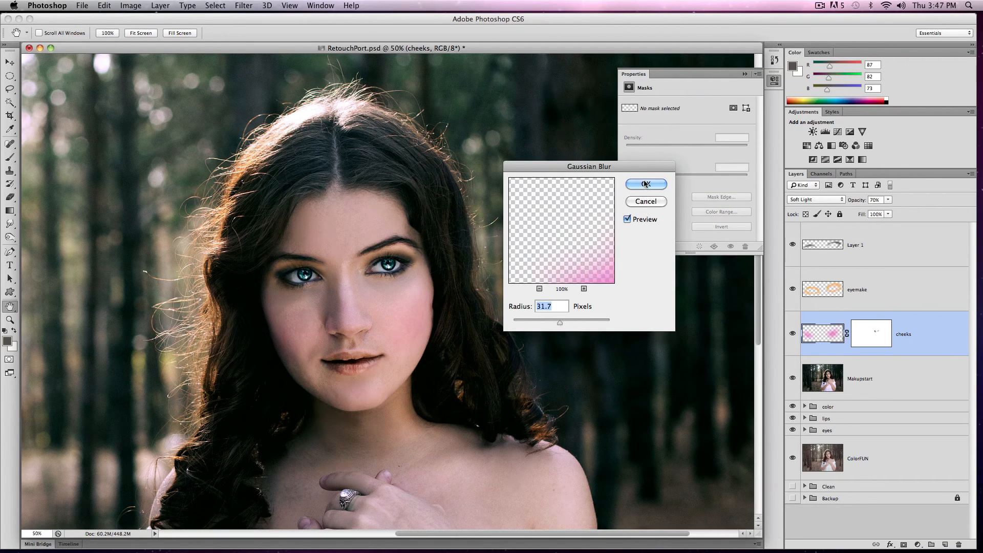
{"action": "left_click", "coordinate": [889, 200]}
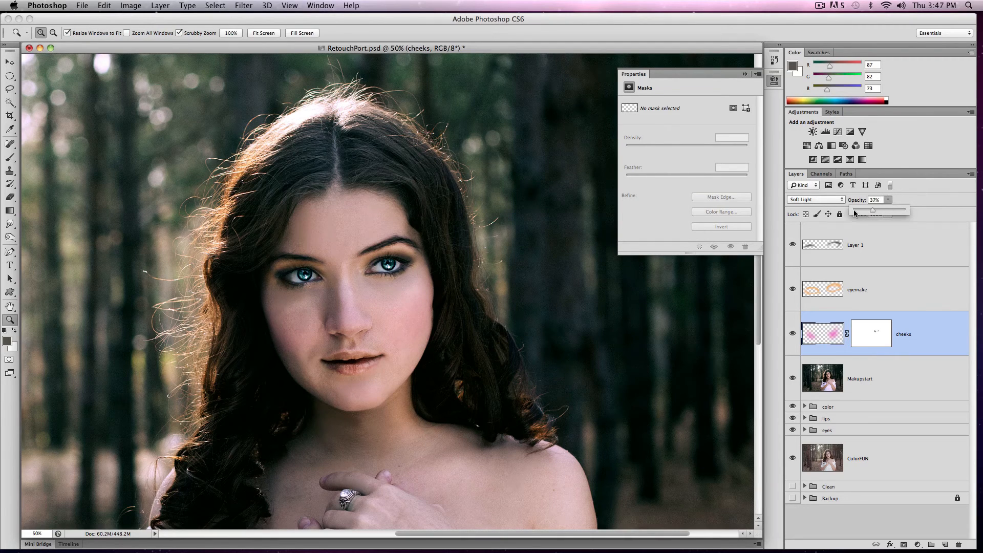
Step: Save the document and zoom out to 16.67% to see the whole photo
{"action": "left_click", "coordinate": [82, 5]}
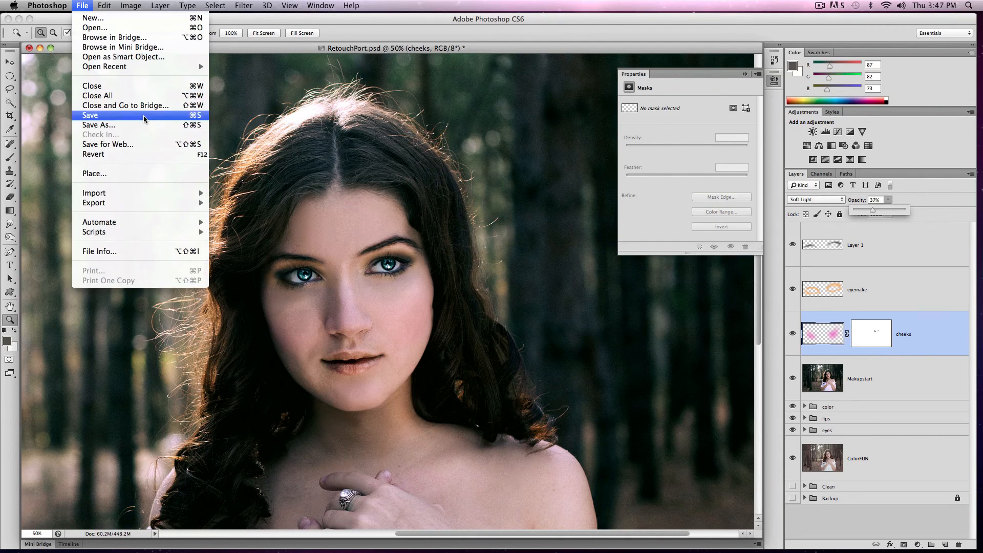
{"action": "left_click", "coordinate": [144, 117]}
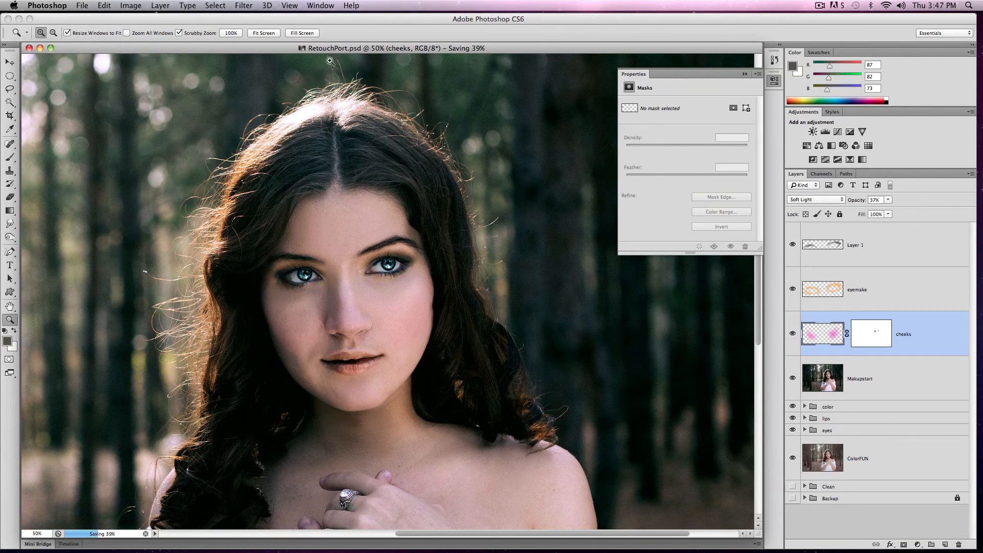
{"action": "left_click", "coordinate": [476, 313], "text": "alt"}
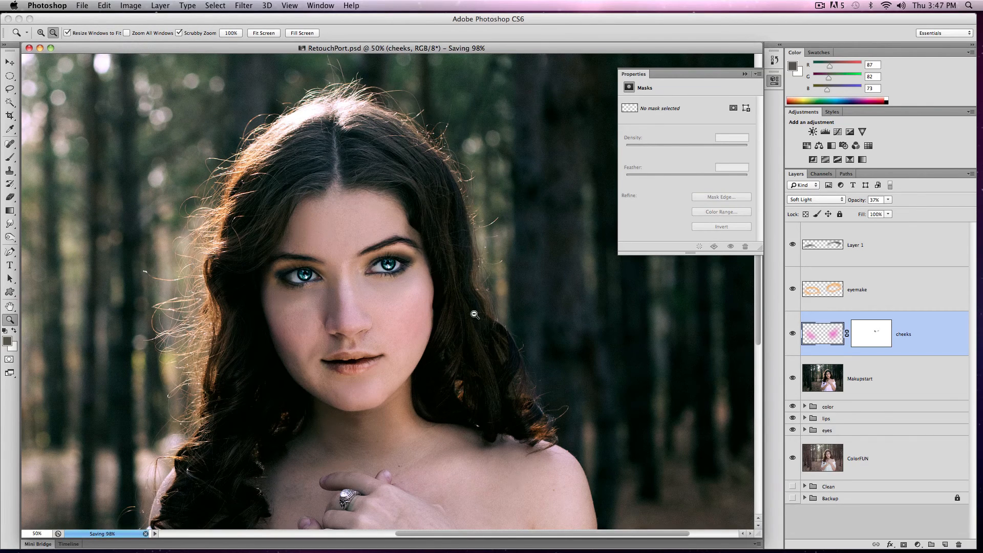
{"action": "left_click", "coordinate": [476, 315], "text": "alt"}
{"action": "left_click", "coordinate": [476, 317], "text": "alt"}
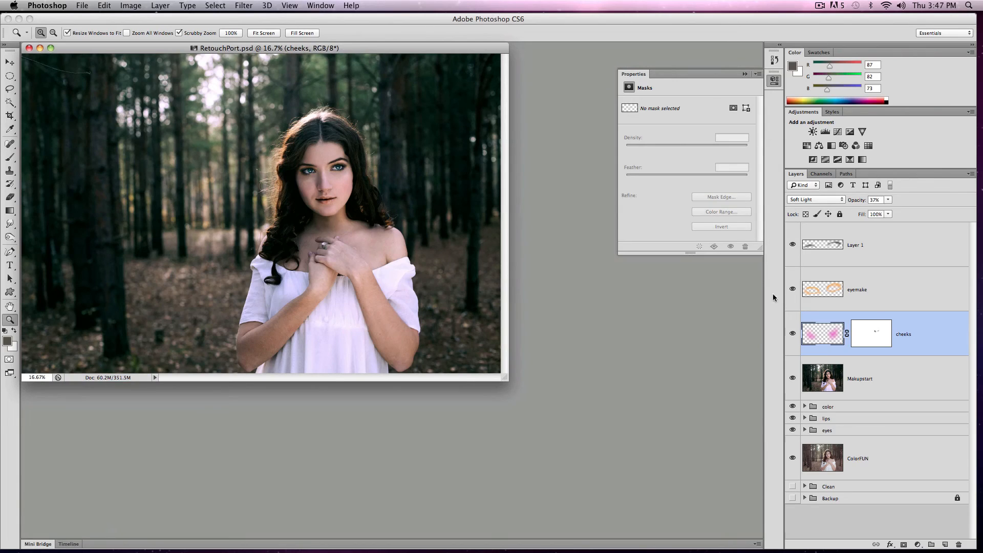
Step: Rename the dark eye shadow layer as darkeye
{"action": "double_click", "coordinate": [855, 246]}
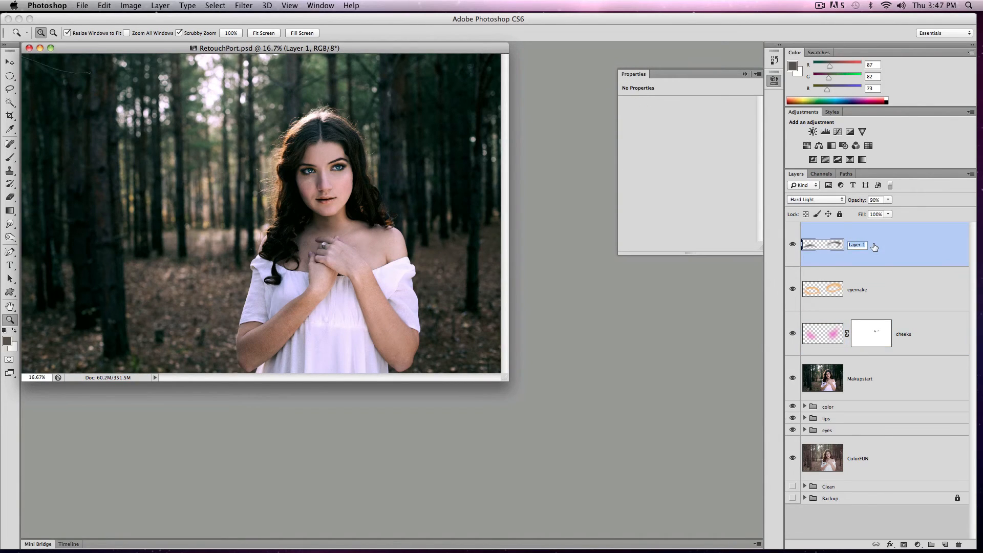
{"action": "type", "text": "darkeye"}
{"action": "key", "text": "Return"}
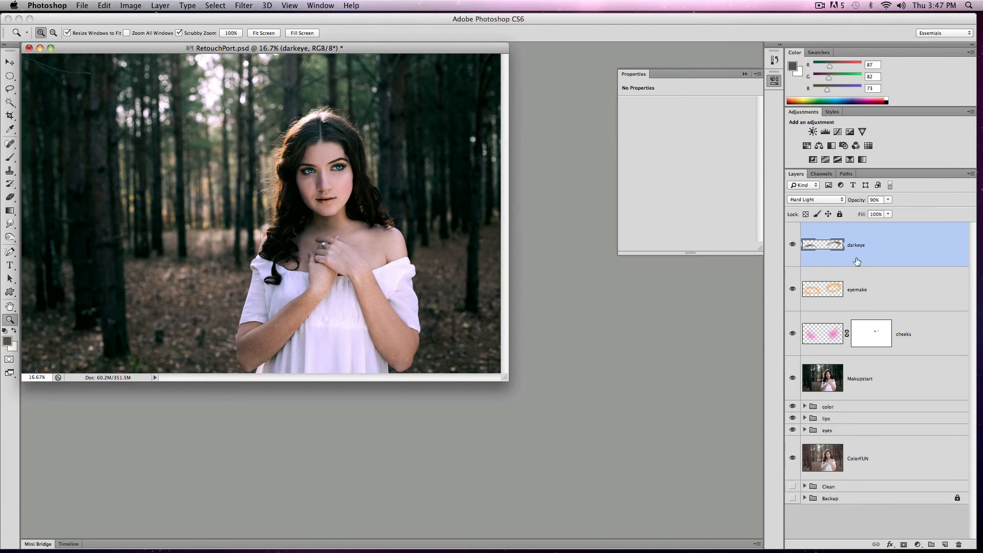
Step: Group the layers from darkeye down to Makupstart and name the group makeup
{"action": "left_click", "coordinate": [827, 376], "text": "shift"}
{"action": "left_click_drag", "start_coordinate": [830, 380], "coordinate": [931, 544]}
{"action": "double_click", "coordinate": [831, 228]}
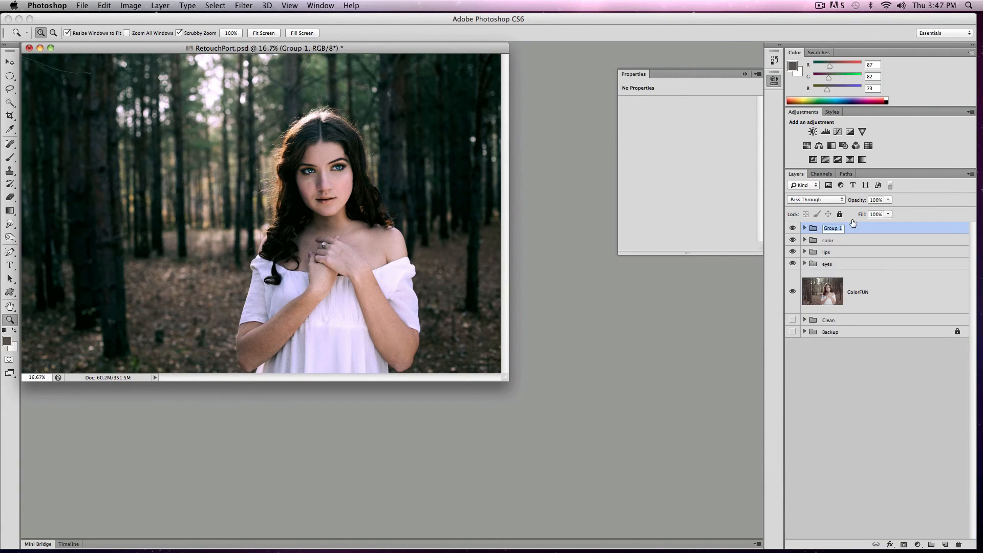
{"action": "type", "text": "makeup"}
{"action": "key", "text": "Return"}
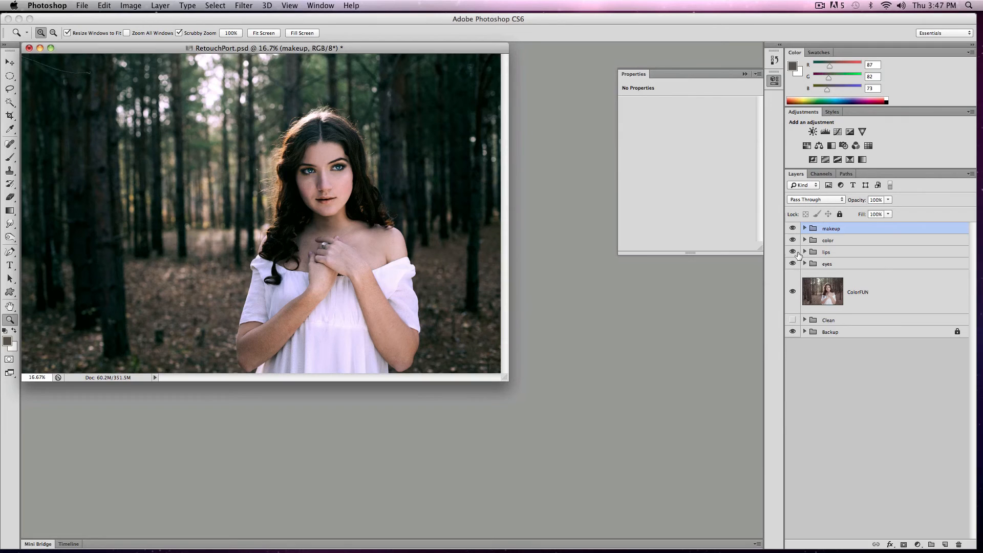
Step: Hide the Backup group and examine the retouched face at 50% zoom
{"action": "mouse_move", "coordinate": [796, 230]}
{"action": "left_mouse_down"}
{"action": "mouse_move", "coordinate": [791, 299]}
{"action": "mouse_move", "coordinate": [802, 231]}
{"action": "left_mouse_up"}
{"action": "left_click", "coordinate": [374, 232]}
{"action": "left_click_drag", "start_coordinate": [632, 363], "coordinate": [449, 325]}
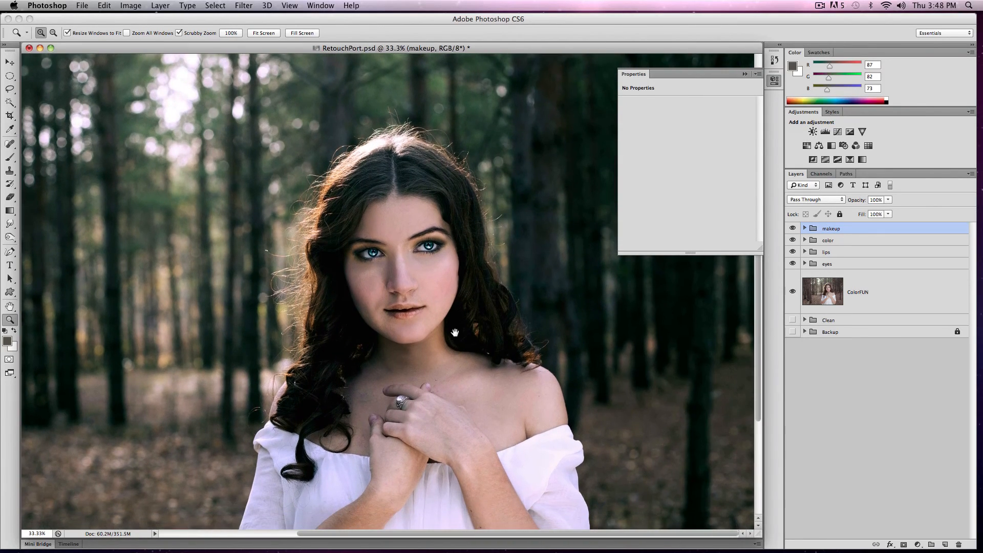
{"action": "left_click", "coordinate": [474, 397]}
{"action": "left_click_drag", "start_coordinate": [388, 209], "coordinate": [434, 322]}
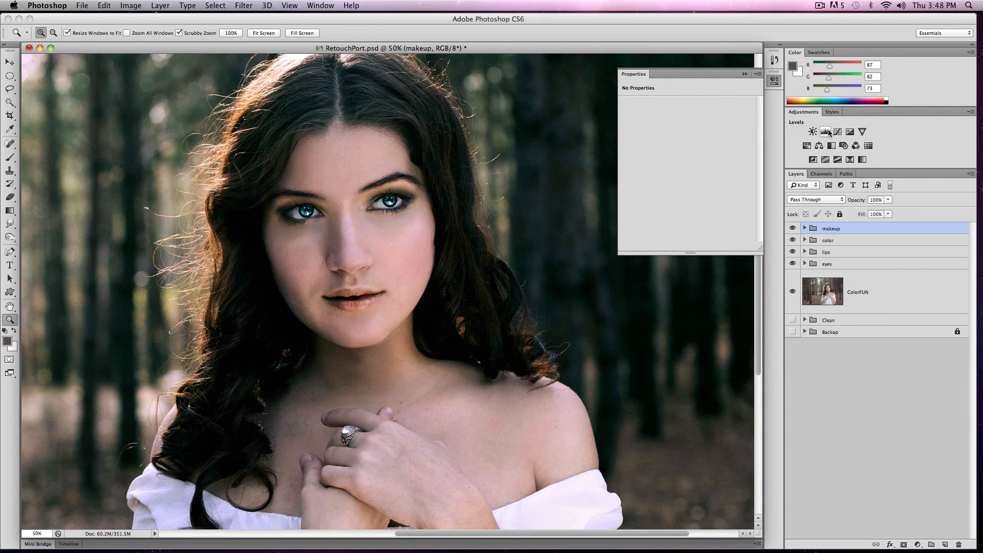
Step: Stamp all visible layers into a new top layer and name it light painting
{"action": "key", "text": "super+alt+shift+e"}
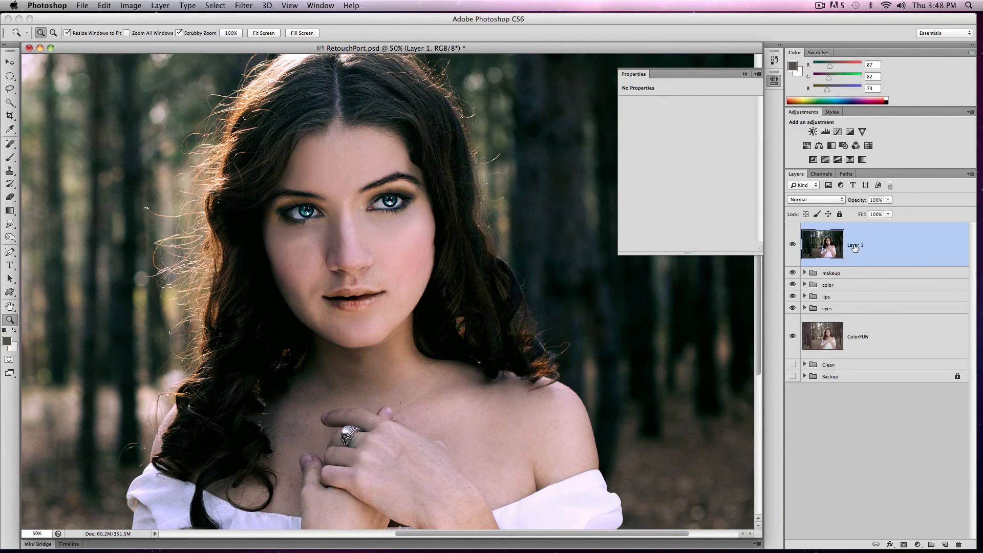
{"action": "double_click", "coordinate": [854, 245]}
{"action": "type", "text": "d"}
{"action": "type", "text": "ight paintimng"}
{"action": "key", "text": "Return"}
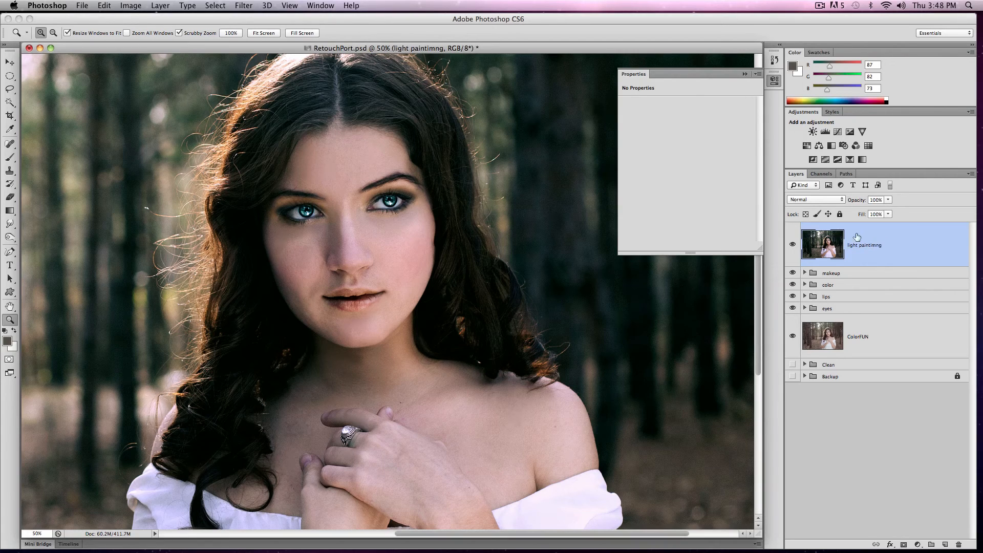
{"action": "double_click", "coordinate": [875, 248]}
{"action": "left_click", "coordinate": [880, 245]}
{"action": "key", "text": "BackSpace"}
{"action": "key", "text": "Return"}
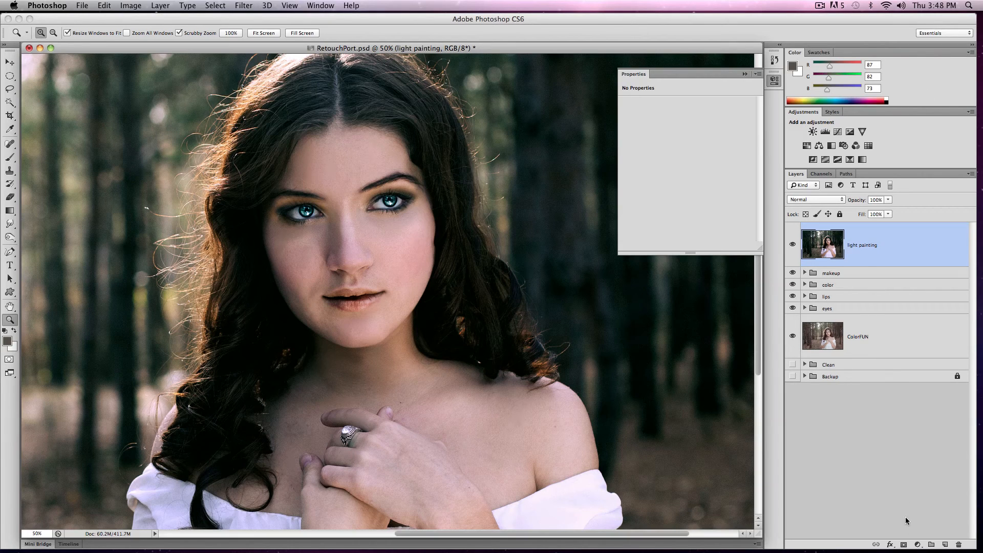
Step: Add a new layer above light painting and fill it with 50% gray in Normal mode at 100% opacity
{"action": "left_click", "coordinate": [945, 544]}
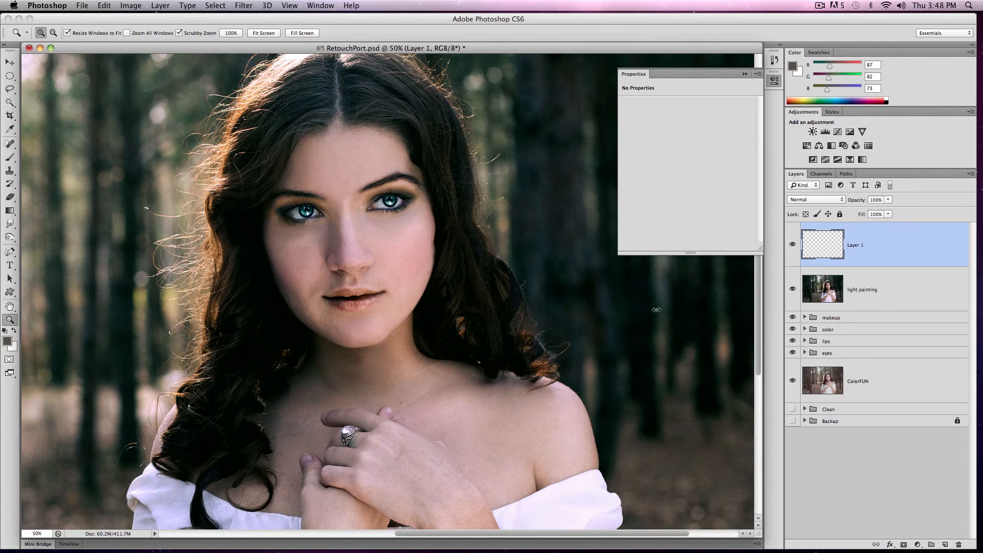
{"action": "left_click", "coordinate": [105, 6]}
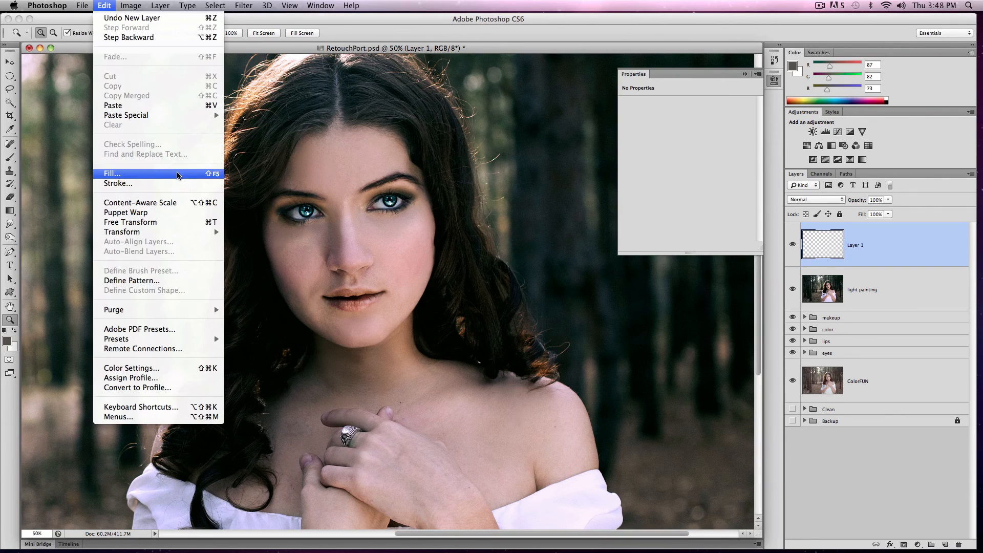
{"action": "left_click", "coordinate": [148, 172]}
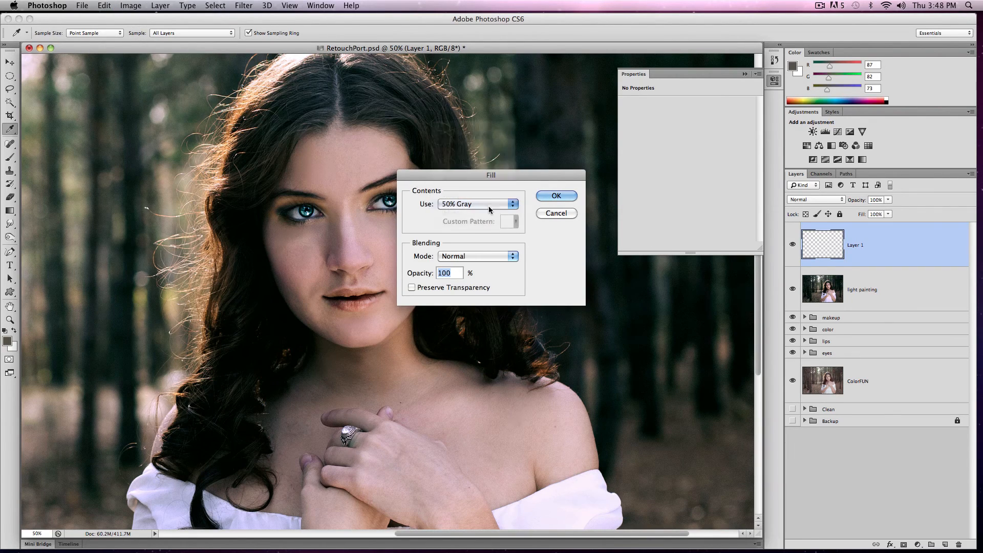
{"action": "left_click", "coordinate": [554, 195]}
{"action": "key", "text": "z"}
{"action": "key", "text": "super+equal"}
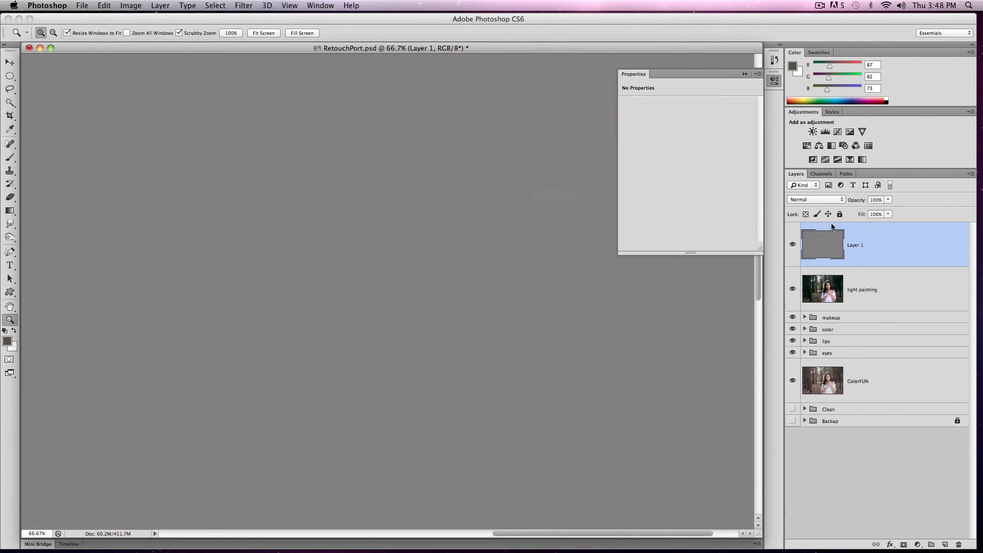
Step: Set the gray layer's blend mode to Overlay
{"action": "left_click", "coordinate": [830, 201]}
{"action": "left_click", "coordinate": [819, 298]}
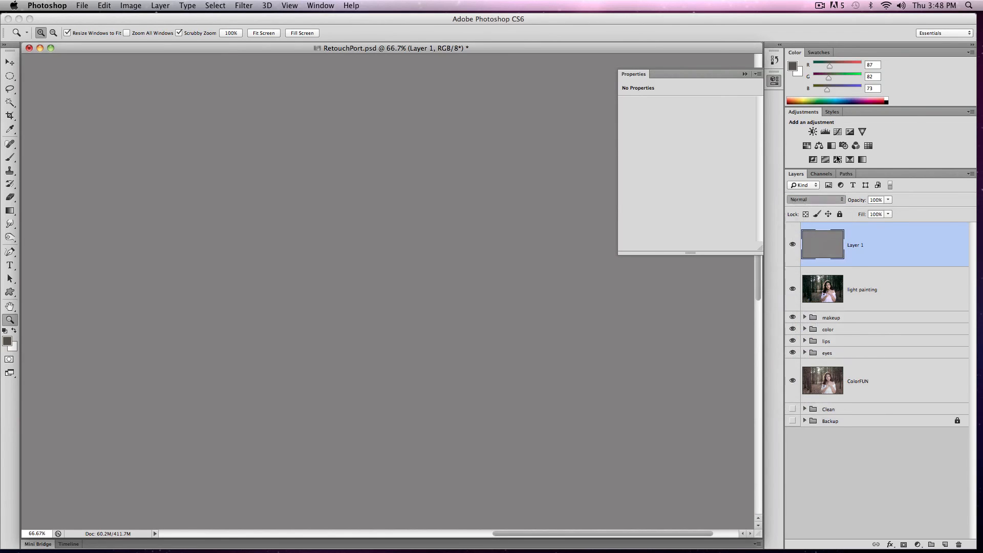
{"action": "scroll", "coordinate": [358, 302], "scroll_direction": "left", "scroll_amount": 6}
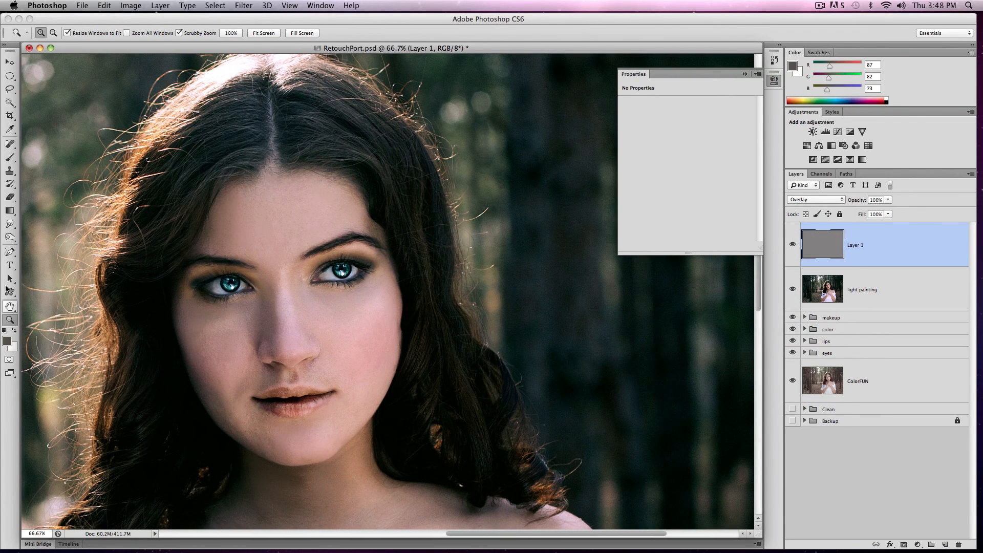
Step: Burn the hairline beside the forehead on the gray layer with a 70 px brush, Midtones range and 50% exposure
{"action": "left_click", "coordinate": [10, 237]}
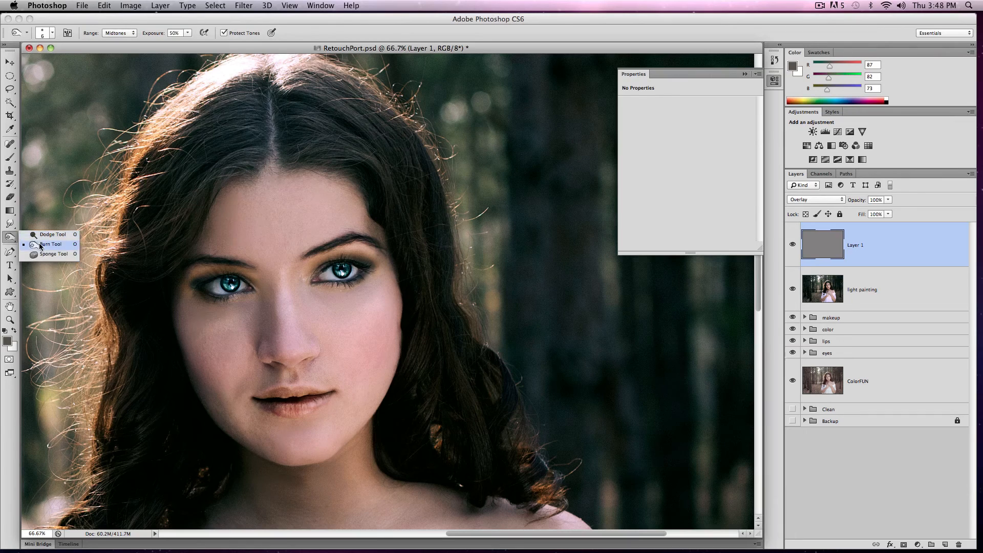
{"action": "left_click", "coordinate": [41, 244]}
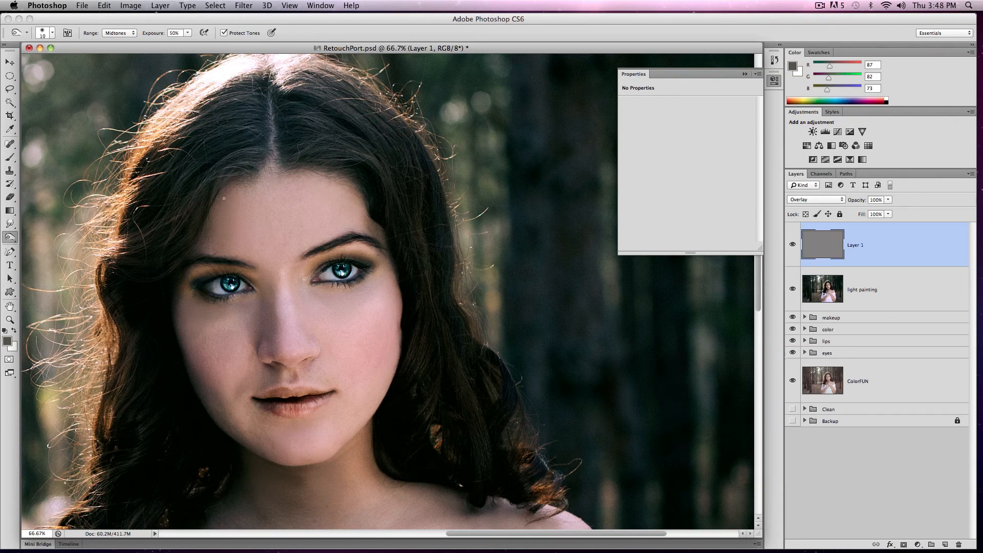
{"action": "key", "text": "bracketright"}
{"action": "key", "text": "bracketright"}
{"action": "key", "text": "bracketright"}
{"action": "left_click_drag", "start_coordinate": [212, 198], "coordinate": [203, 240]}
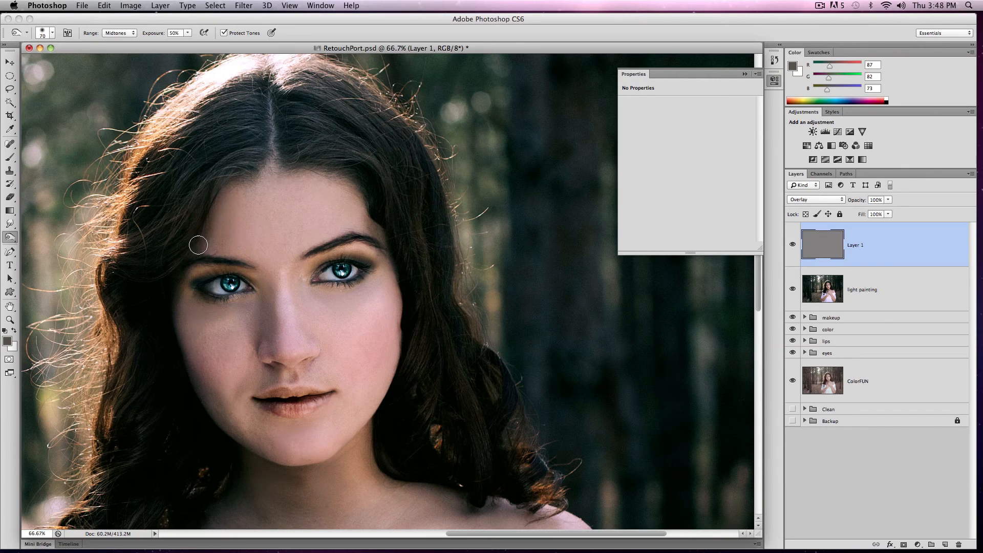
Step: Burn the jawline and the sides of the face at 33% exposure
{"action": "key", "text": "3"}
{"action": "key", "text": "3"}
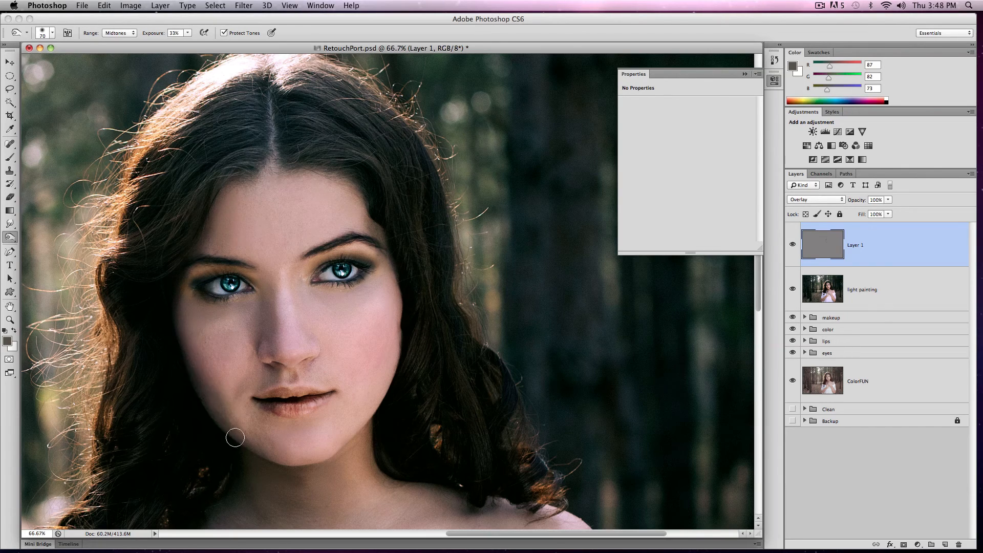
{"action": "mouse_move", "coordinate": [367, 432]}
{"action": "left_mouse_down"}
{"action": "mouse_move", "coordinate": [384, 414]}
{"action": "mouse_move", "coordinate": [372, 429]}
{"action": "mouse_move", "coordinate": [377, 463]}
{"action": "mouse_move", "coordinate": [374, 416]}
{"action": "left_mouse_up"}
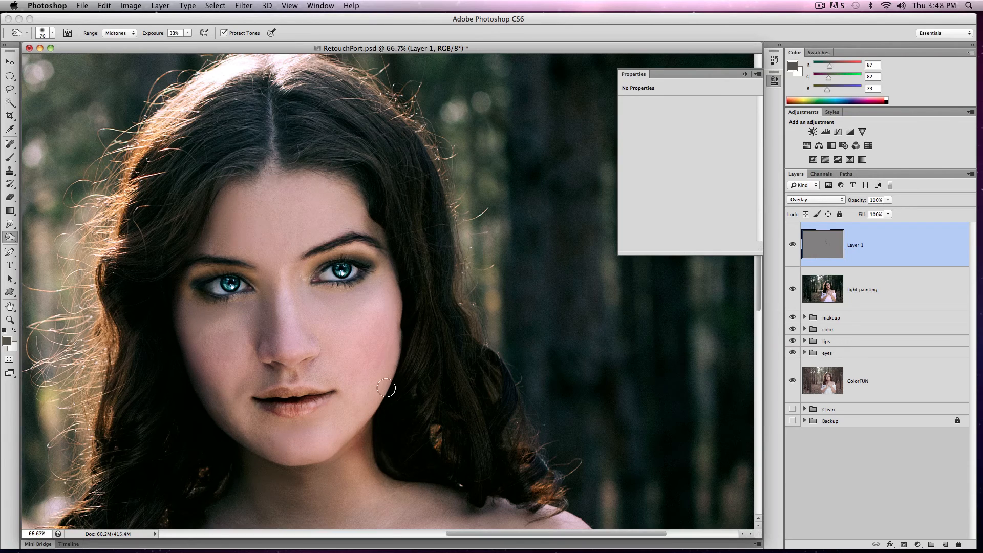
Step: Burn the shadows around the eye and lower the Burn tool's exposure to 10%
{"action": "mouse_move", "coordinate": [313, 281]}
{"action": "left_mouse_down"}
{"action": "mouse_move", "coordinate": [369, 266]}
{"action": "mouse_move", "coordinate": [317, 279]}
{"action": "mouse_move", "coordinate": [351, 266]}
{"action": "left_mouse_up"}
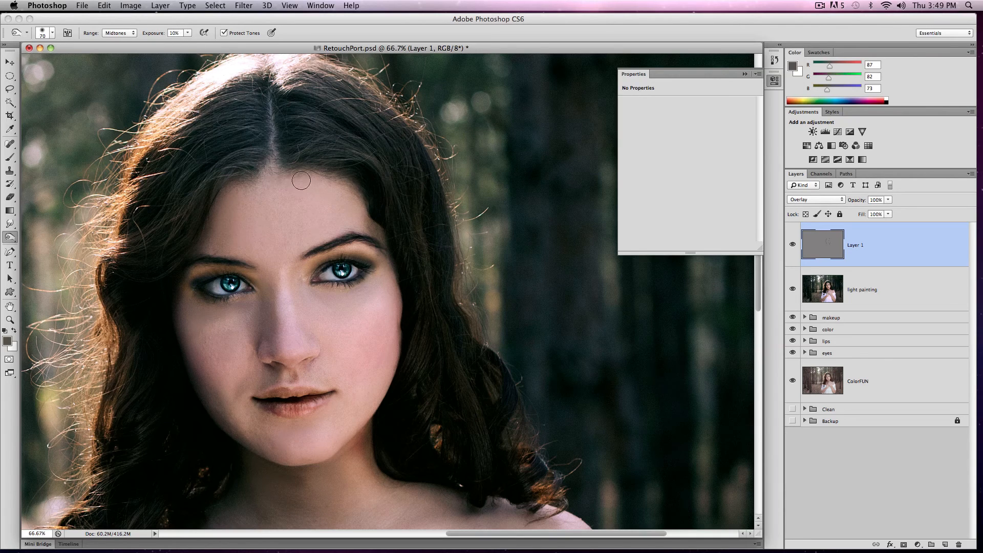
{"action": "key", "text": "4"}
{"action": "key", "text": "1"}
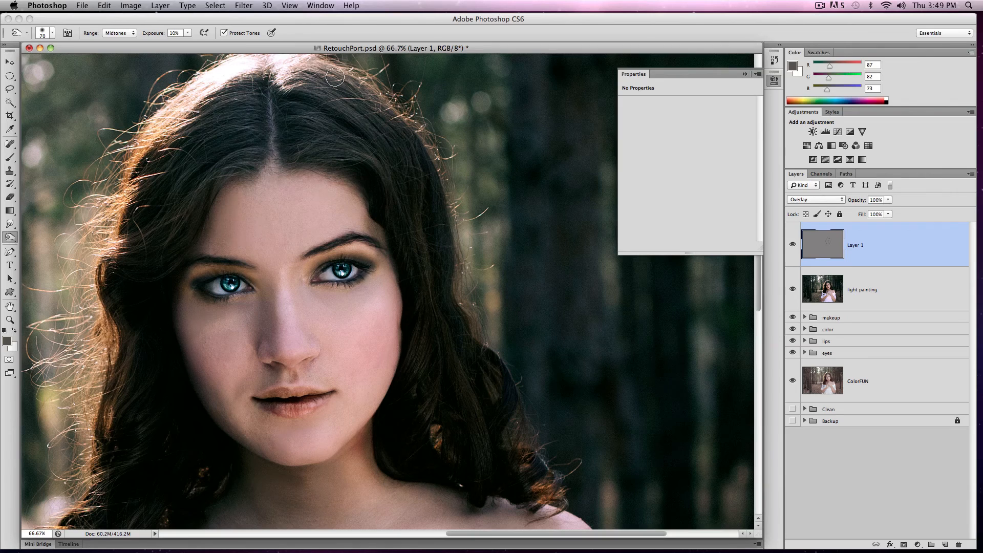
Step: Burn the hair around the parting and above the forehead at 67% exposure to deepen its shadows
{"action": "key", "text": "5"}
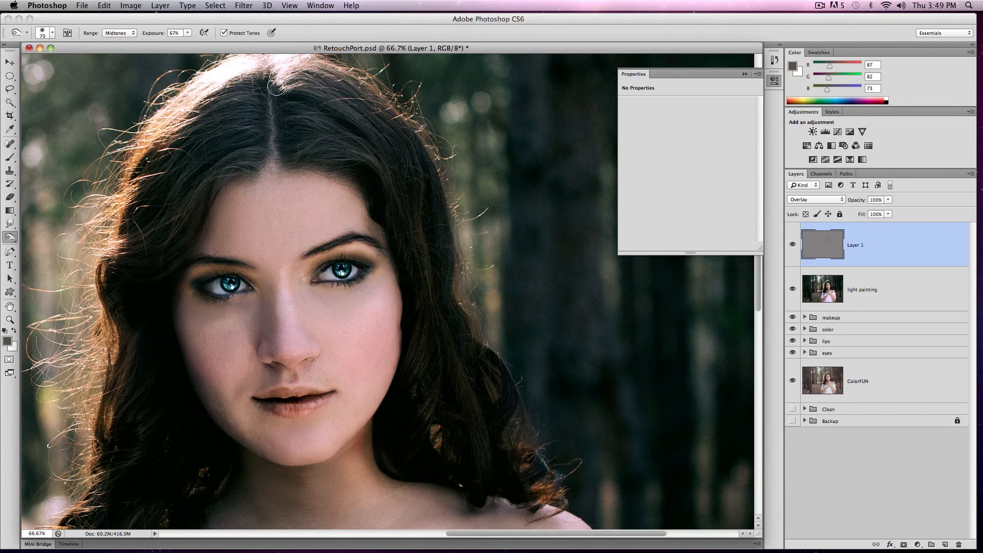
{"action": "key", "text": "6"}
{"action": "key", "text": "7"}
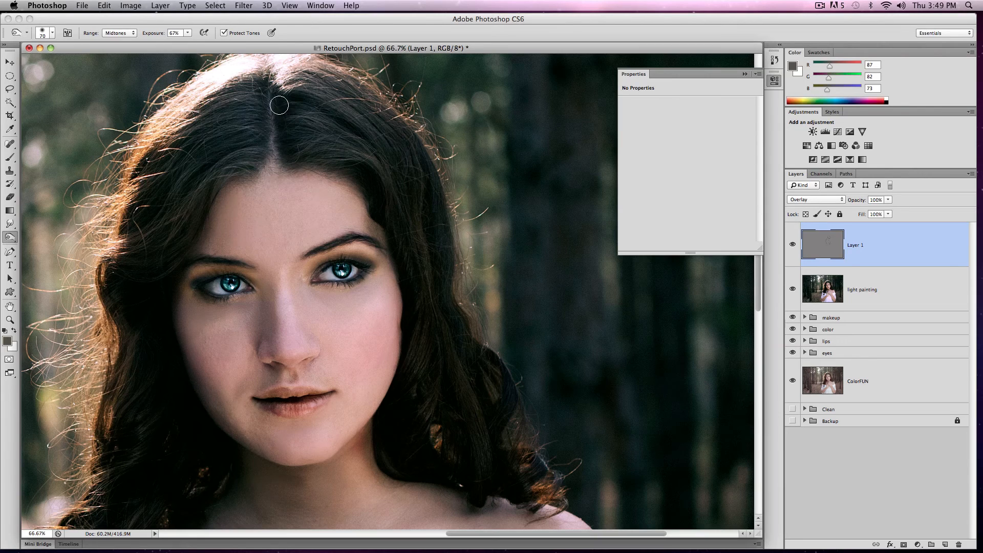
{"action": "mouse_move", "coordinate": [245, 100]}
{"action": "left_mouse_down"}
{"action": "mouse_move", "coordinate": [268, 146]}
{"action": "mouse_move", "coordinate": [247, 172]}
{"action": "mouse_move", "coordinate": [208, 187]}
{"action": "left_mouse_up"}
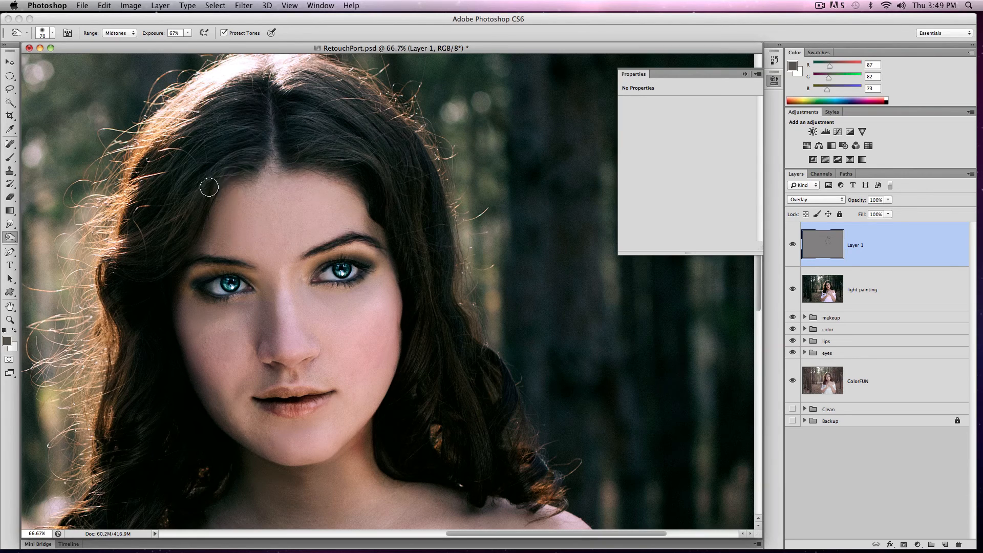
{"action": "left_click_drag", "start_coordinate": [257, 144], "coordinate": [205, 179]}
{"action": "left_click_drag", "start_coordinate": [308, 141], "coordinate": [293, 164]}
{"action": "mouse_move", "coordinate": [273, 76]}
{"action": "left_mouse_down"}
{"action": "mouse_move", "coordinate": [321, 81]}
{"action": "mouse_move", "coordinate": [400, 128]}
{"action": "mouse_move", "coordinate": [388, 110]}
{"action": "mouse_move", "coordinate": [411, 137]}
{"action": "mouse_move", "coordinate": [437, 130]}
{"action": "mouse_move", "coordinate": [455, 334]}
{"action": "mouse_move", "coordinate": [510, 401]}
{"action": "mouse_move", "coordinate": [505, 374]}
{"action": "mouse_move", "coordinate": [505, 414]}
{"action": "mouse_move", "coordinate": [516, 389]}
{"action": "mouse_move", "coordinate": [540, 391]}
{"action": "mouse_move", "coordinate": [483, 447]}
{"action": "left_mouse_up"}
Step: Try to burn the shadow along the collarbone at 30% exposure
{"action": "left_click_drag", "start_coordinate": [174, 447], "coordinate": [192, 234]}
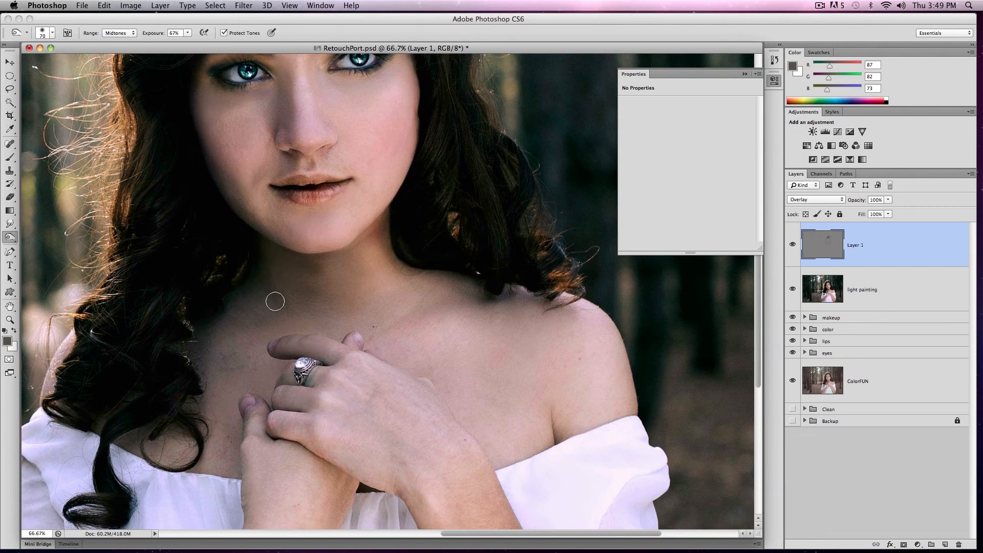
{"action": "key", "text": "3"}
{"action": "mouse_move", "coordinate": [395, 325]}
{"action": "left_mouse_down"}
{"action": "mouse_move", "coordinate": [462, 304]}
{"action": "mouse_move", "coordinate": [457, 311]}
{"action": "left_mouse_up"}
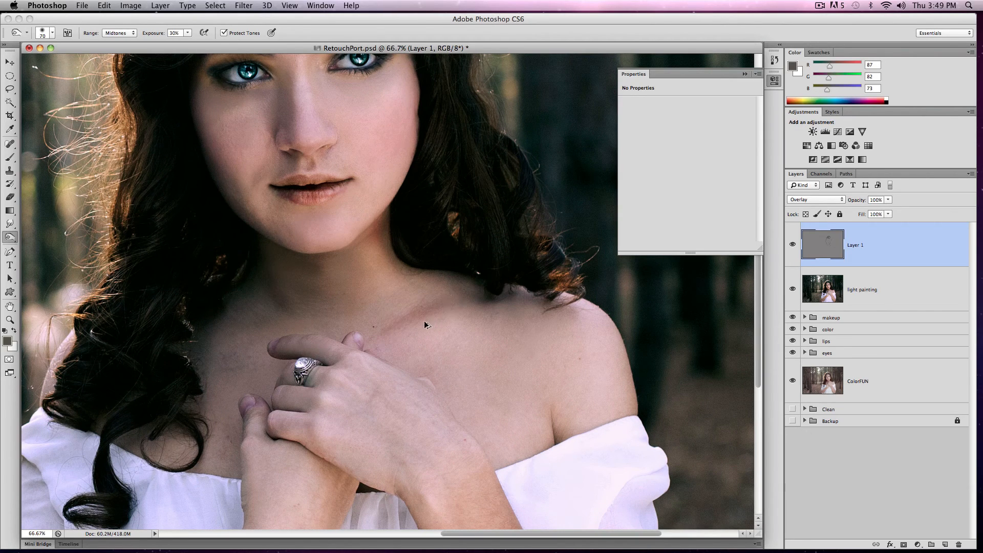
{"action": "key", "text": "super+z"}
Step: Burn the shadows on the chest, the dress neckline and the hands at 10% exposure
{"action": "key", "text": "1"}
{"action": "left_click_drag", "start_coordinate": [271, 349], "coordinate": [337, 370]}
{"action": "left_click_drag", "start_coordinate": [141, 448], "coordinate": [171, 461]}
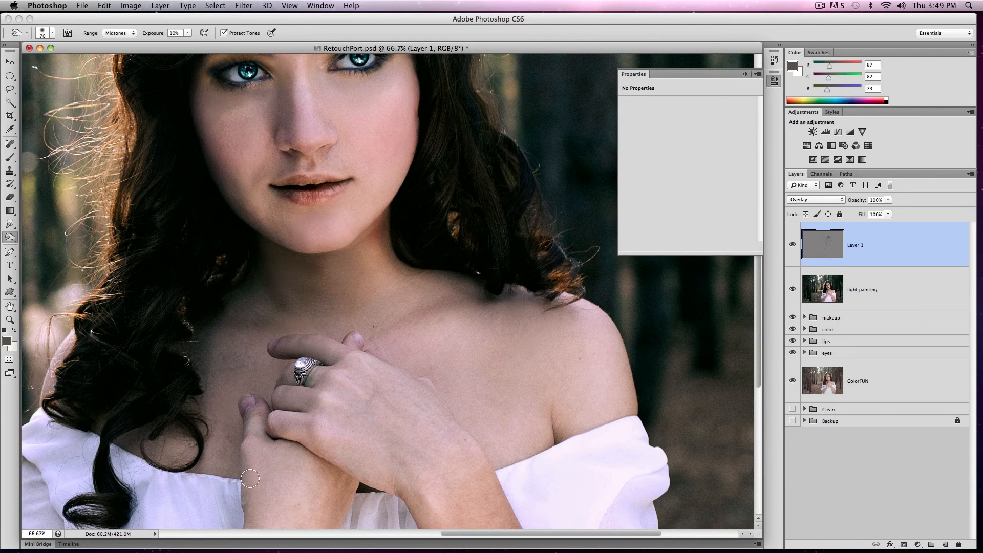
{"action": "mouse_move", "coordinate": [336, 475]}
{"action": "left_mouse_down"}
{"action": "mouse_move", "coordinate": [348, 483]}
{"action": "mouse_move", "coordinate": [337, 528]}
{"action": "left_mouse_up"}
{"action": "left_click_drag", "start_coordinate": [308, 452], "coordinate": [329, 463]}
Step: Dodge the highlights under the eyes and on the nose, lips, hair and ring at 20% exposure
{"action": "scroll", "coordinate": [369, 244], "scroll_direction": "up", "scroll_amount": 10}
{"action": "scroll", "coordinate": [370, 244], "scroll_direction": "left", "scroll_amount": 4}
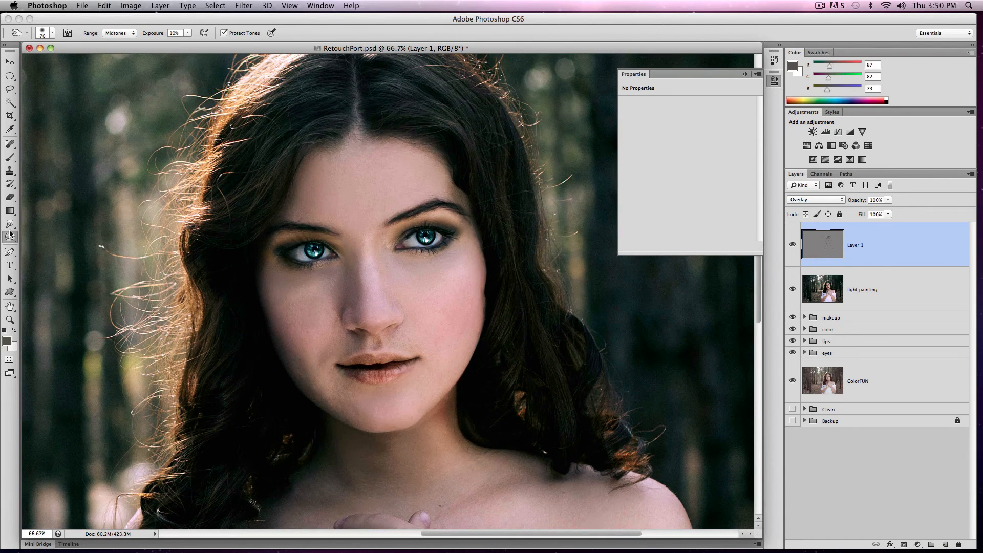
{"action": "left_click_drag", "start_coordinate": [10, 237], "coordinate": [41, 239]}
{"action": "key", "text": "2"}
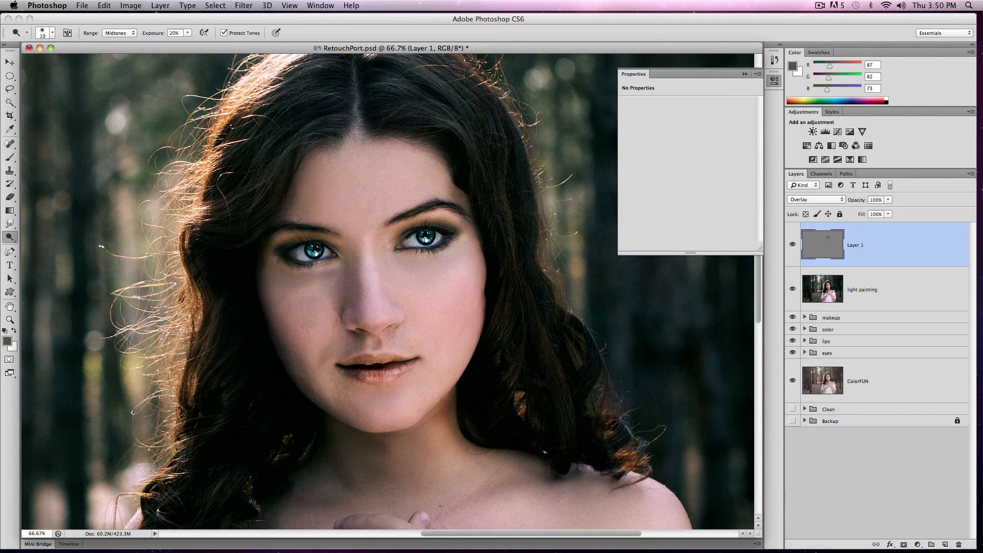
{"action": "scroll", "coordinate": [395, 365], "scroll_direction": "down", "scroll_amount": 10}
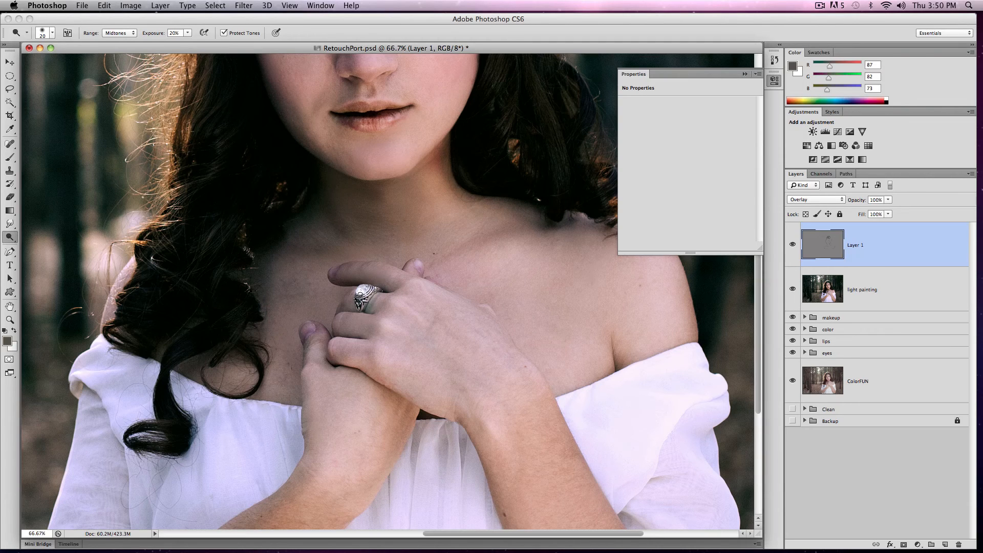
{"action": "scroll", "coordinate": [381, 297], "scroll_direction": "down", "scroll_amount": 10}
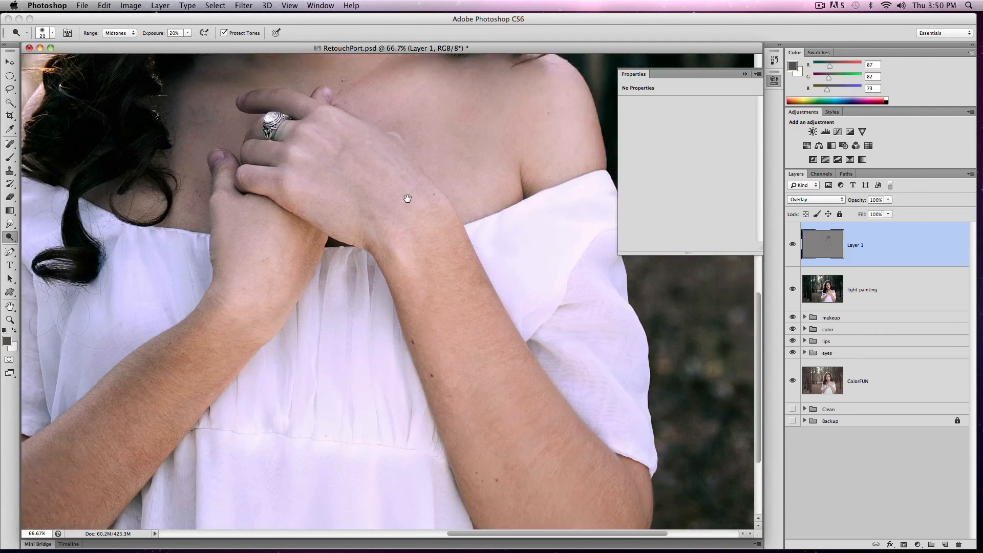
Step: Compare the whole photo with and without the dodge and burn layer at 16.67% zoom
{"action": "scroll", "coordinate": [547, 336], "scroll_direction": "right", "scroll_amount": 2}
{"action": "key", "text": "z"}
{"action": "left_click", "coordinate": [439, 316], "text": "alt"}
{"action": "left_click", "coordinate": [445, 318], "text": "alt"}
{"action": "left_click", "coordinate": [454, 320], "text": "alt"}
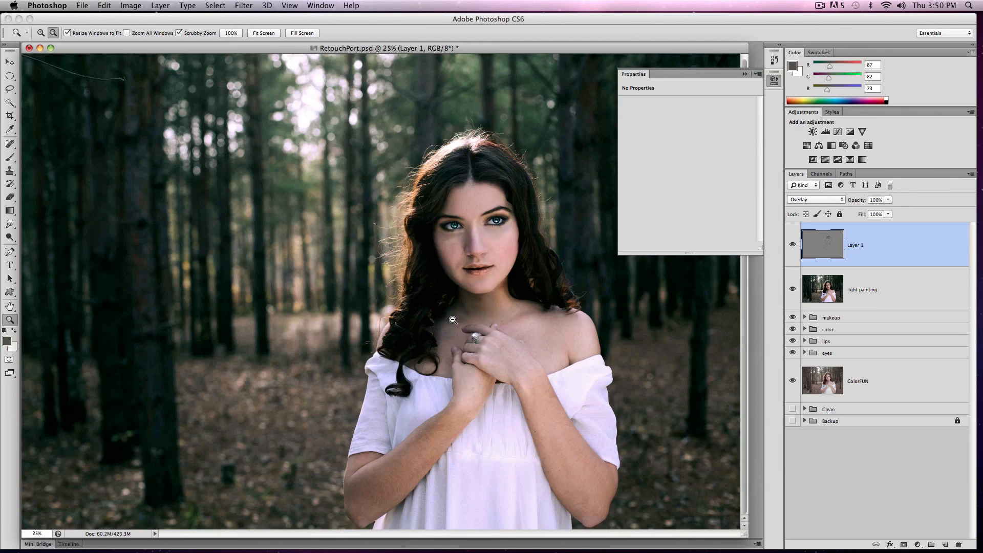
{"action": "left_click", "coordinate": [527, 310], "text": "alt"}
{"action": "left_click", "coordinate": [793, 246]}
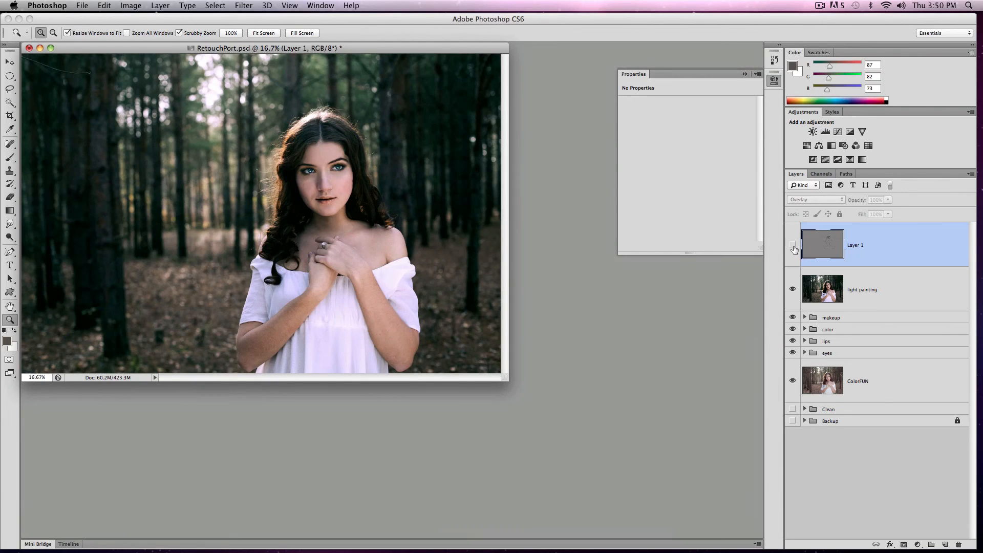
{"action": "left_click", "coordinate": [793, 249]}
{"action": "left_click", "coordinate": [793, 250]}
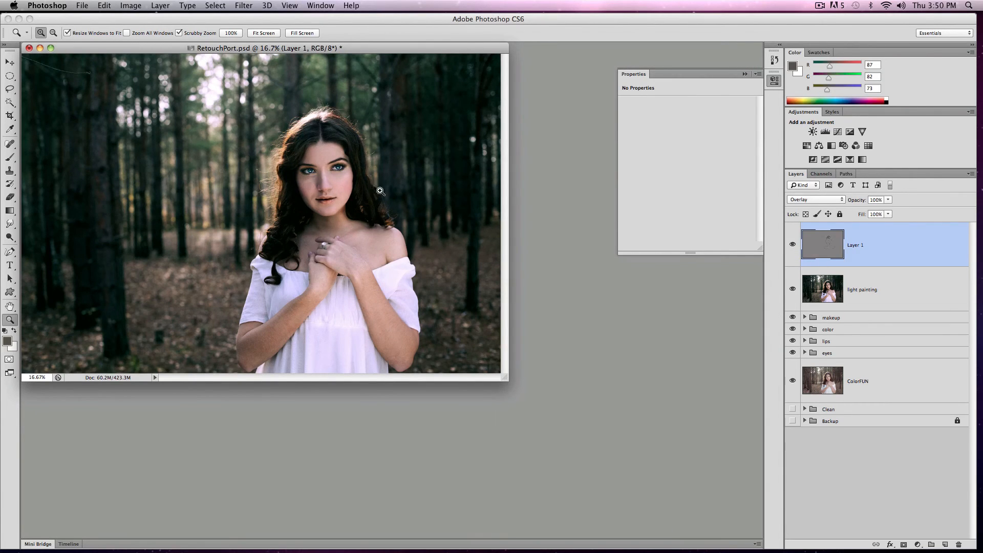
Step: Set the gray layer's blend mode to Normal to inspect its dodge and burn strokes at 50% zoom
{"action": "left_click", "coordinate": [317, 205]}
{"action": "left_click", "coordinate": [519, 286]}
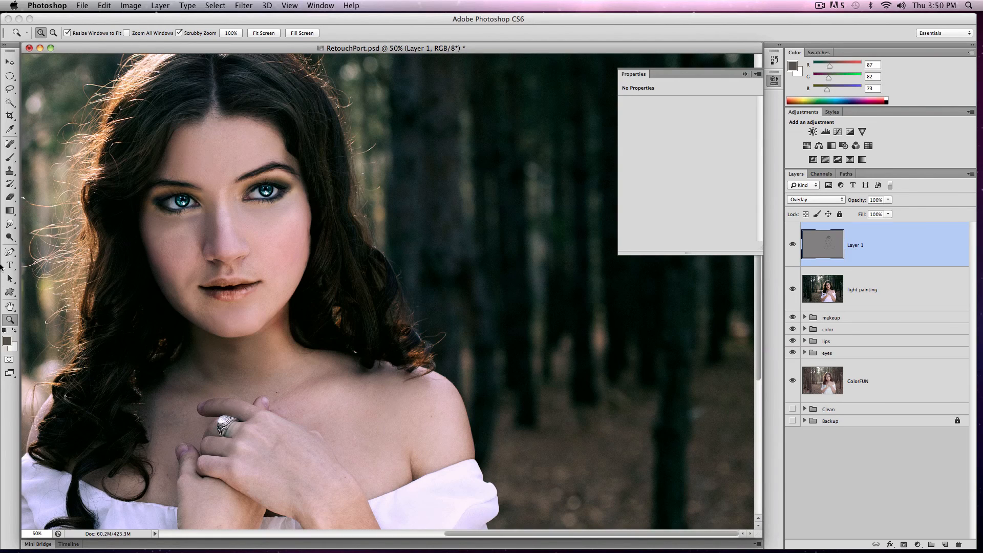
{"action": "left_click", "coordinate": [7, 238]}
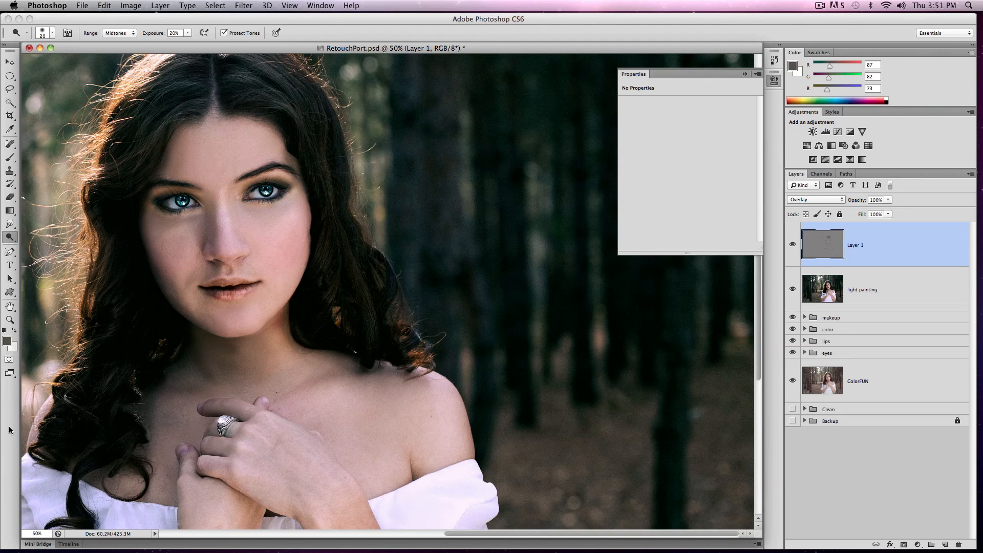
{"action": "left_click", "coordinate": [820, 200]}
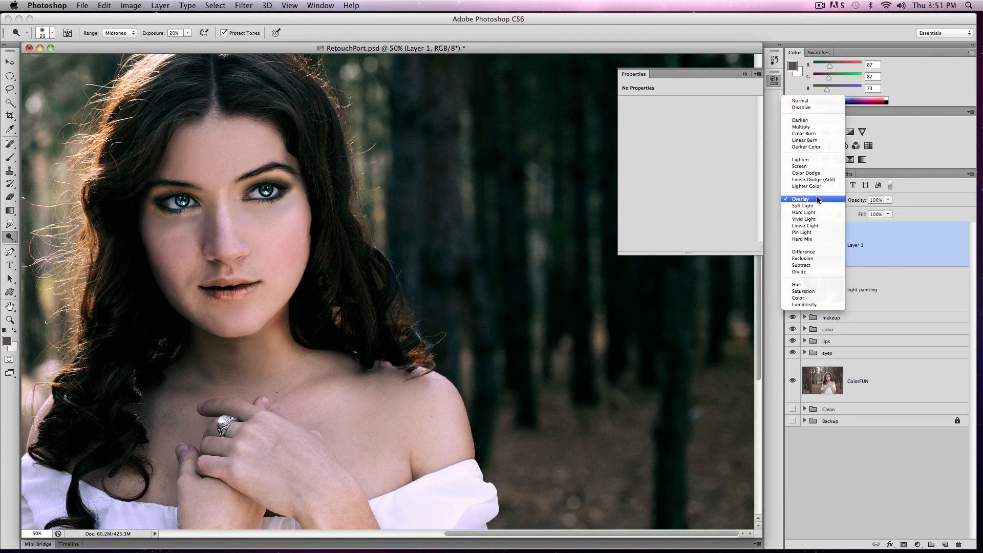
{"action": "left_click", "coordinate": [809, 100]}
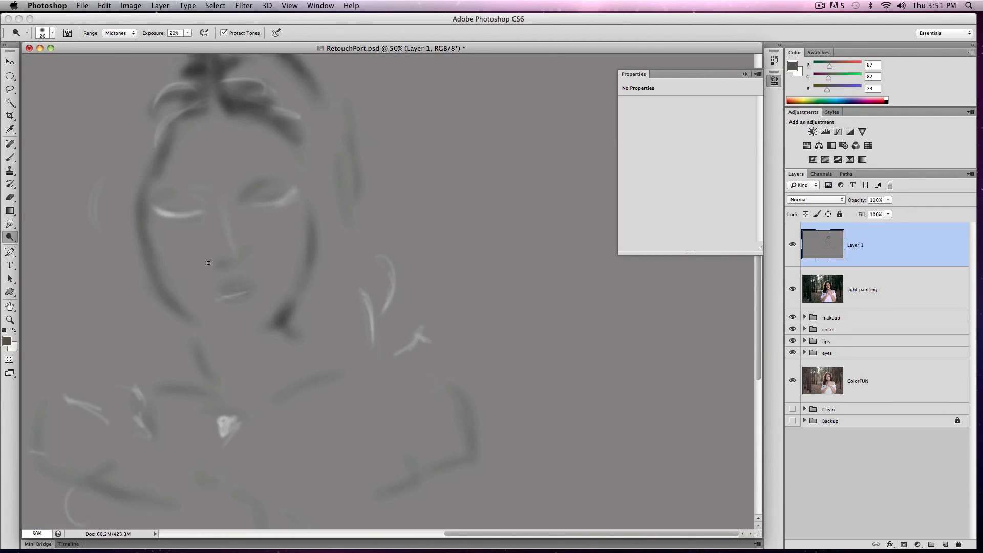
Step: Restore the gray dodge and burn layer's blend mode to Overlay and check the whole photo at 16.67% zoom
{"action": "left_click", "coordinate": [809, 200]}
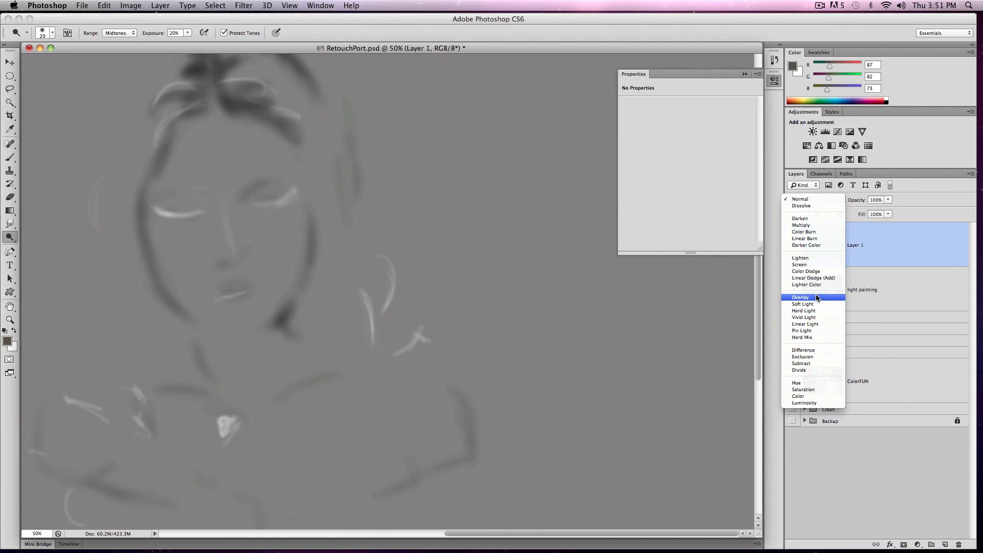
{"action": "left_click", "coordinate": [818, 298]}
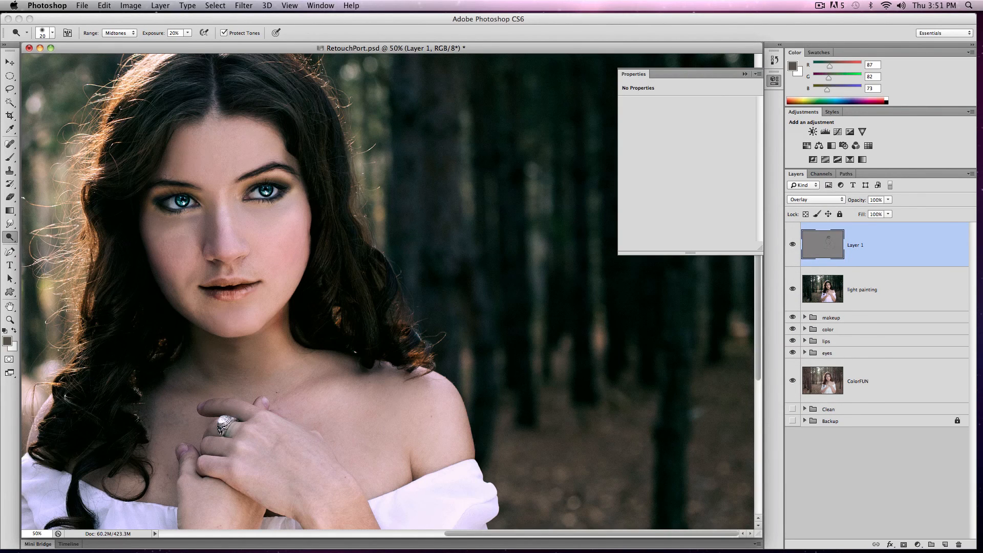
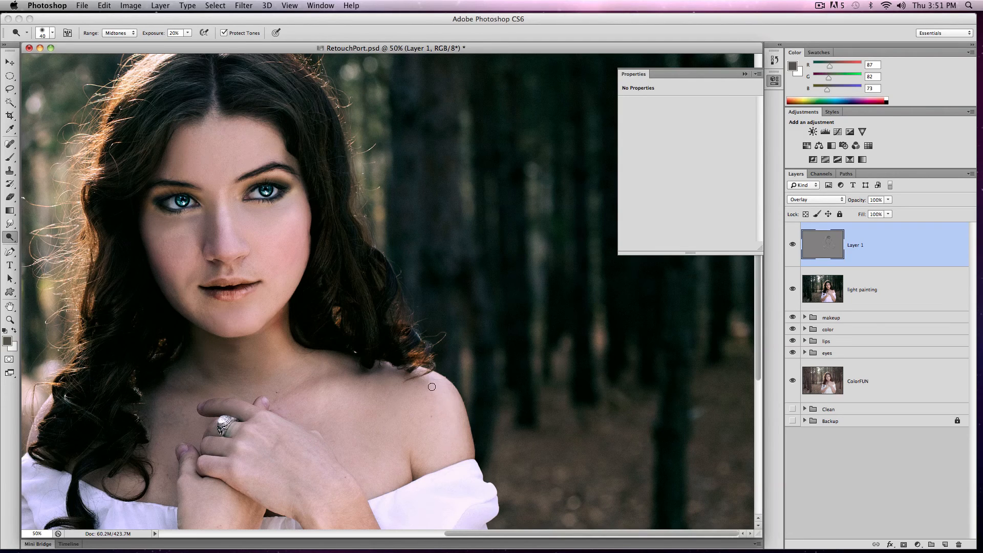
{"action": "key", "text": "z"}
{"action": "left_click", "coordinate": [390, 336], "text": "alt"}
{"action": "left_click", "coordinate": [390, 335], "text": "alt"}
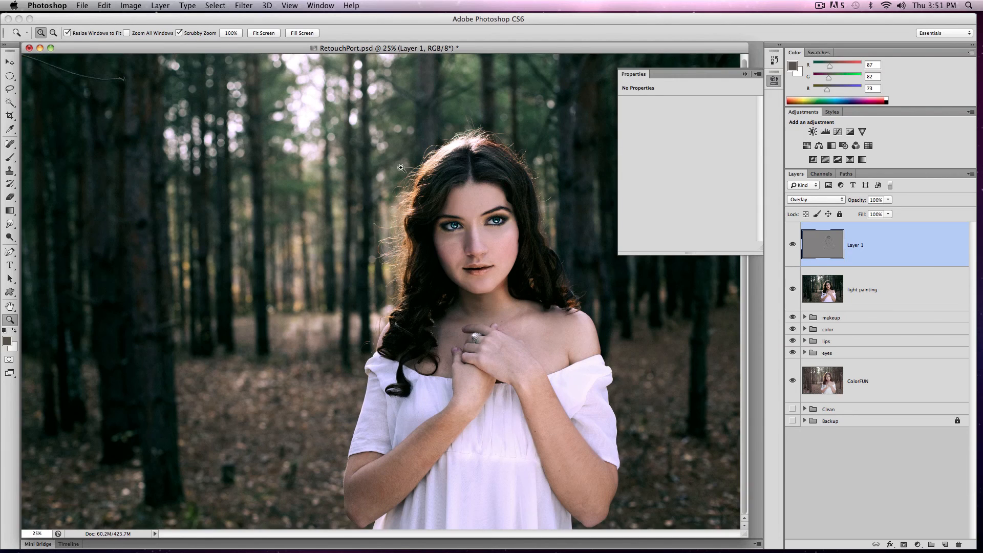
{"action": "left_click", "coordinate": [451, 314], "text": "alt"}
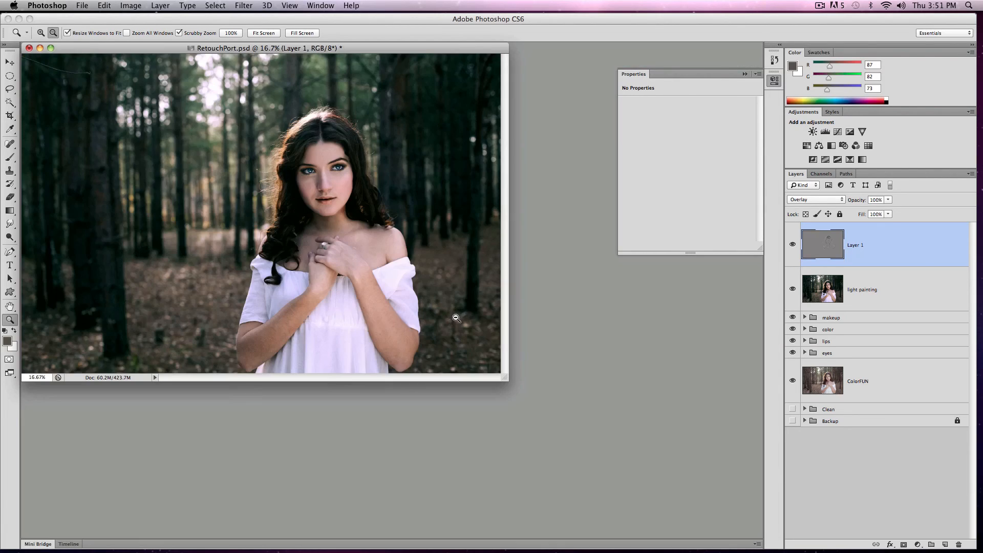
Step: Rename the gray Overlay layer as dodgeburn
{"action": "double_click", "coordinate": [855, 246]}
{"action": "type", "text": "dodgeburn"}
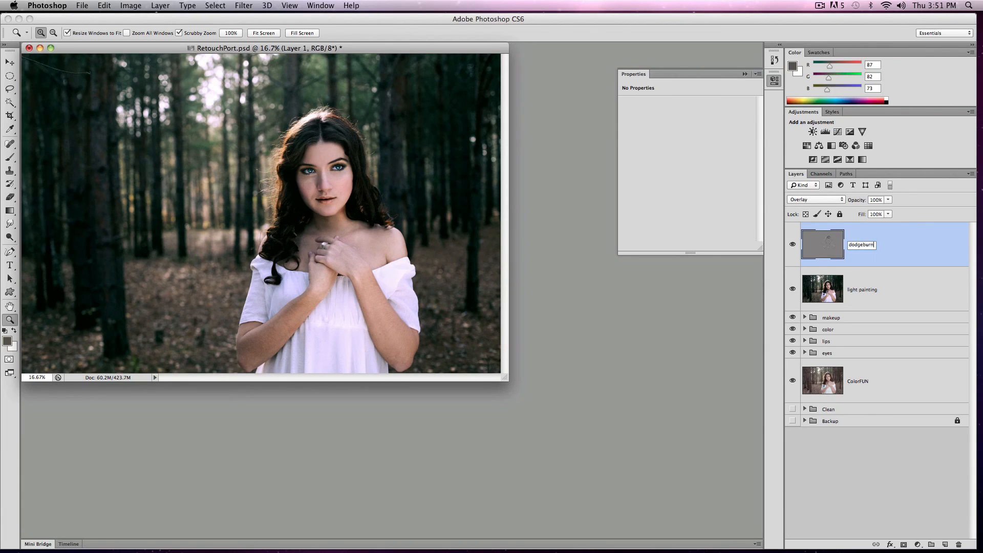
{"action": "key", "text": "Return"}
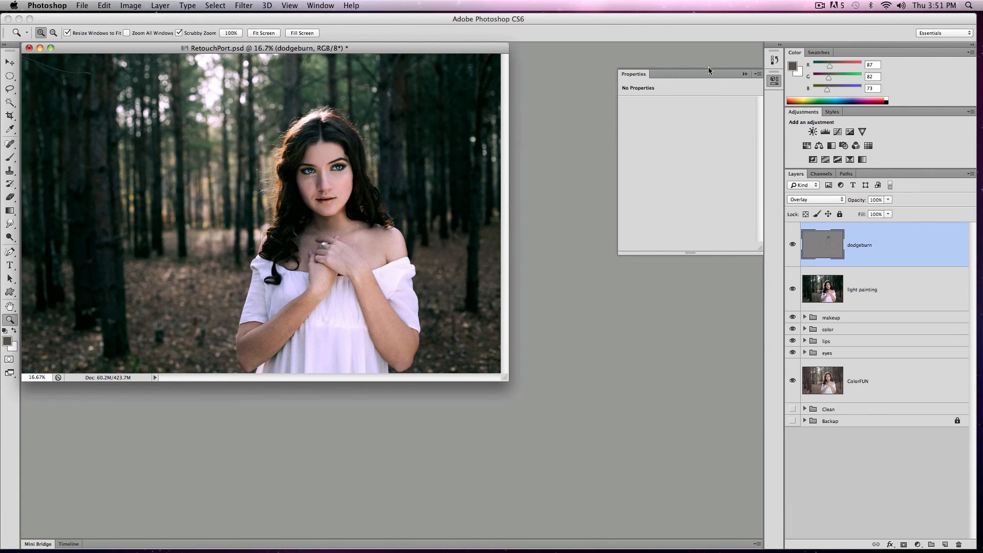
Step: Stamp all visible layers into a new merged layer and group the dodgeburn and light painting layers
{"action": "key", "text": "super+alt+shift+e"}
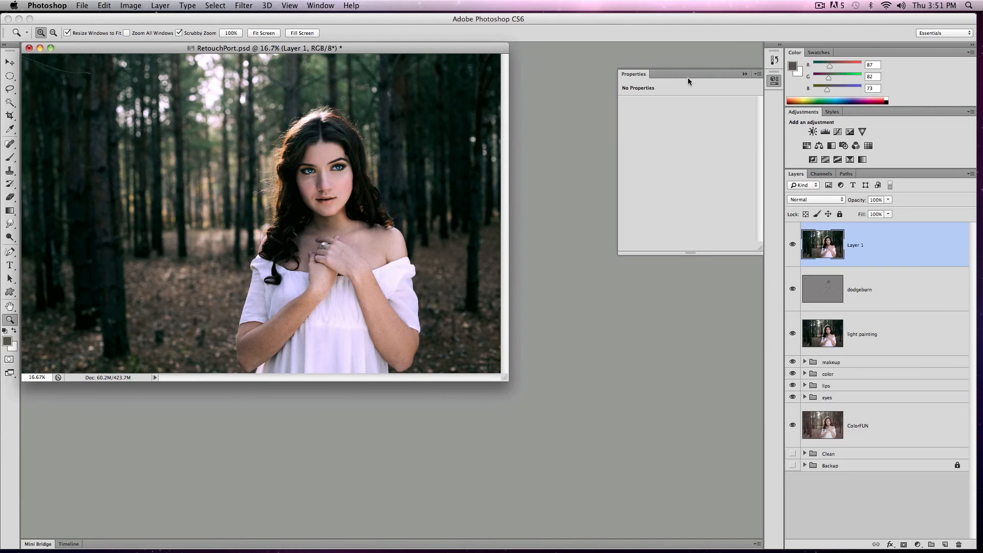
{"action": "left_click", "coordinate": [868, 297]}
{"action": "left_click", "coordinate": [903, 351], "text": "shift"}
{"action": "mouse_move", "coordinate": [903, 350]}
{"action": "left_mouse_down"}
{"action": "mouse_move", "coordinate": [907, 515]}
{"action": "mouse_move", "coordinate": [932, 544]}
{"action": "left_mouse_up"}
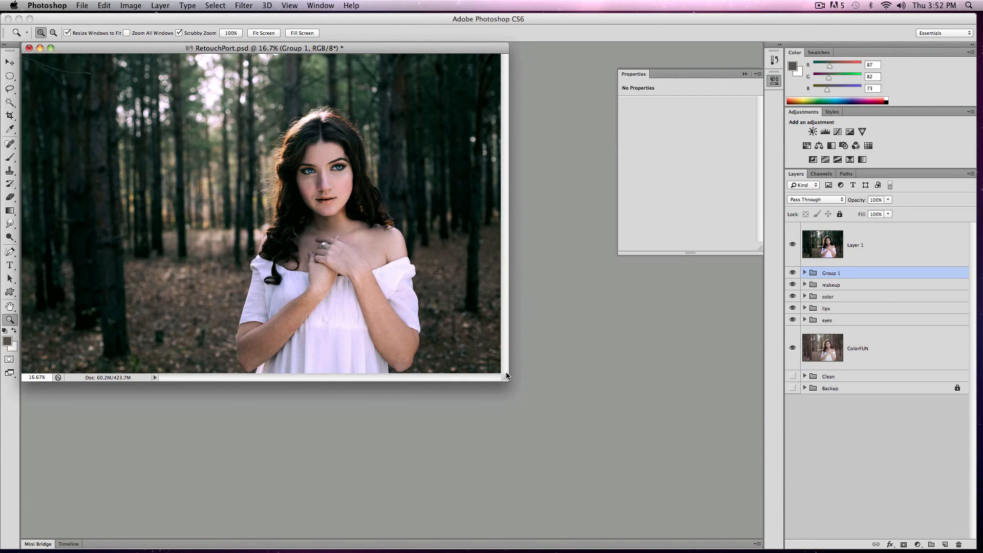
Step: Enlarge the document window and rename the merged top layer as light
{"action": "left_click_drag", "start_coordinate": [512, 385], "coordinate": [589, 445]}
{"action": "double_click", "coordinate": [856, 246]}
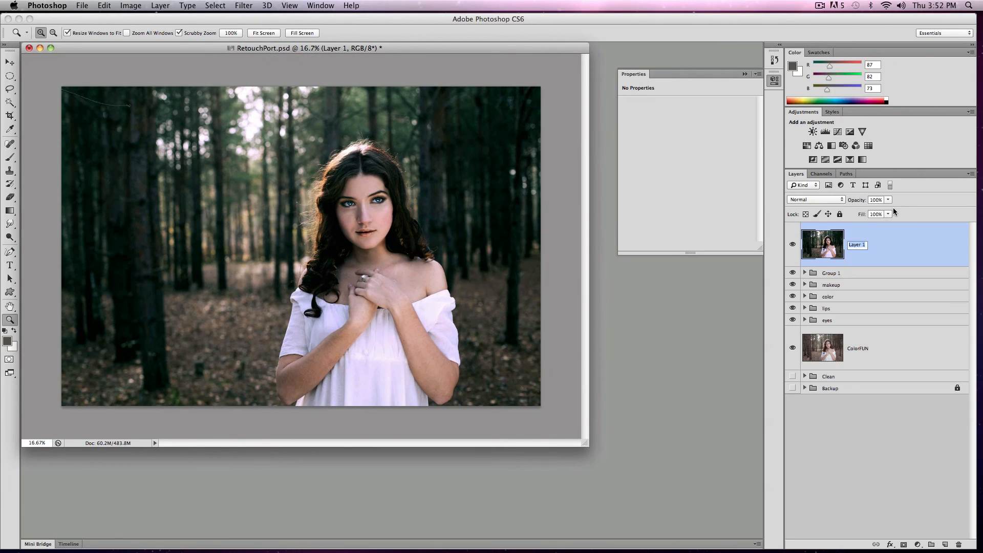
{"action": "key", "text": "Return"}
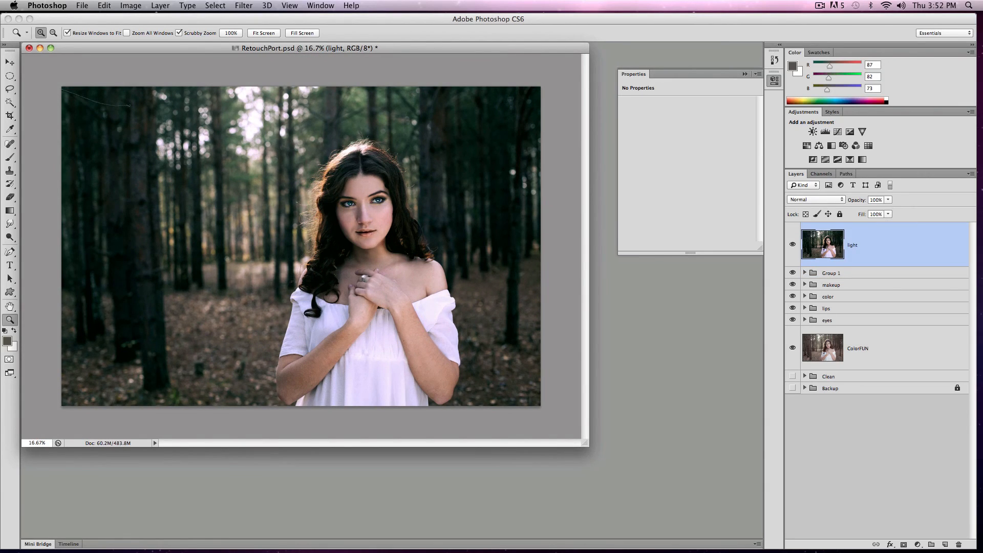
Step: Try to open the Lighting Effects filter on the light layer
{"action": "left_click", "coordinate": [244, 5]}
{"action": "mouse_move", "coordinate": [293, 167]}
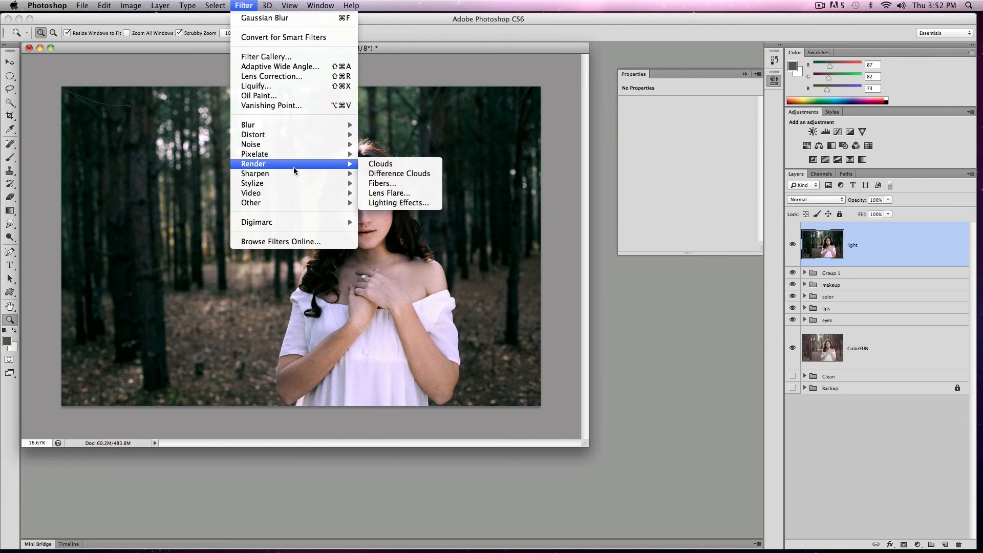
{"action": "left_click", "coordinate": [400, 202]}
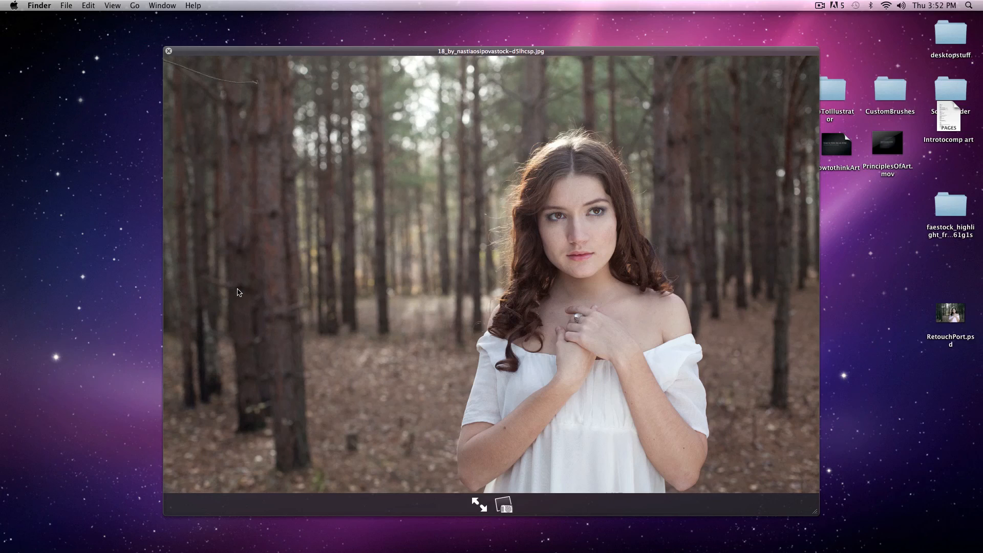
Step: Close the original photo's preview, reopen Photoshop and decline to send the crash report
{"action": "key", "text": "space"}
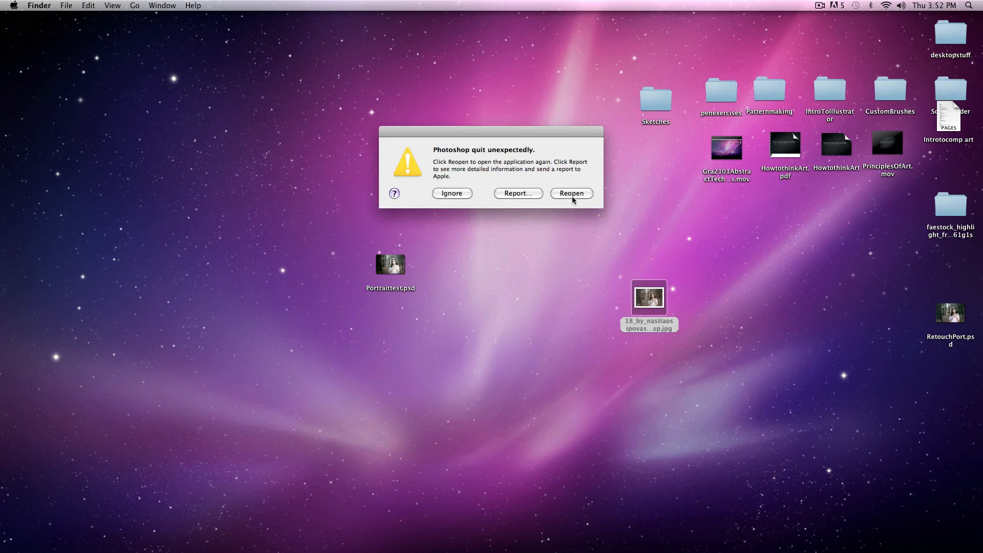
{"action": "left_click", "coordinate": [572, 194]}
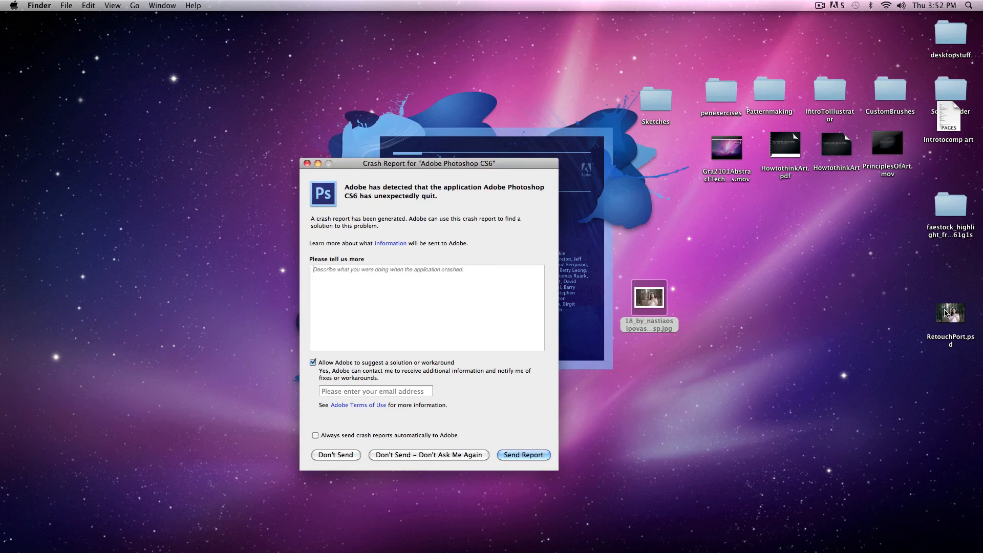
{"action": "left_click", "coordinate": [334, 456]}
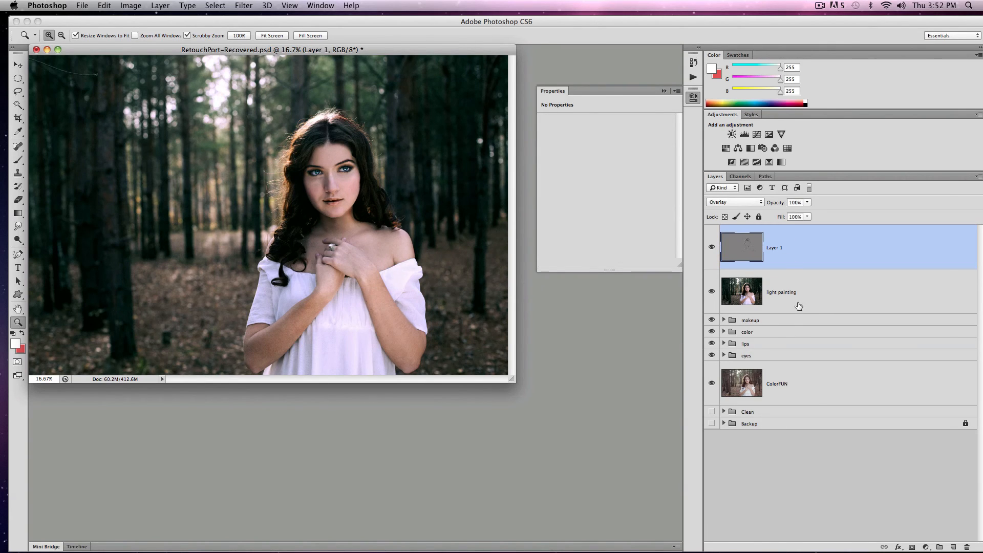
Step: Stamp all visible layers of the recovered file into a new merged layer above the gray Overlay layer
{"action": "left_click", "coordinate": [801, 324]}
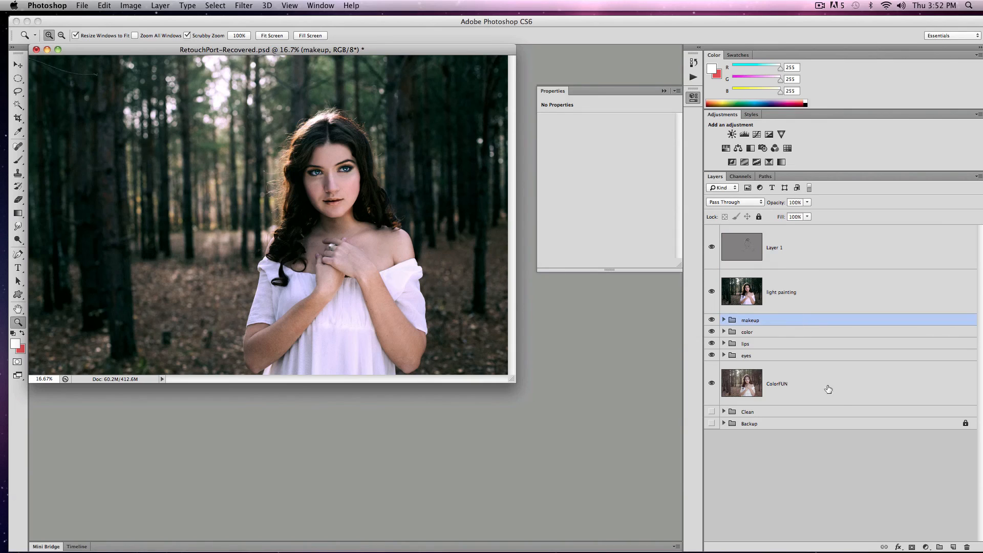
{"action": "left_click", "coordinate": [800, 258]}
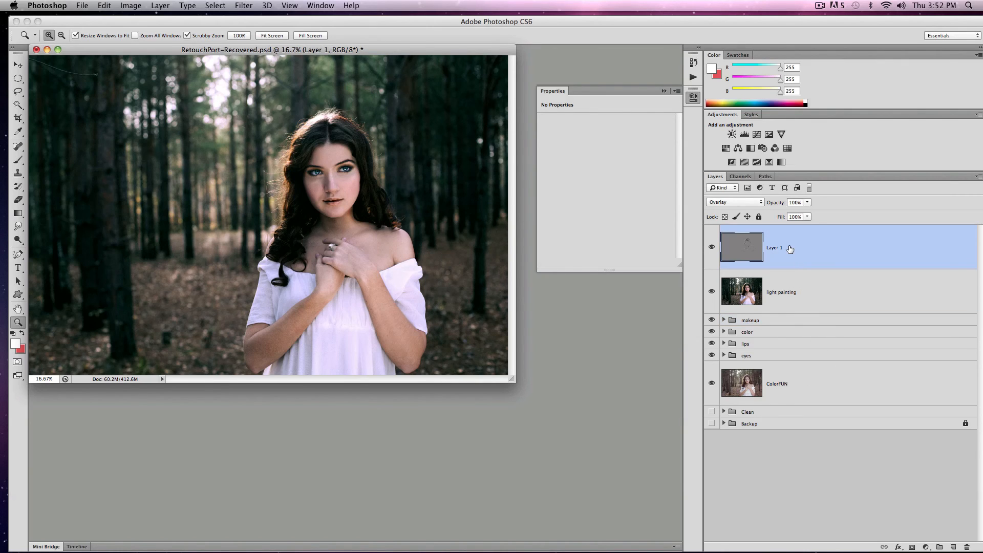
{"action": "key", "text": "super+alt+shift+e"}
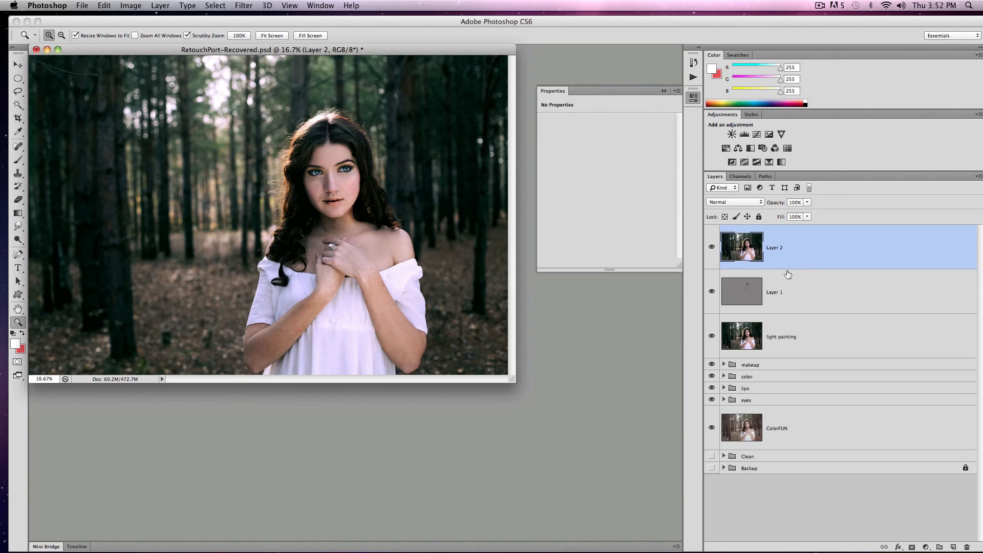
Step: Delete every layer and group between the merged top layer and the Backup group
{"action": "left_click", "coordinate": [838, 299]}
{"action": "left_click", "coordinate": [825, 467], "text": "shift"}
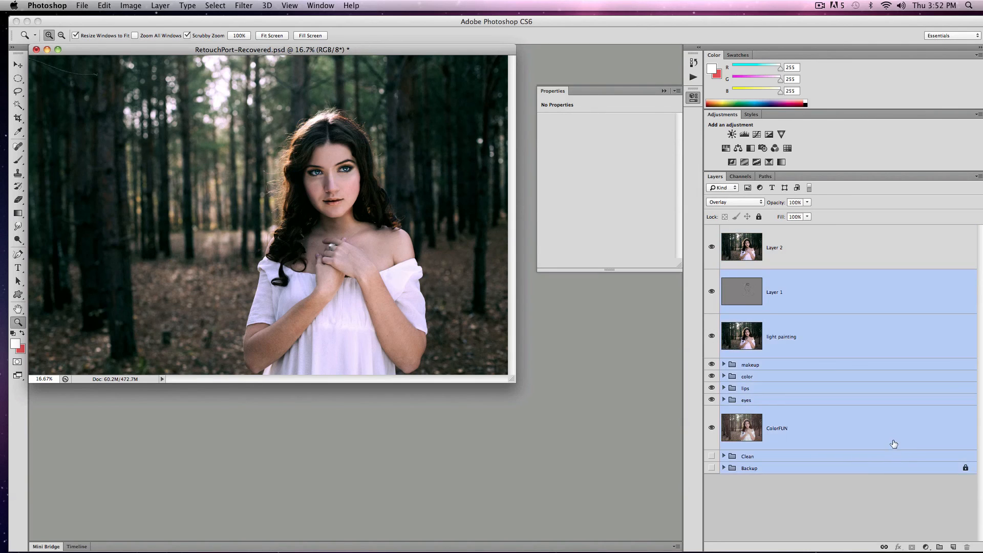
{"action": "left_click_drag", "start_coordinate": [893, 446], "coordinate": [940, 484]}
{"action": "left_click", "coordinate": [925, 456]}
{"action": "left_click", "coordinate": [829, 287], "text": "shift"}
{"action": "left_click_drag", "start_coordinate": [928, 393], "coordinate": [967, 546]}
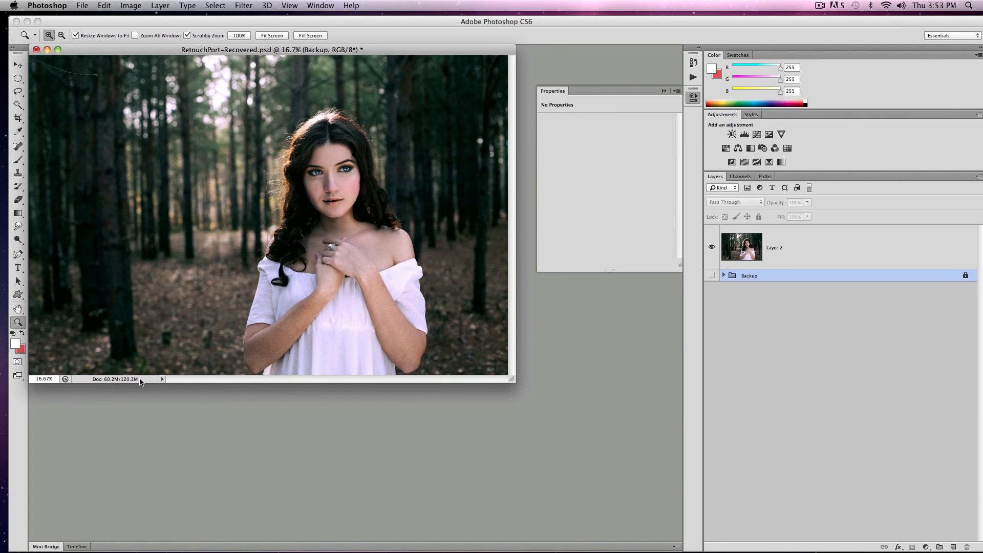
Step: Enlarge the document window and save the file on the Desktop as RetouchPortPart2.psd with Maximize Compatibility on
{"action": "left_click_drag", "start_coordinate": [512, 380], "coordinate": [665, 533]}
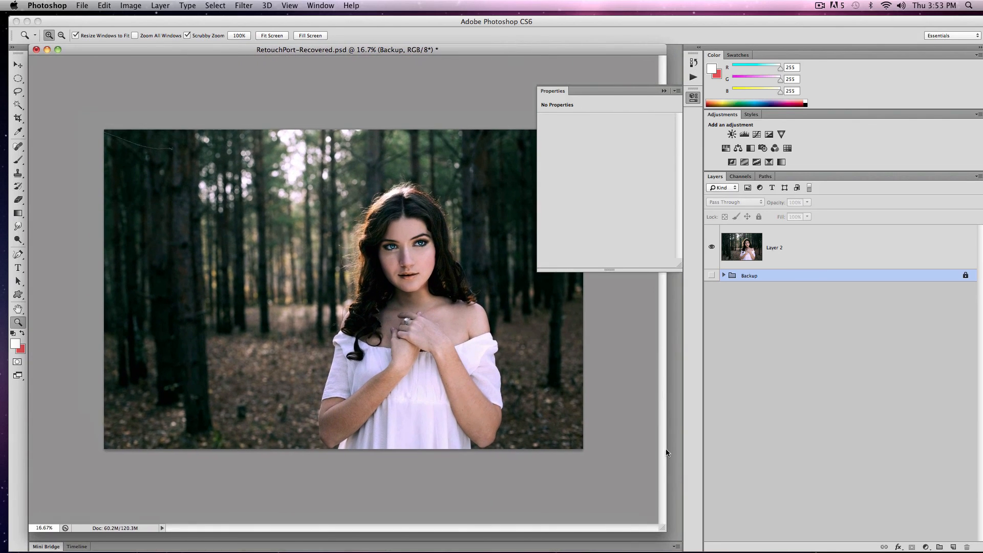
{"action": "left_click", "coordinate": [105, 6]}
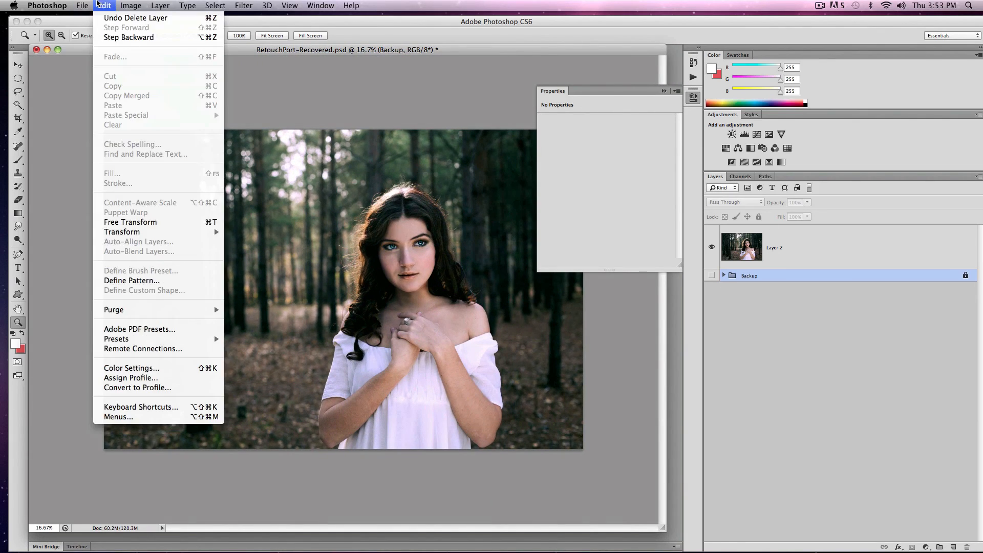
{"action": "left_click", "coordinate": [108, 4]}
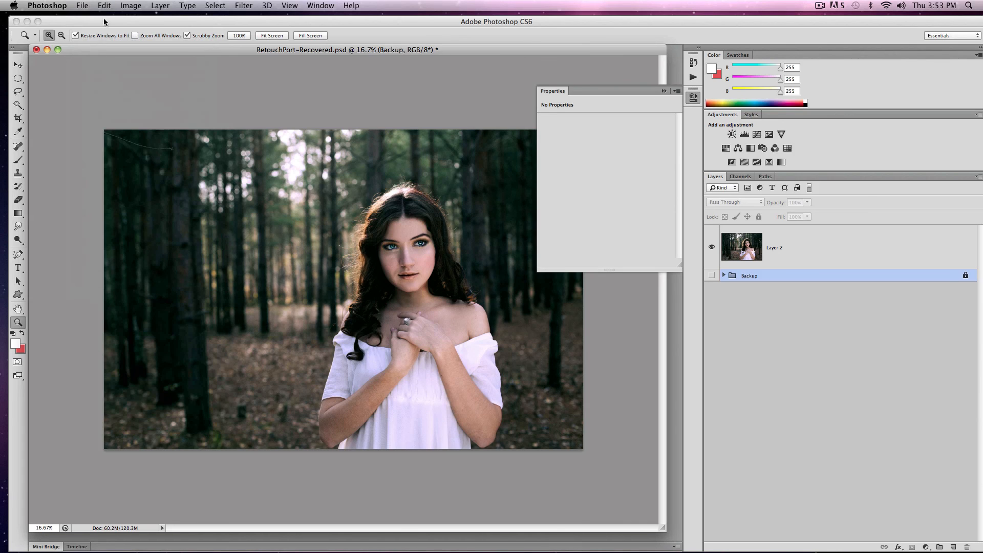
{"action": "left_click", "coordinate": [82, 5]}
{"action": "left_click", "coordinate": [114, 126]}
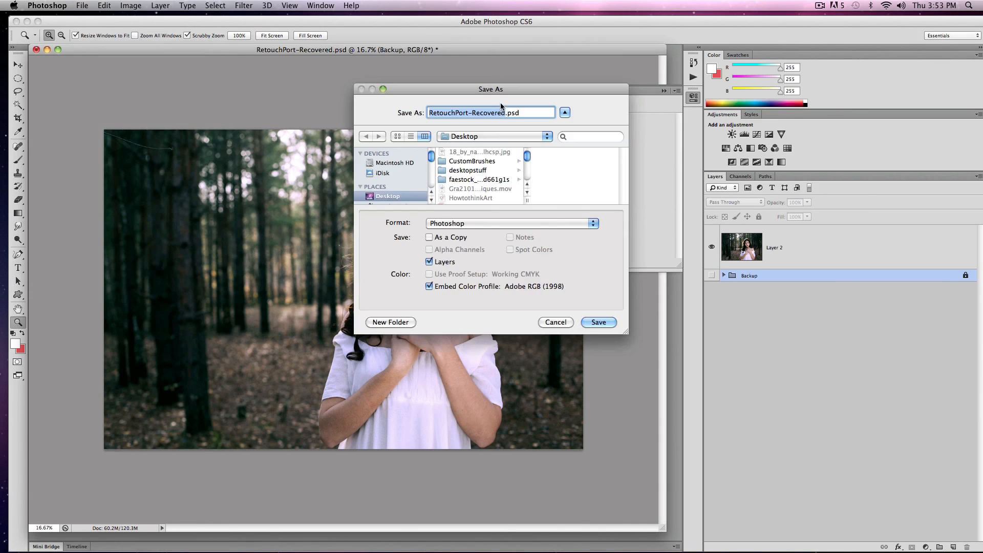
{"action": "left_click", "coordinate": [509, 112]}
{"action": "left_click_drag", "start_coordinate": [467, 113], "coordinate": [505, 113]}
{"action": "type", "text": "Part2"}
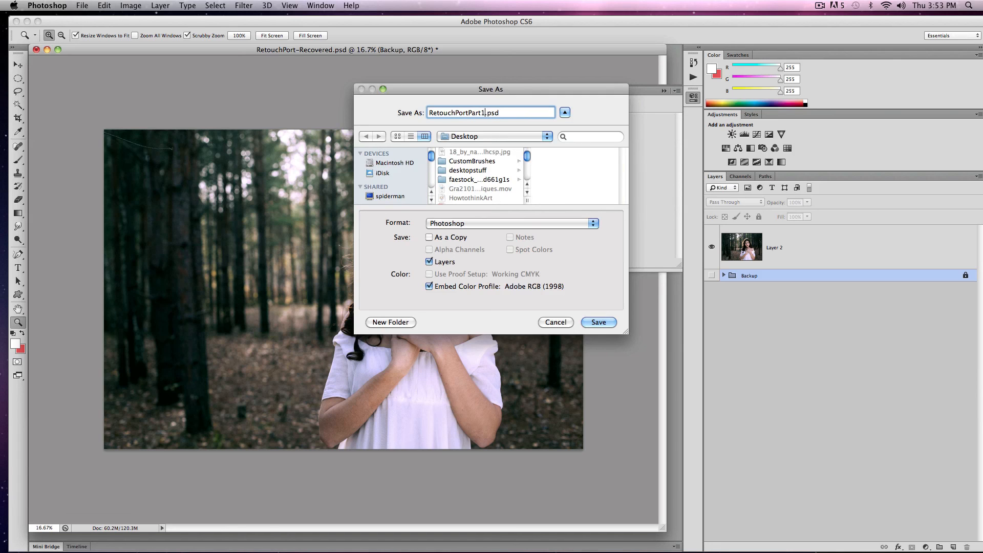
{"action": "key", "text": "Return"}
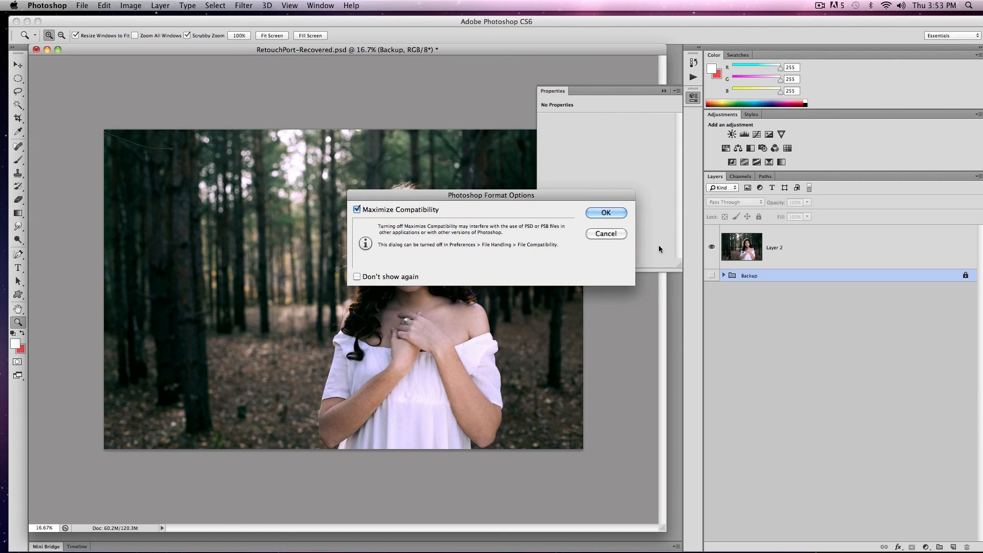
{"action": "left_click", "coordinate": [616, 213]}
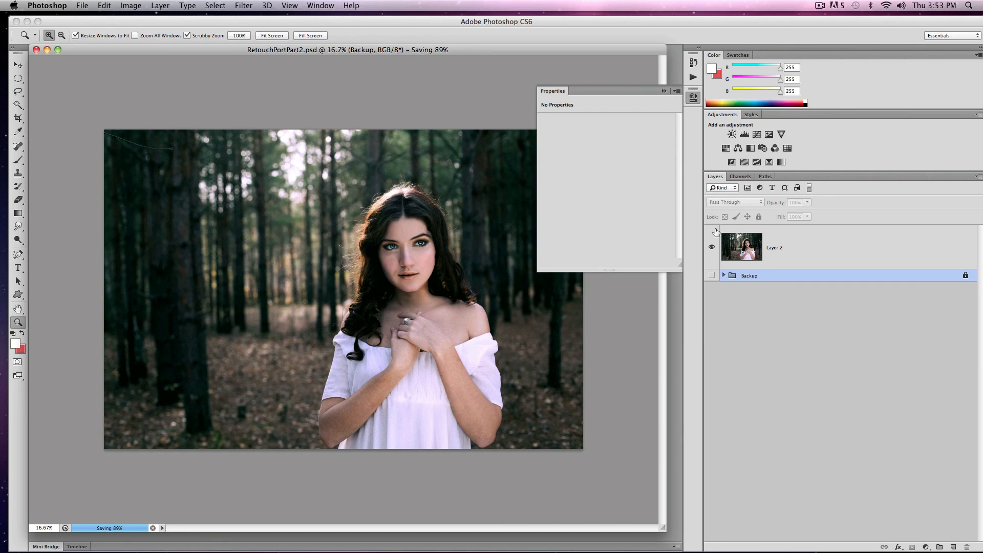
Step: Open the Lighting Effects filter on the merged photo layer
{"action": "left_click", "coordinate": [216, 3]}
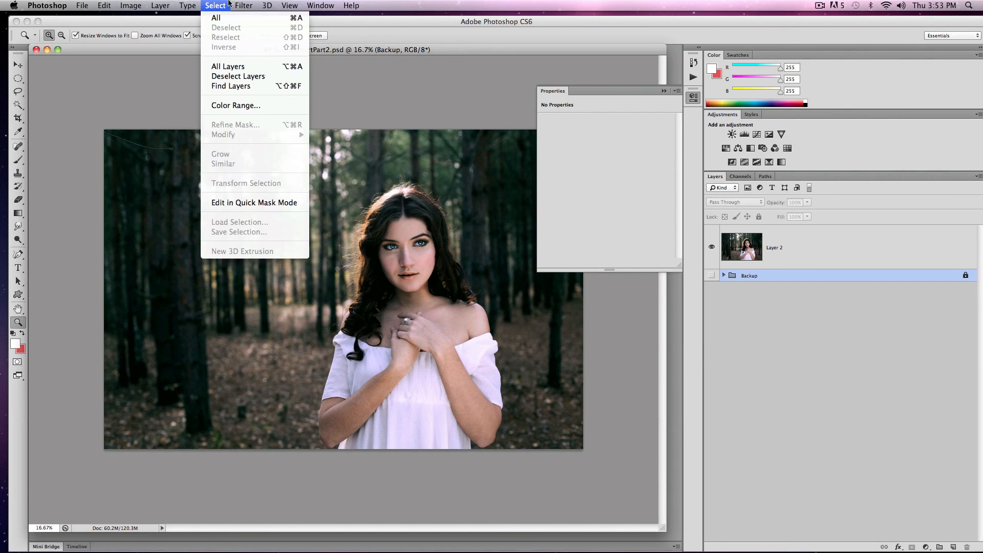
{"action": "left_click", "coordinate": [287, 3]}
{"action": "left_click", "coordinate": [761, 252]}
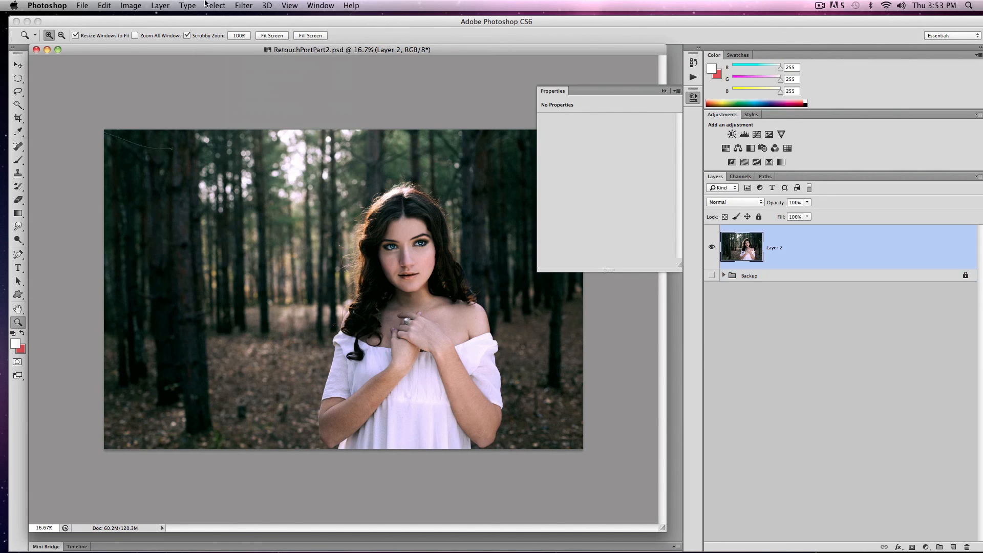
{"action": "left_click", "coordinate": [215, 5]}
{"action": "mouse_move", "coordinate": [243, 5]}
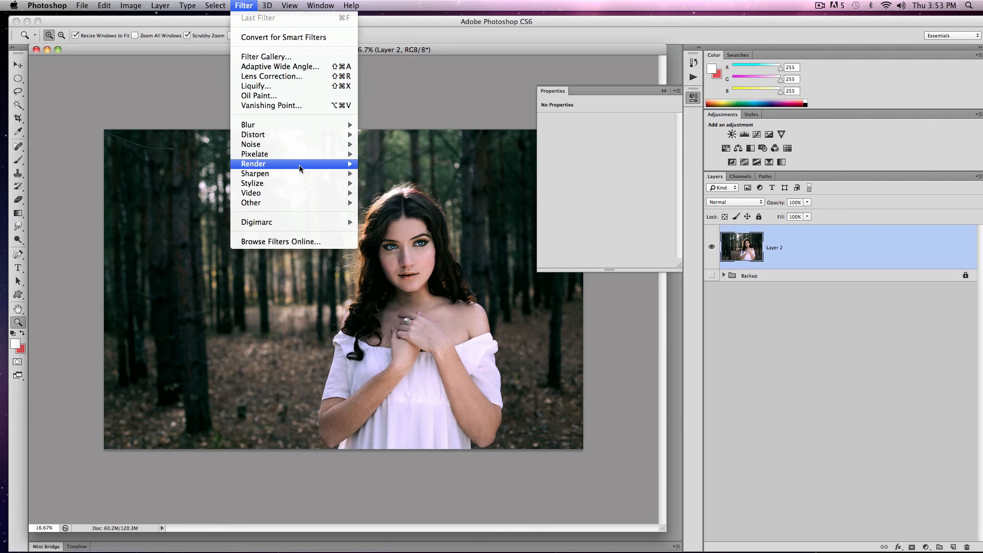
{"action": "mouse_move", "coordinate": [302, 166]}
{"action": "left_click", "coordinate": [384, 203]}
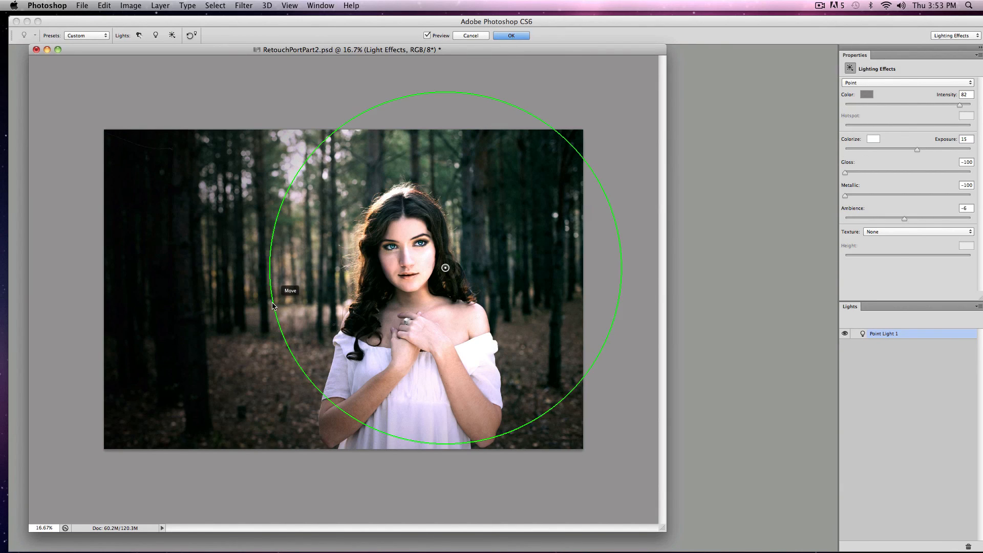
Step: Enlarge the point light past the photo's left edge, set its Exposure to -11 and centre it on the woman's cheek
{"action": "left_click_drag", "start_coordinate": [272, 306], "coordinate": [210, 334]}
{"action": "left_click_drag", "start_coordinate": [917, 149], "coordinate": [903, 148]}
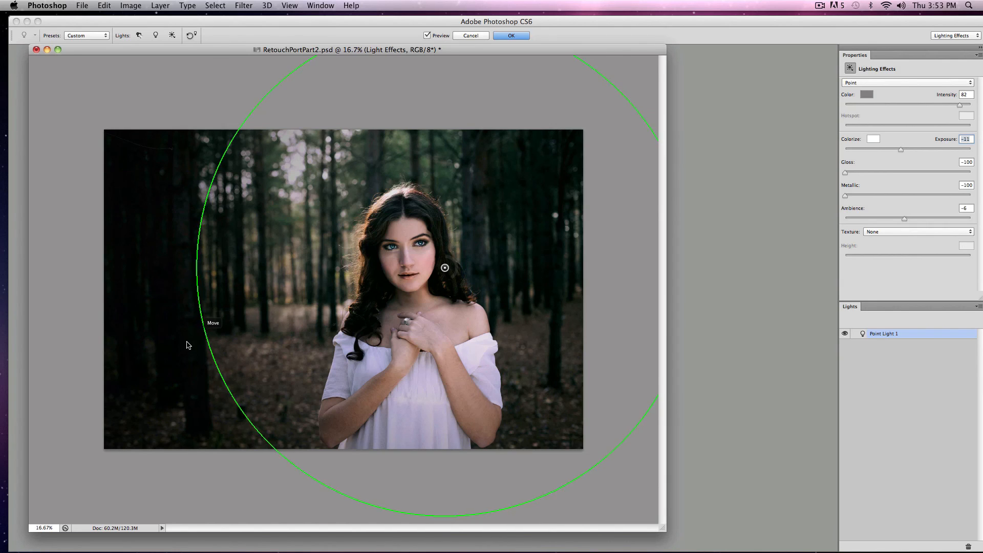
{"action": "mouse_move", "coordinate": [187, 345]}
{"action": "left_mouse_down"}
{"action": "mouse_move", "coordinate": [147, 366]}
{"action": "mouse_move", "coordinate": [74, 378]}
{"action": "mouse_move", "coordinate": [194, 329]}
{"action": "mouse_move", "coordinate": [196, 343]}
{"action": "mouse_move", "coordinate": [171, 355]}
{"action": "mouse_move", "coordinate": [169, 307]}
{"action": "mouse_move", "coordinate": [202, 226]}
{"action": "mouse_move", "coordinate": [207, 324]}
{"action": "mouse_move", "coordinate": [186, 354]}
{"action": "left_mouse_up"}
{"action": "left_click_drag", "start_coordinate": [153, 387], "coordinate": [127, 411]}
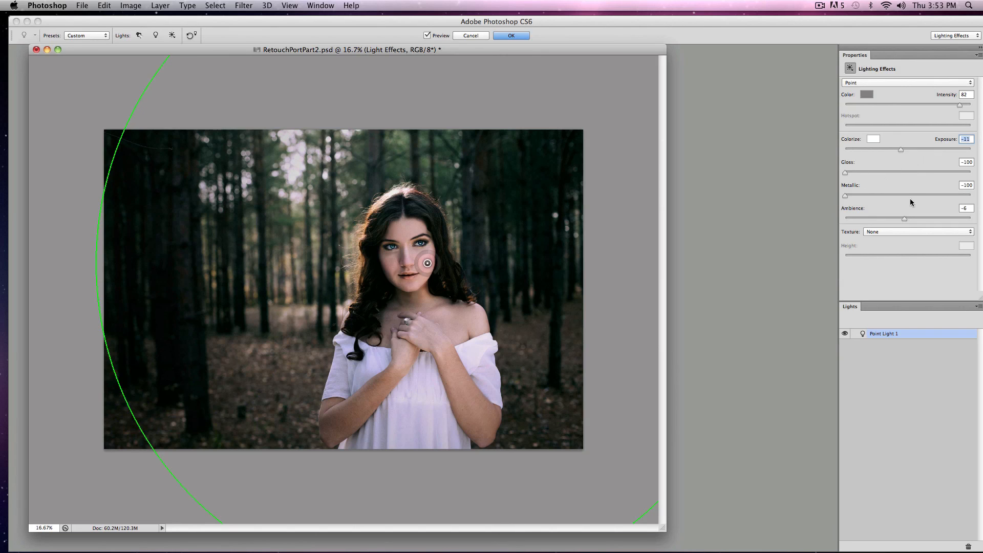
Step: Set the point light's Ambience to -4, Exposure to -13 and Intensity to 81, and apply the lighting filter
{"action": "left_click_drag", "start_coordinate": [904, 219], "coordinate": [904, 218]}
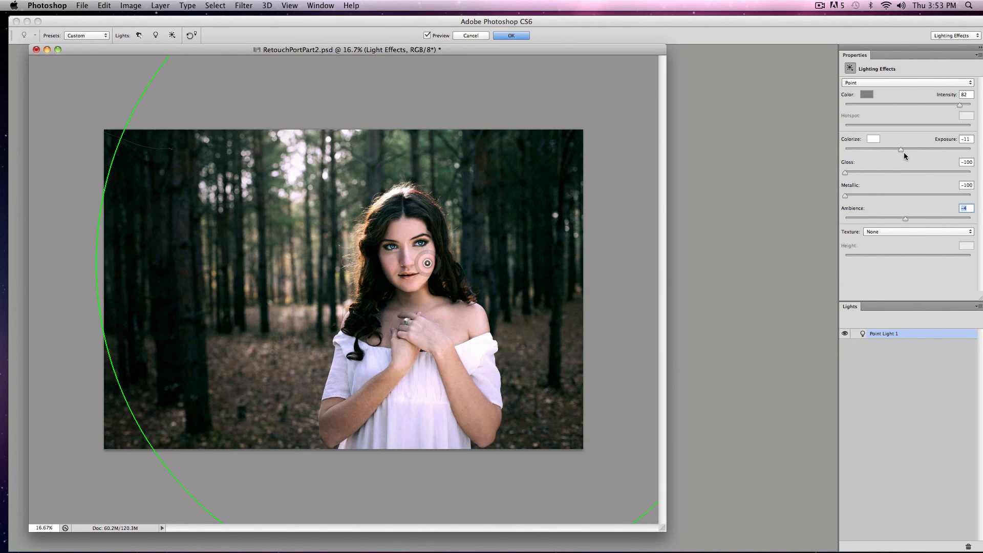
{"action": "left_click_drag", "start_coordinate": [902, 150], "coordinate": [899, 150]}
{"action": "left_click", "coordinate": [846, 334]}
{"action": "left_click", "coordinate": [845, 335]}
{"action": "left_click", "coordinate": [845, 335]}
{"action": "left_click_drag", "start_coordinate": [899, 149], "coordinate": [898, 150]}
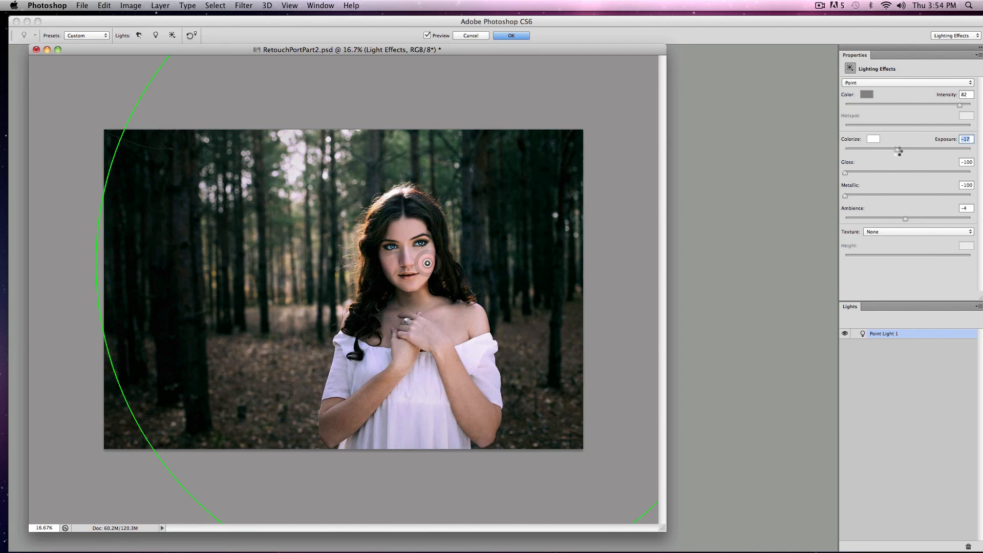
{"action": "left_click_drag", "start_coordinate": [960, 104], "coordinate": [961, 104]}
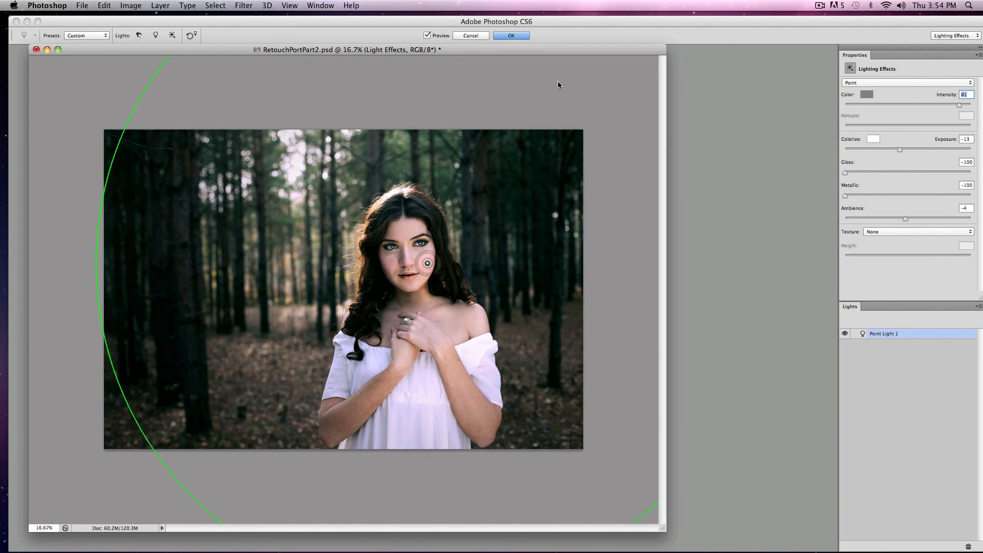
{"action": "left_click", "coordinate": [511, 36]}
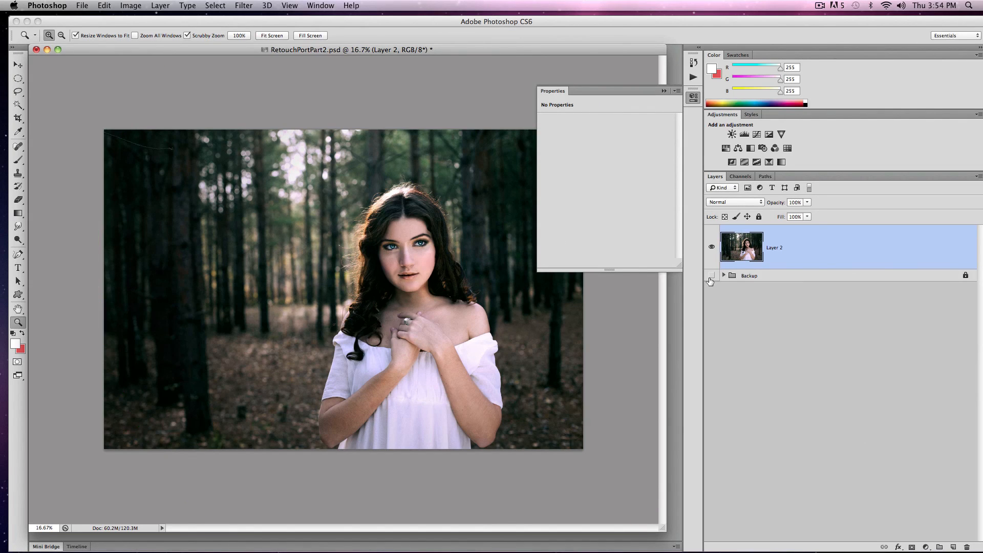
Step: Make the Backup group visible and toggle the relit photo layer to compare it with the backup
{"action": "left_click", "coordinate": [712, 276]}
{"action": "left_click", "coordinate": [712, 247]}
{"action": "left_click", "coordinate": [713, 248]}
Step: Add a Selective Color adjustment layer with the Reds at Cyan -22, Magenta +1 and Yellow -8
{"action": "left_click", "coordinate": [769, 162]}
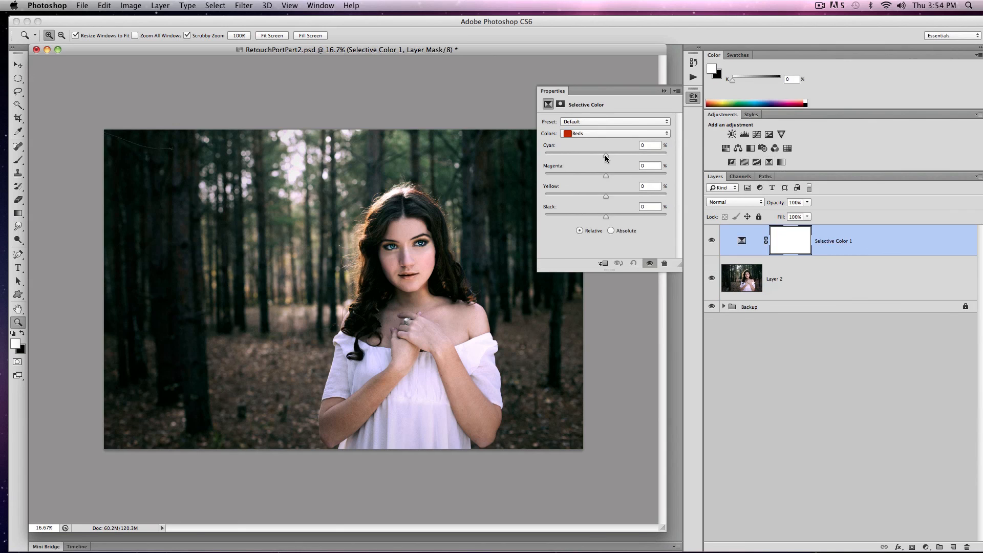
{"action": "mouse_move", "coordinate": [604, 155]}
{"action": "left_mouse_down"}
{"action": "mouse_move", "coordinate": [595, 154]}
{"action": "mouse_move", "coordinate": [616, 158]}
{"action": "mouse_move", "coordinate": [592, 155]}
{"action": "left_mouse_up"}
{"action": "left_click_drag", "start_coordinate": [600, 195], "coordinate": [604, 216]}
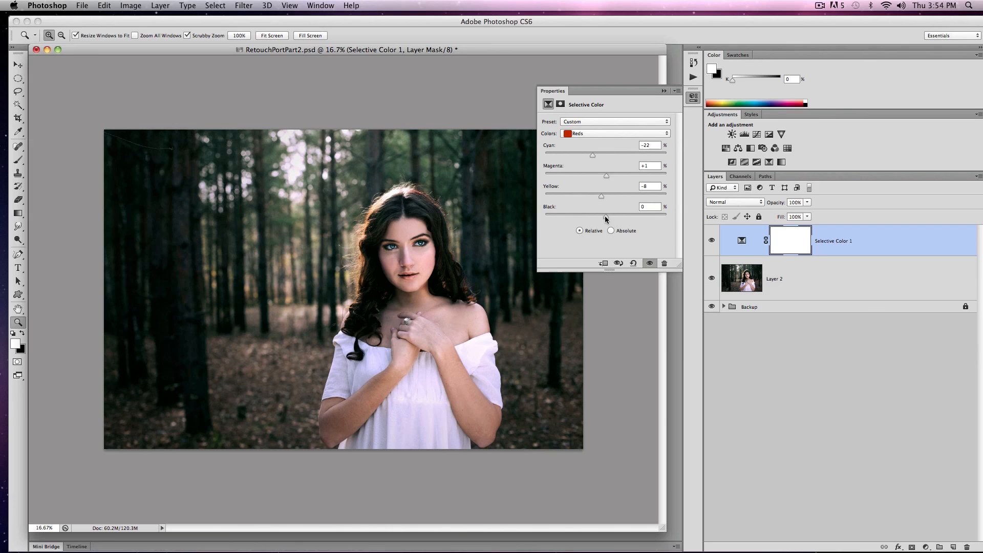
Step: Adjust the Neutrals in Selective Color with slightly more Cyan, Magenta +4 and Yellow +1
{"action": "left_click", "coordinate": [592, 134]}
{"action": "left_click", "coordinate": [599, 191]}
{"action": "left_click_drag", "start_coordinate": [611, 179], "coordinate": [607, 156]}
{"action": "left_click_drag", "start_coordinate": [609, 198], "coordinate": [605, 199]}
Step: Set the Whites in Selective Color to Cyan +9 and Magenta -18, and deselect the adjustment layer
{"action": "left_click", "coordinate": [614, 134]}
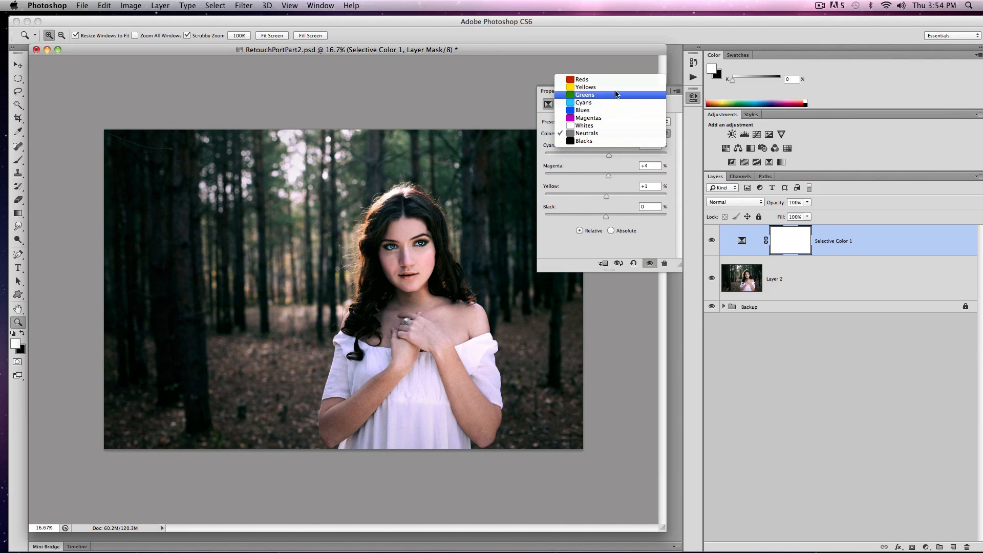
{"action": "left_click", "coordinate": [626, 125]}
{"action": "left_click_drag", "start_coordinate": [610, 154], "coordinate": [592, 179]}
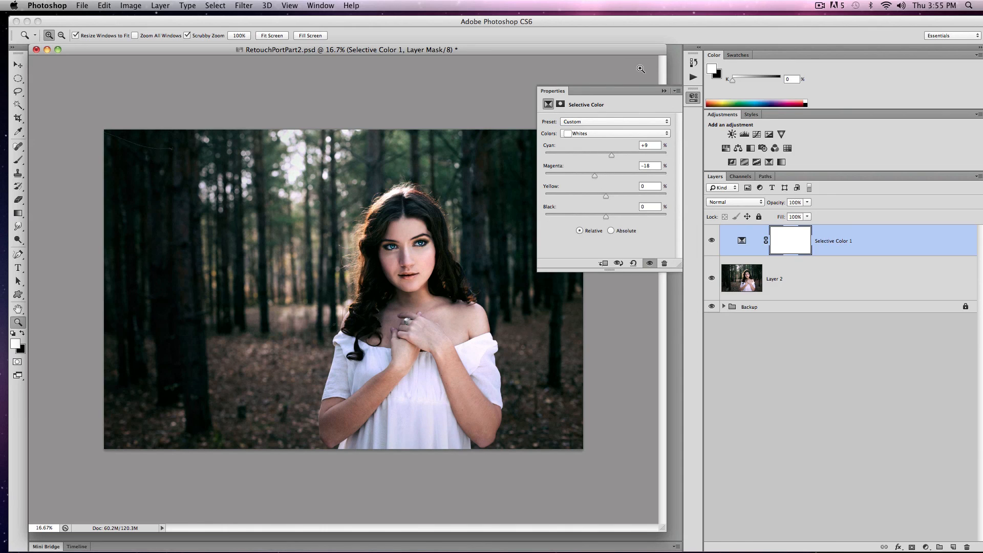
{"action": "left_click", "coordinate": [842, 318]}
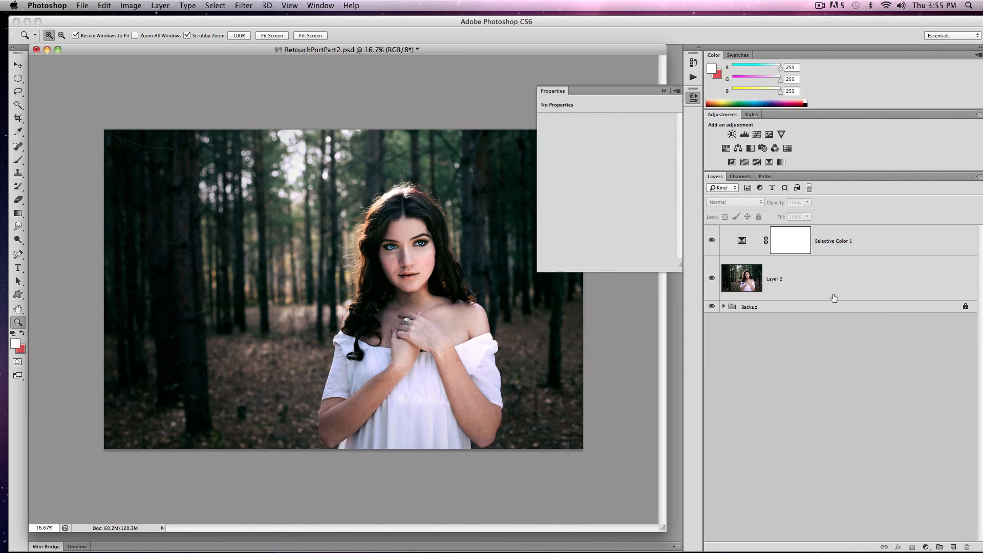
Step: Add a Gradient Map adjustment layer above the Selective Color layer in Soft Light mode at 62% opacity
{"action": "left_click", "coordinate": [783, 162]}
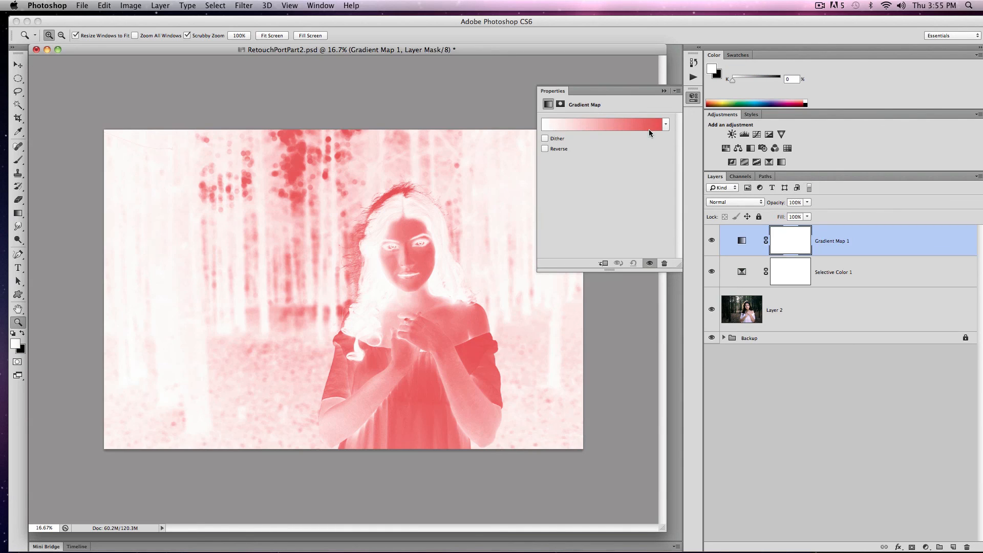
{"action": "left_click", "coordinate": [725, 202]}
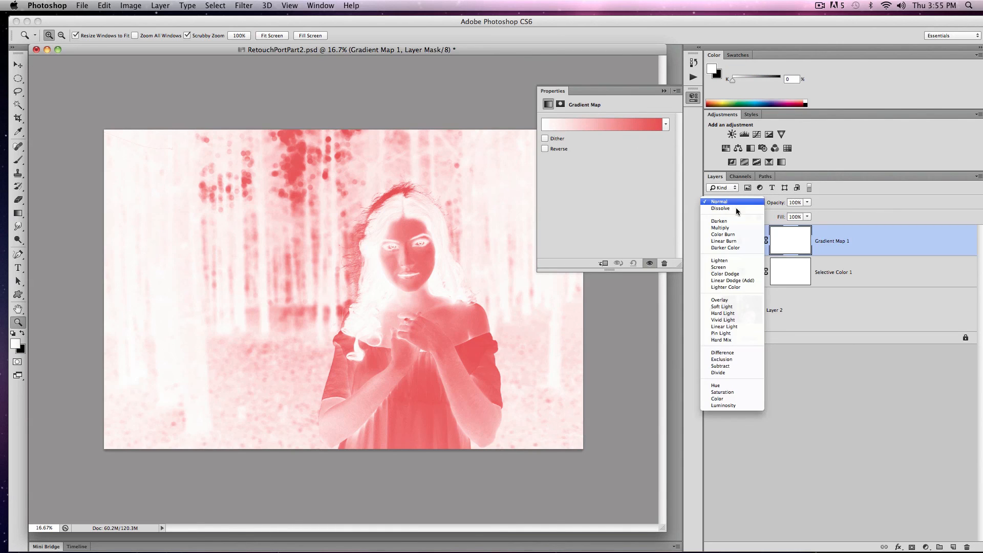
{"action": "left_click", "coordinate": [746, 314]}
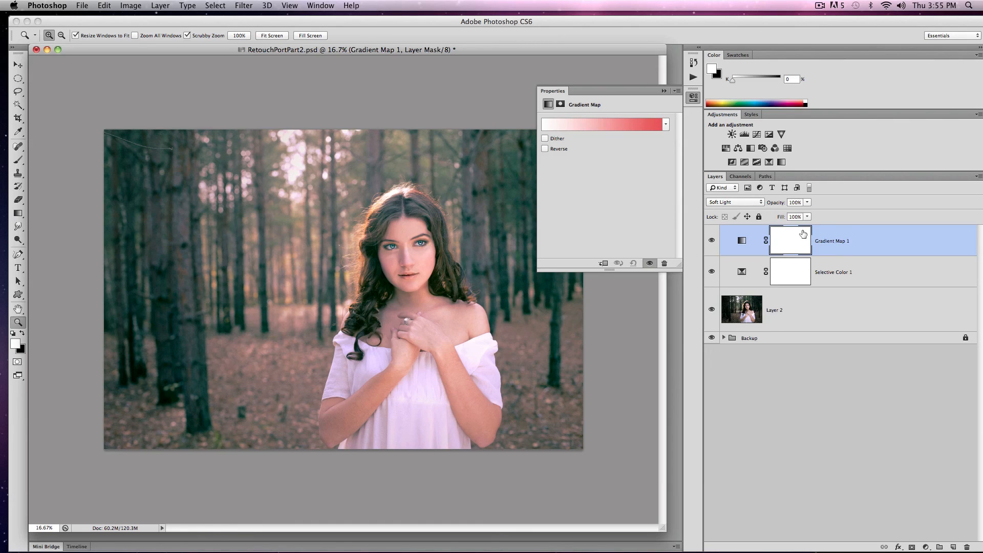
{"action": "left_click_drag", "start_coordinate": [807, 202], "coordinate": [790, 219]}
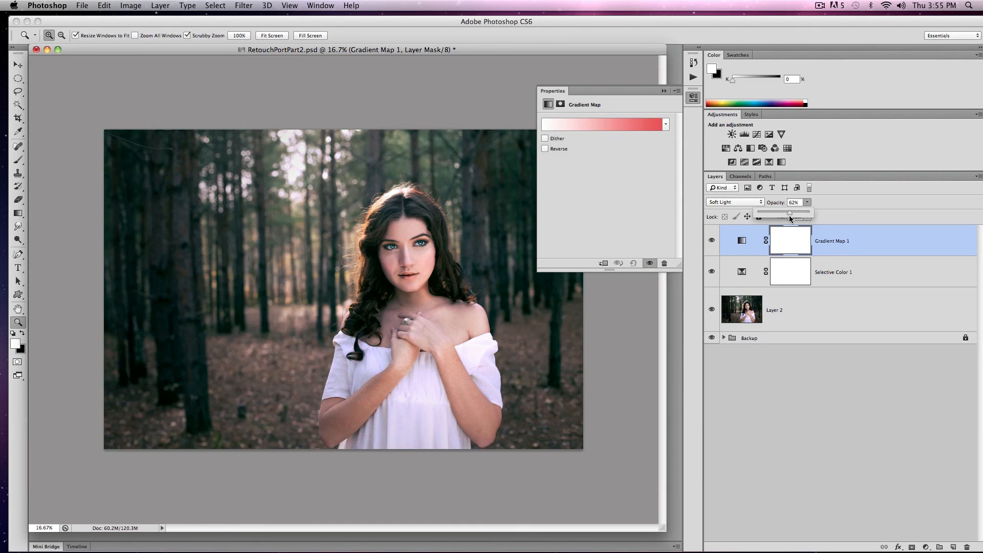
Step: Change the Gradient Map to the violet-to-orange preset and reduce the layer's opacity to 28%
{"action": "left_click", "coordinate": [666, 124]}
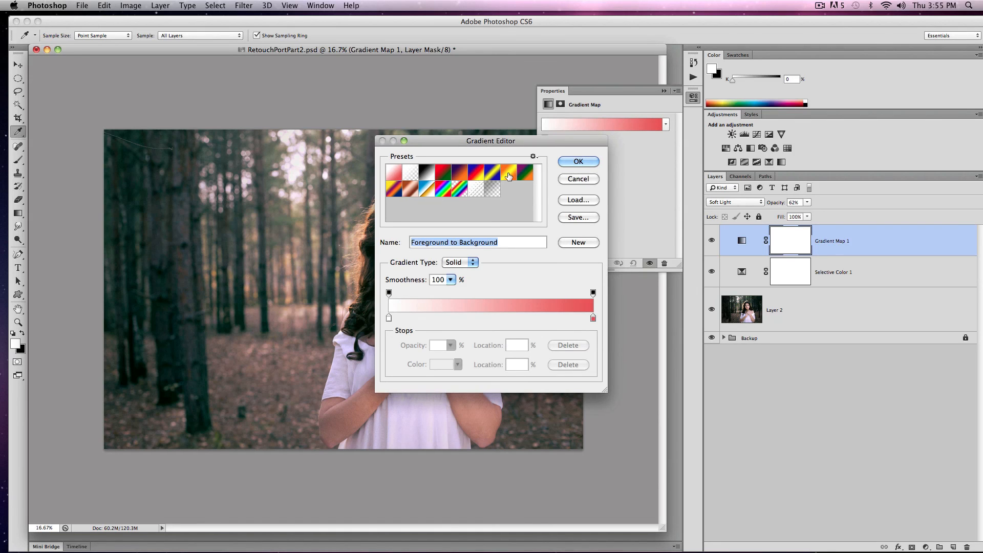
{"action": "left_click", "coordinate": [459, 174]}
{"action": "left_click", "coordinate": [578, 161]}
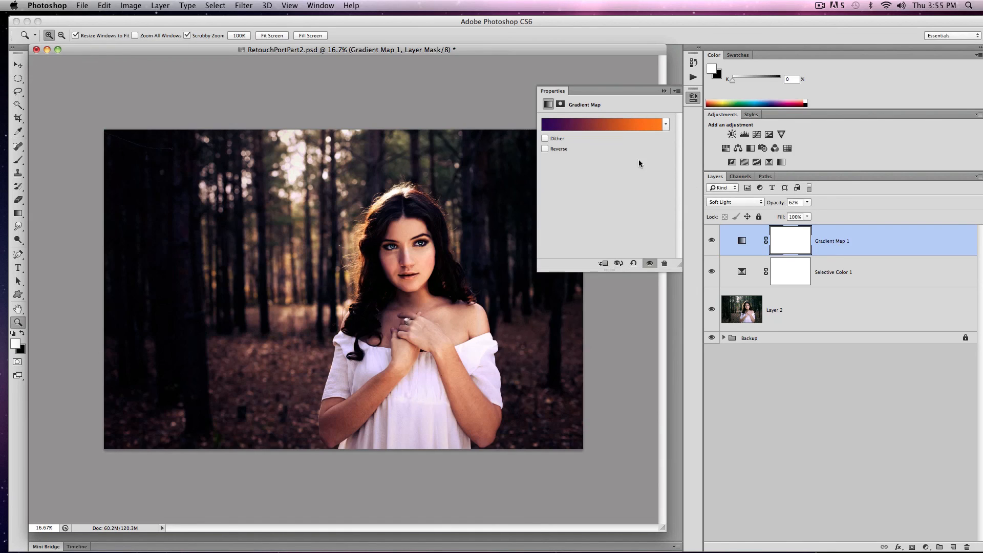
{"action": "left_click_drag", "start_coordinate": [809, 207], "coordinate": [791, 211]}
Step: Set the Gradient Map layer to Divide blending at 4% opacity and compare the photo with and without it
{"action": "left_click", "coordinate": [737, 202]}
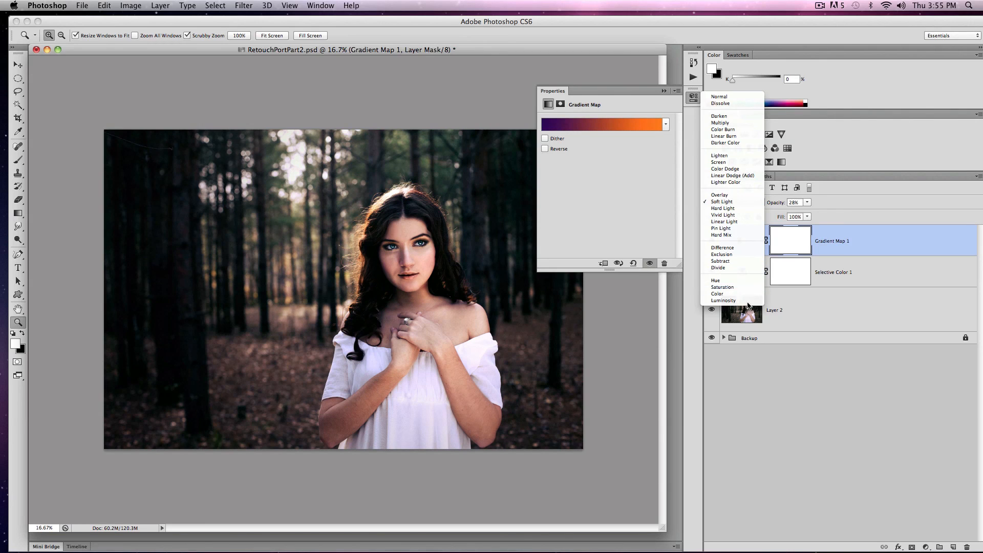
{"action": "left_click", "coordinate": [744, 268]}
{"action": "left_click", "coordinate": [808, 202]}
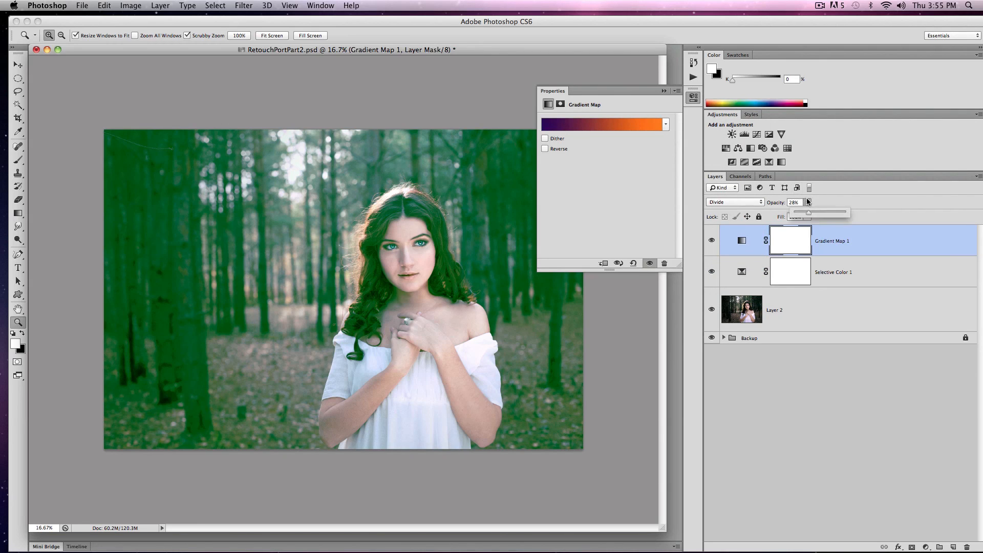
{"action": "left_click_drag", "start_coordinate": [800, 214], "coordinate": [800, 215]}
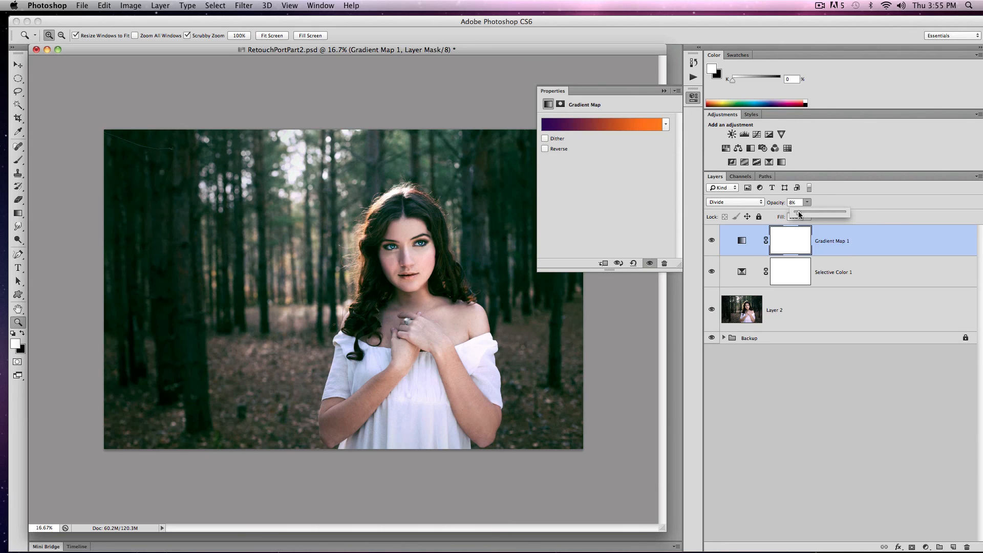
{"action": "left_click_drag", "start_coordinate": [797, 213], "coordinate": [796, 213]}
{"action": "left_click", "coordinate": [711, 242]}
{"action": "left_click", "coordinate": [714, 243]}
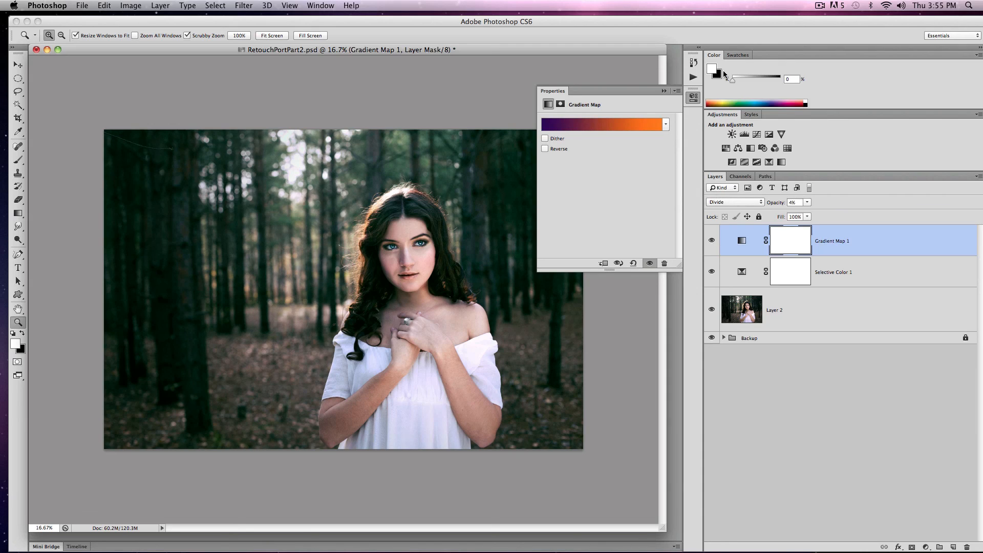
{"action": "left_click", "coordinate": [664, 90]}
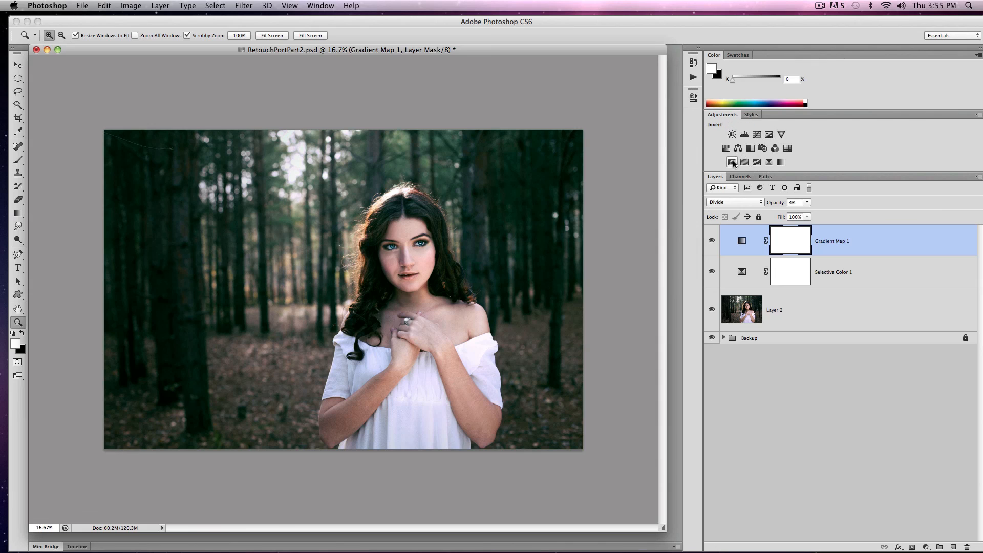
Step: Add a Photo Filter adjustment layer on top and toggle its visibility to judge the warming effect
{"action": "left_click", "coordinate": [763, 147]}
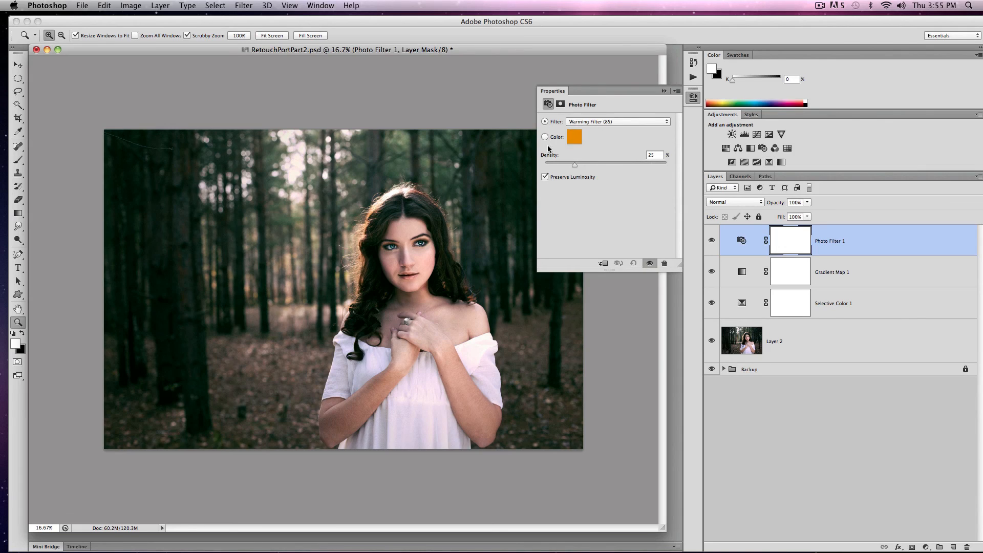
{"action": "left_click", "coordinate": [649, 264]}
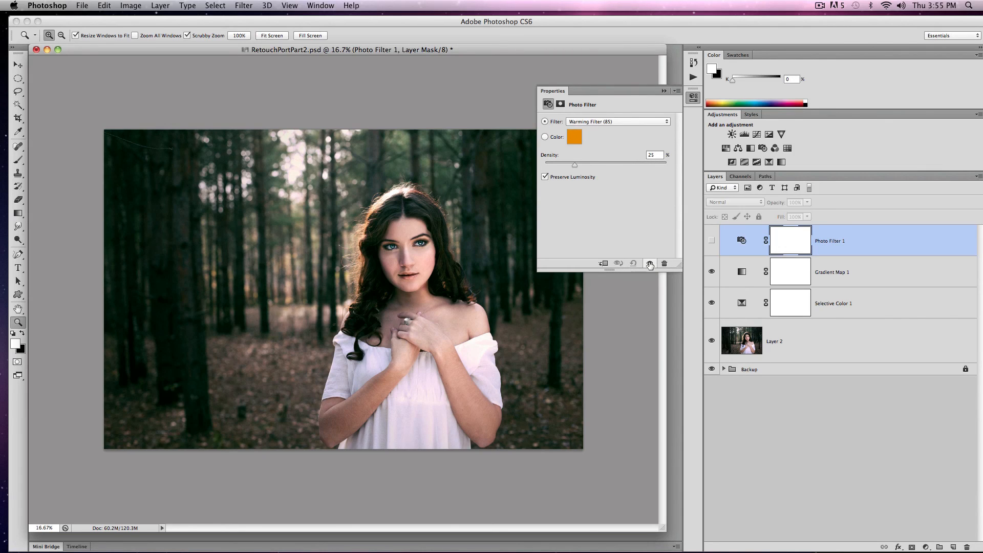
{"action": "left_click", "coordinate": [649, 264]}
{"action": "left_click", "coordinate": [649, 263]}
{"action": "left_click", "coordinate": [650, 263]}
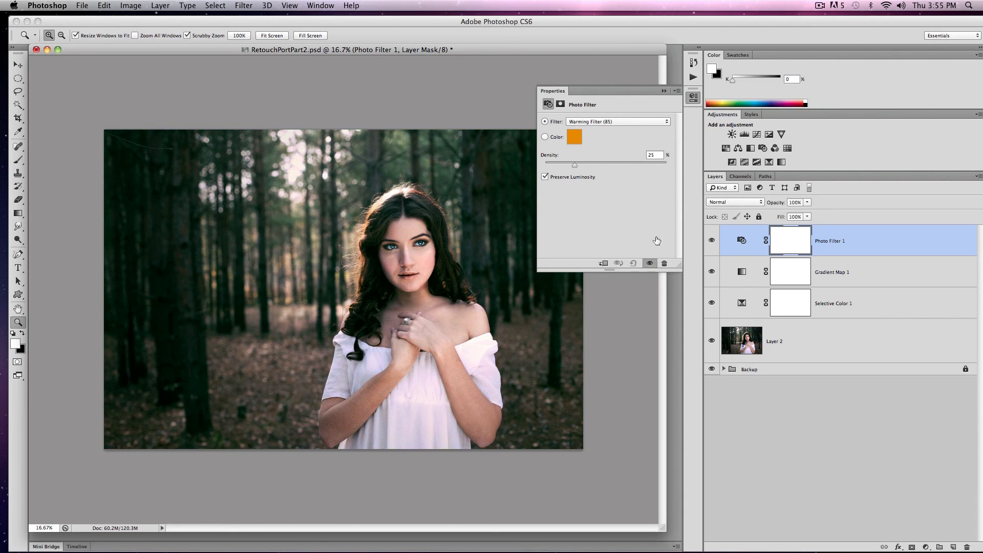
Step: Switch the Photo Filter from a preset filter to a custom color and pick a muted brown, 7c6a4a
{"action": "left_click", "coordinate": [593, 123]}
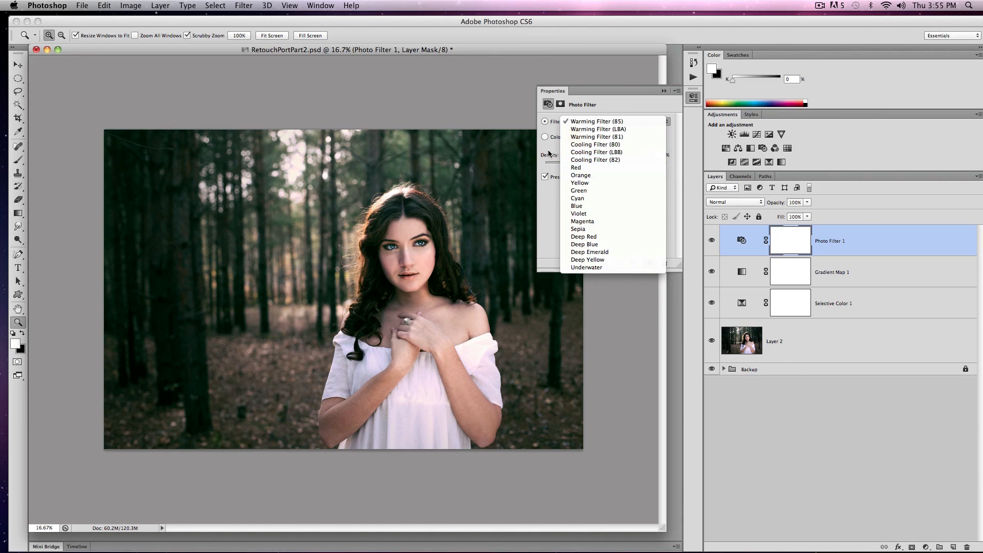
{"action": "left_click", "coordinate": [549, 143]}
{"action": "left_click", "coordinate": [545, 136]}
{"action": "left_click", "coordinate": [574, 136]}
{"action": "left_click_drag", "start_coordinate": [481, 169], "coordinate": [409, 248]}
{"action": "left_click", "coordinate": [408, 231]}
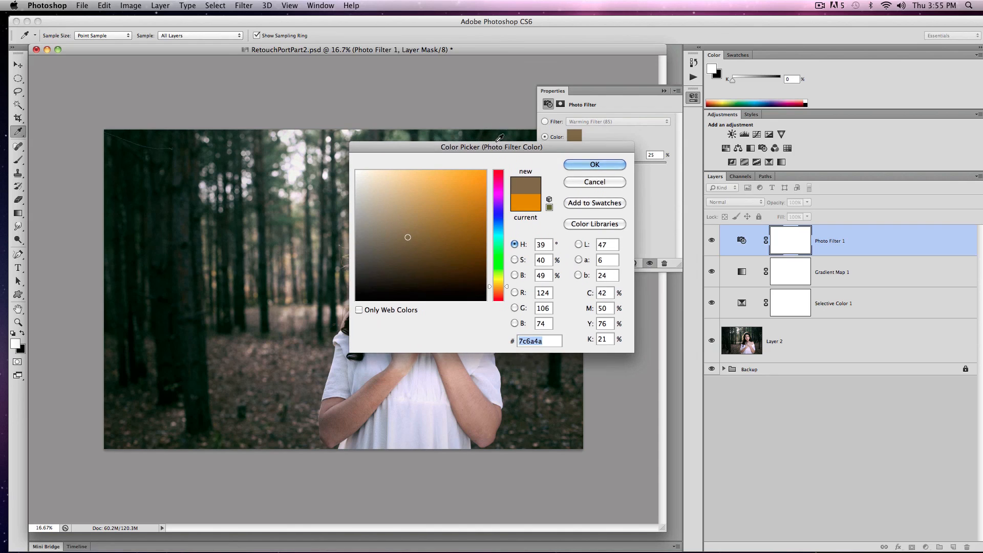
Step: Change the Photo Filter's custom color to a muted teal with a hue of 189° and confirm it
{"action": "left_click_drag", "start_coordinate": [602, 148], "coordinate": [788, 157]}
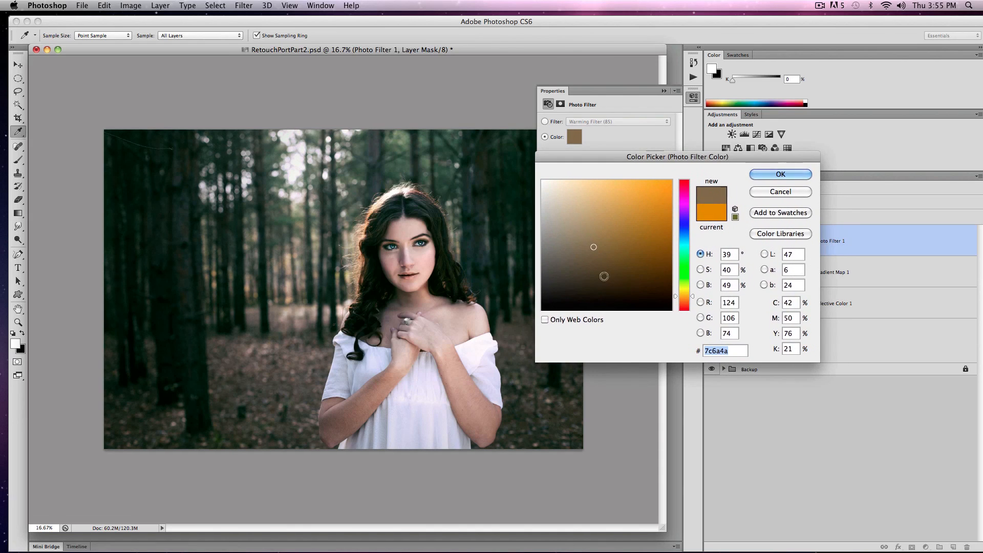
{"action": "left_click", "coordinate": [582, 243]}
{"action": "left_click", "coordinate": [684, 242]}
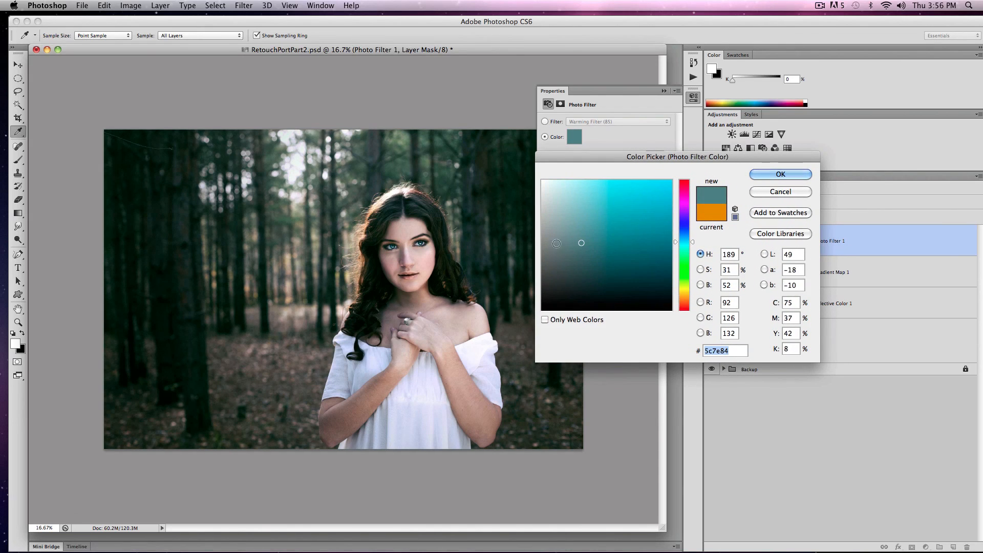
{"action": "left_click", "coordinate": [574, 227]}
{"action": "mouse_move", "coordinate": [574, 228]}
{"action": "left_mouse_down"}
{"action": "mouse_move", "coordinate": [581, 258]}
{"action": "mouse_move", "coordinate": [576, 233]}
{"action": "left_mouse_up"}
{"action": "left_click", "coordinate": [772, 175]}
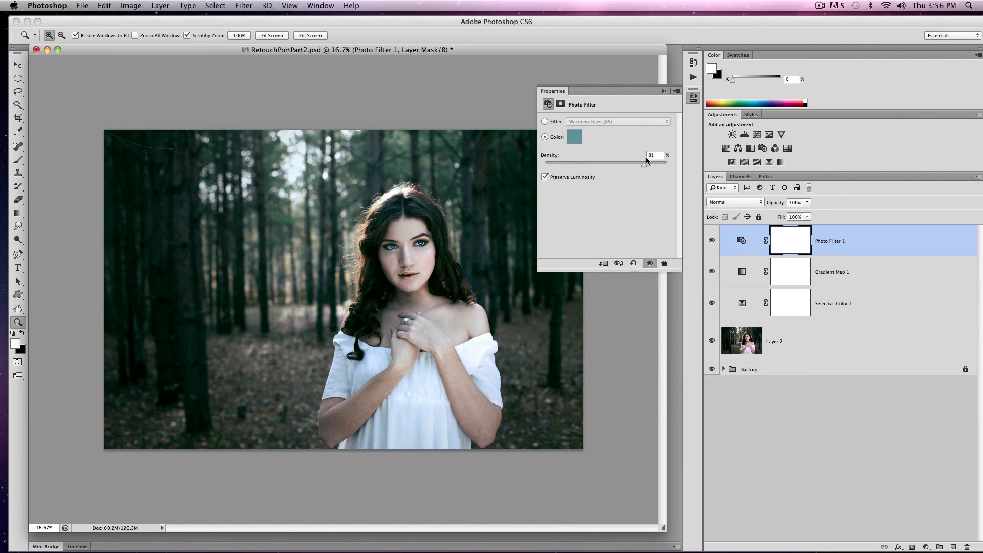
Step: Lower the Photo Filter's density to a subtle tint, toggling the filter to compare the result
{"action": "left_click_drag", "start_coordinate": [647, 160], "coordinate": [570, 166]}
{"action": "left_click", "coordinate": [653, 264]}
{"action": "left_click", "coordinate": [651, 264]}
{"action": "left_click", "coordinate": [649, 263]}
{"action": "left_click", "coordinate": [648, 263]}
{"action": "left_click_drag", "start_coordinate": [569, 167], "coordinate": [568, 169]}
{"action": "left_click", "coordinate": [664, 91]}
Step: Enlarge the document window, then hide and restore Layer 2 and all adjustment layers to compare with the original
{"action": "left_click", "coordinate": [413, 296], "text": "alt"}
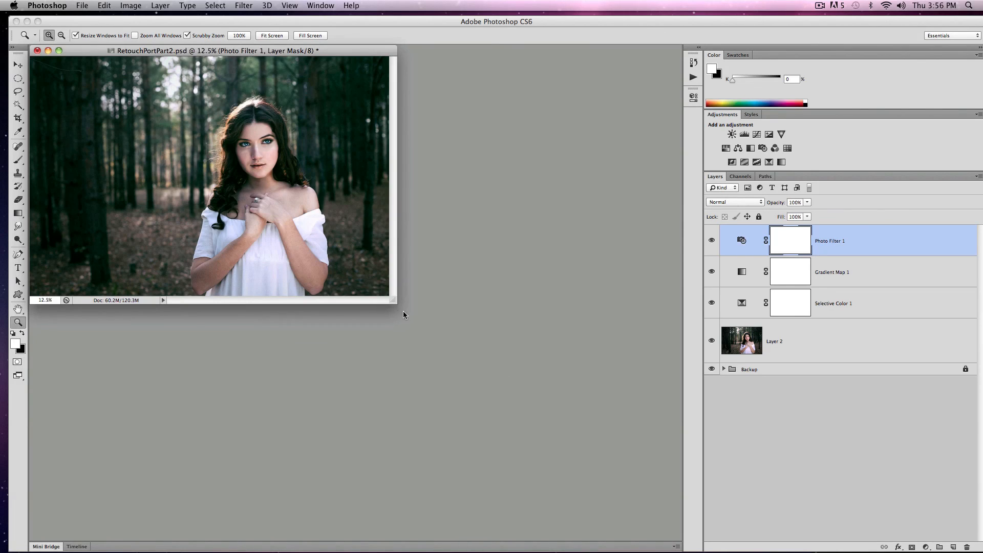
{"action": "left_click_drag", "start_coordinate": [392, 300], "coordinate": [584, 427]}
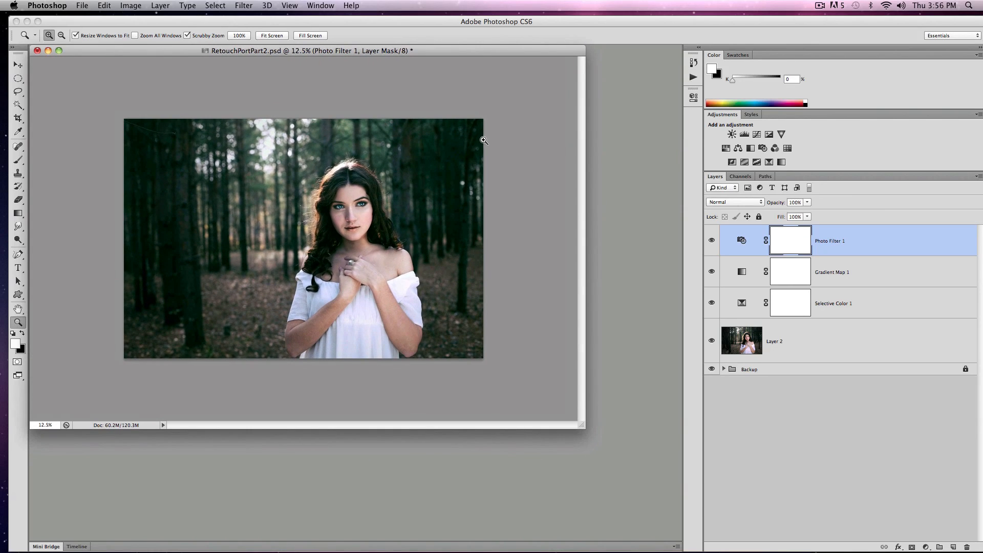
{"action": "left_click", "coordinate": [364, 306]}
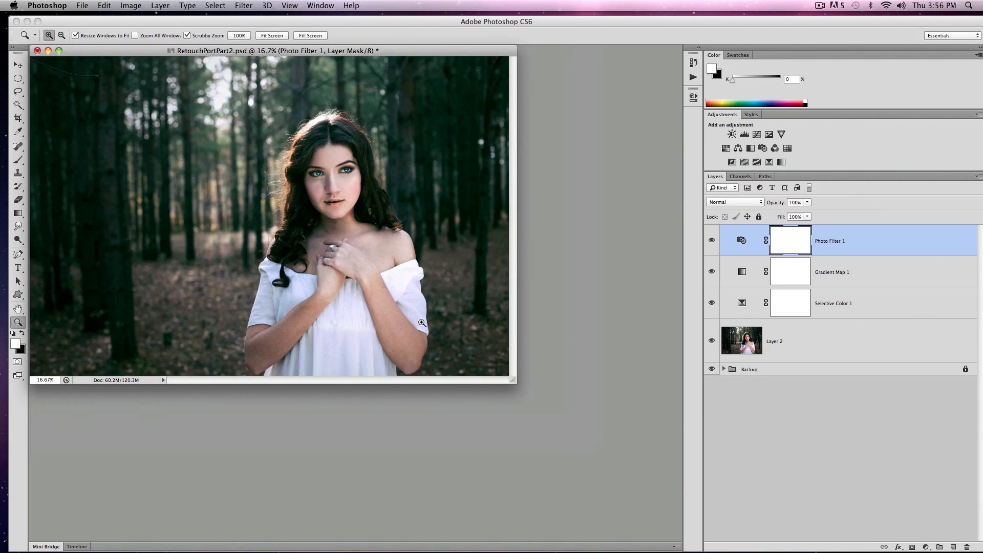
{"action": "left_click_drag", "start_coordinate": [515, 385], "coordinate": [623, 466]}
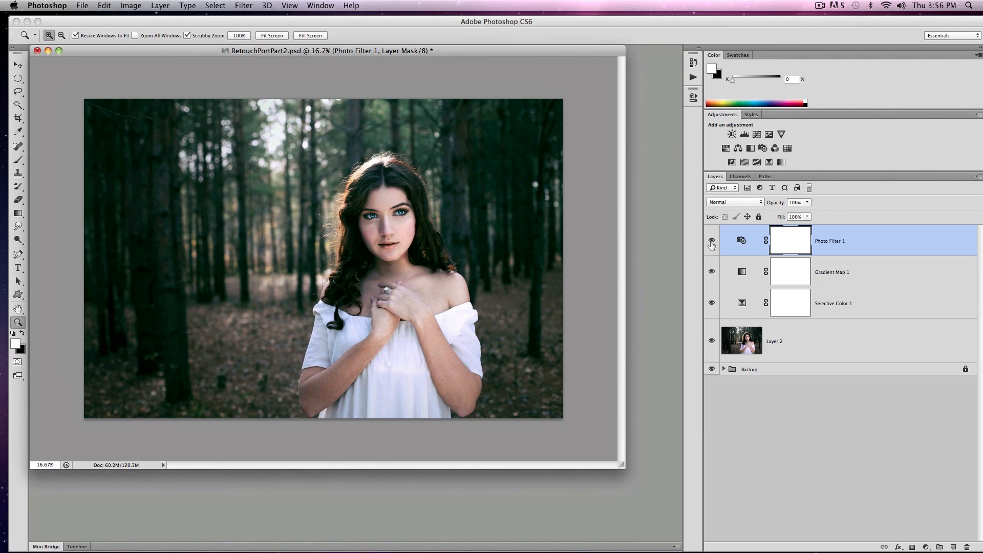
{"action": "left_click_drag", "start_coordinate": [711, 235], "coordinate": [713, 333]}
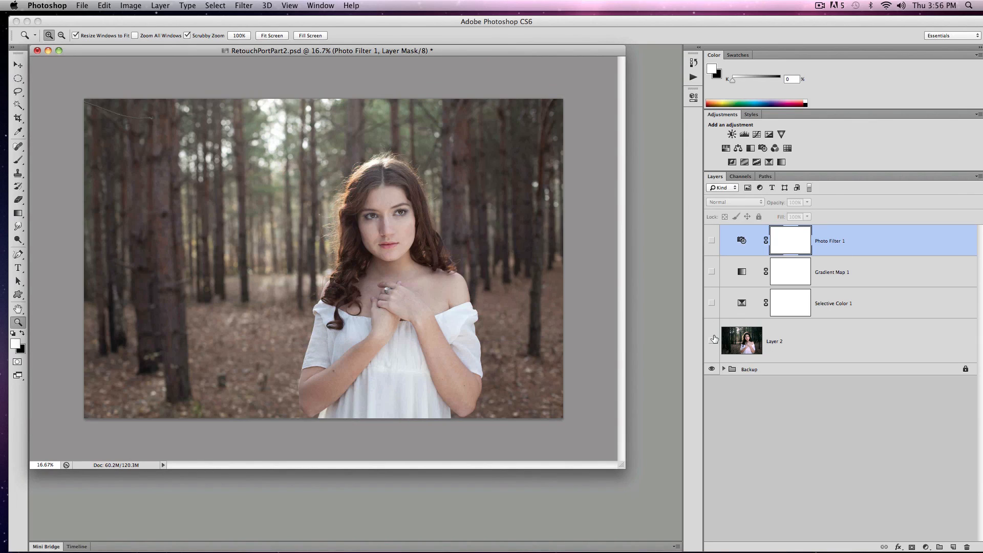
{"action": "left_click_drag", "start_coordinate": [712, 303], "coordinate": [711, 240]}
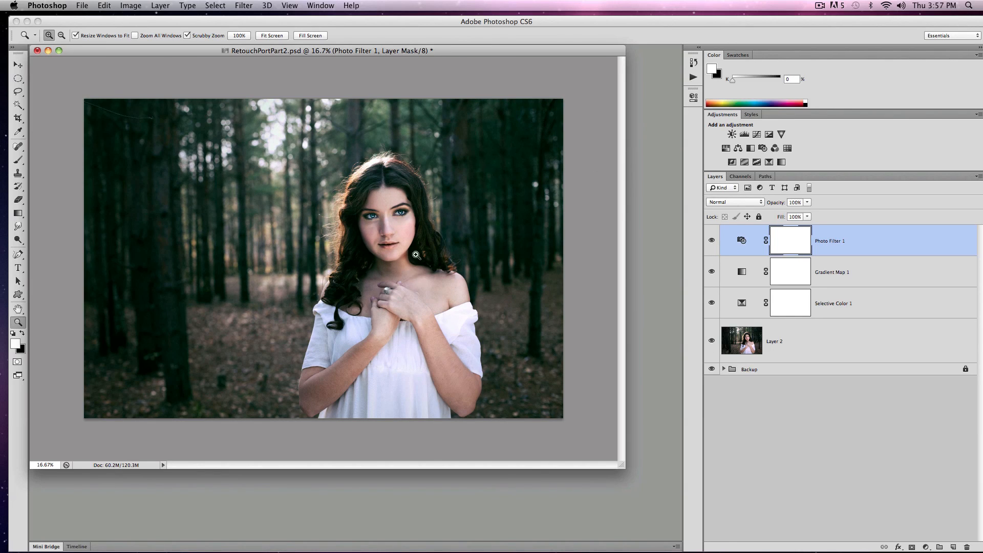
Step: Examine the woman's face up close at 33.3% and return to viewing the whole photo
{"action": "left_click", "coordinate": [407, 238]}
{"action": "left_click", "coordinate": [428, 251]}
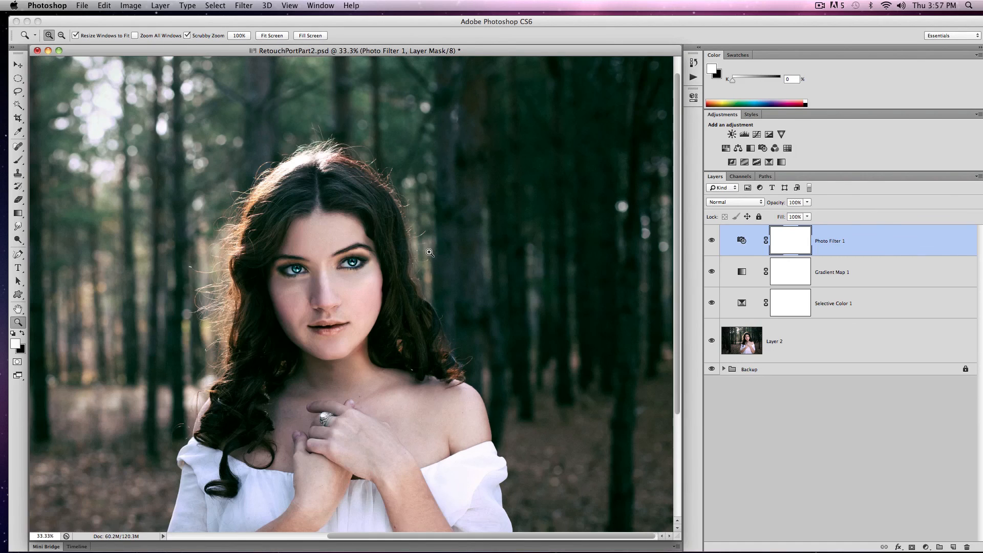
{"action": "left_click", "coordinate": [427, 283], "text": "alt"}
{"action": "left_click", "coordinate": [429, 283], "text": "alt"}
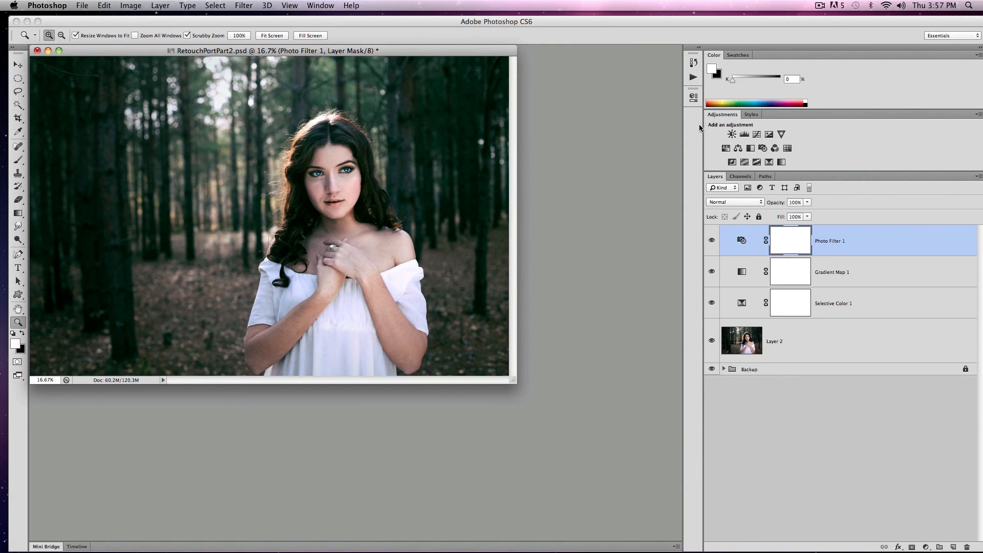